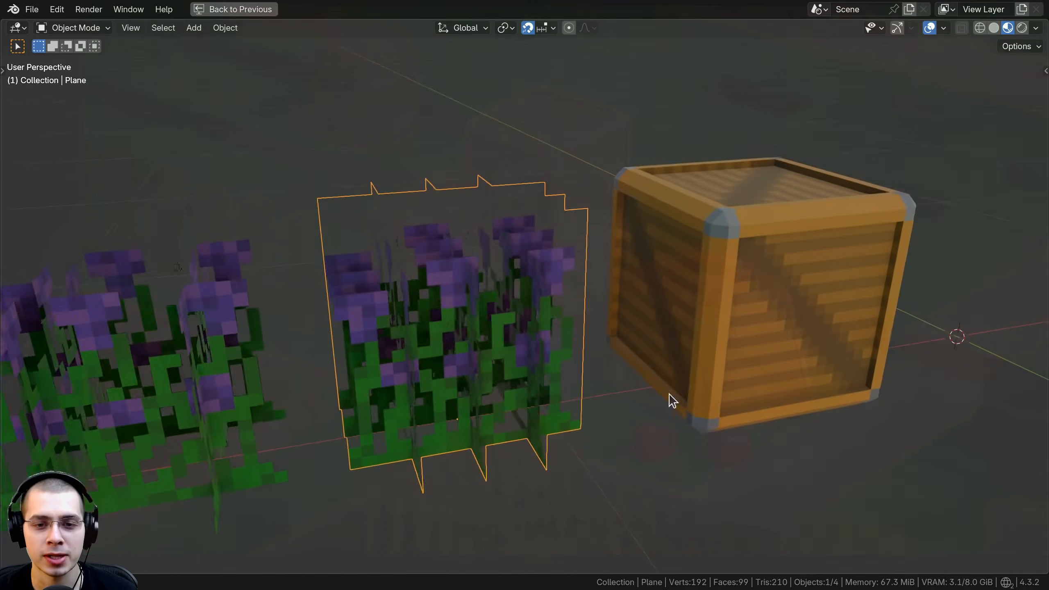
Step: Examine the pixelated purple flower models and the wooden crate from different angles
middle_drag(668, 398, 839, 356)
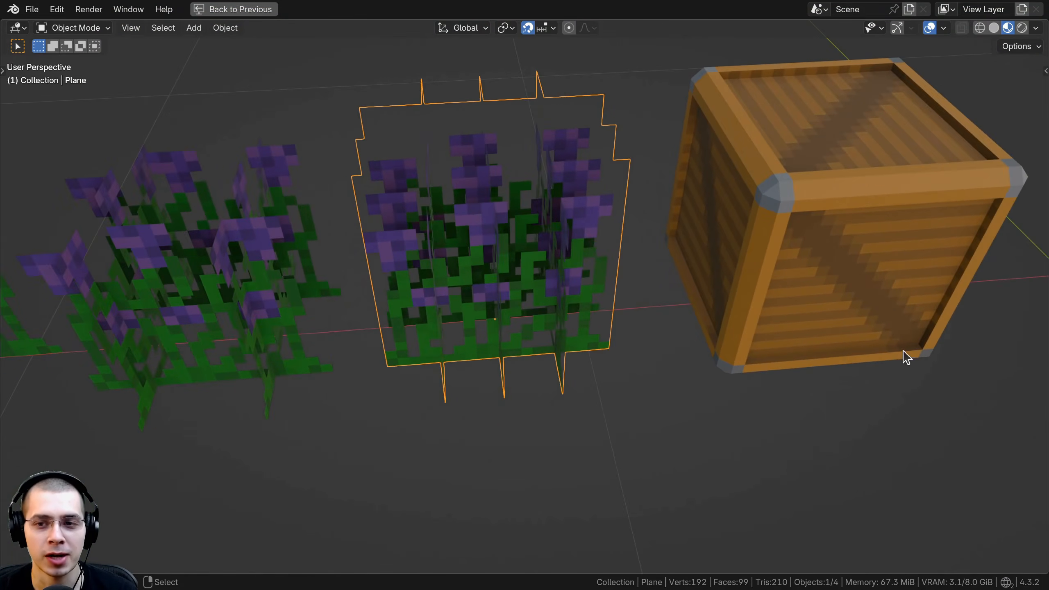
scroll(662, 292, down, 2)
scroll(663, 292, up, 2)
right_click(545, 277)
shift+middle_drag(662, 292, 544, 296)
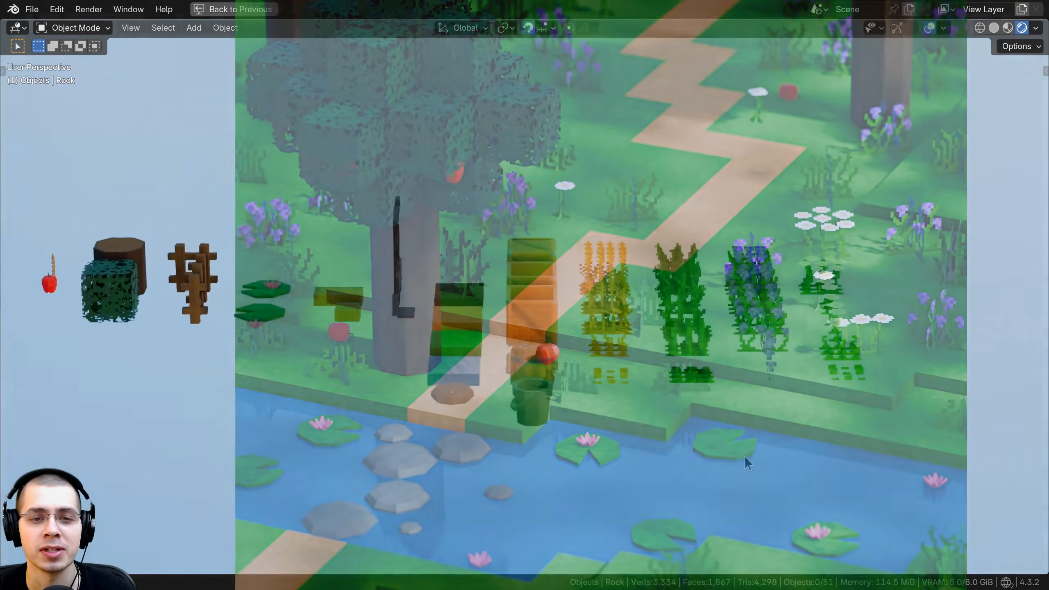
Step: Examine the modular asset models, from the wheat ear, apple, tree trunk and leaf block to the fences, lily pads and ground tiles
middle_drag(745, 456, 836, 446)
shift+middle_drag(409, 355, 595, 332)
middle_drag(595, 332, 719, 299)
scroll(550, 314, up, 5)
scroll(455, 316, up, 2)
shift+middle_drag(393, 275, 350, 242)
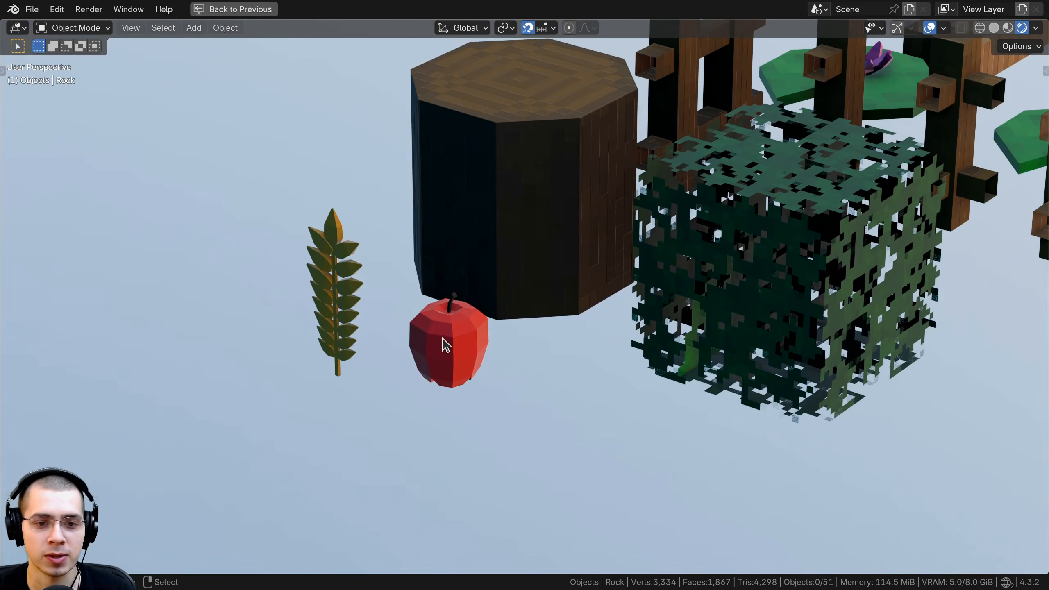
scroll(463, 337, down, 1)
shift+middle_drag(528, 322, 419, 409)
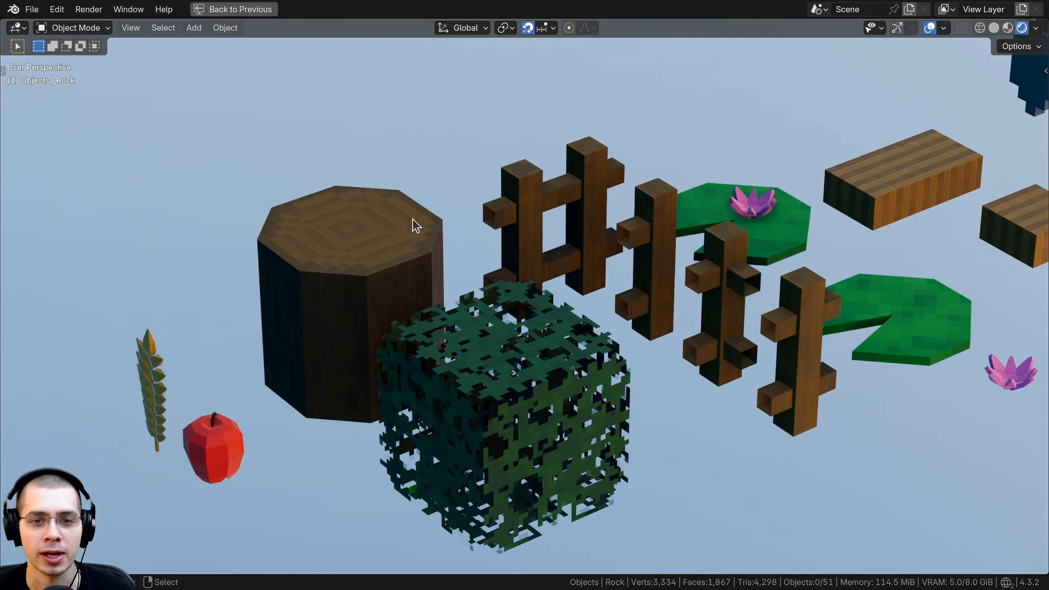
middle_drag(415, 226, 298, 343)
shift+middle_drag(524, 335, 355, 311)
middle_drag(454, 313, 351, 368)
scroll(360, 364, down, 1)
middle_drag(372, 359, 351, 335)
scroll(351, 335, up, 1)
shift+middle_drag(391, 293, 344, 219)
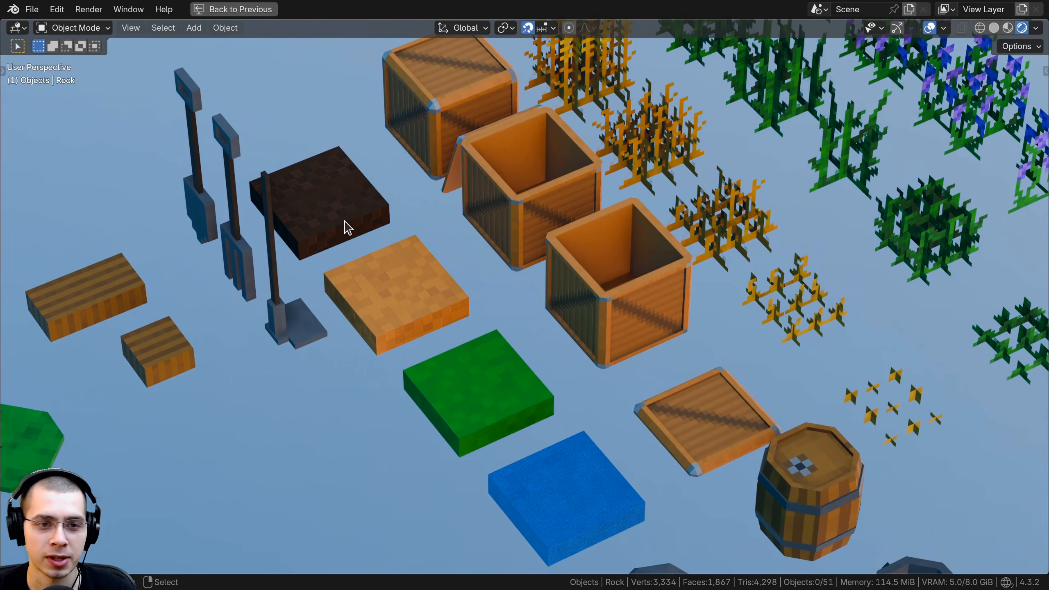
Step: Select the path and grass ground tiles in turn and examine them with the neighbouring crates, barrel and bucket
click(408, 295)
shift+middle_drag(468, 353, 450, 331)
scroll(418, 269, down, 1)
click(510, 360)
scroll(438, 305, up, 1)
right_click(421, 254)
scroll(433, 258, down, 2)
shift+middle_drag(495, 256, 467, 312)
middle_drag(463, 310, 502, 310)
shift+middle_drag(581, 373, 369, 288)
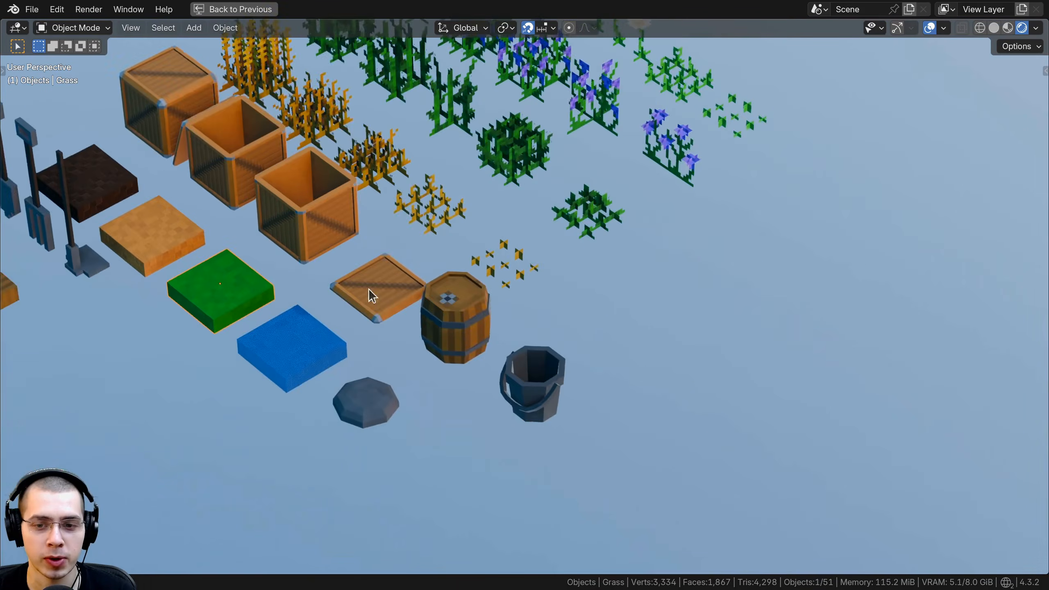
Step: Examine the growth stages of the wheat, green plants, purple flowers and white flowers, selecting the full-grown wheat and plants in turn
scroll(384, 293, up, 1)
middle_drag(459, 174, 366, 345)
middle_drag(366, 345, 312, 320)
scroll(517, 227, up, 1)
middle_drag(517, 227, 537, 231)
right_click(496, 159)
shift+middle_drag(597, 186, 522, 193)
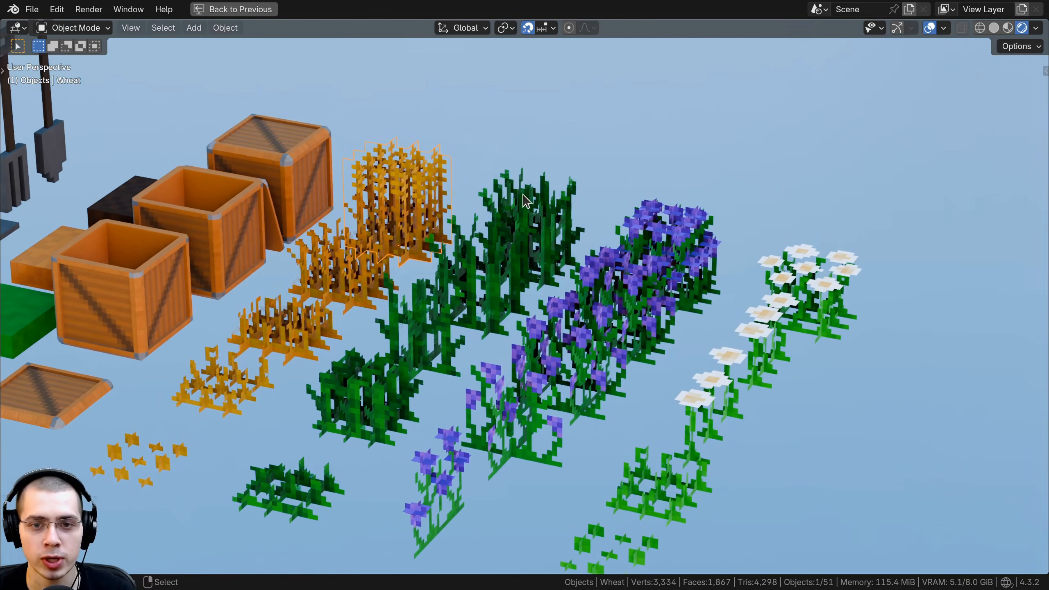
right_click(522, 194)
middle_drag(479, 247, 625, 271)
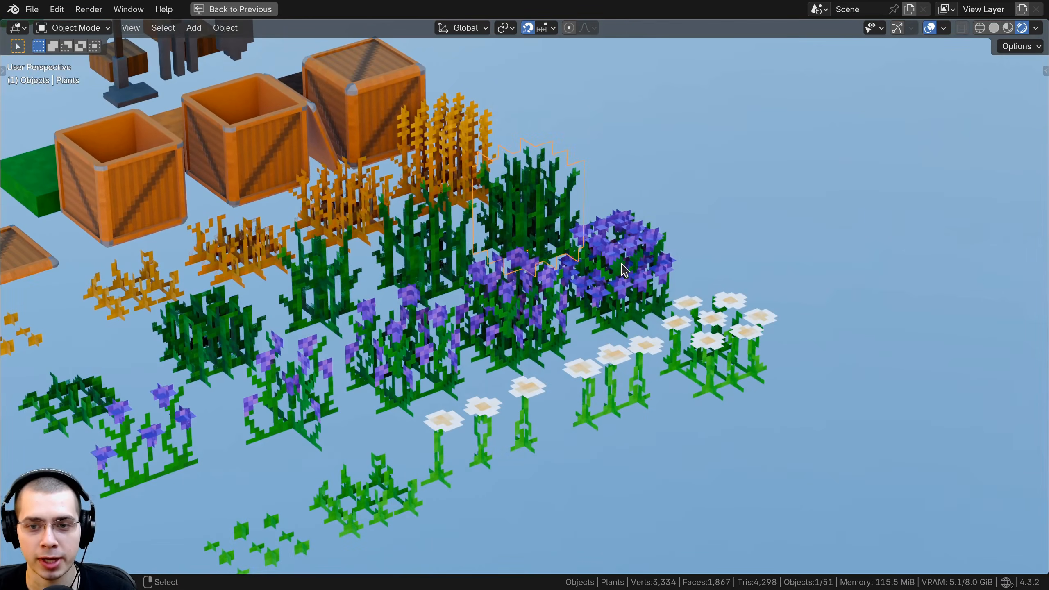
right_click(721, 344)
scroll(601, 343, down, 8)
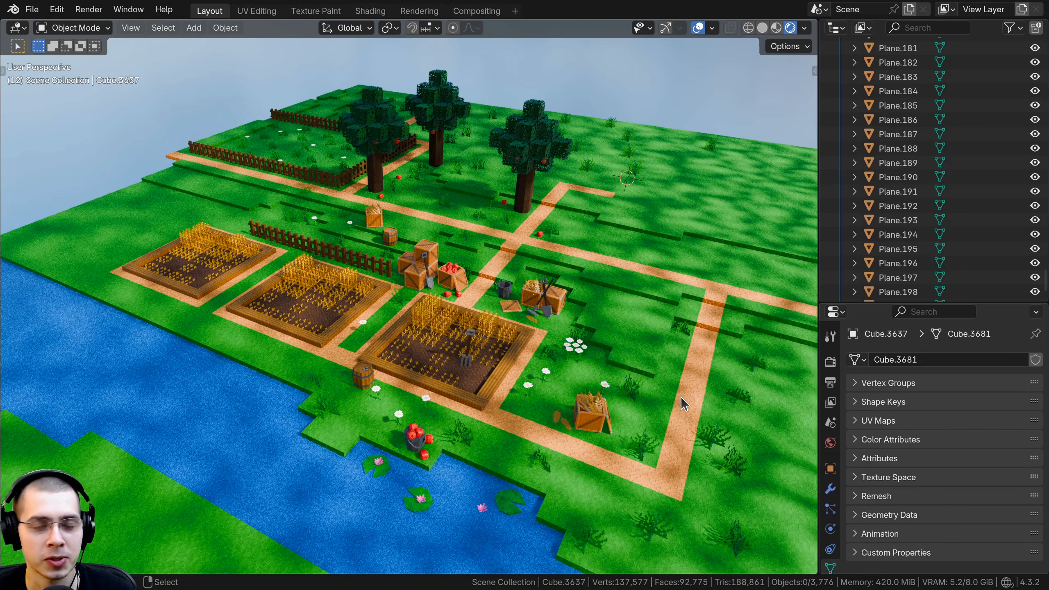
Step: Examine the finished farm scene and the modular models shown together with their asset library
scroll(696, 318, up, 4)
middle_drag(696, 318, 673, 284)
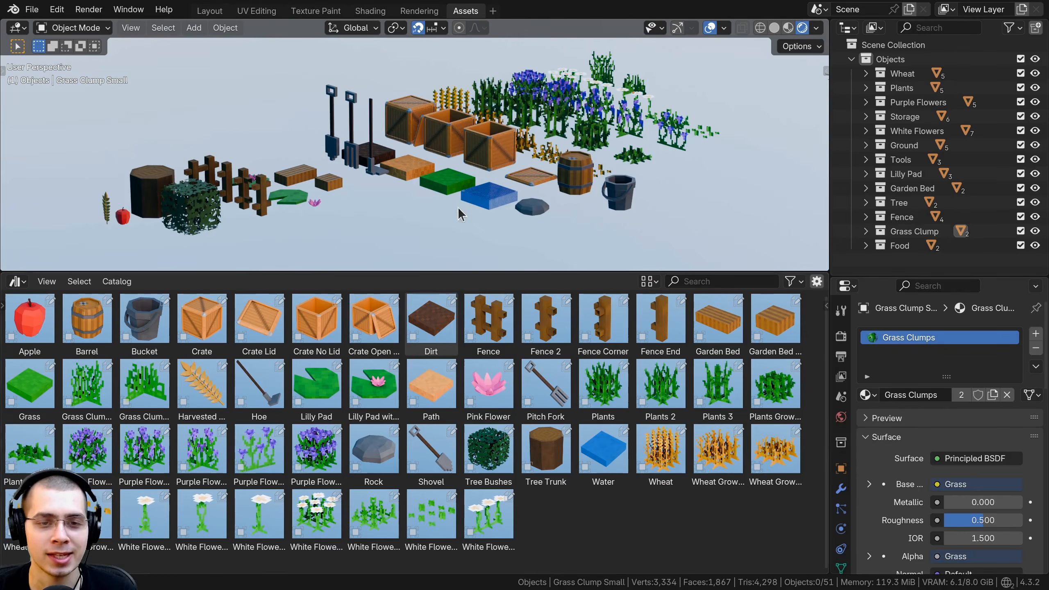
middle_drag(458, 208, 337, 182)
shift+middle_drag(437, 145, 391, 143)
scroll(391, 143, up, 2)
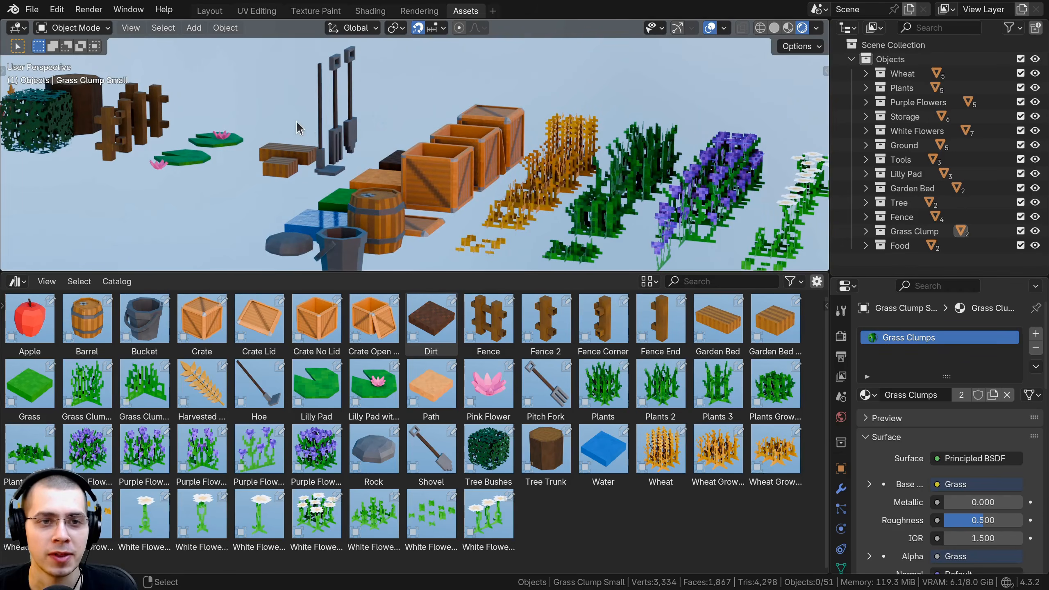
middle_drag(300, 128, 331, 140)
scroll(291, 155, down, 2)
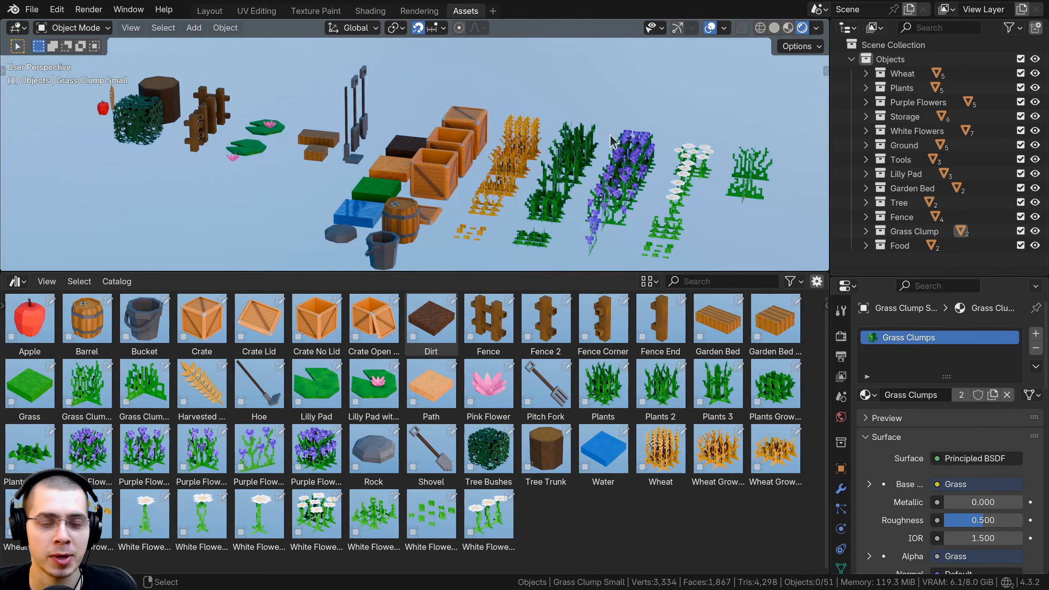
middle_drag(409, 115, 467, 132)
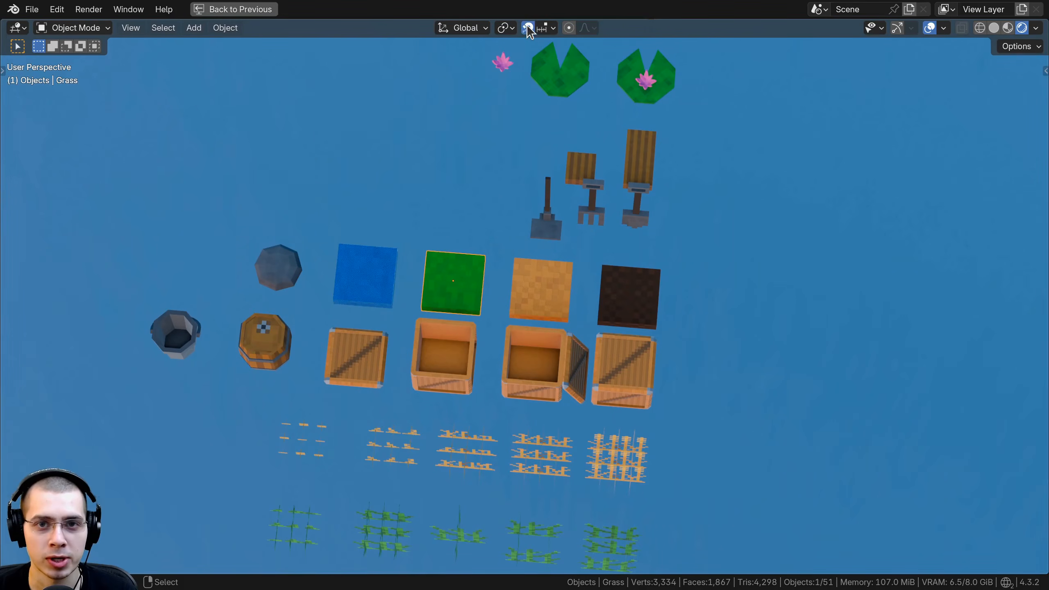
Step: Move the grass tile along the Y axis into the empty area beyond the assets, with snapping on
click(529, 27)
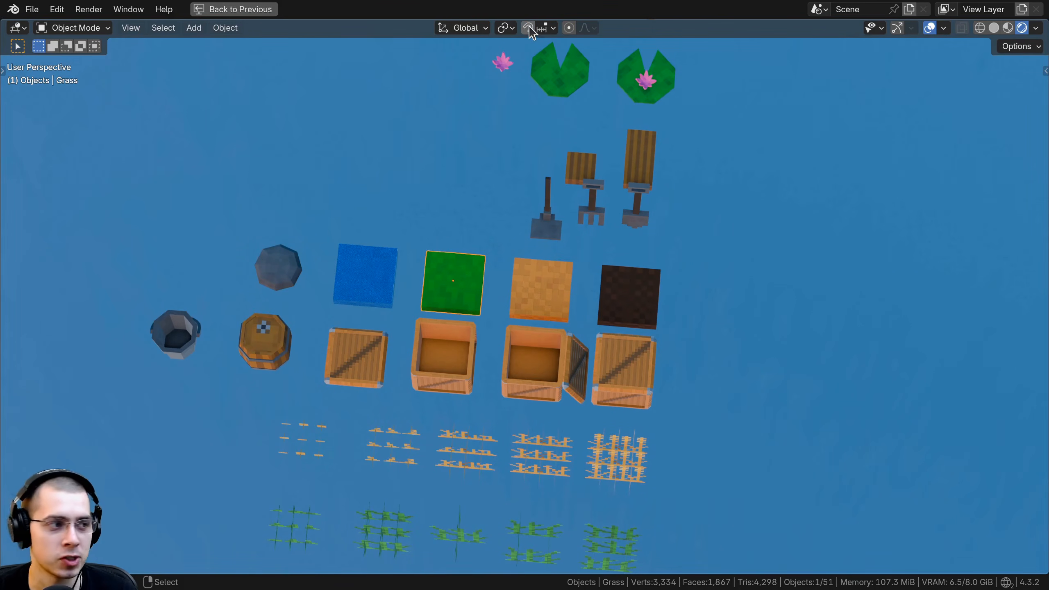
shift+middle_drag(494, 242, 352, 269)
key(g)
key(y)
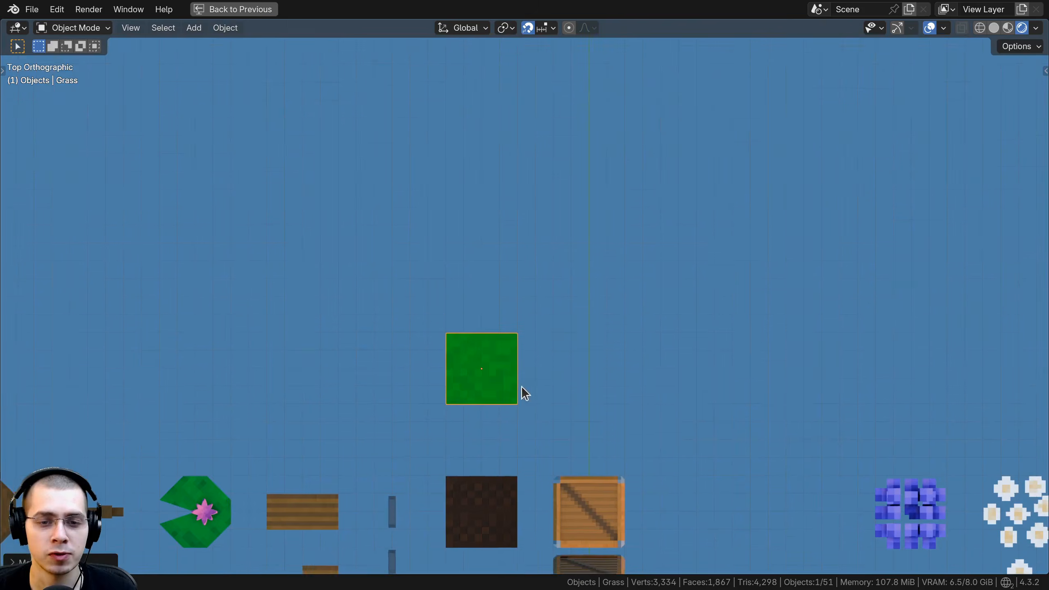
shift+middle_drag(522, 387, 522, 408)
scroll(530, 400, down, 3)
scroll(524, 429, up, 3)
key(g)
key(y)
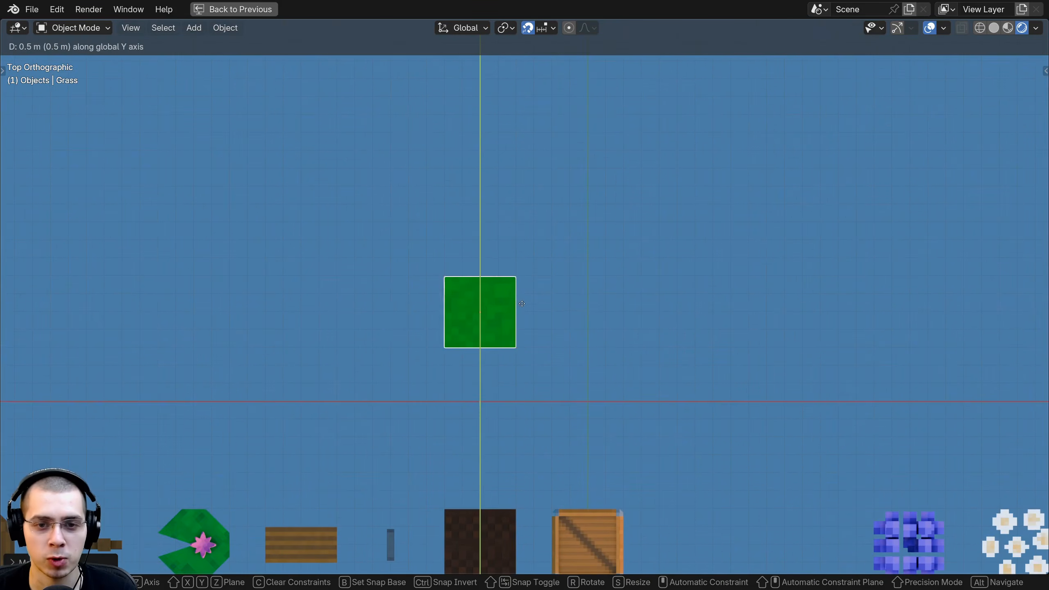
click(518, 286)
Step: Duplicate the grass tile along the Y axis and snap the copy edge to edge with the original
shift+middle_drag(518, 289, 511, 208)
key(shift+d)
key(y)
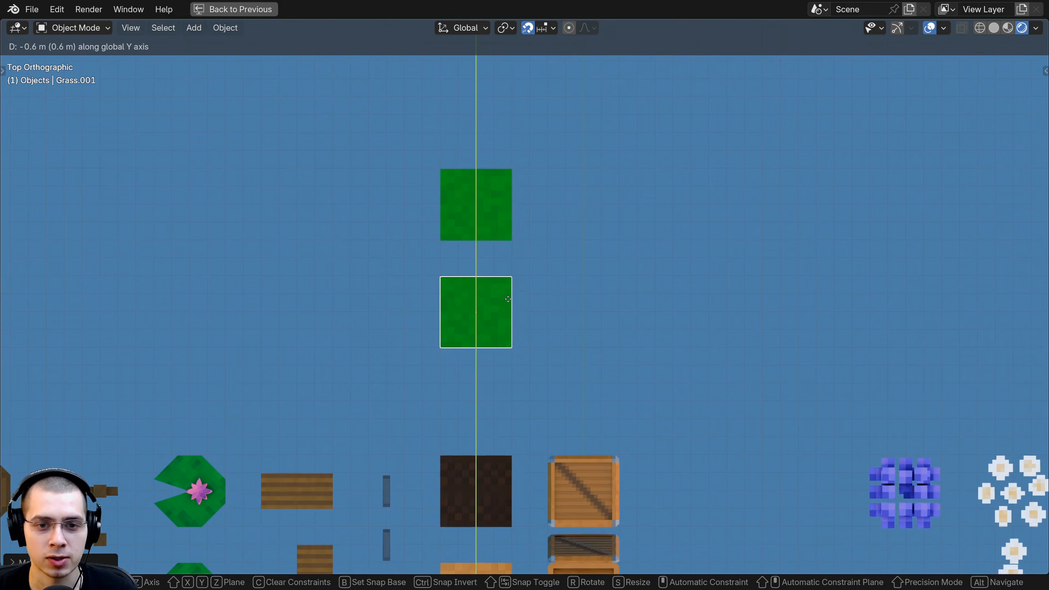
click(511, 281)
scroll(372, 252, down, 3)
middle_drag(365, 256, 390, 250)
key(KP_7)
scroll(481, 201, up, 4)
Step: Duplicate both grass tiles and snap the copies beside them to form a two-by-two block
shift+click(484, 207)
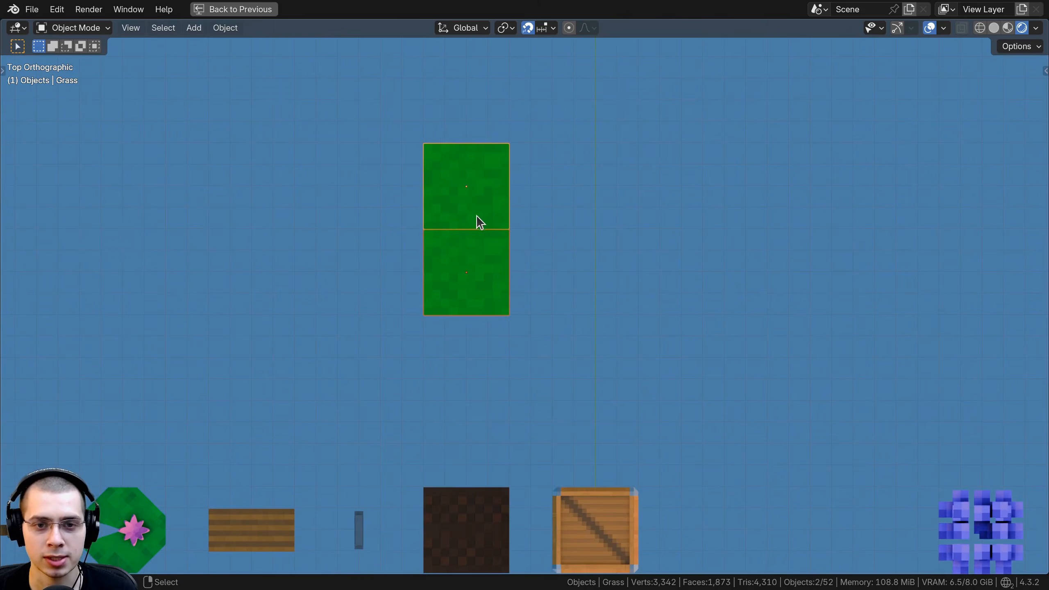
scroll(455, 223, down, 3)
scroll(438, 227, up, 2)
key(shift+d)
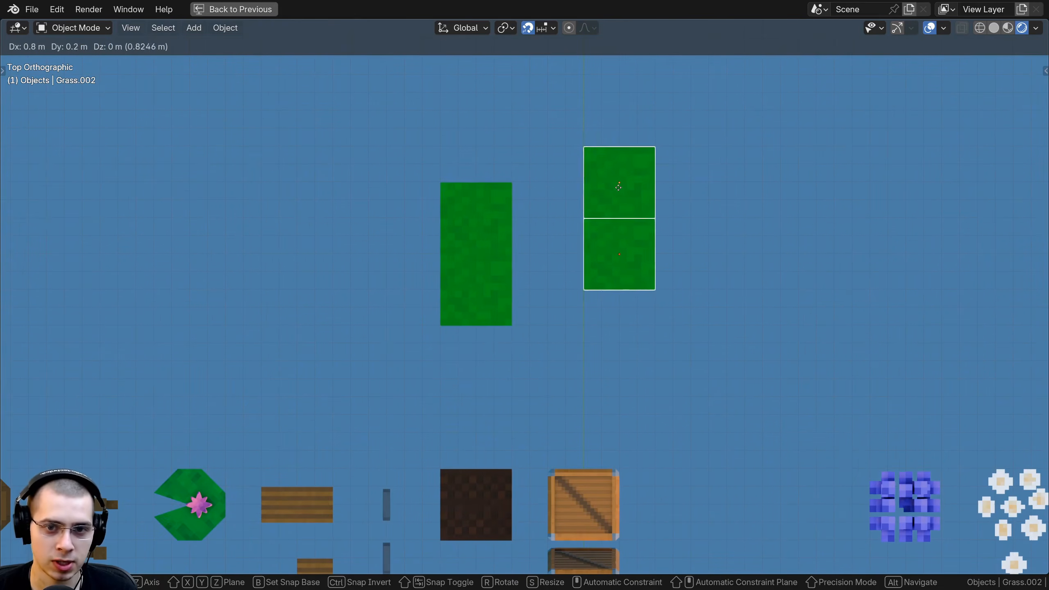
click(523, 222)
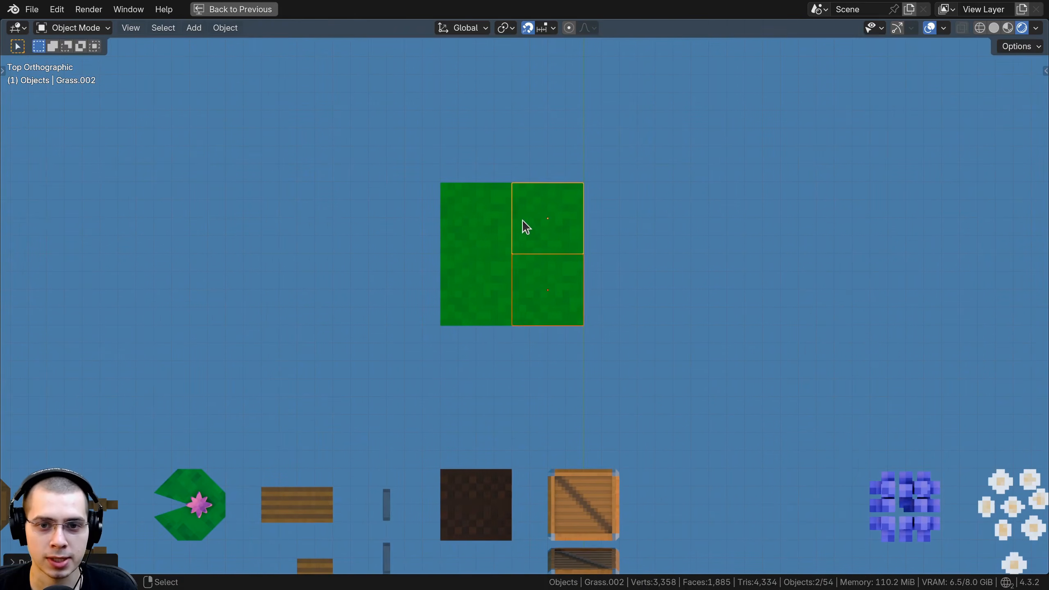
Step: Keep duplicating groups of grass tiles until the ground is a six-by-four platform, and deselect everything
key(shift+d)
key(shift+d)
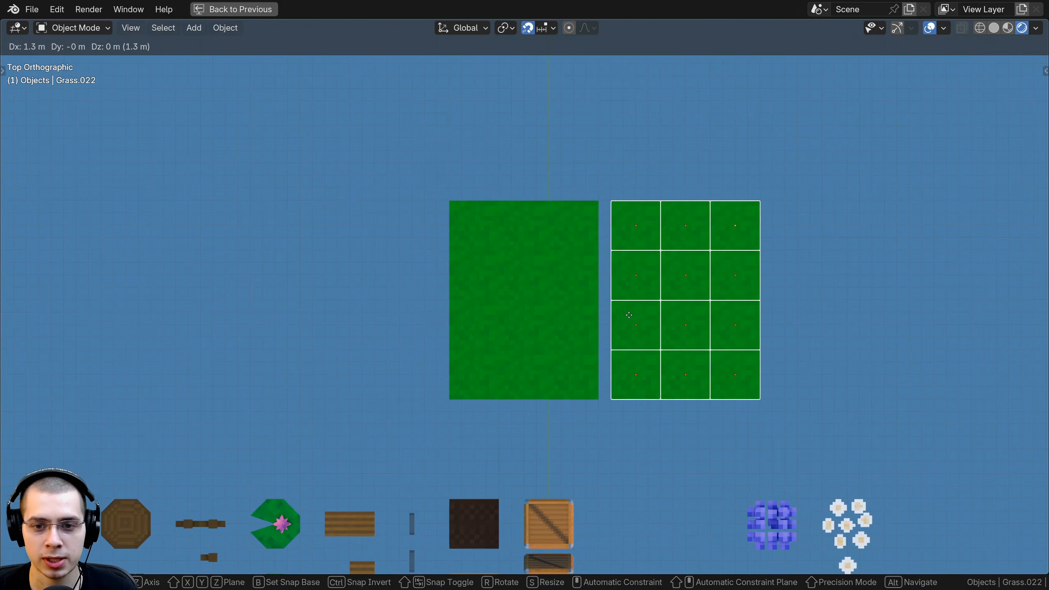
click(619, 318)
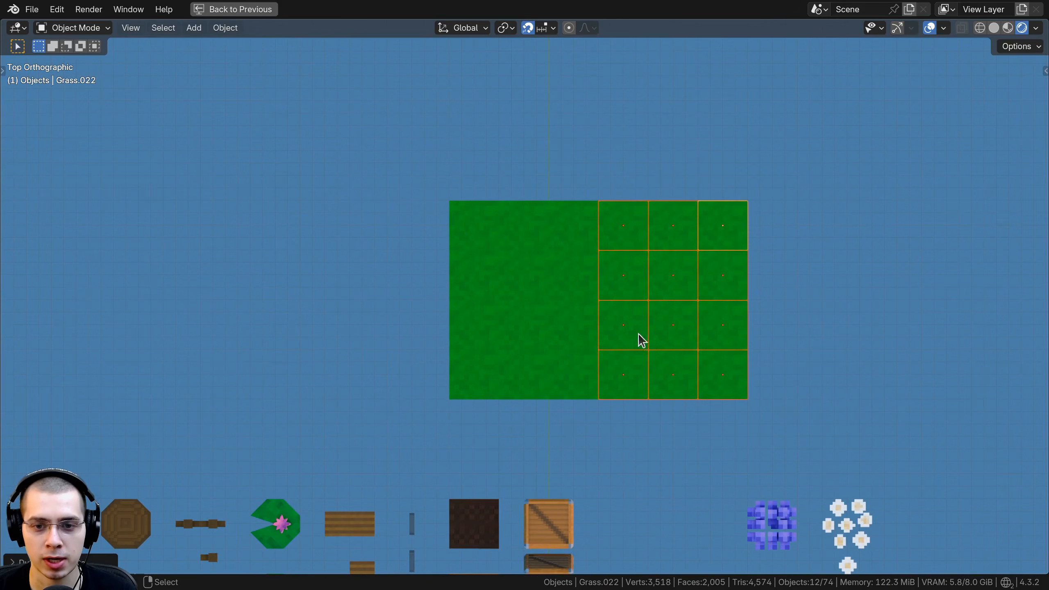
scroll(638, 334, down, 3)
middle_drag(638, 334, 467, 287)
key(alt+a)
Step: Duplicate the closed crate and place the copy on the grass platform along the Y axis
scroll(331, 297, up, 3)
shift+middle_drag(195, 306, 332, 312)
scroll(332, 313, up, 1)
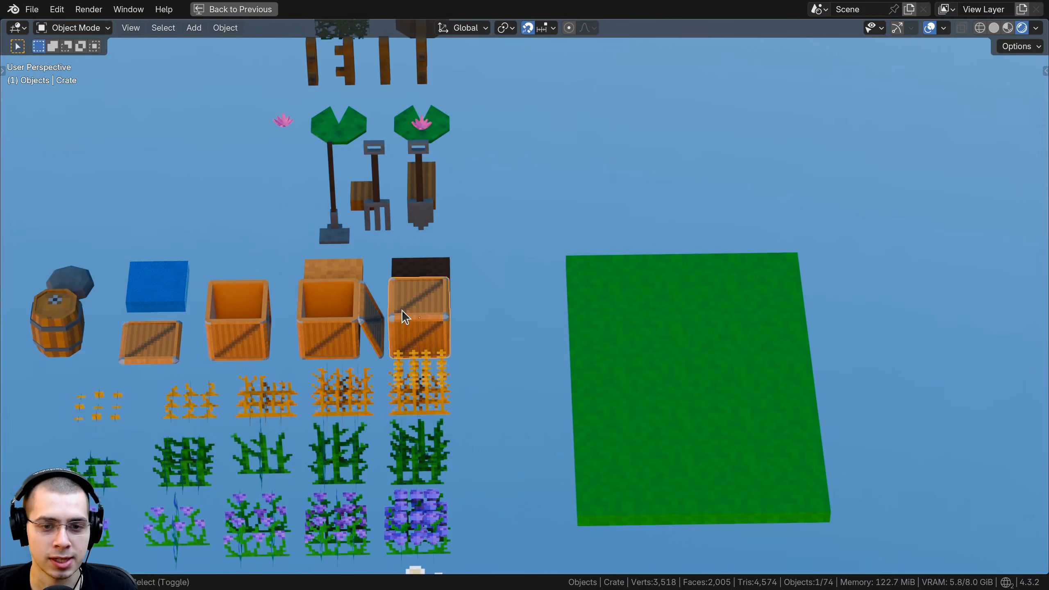
shift+middle_drag(401, 310, 296, 306)
key(shift+d)
key(y)
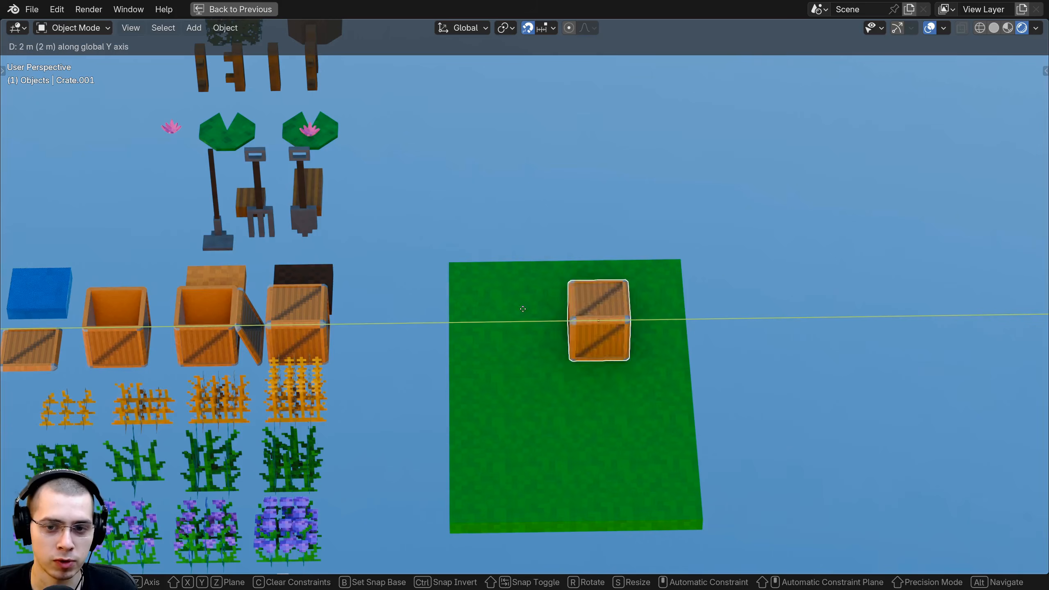
click(618, 324)
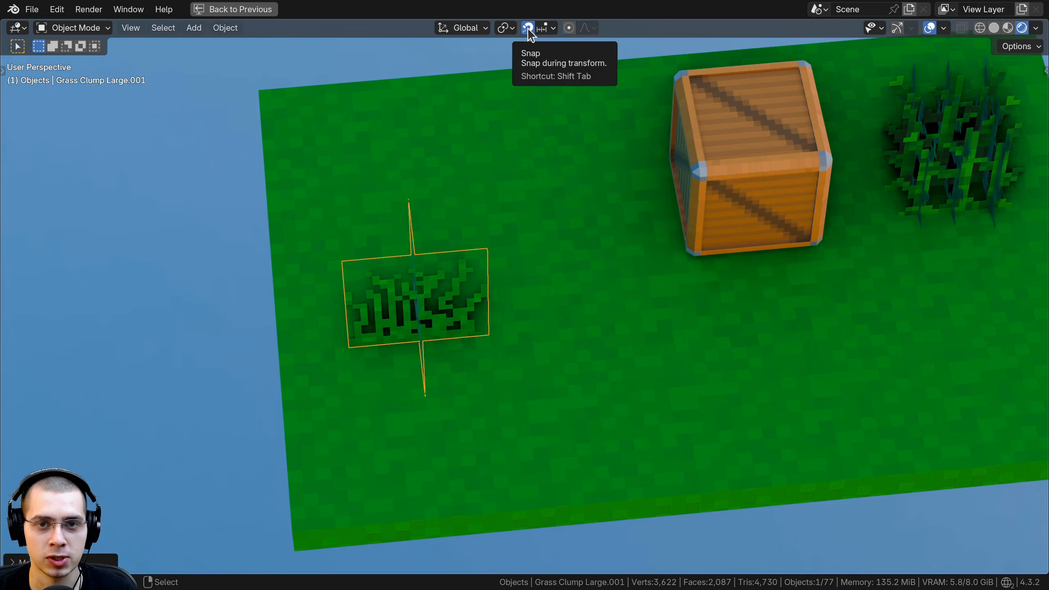
Step: Turn off snapping and slide the large grass clump freely along the X axis on the platform
click(528, 28)
scroll(484, 340, down, 3)
middle_drag(484, 340, 482, 338)
key(g)
key(x)
click(598, 342)
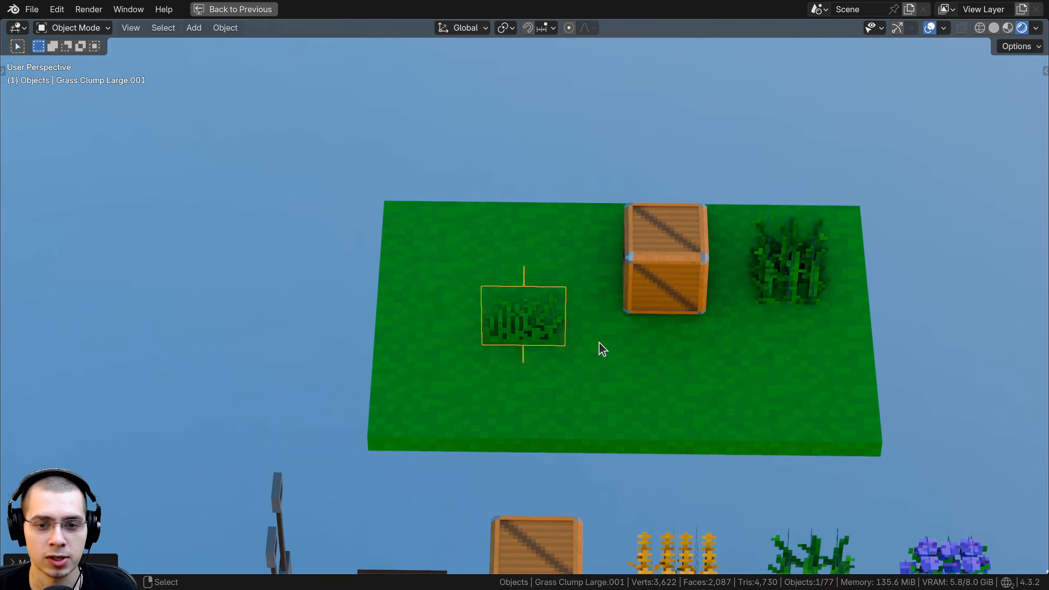
Step: Rotate the large grass clump about the Z axis and reposition it near the crate
key(r)
key(z)
click(599, 369)
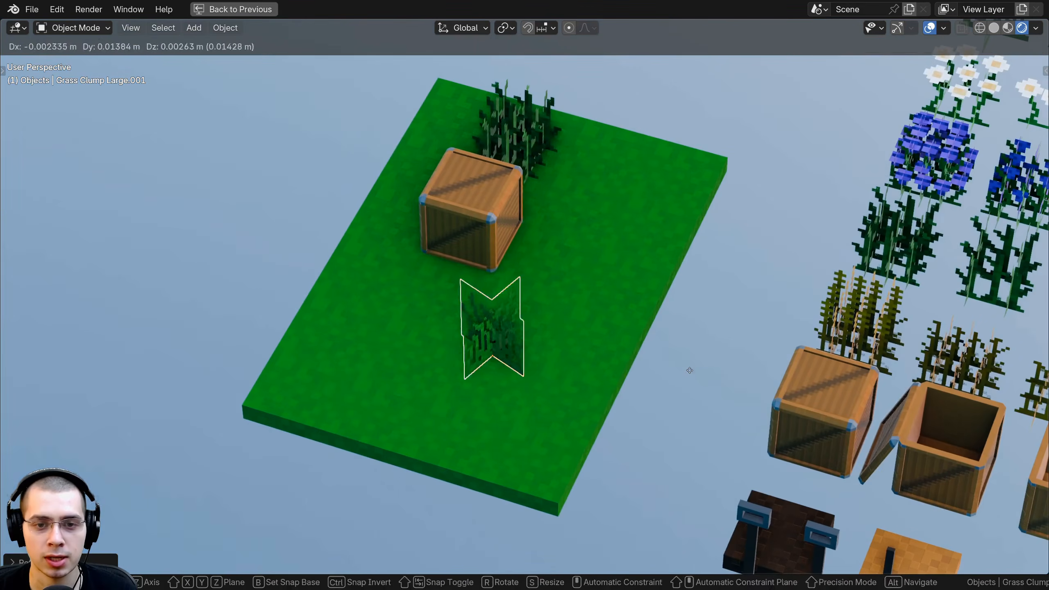
click(555, 358)
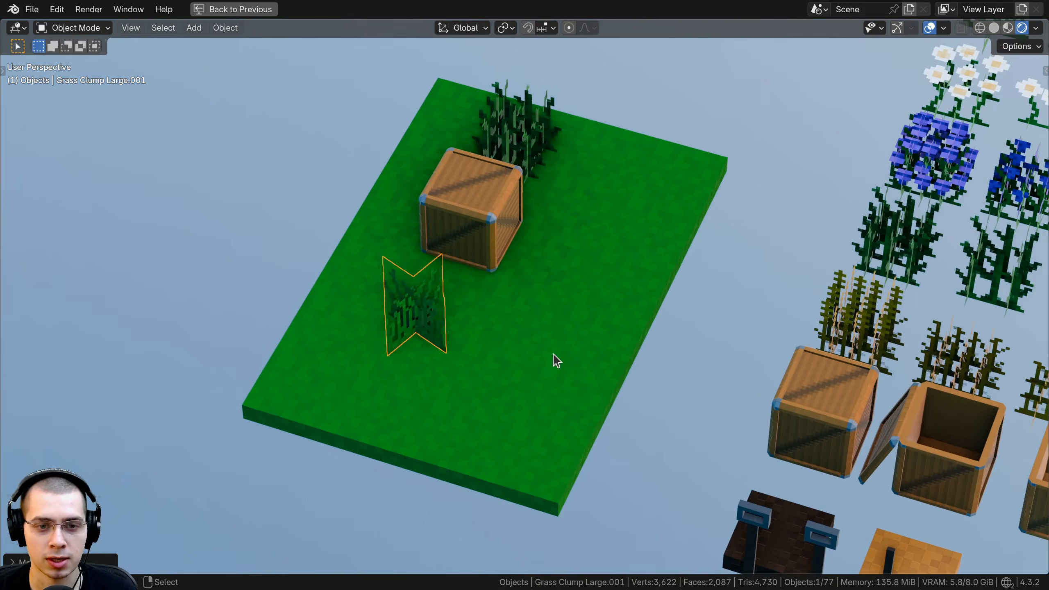
Step: Duplicate the large grass clump in the horizontal plane and place the copy near the tall plants
key(shift+d)
key(shift+z)
click(796, 259)
middle_drag(566, 314, 621, 311)
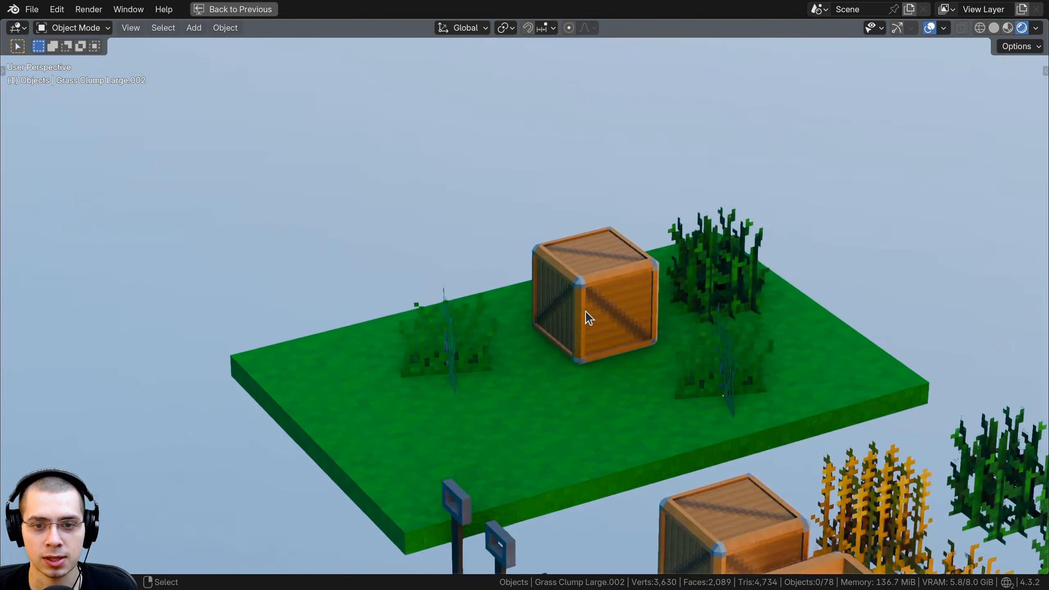
Step: Duplicate the shovel in the horizontal plane and place the copy against the crate on the platform
scroll(620, 311, up, 2)
scroll(615, 343, down, 4)
middle_drag(614, 351, 630, 350)
click(581, 434)
key(shift+d)
key(shift+z)
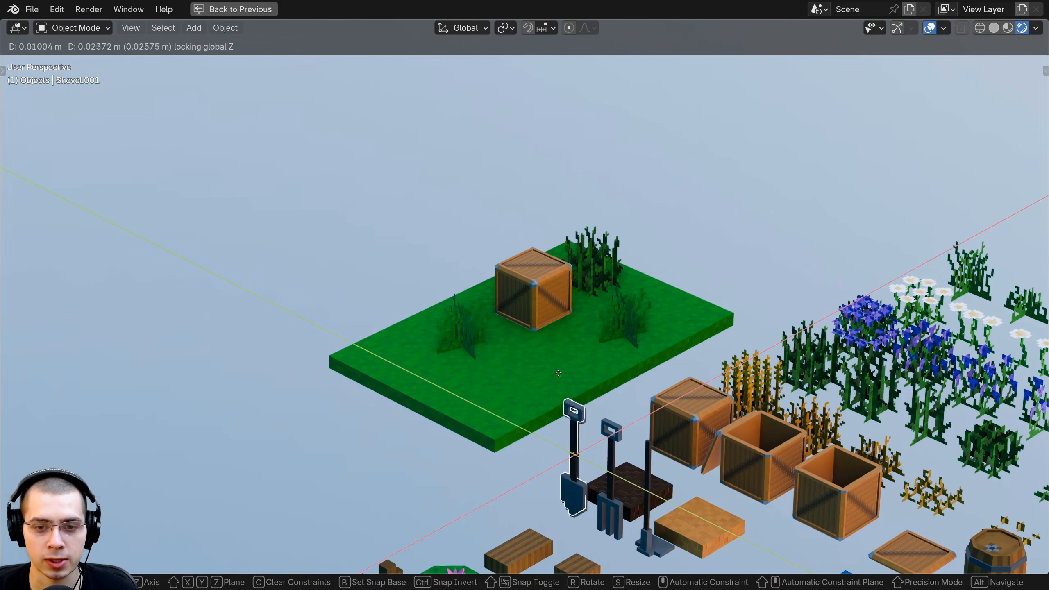
click(543, 252)
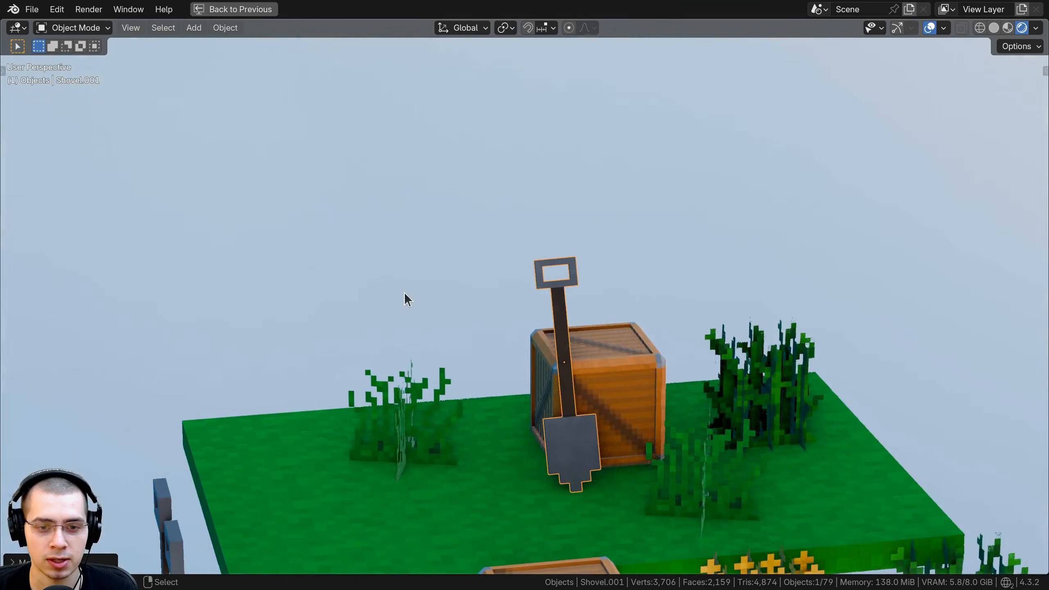
scroll(406, 298, down, 3)
middle_drag(462, 333, 440, 424)
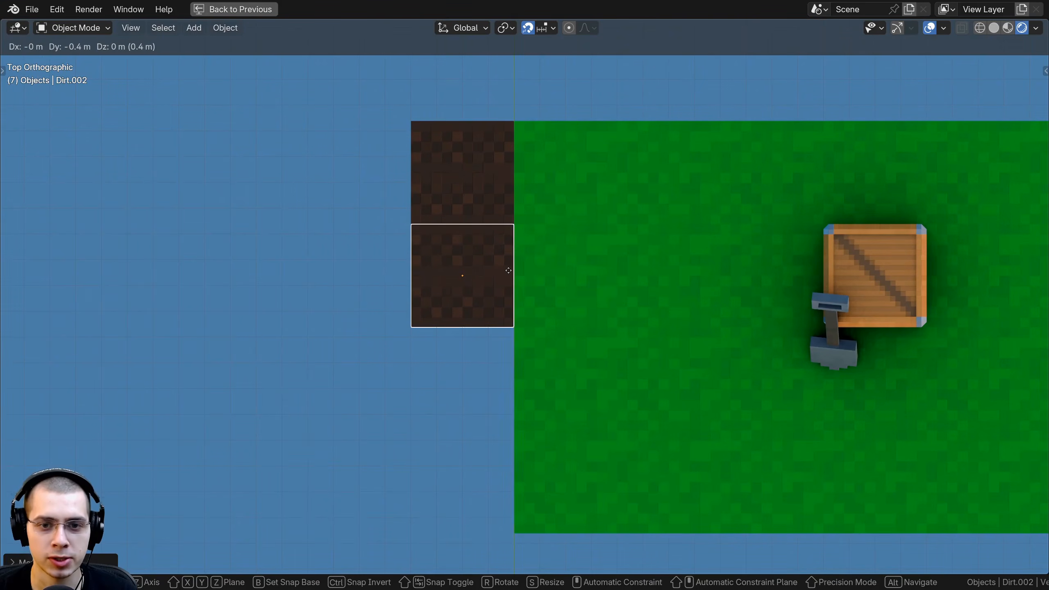
Step: Duplicate the dirt tile with snapping to build a column of four tiles along the short edge of the grass platform
click(509, 270)
shift+middle_drag(482, 209, 474, 131)
key(shift+d)
scroll(470, 285, down, 1)
key(shift+d)
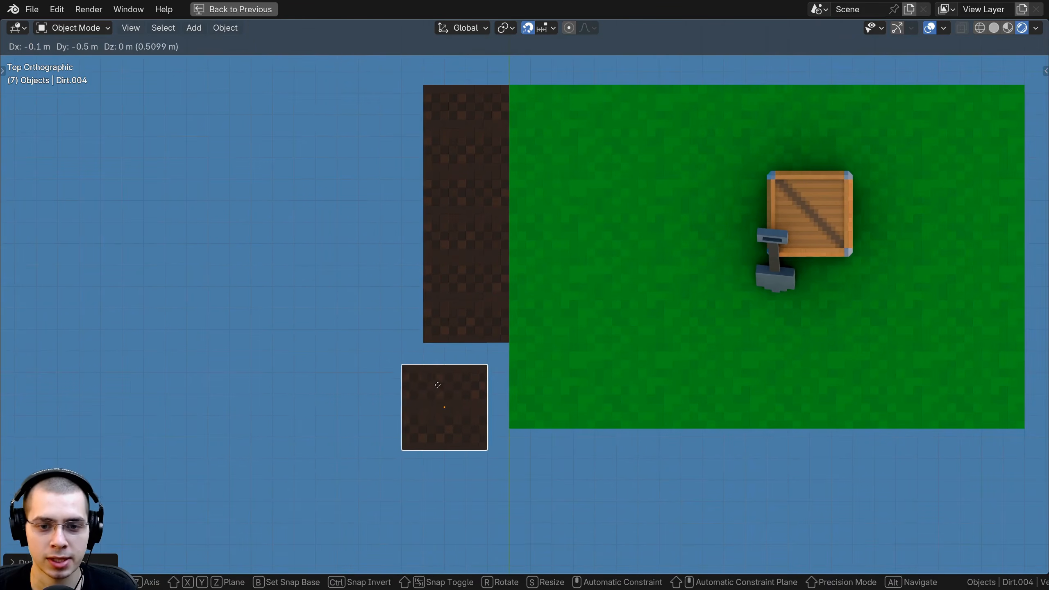
click(451, 376)
scroll(474, 403, down, 4)
middle_drag(475, 408, 521, 229)
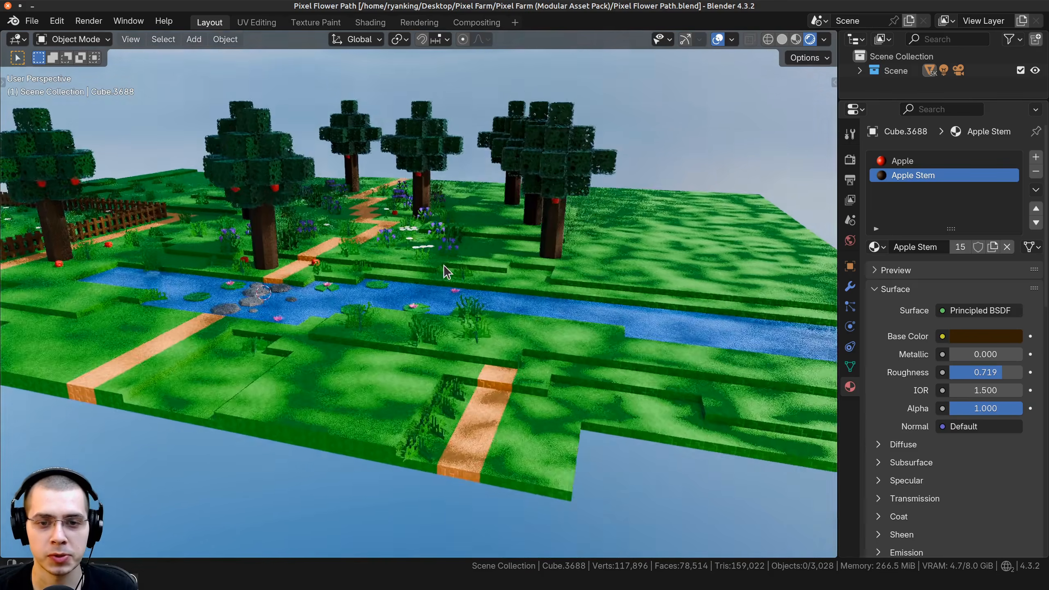
middle_drag(444, 270, 487, 265)
scroll(453, 299, up, 3)
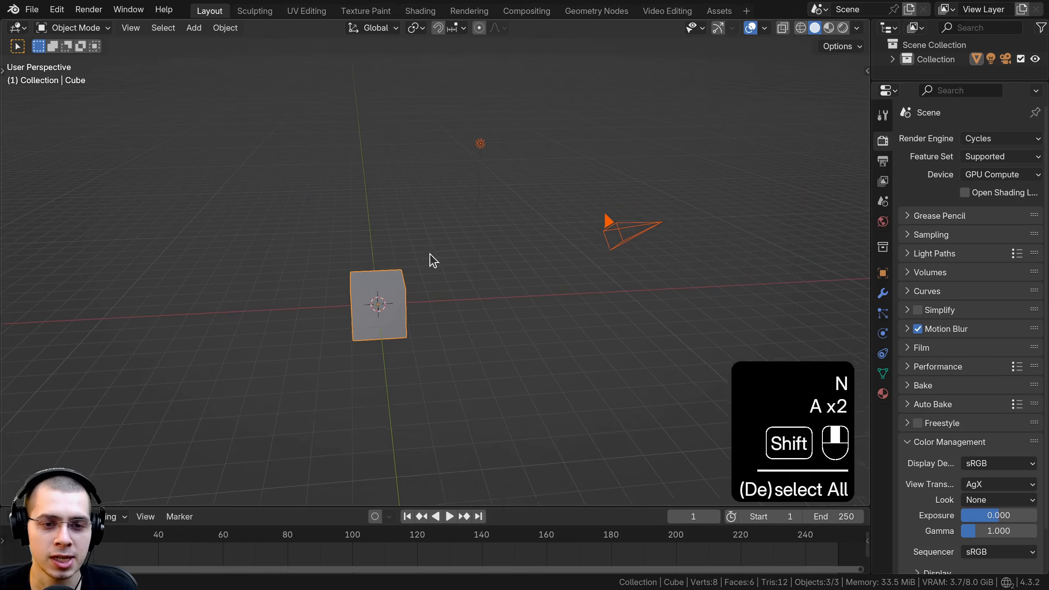
Step: Delete all the default scene objects and add a mesh plane at the world origin
click(440, 124)
key(shift+a)
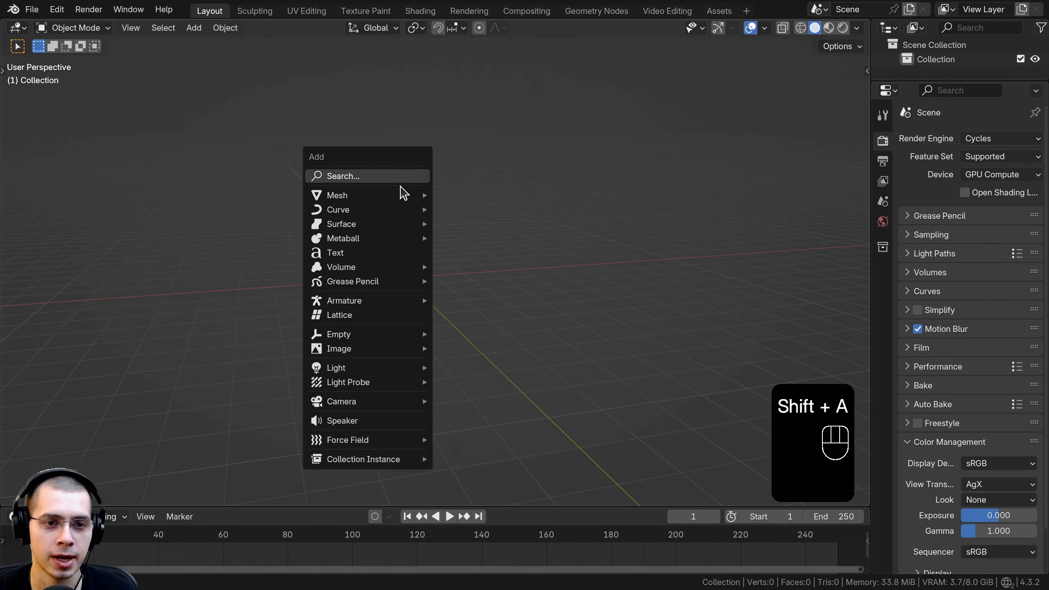
mouse_move(398, 194)
click(463, 196)
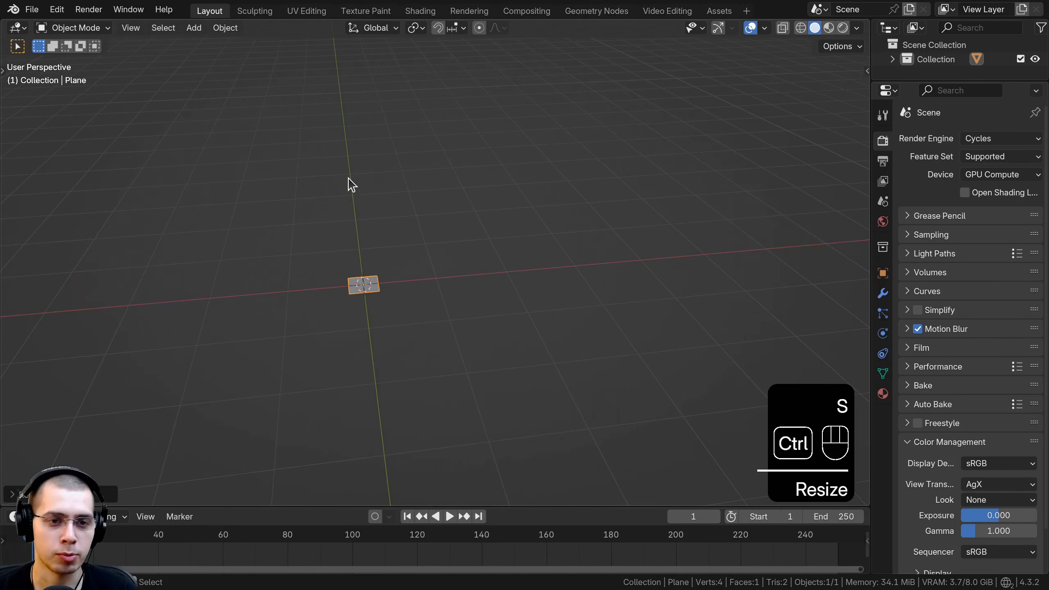
key(ctrl+a)
click(319, 207)
key(KP_Decimal)
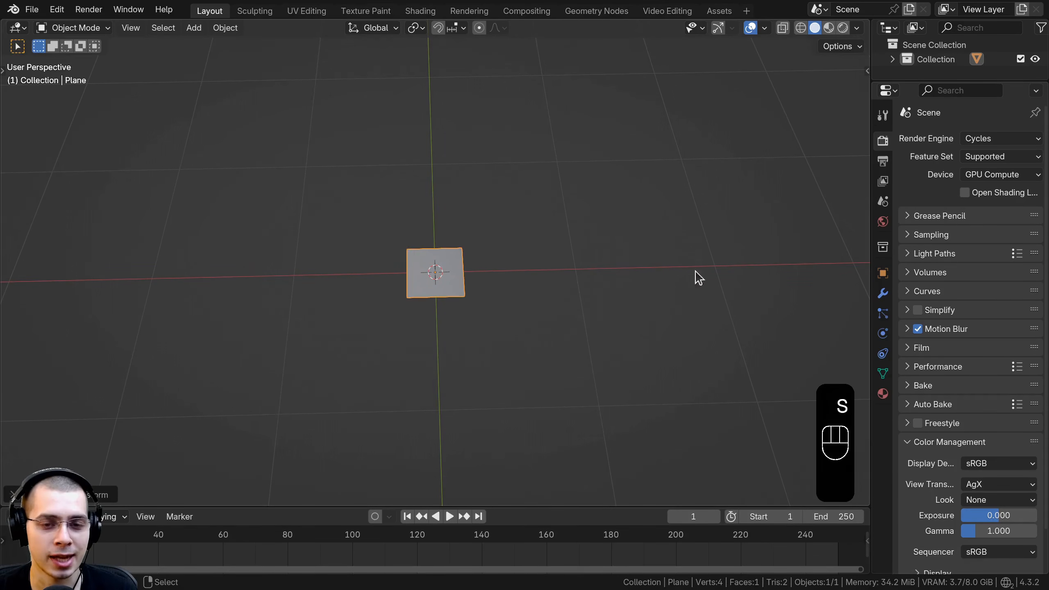
key(ctrl+z)
key(ctrl+z)
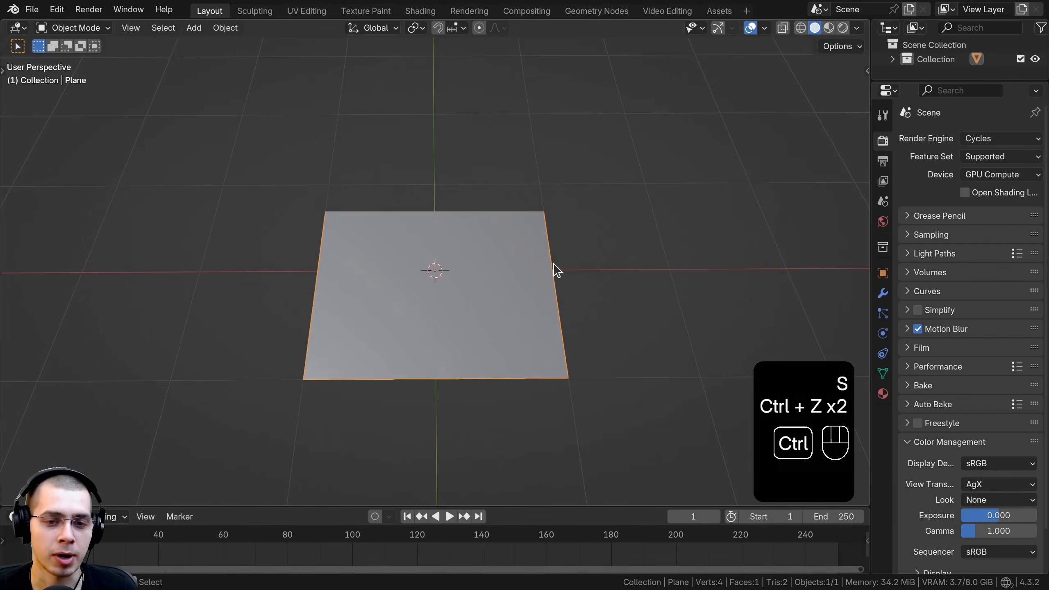
Step: Scale the plane by a factor of 0.2 and apply its scale
text(s)
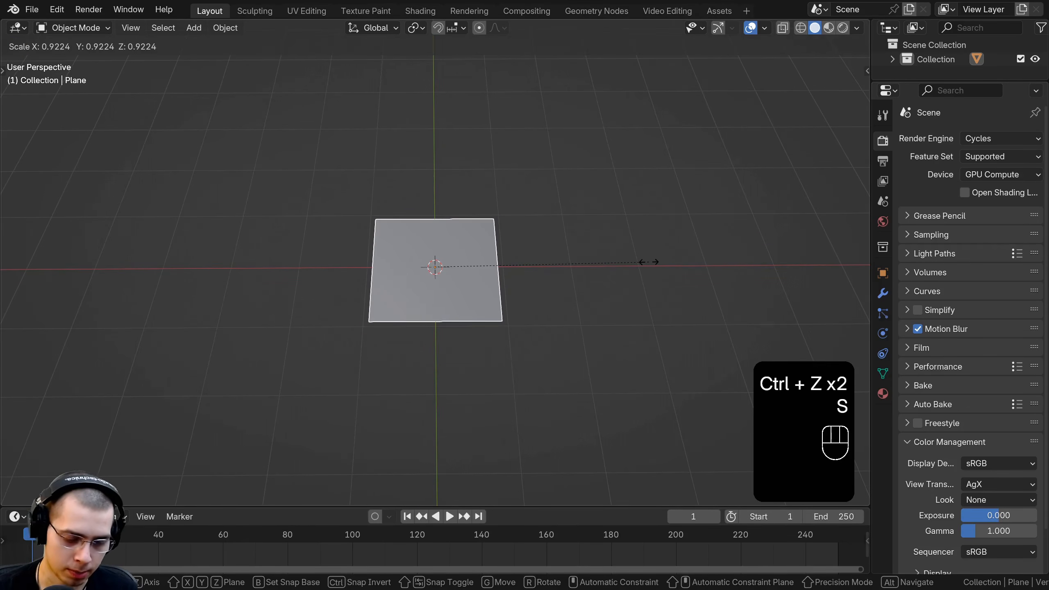
text(.2)
scroll(571, 141, up, 3)
key(ctrl+a)
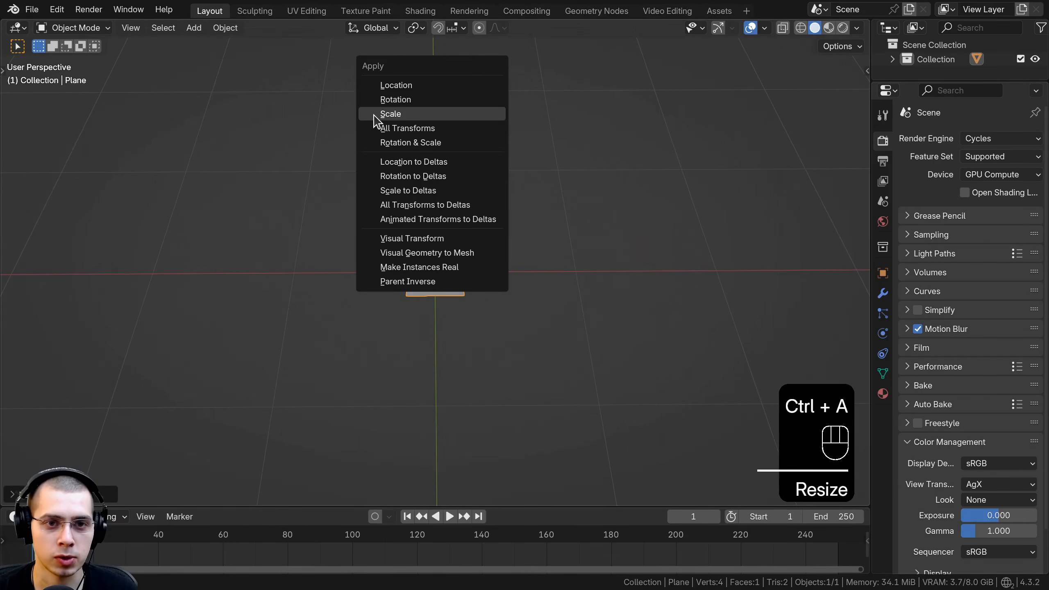
click(390, 114)
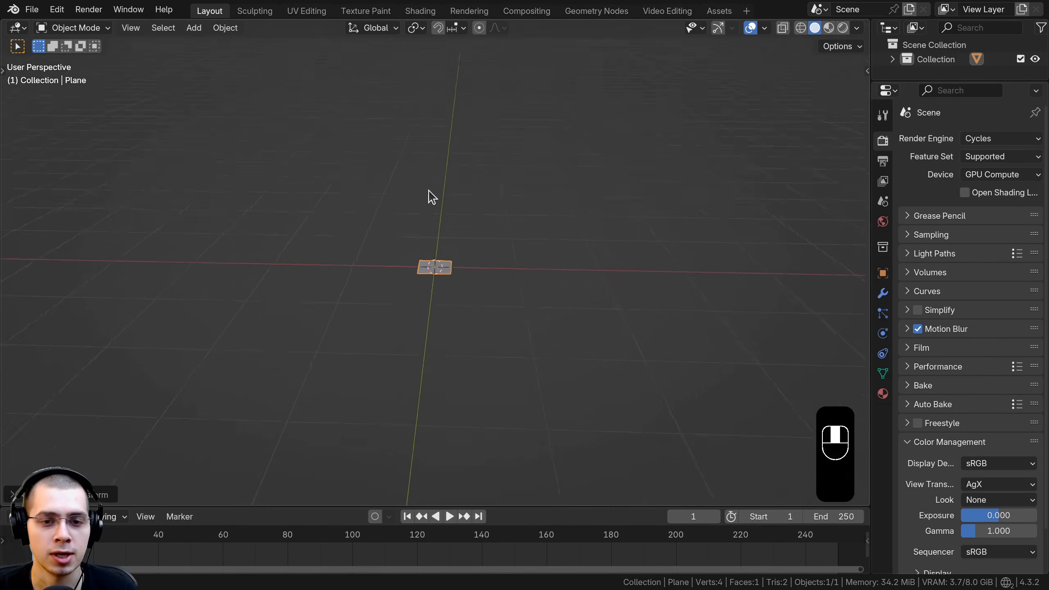
Step: Add a mesh cube at the plane's location and scale it by a factor of 0.2
key(shift+a)
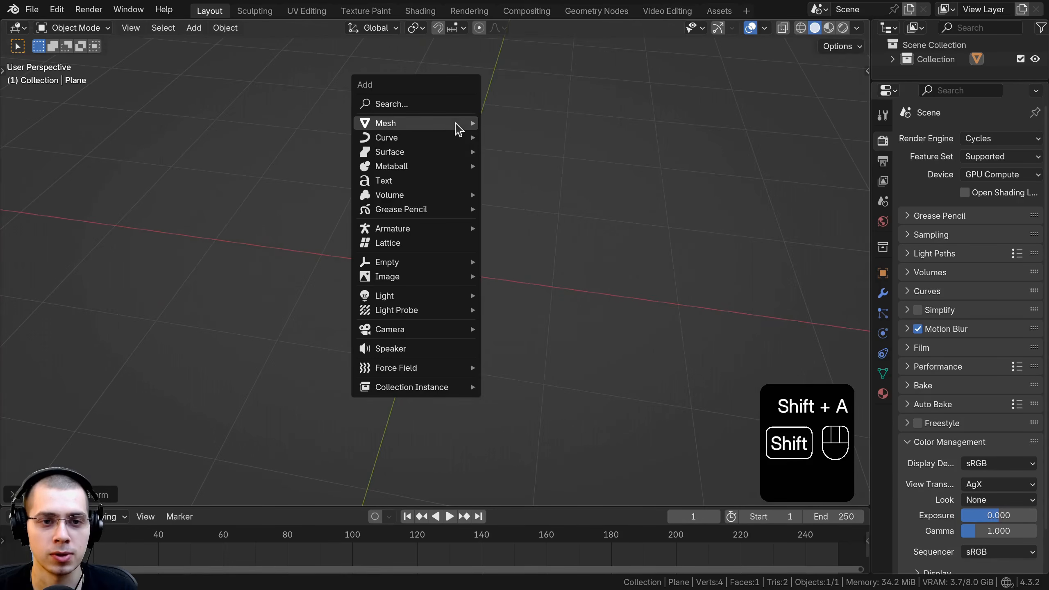
mouse_move(404, 122)
click(515, 138)
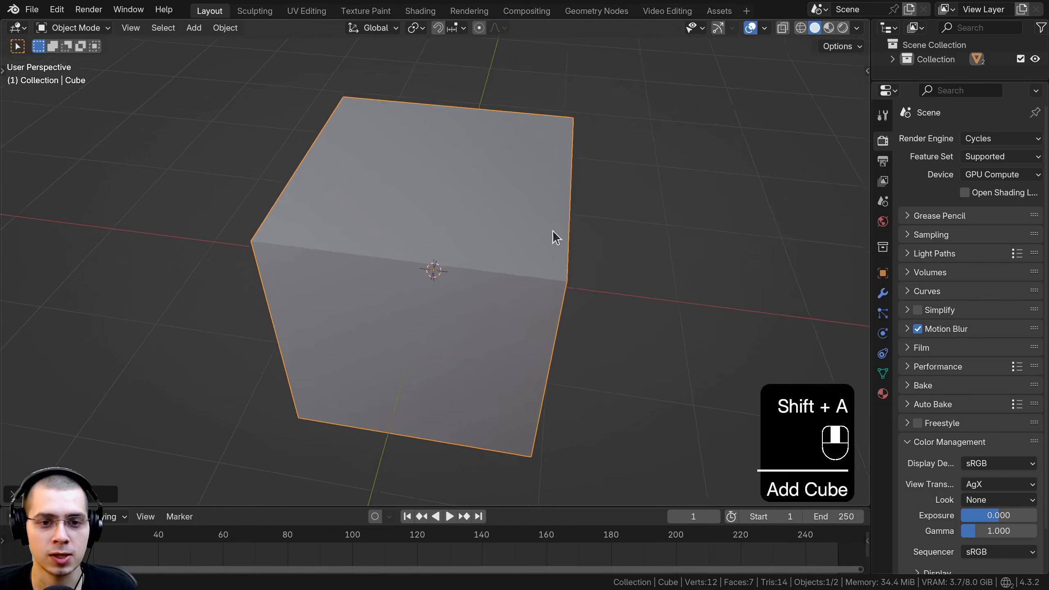
text(s)
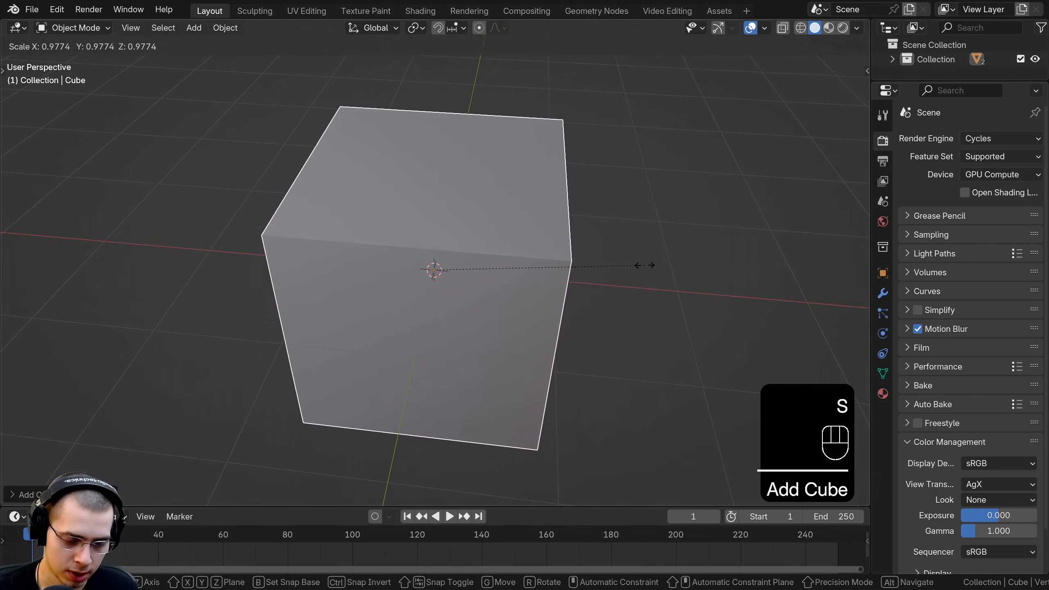
text(.2)
key(Return)
scroll(596, 337, up, 3)
Step: Move the cube up along the Z axis until its base rests on the plane
key(g)
key(z)
click(534, 296)
middle_drag(533, 296, 515, 247)
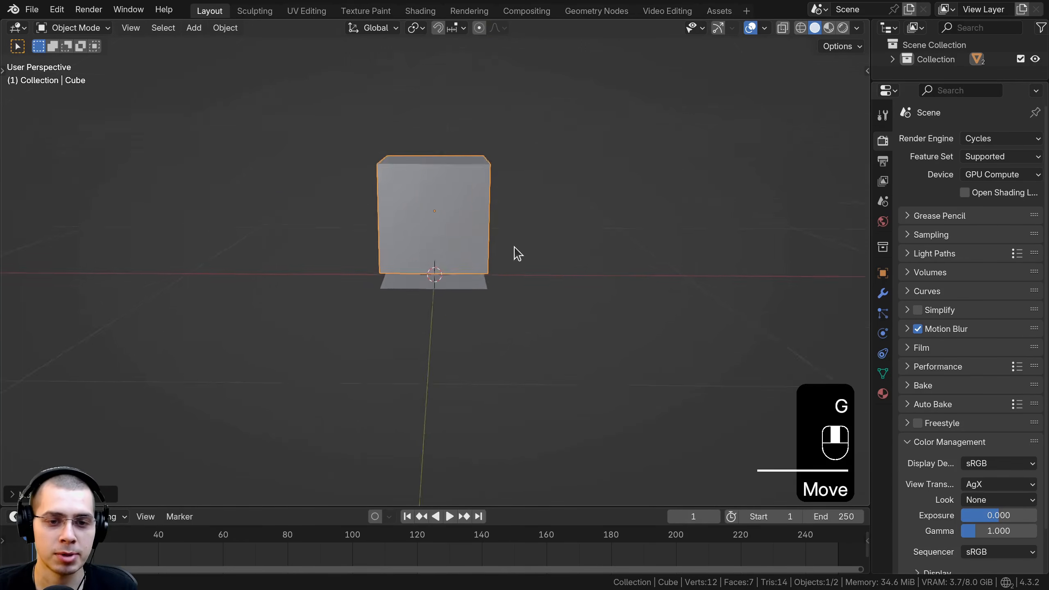
Step: Delete the cube so that only the plane is left in the scene
middle_drag(443, 236, 469, 193)
scroll(514, 251, up, 2)
key(x)
click(469, 263)
Step: In Edit Mode, rotate the plane's geometry 90° about the X axis and raise it 0.2 m along Z with snapping
key(Tab)
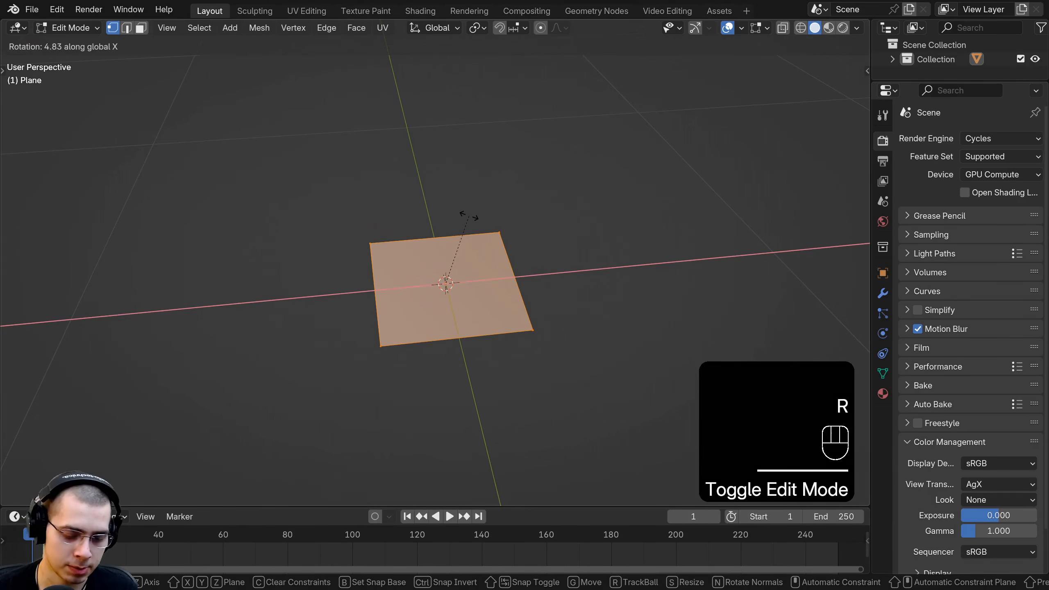
text(90)
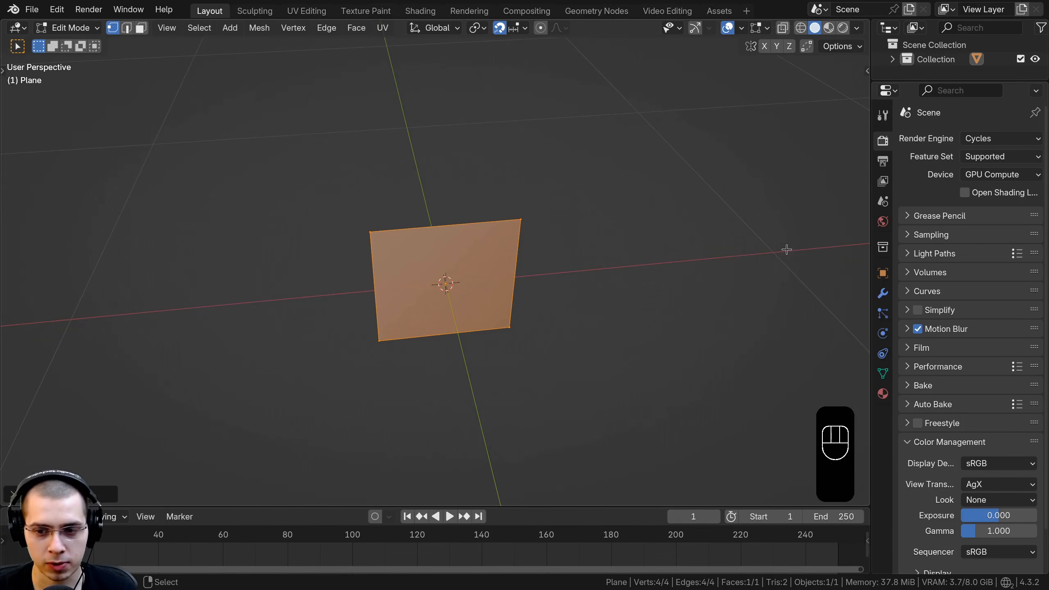
key(KP_1)
scroll(496, 413, up, 3)
key(g)
key(z)
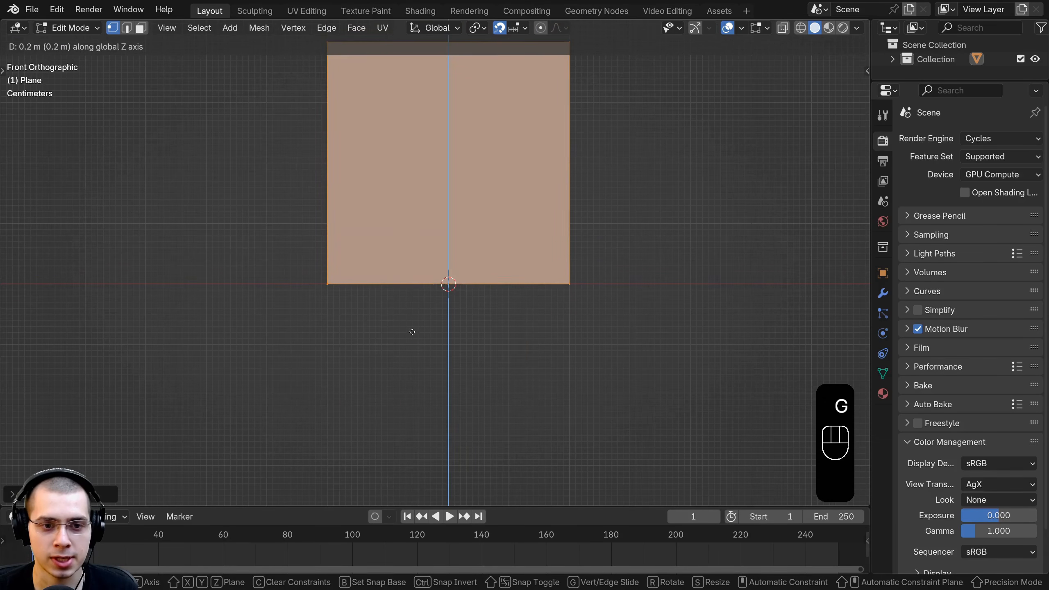
click(412, 332)
scroll(562, 293, down, 4)
key(Tab)
Step: Switch to the Shading workspace and give the upright plane a new material named Flower
middle_drag(563, 293, 352, 33)
click(419, 11)
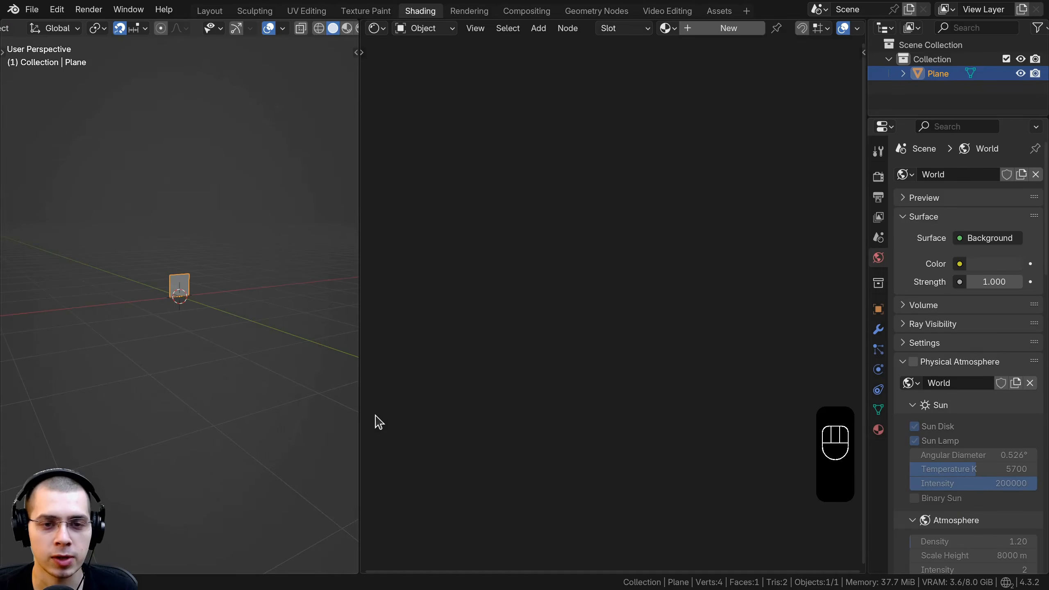
scroll(182, 268, up, 3)
mouse_move(189, 253)
shift+middle_down()
mouse_move(155, 325)
mouse_move(177, 289)
shift+middle_up()
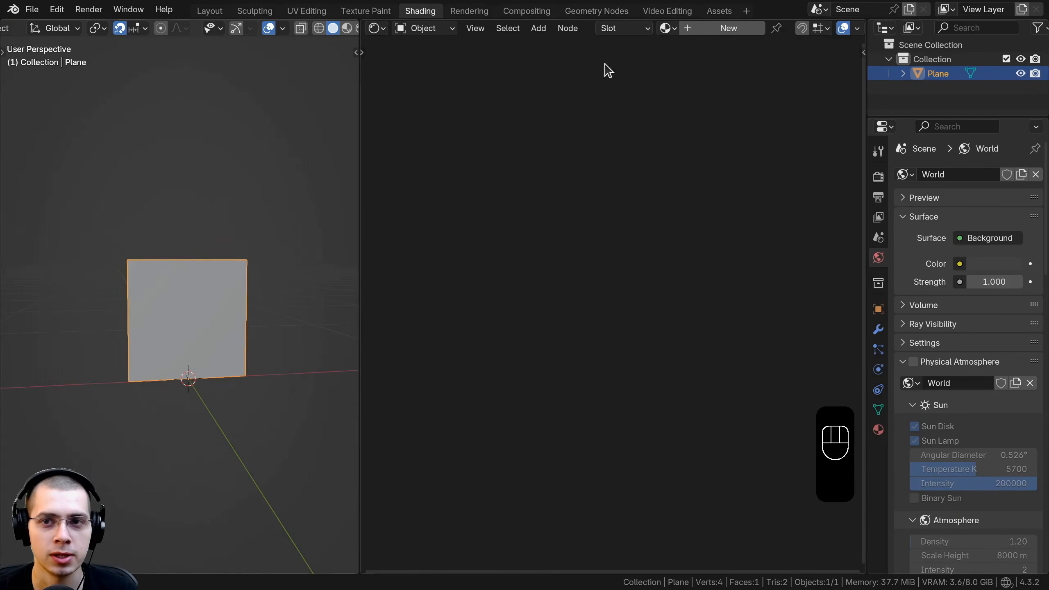
click(703, 28)
click(772, 29)
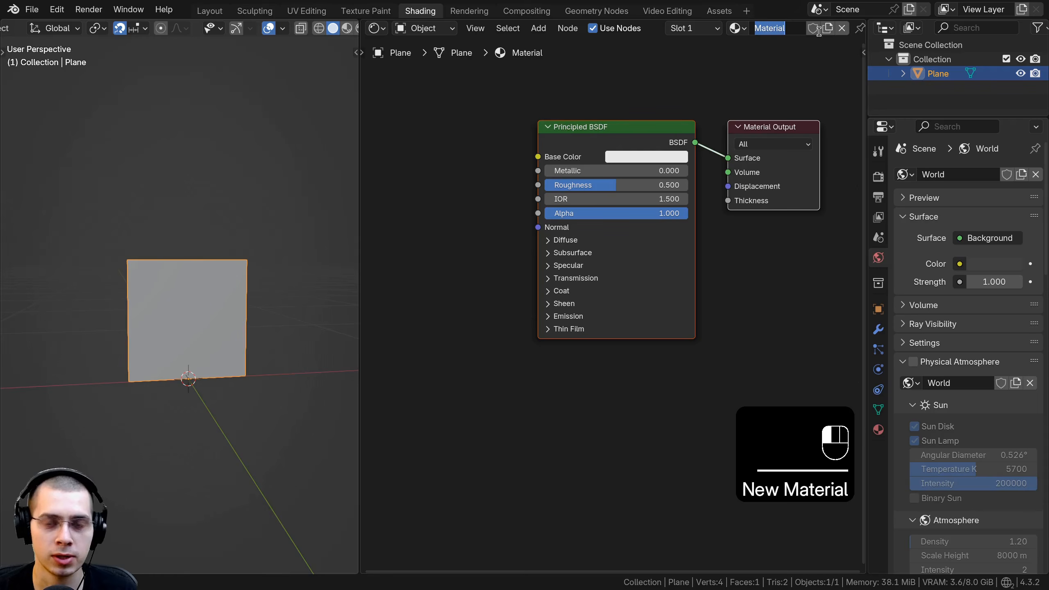
text(Flower)
key(Return)
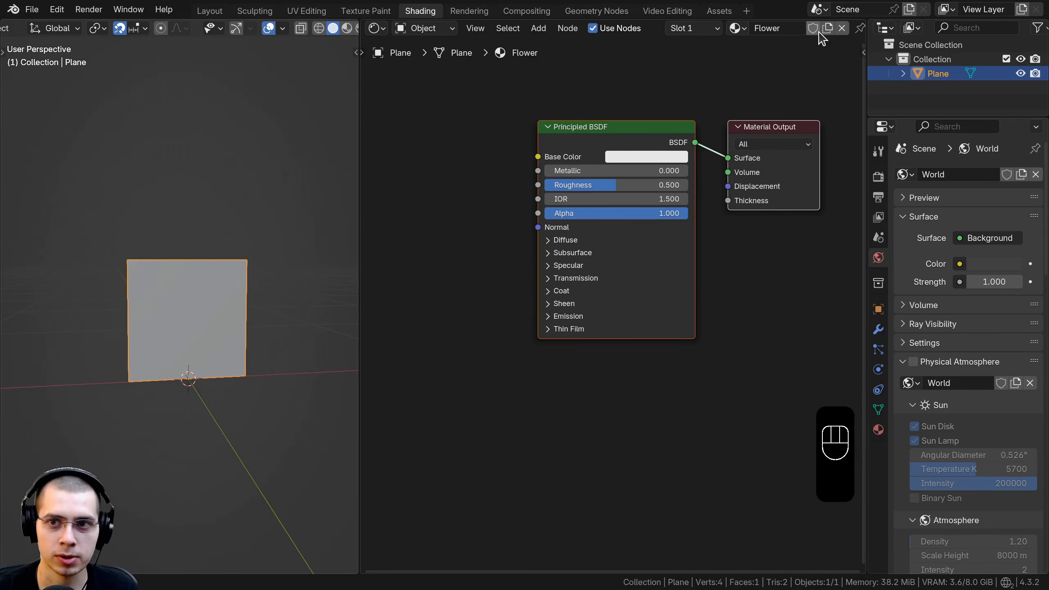
Step: Add an Image Texture node to the plane's material beside the Principled BSDF node
key(shift+a)
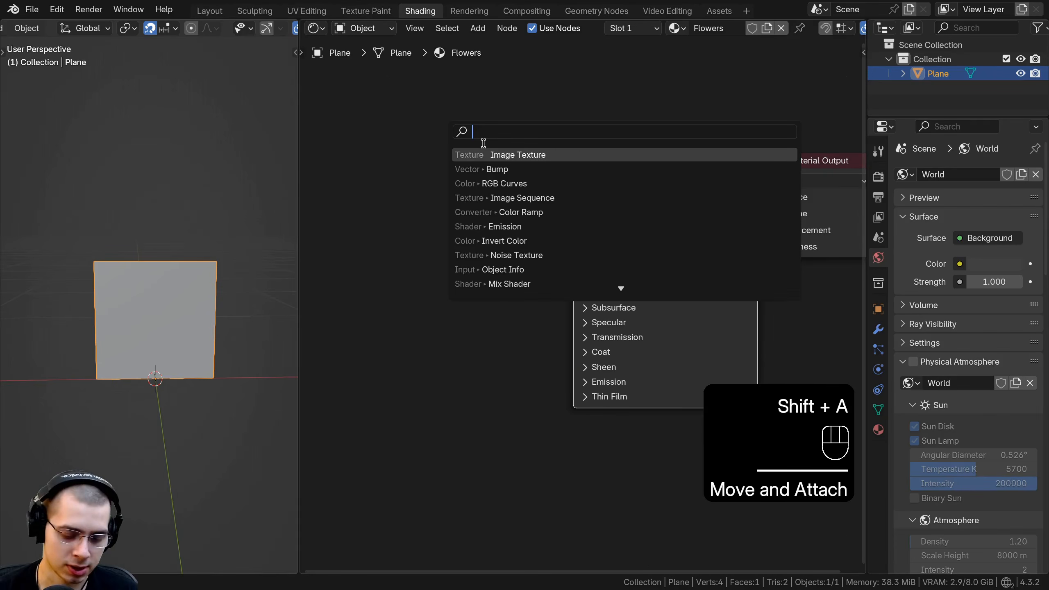
text(im)
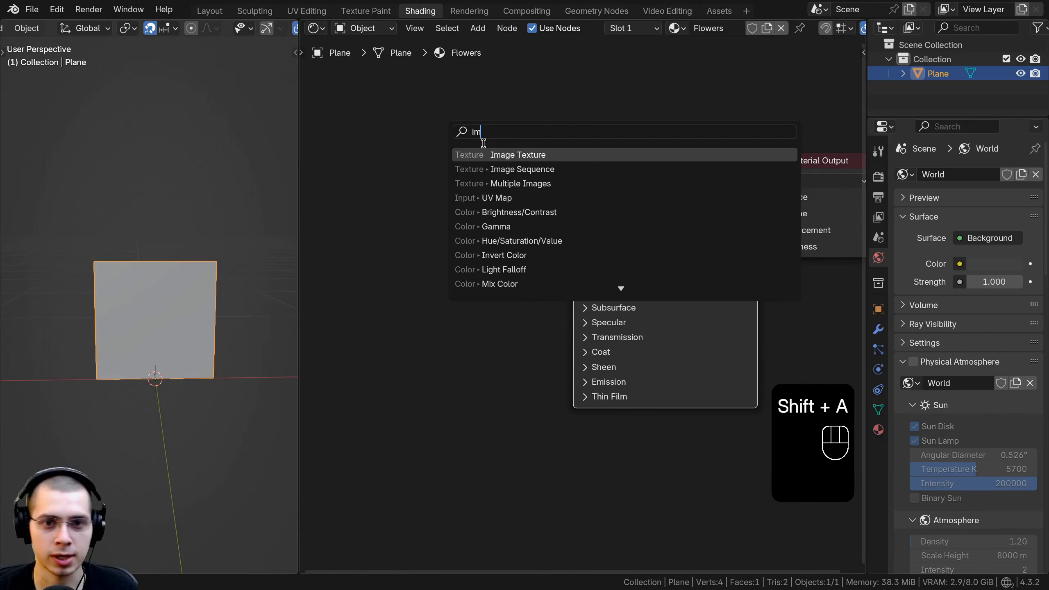
click(492, 158)
click(525, 183)
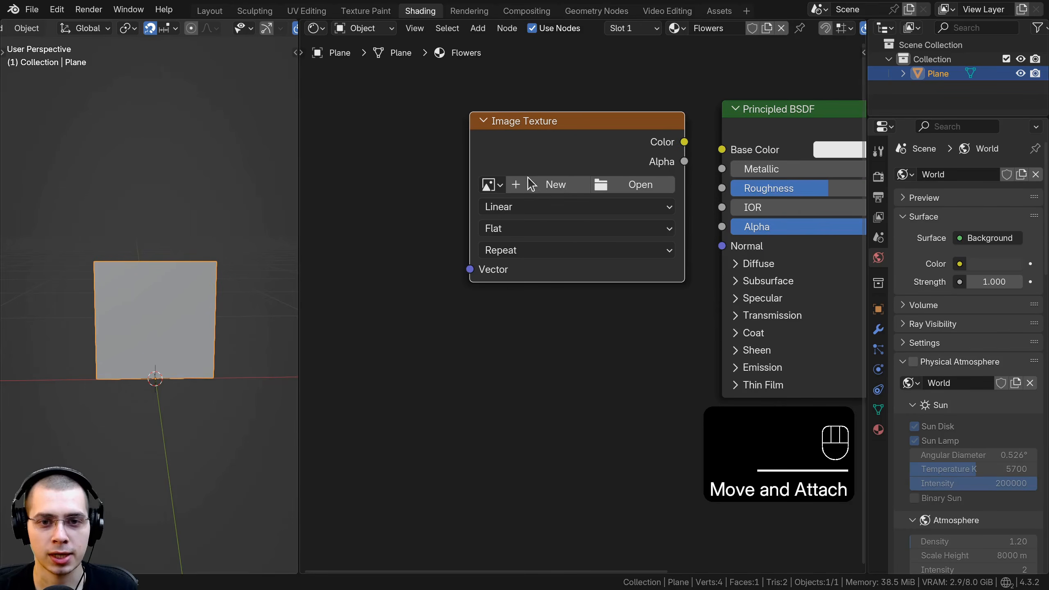
Step: Start a new image for the texture node, named Flowers, with width and height set to 20 px
click(532, 185)
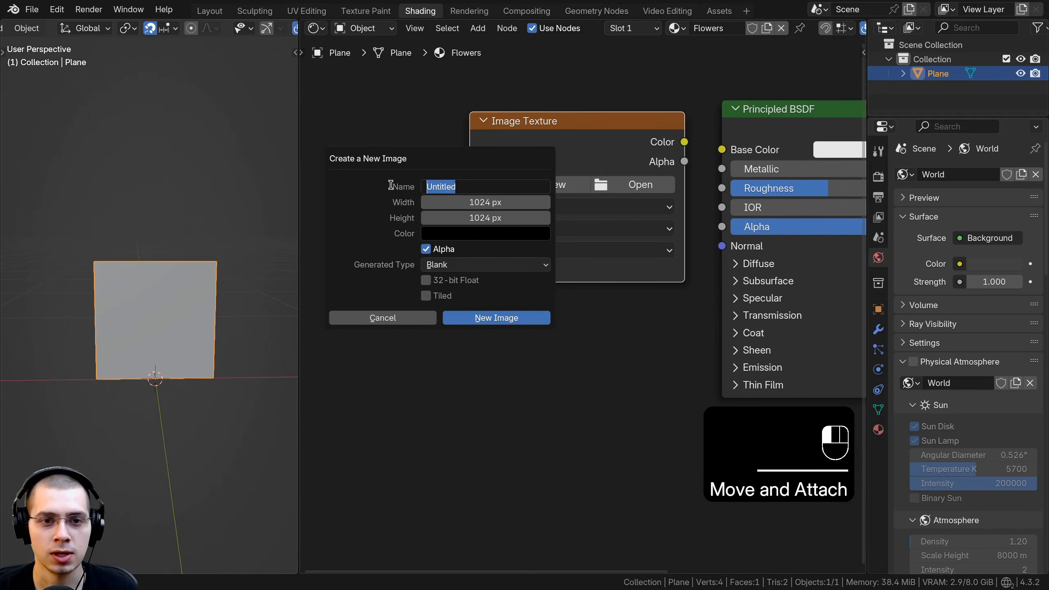
text(Flowers)
key(Return)
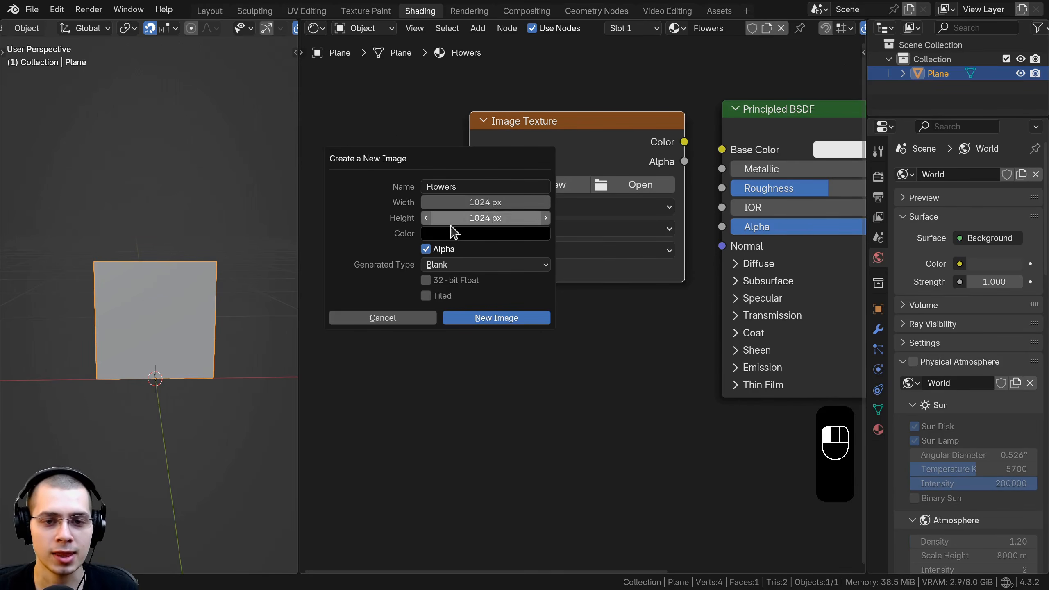
click(458, 202)
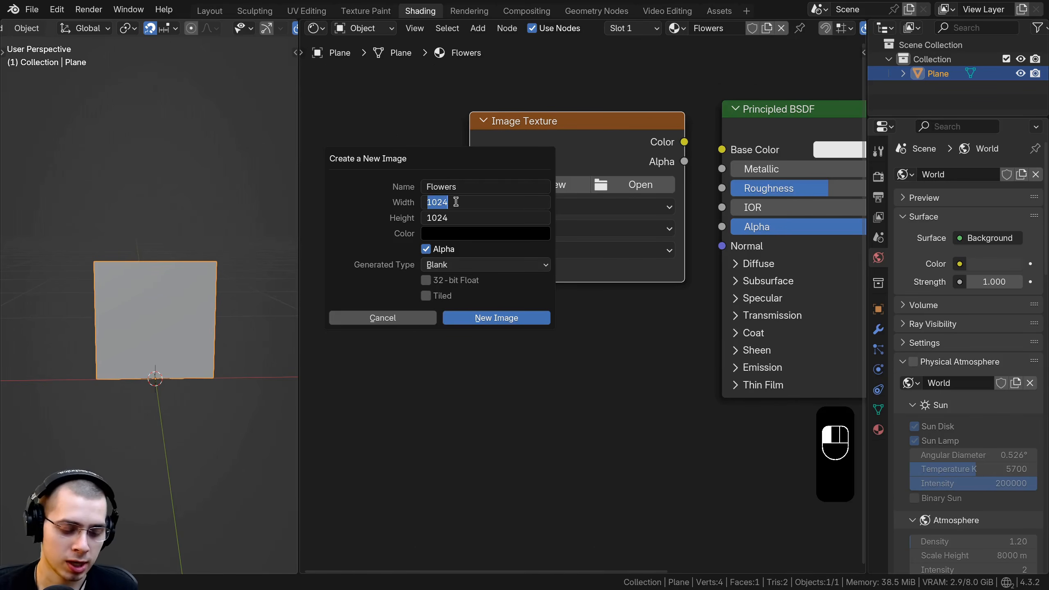
key(Return)
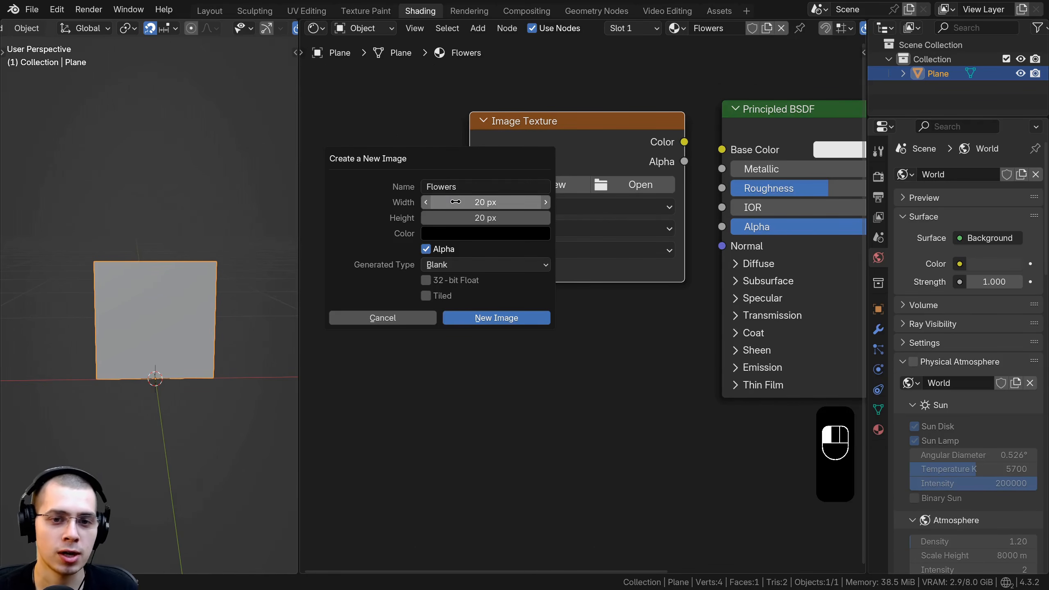
Step: Set the new image's fill color to dark green and create the image
click(453, 238)
click(557, 295)
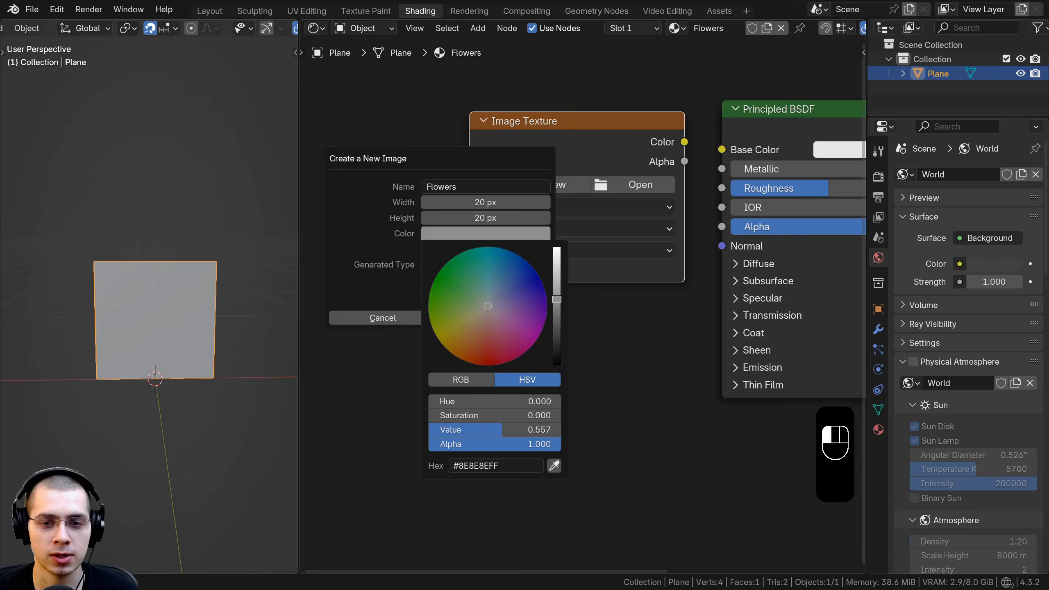
drag(497, 312, 430, 289)
drag(557, 295, 557, 305)
drag(432, 288, 431, 286)
drag(558, 306, 558, 310)
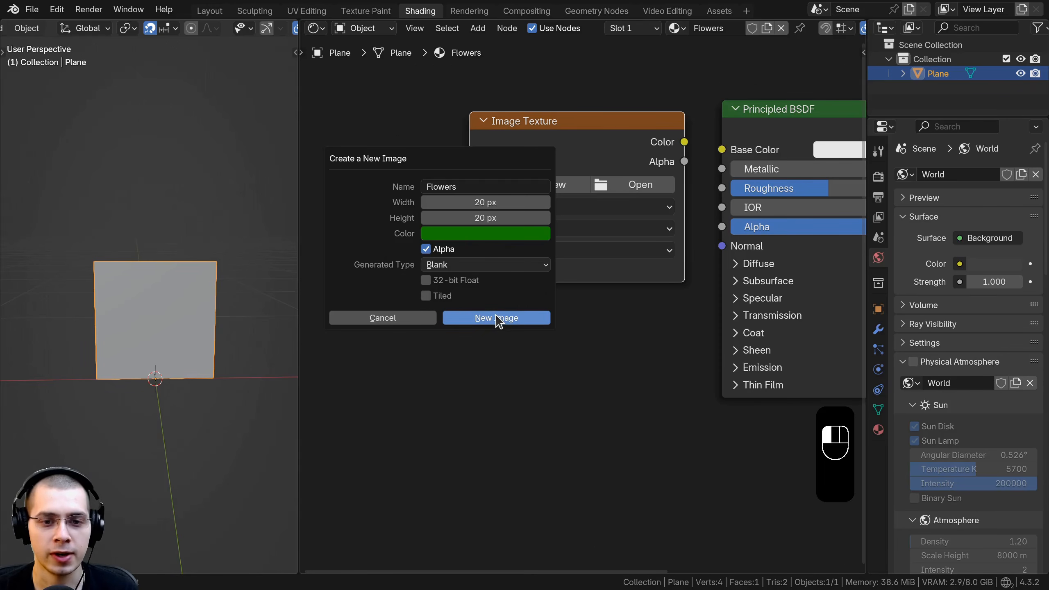
click(497, 318)
Step: Connect the Flowers texture's Color output to the Principled BSDF's Base Color and show the viewport in Material Preview shading
drag(581, 187, 570, 187)
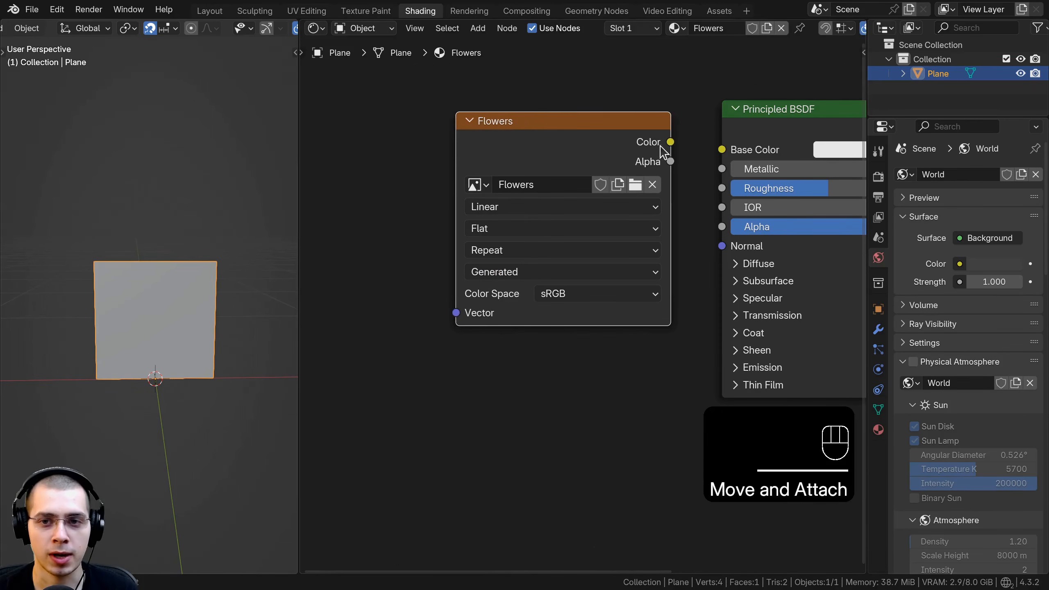
mouse_move(670, 143)
mouse_down()
mouse_move(678, 102)
mouse_move(723, 150)
mouse_up()
scroll(161, 139, up, 2)
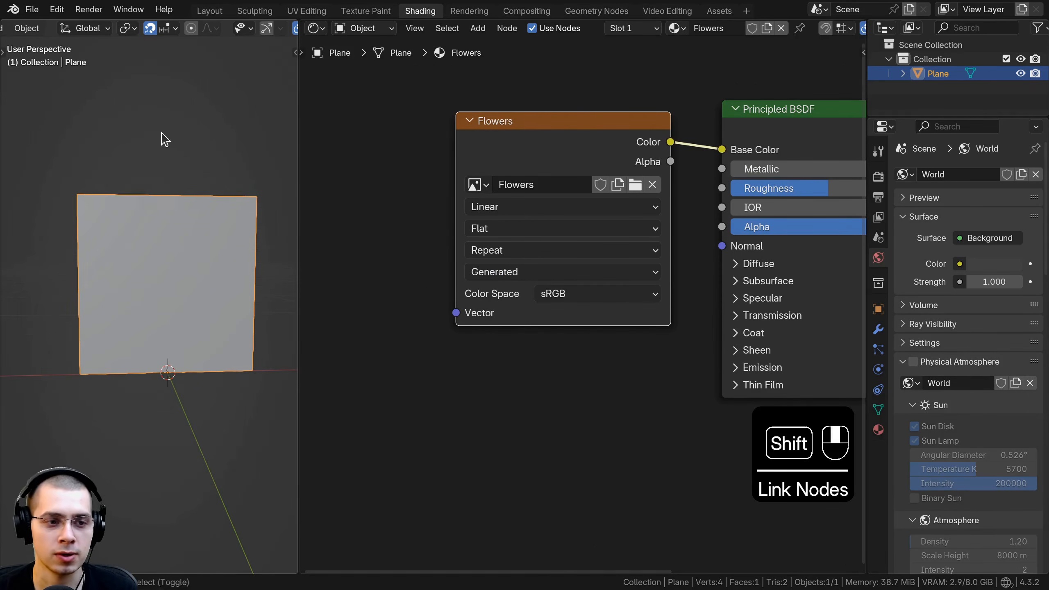
key(z)
click(137, 281)
scroll(141, 282, up, 1)
middle_drag(142, 283, 119, 296)
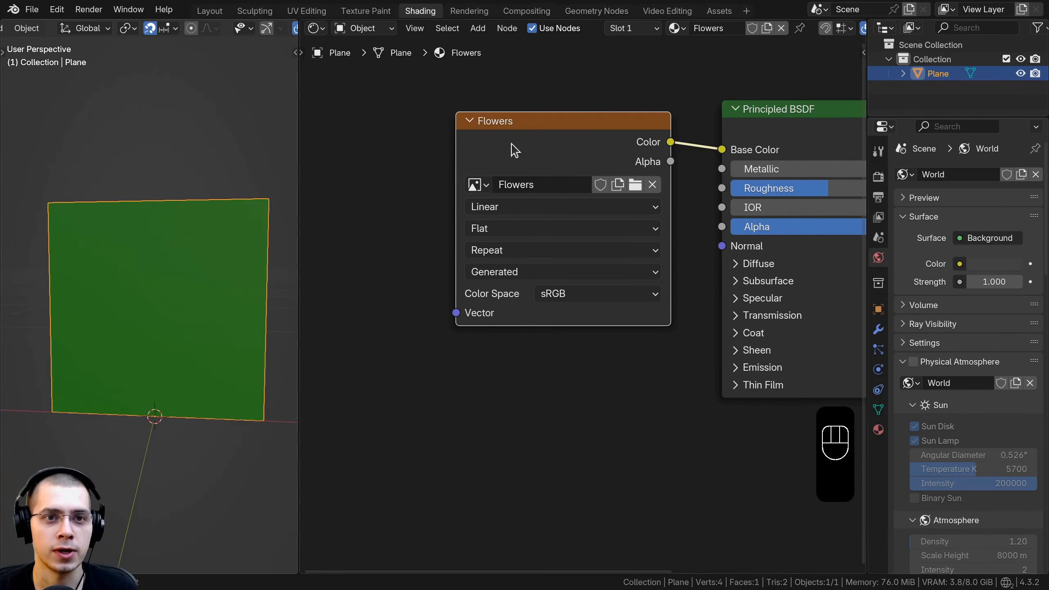
drag(550, 170, 578, 168)
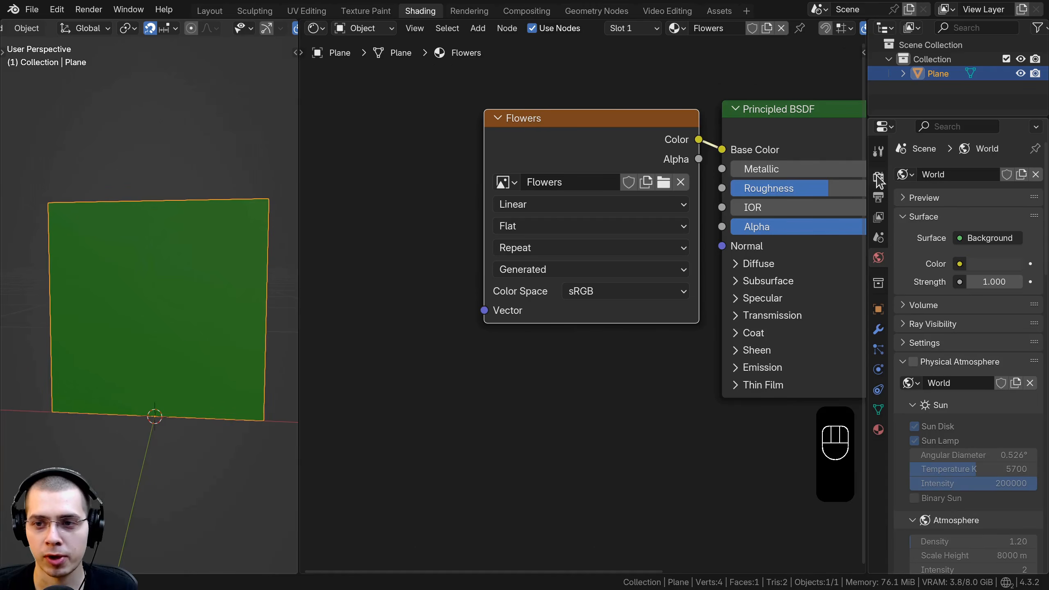
Step: Change the scene's render engine to EEVEE
click(878, 179)
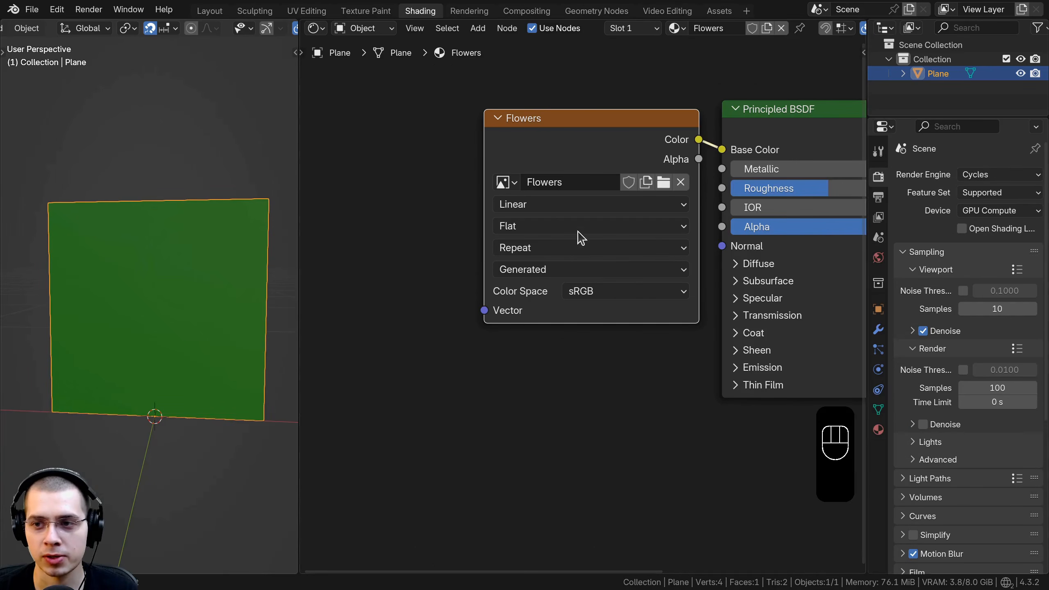
click(1008, 174)
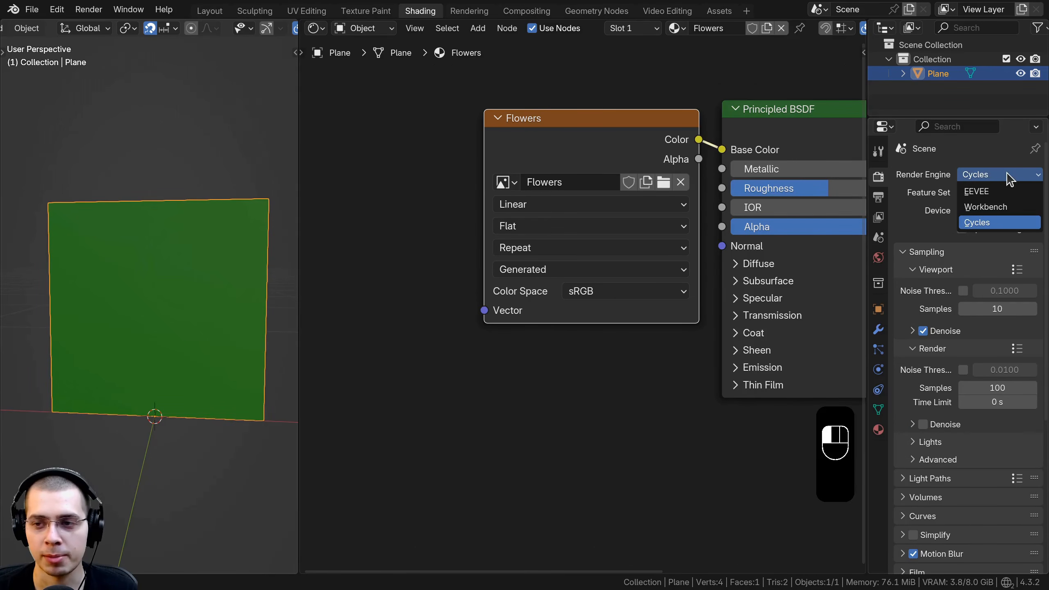
click(985, 195)
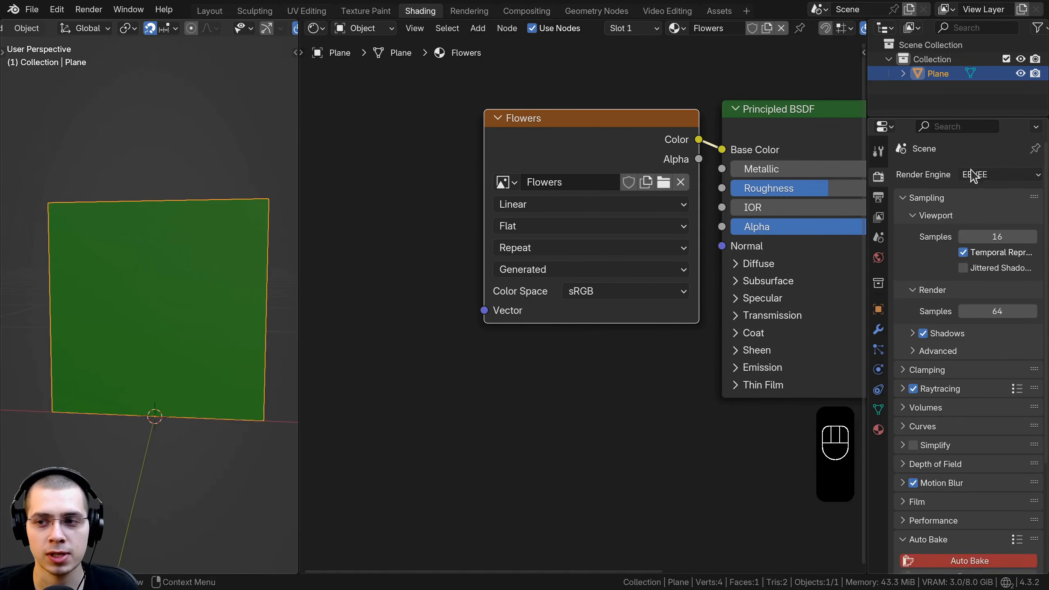
middle_drag(215, 248, 29, 262)
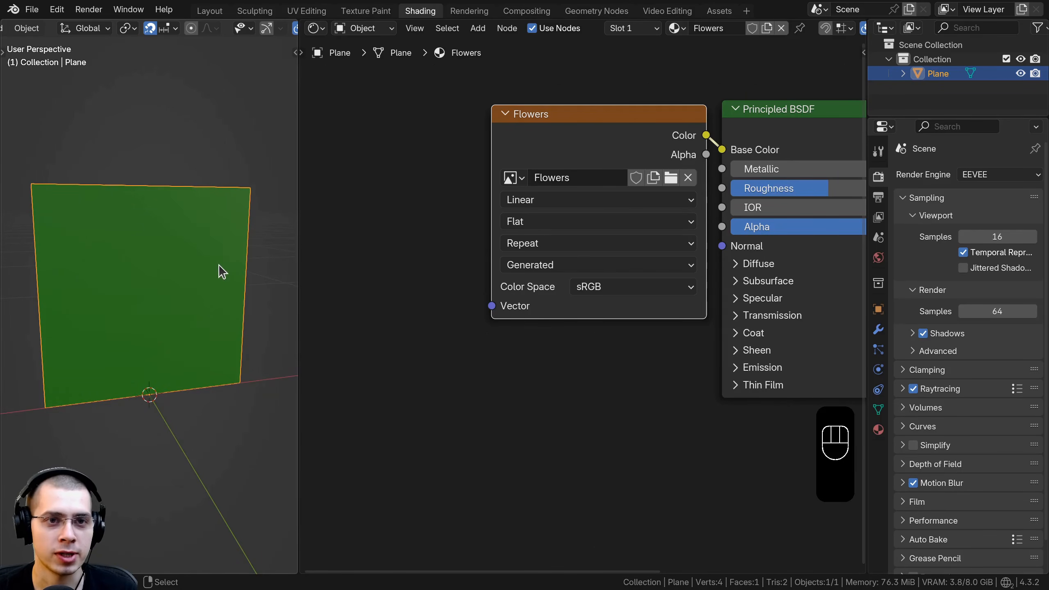
Step: Open the UV Editing workspace and examine the plane's UV layout with all UVs selected
middle_drag(222, 272, 191, 272)
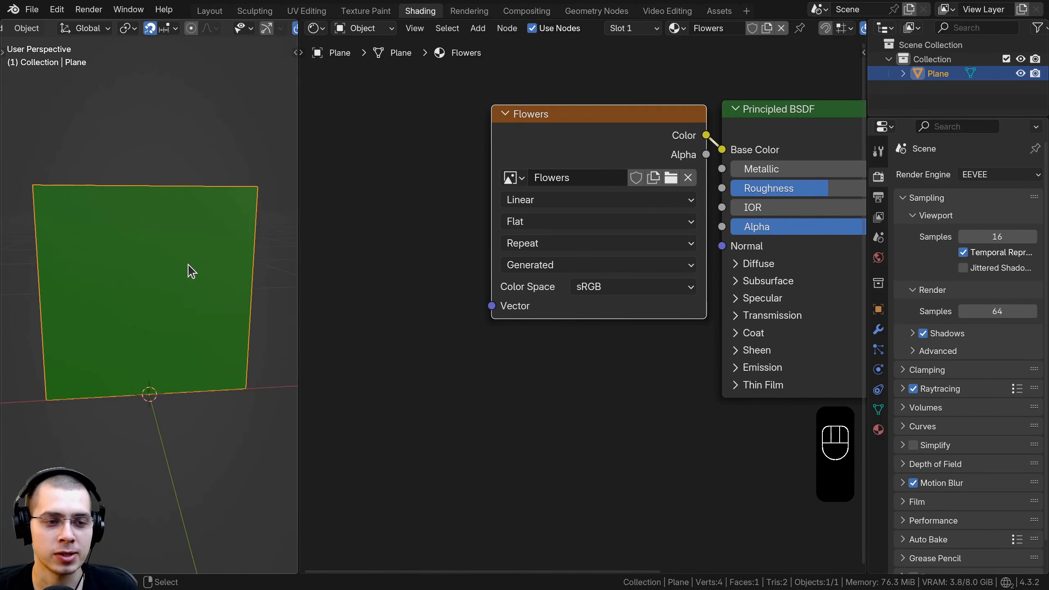
click(306, 11)
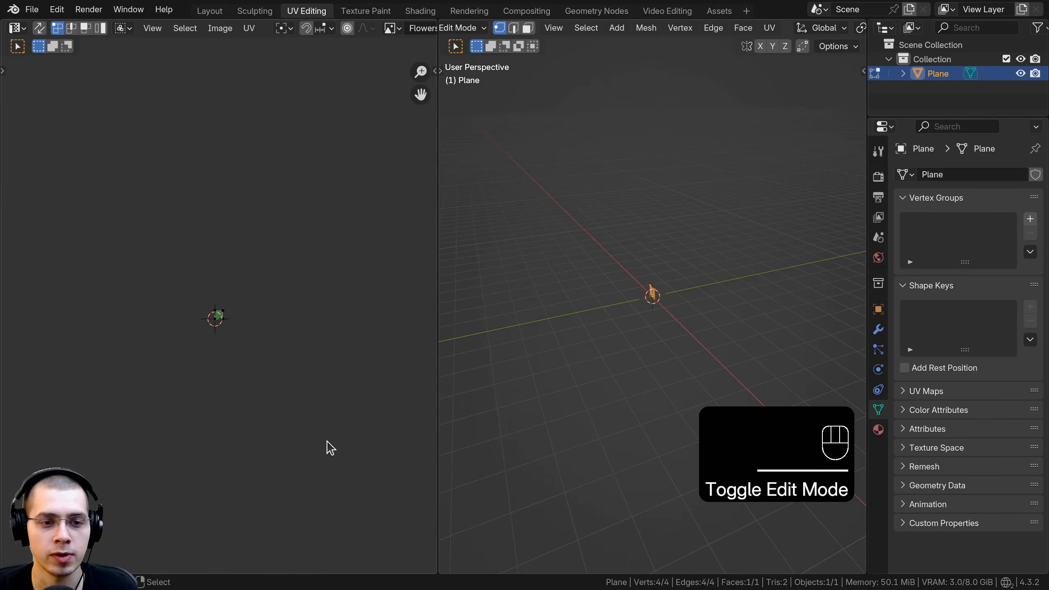
scroll(215, 335, up, 15)
key(a)
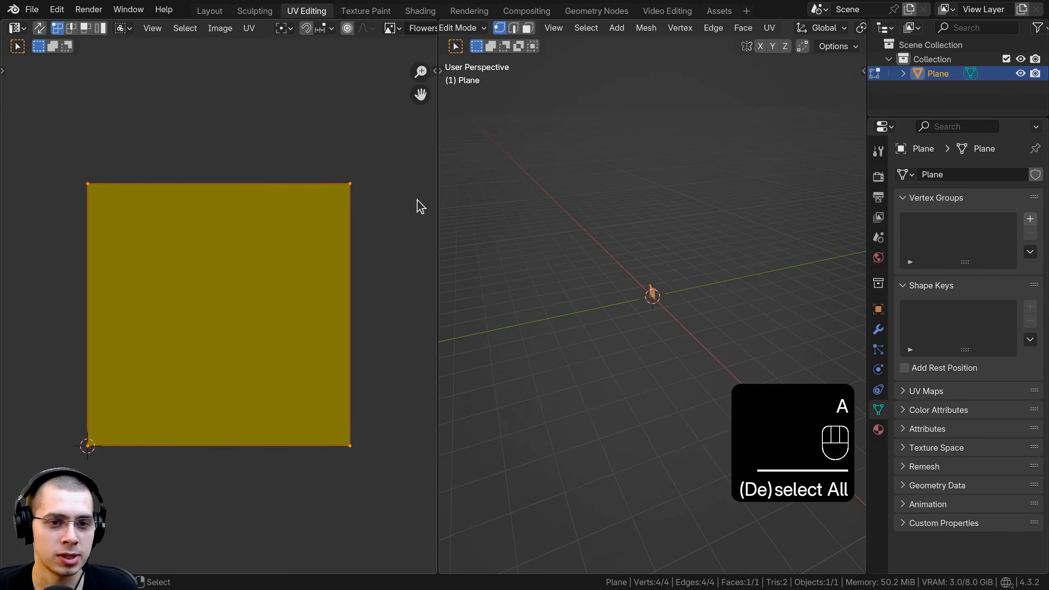
mouse_move(263, 466)
middle_down()
mouse_move(280, 402)
mouse_move(266, 468)
middle_up()
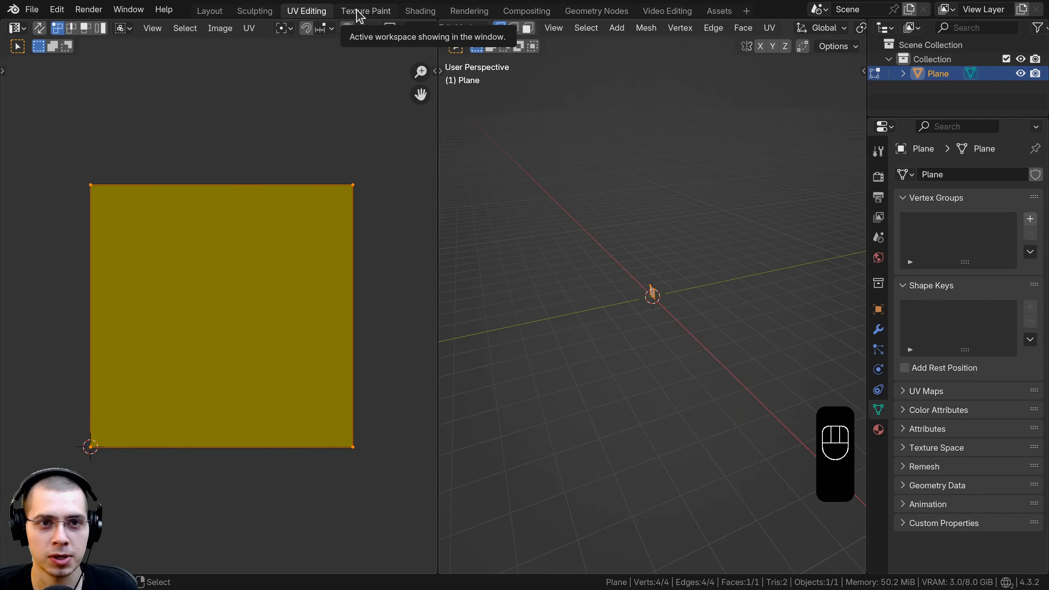
Step: Switch to the Texture Paint workspace and filter the brush assets by "hard"
click(365, 10)
scroll(529, 264, up, 8)
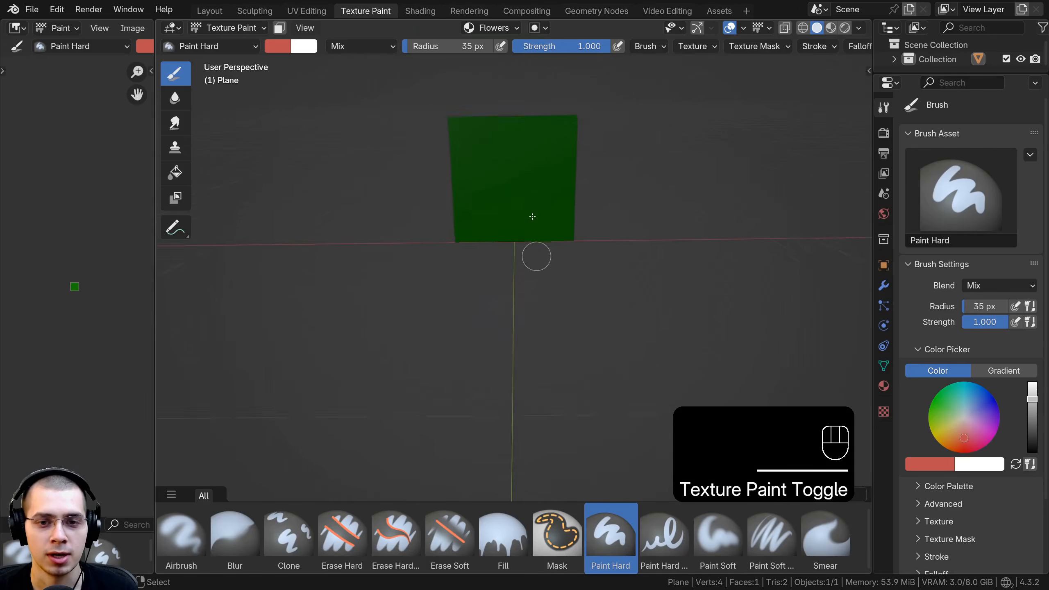
middle_drag(500, 327, 520, 270)
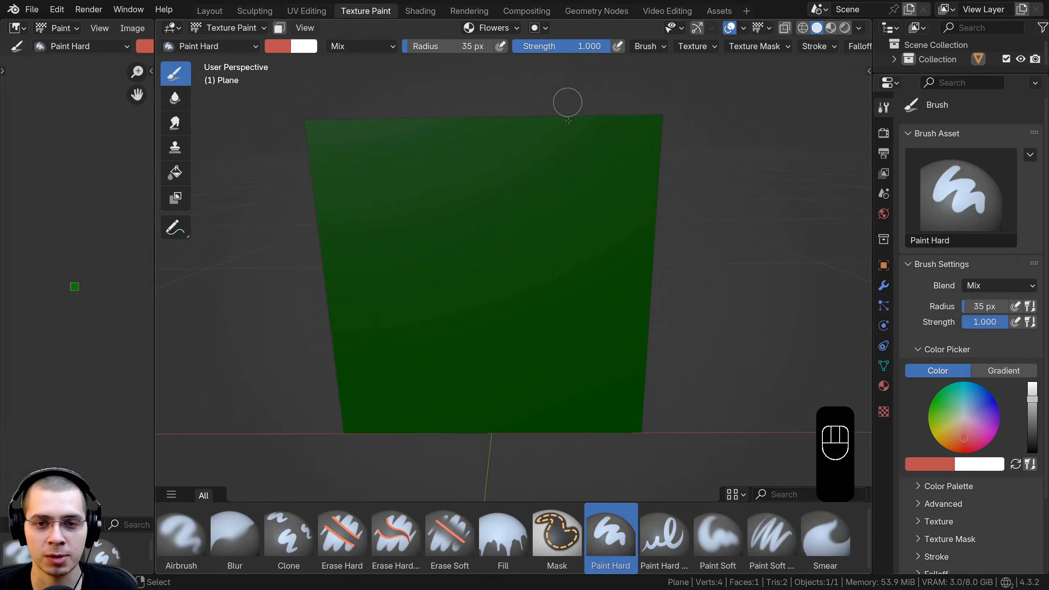
middle_drag(528, 234, 599, 133)
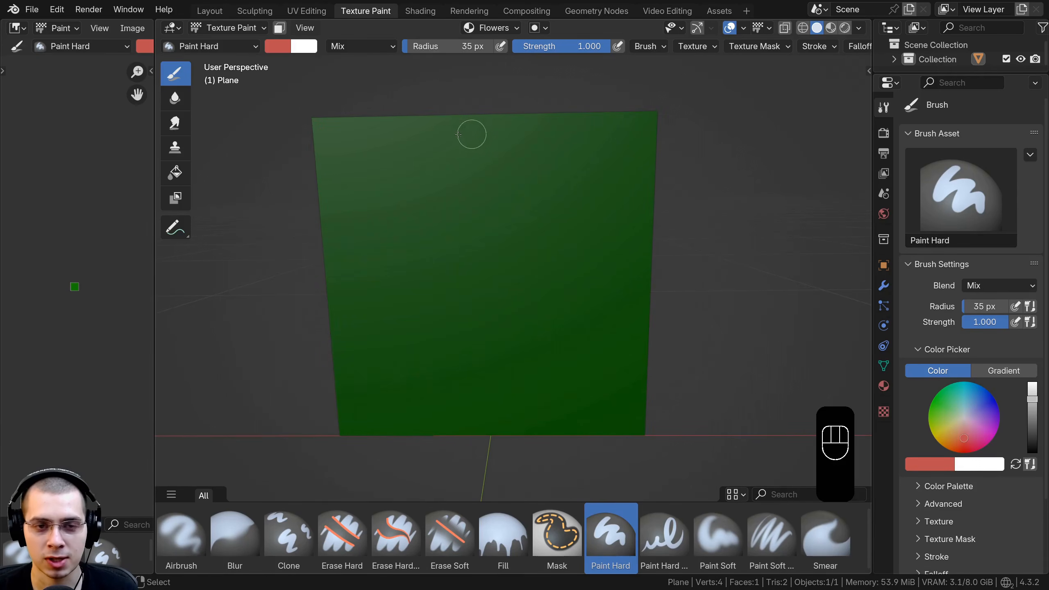
middle_drag(496, 368, 530, 328)
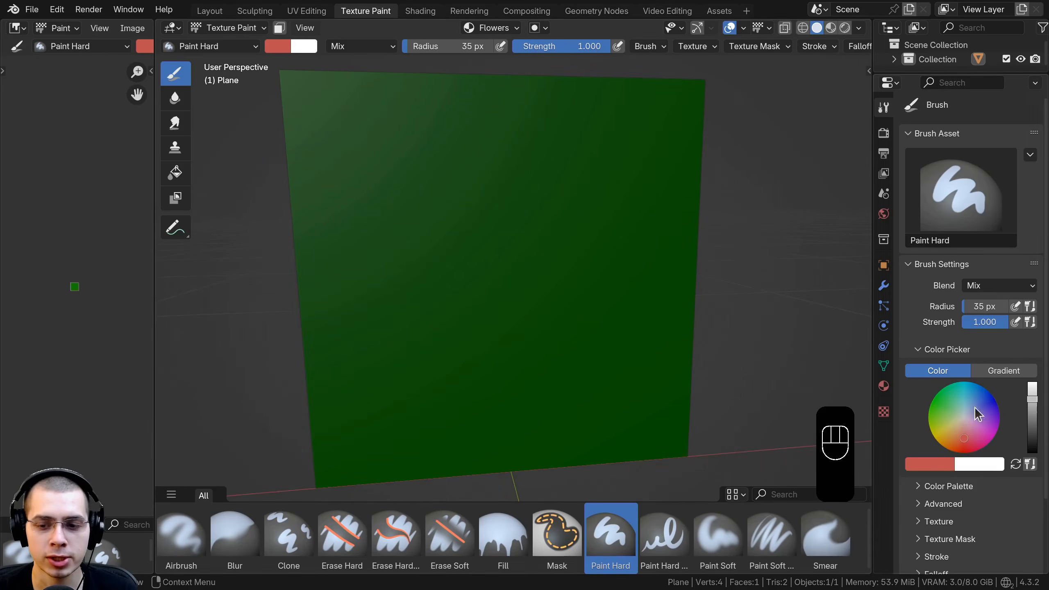
click(788, 495)
text(hard)
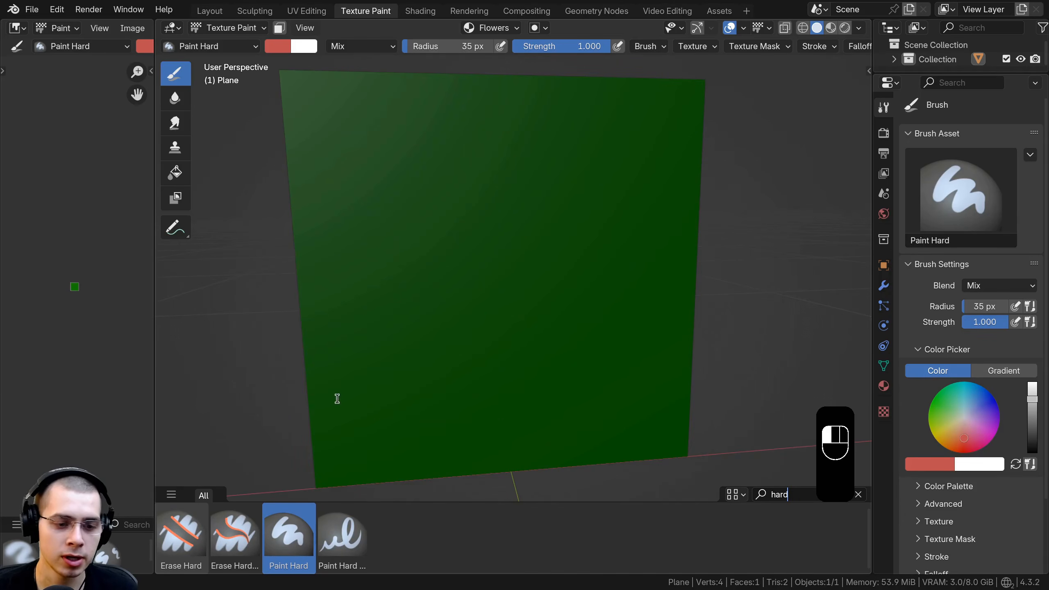
click(337, 399)
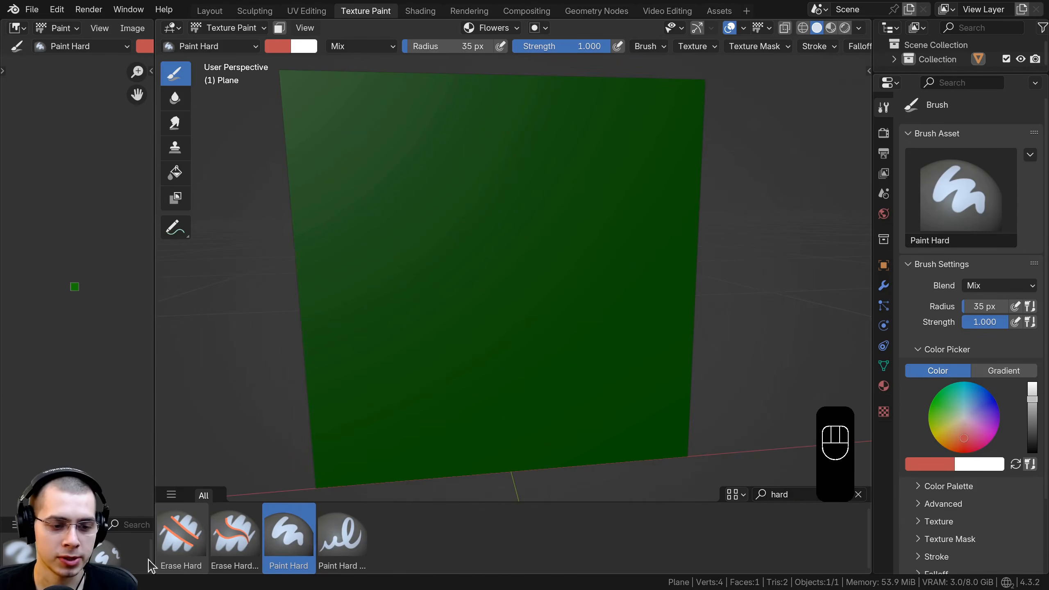
Step: Try out the hard paint and erase brushes and make Erase Hard Pressure the active brush
click(235, 537)
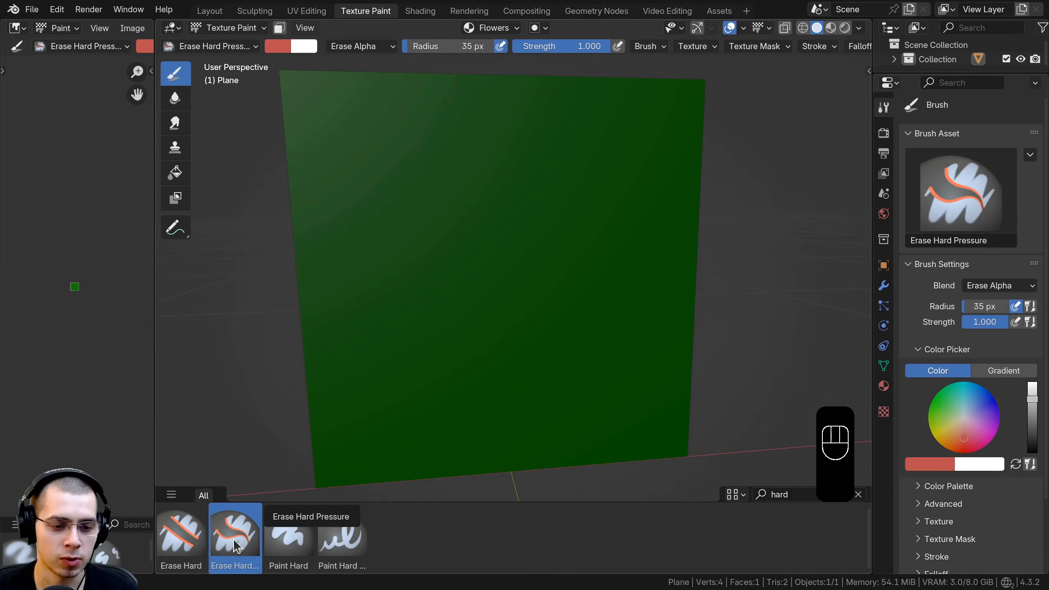
click(291, 533)
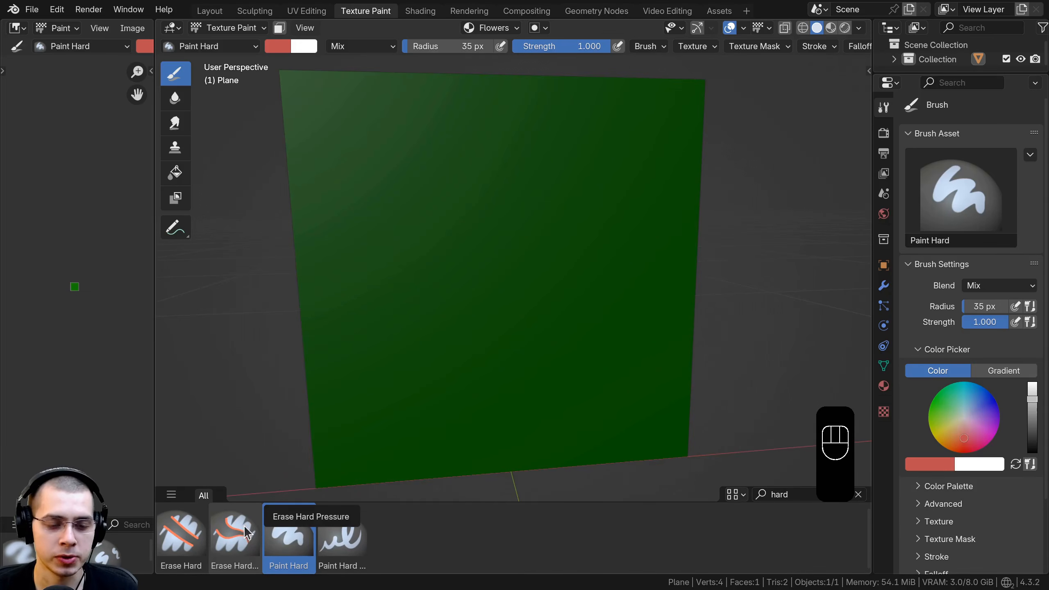
click(216, 538)
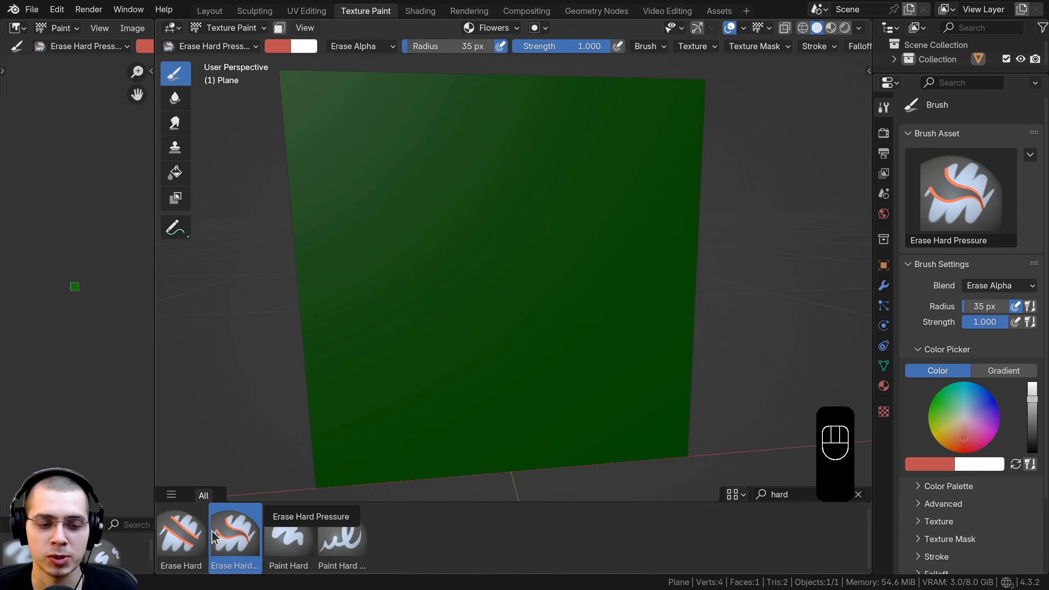
click(193, 535)
click(236, 535)
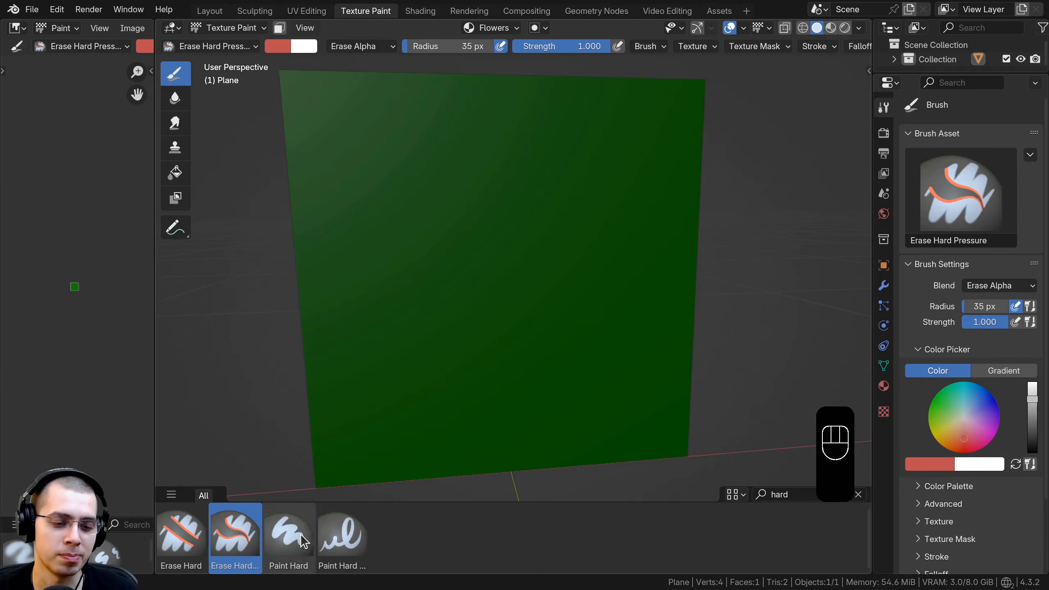
click(356, 543)
click(290, 526)
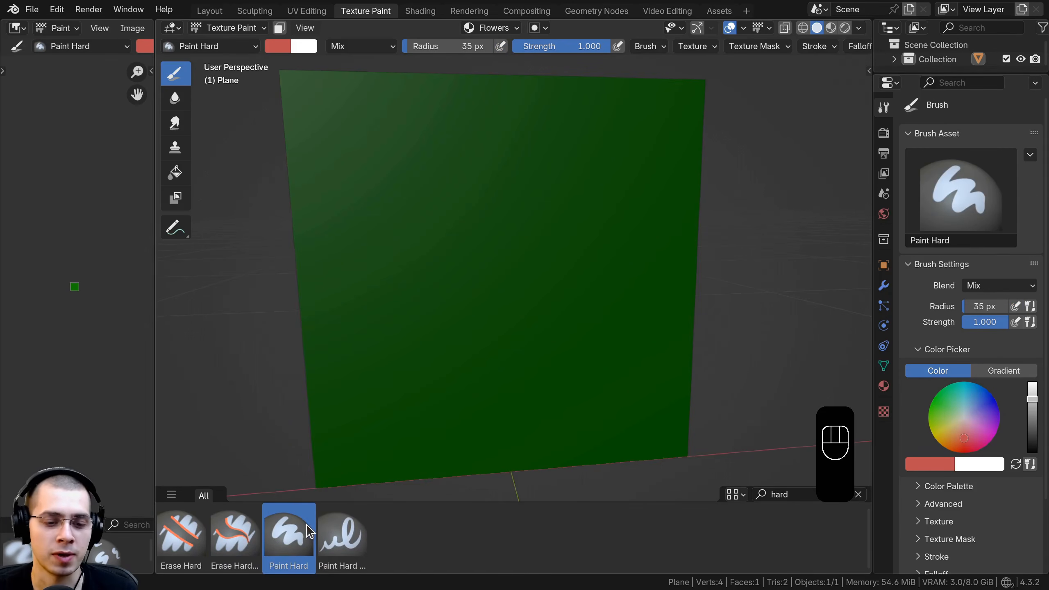
click(223, 537)
Step: Set the eraser radius to 24 px and, in front view, erase a small vertical patch in the plane's upper-right area
shift+middle_drag(492, 238, 494, 236)
key(KP_1)
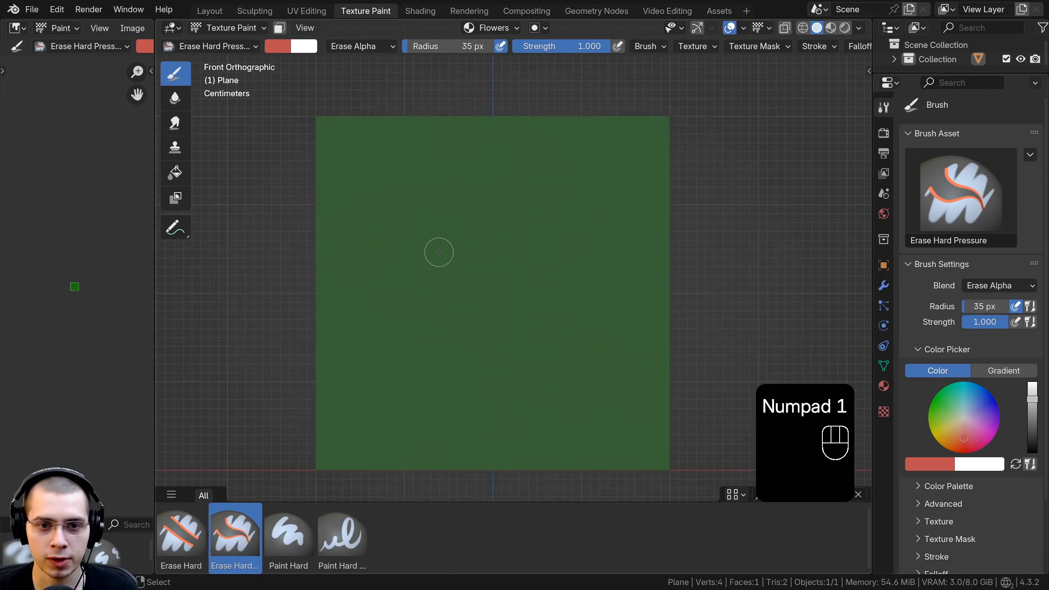
scroll(480, 214, up, 1)
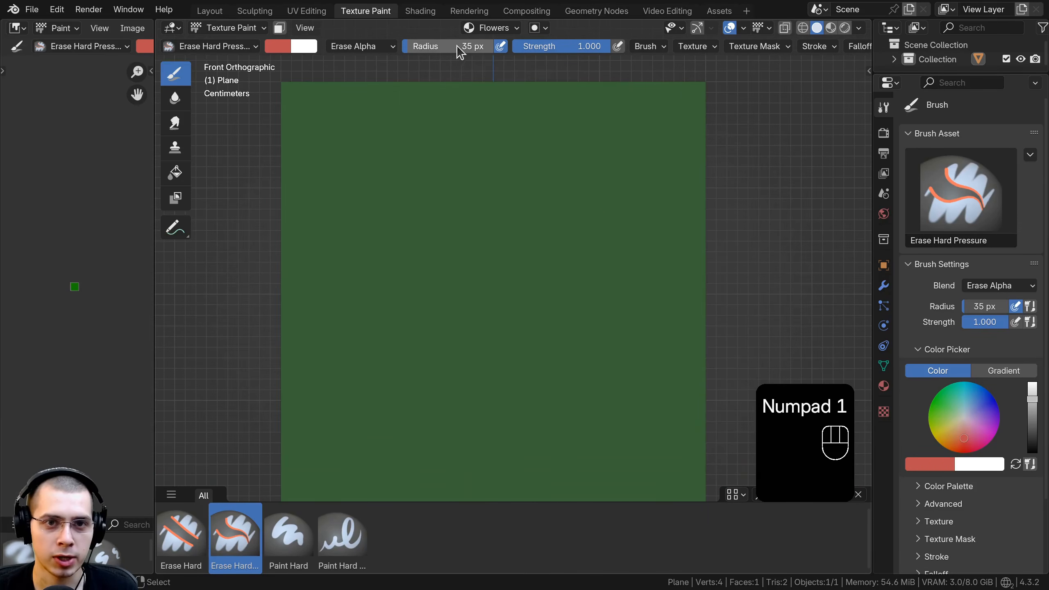
drag(459, 47, 443, 47)
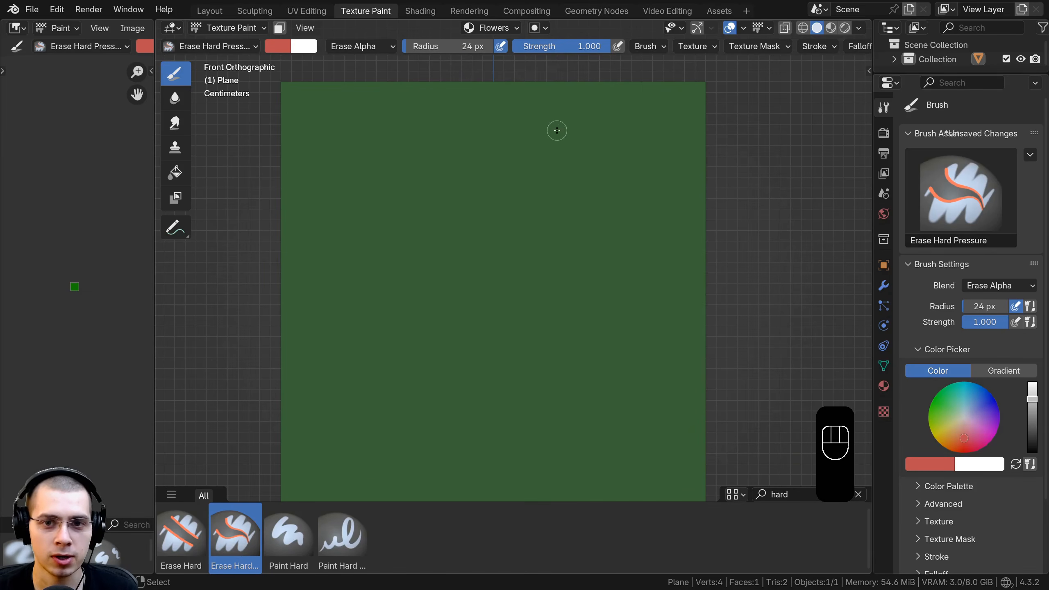
mouse_move(567, 148)
mouse_down()
mouse_move(545, 171)
mouse_move(570, 176)
mouse_up()
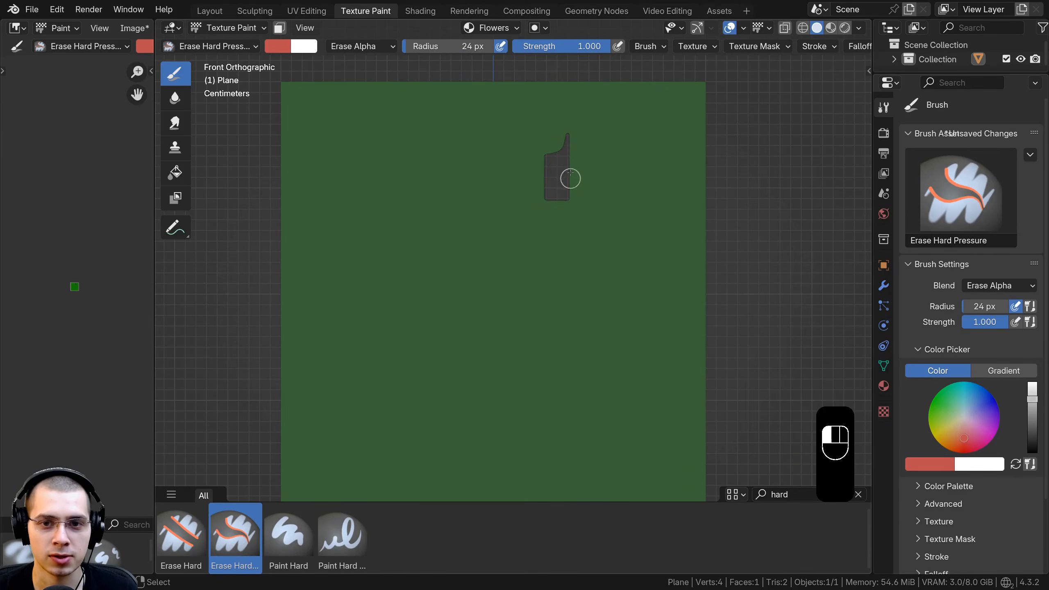
Step: Widen the image editor to show the whole Flowers texture, and extend the erased patch sideways near its top
drag(183, 286, 223, 285)
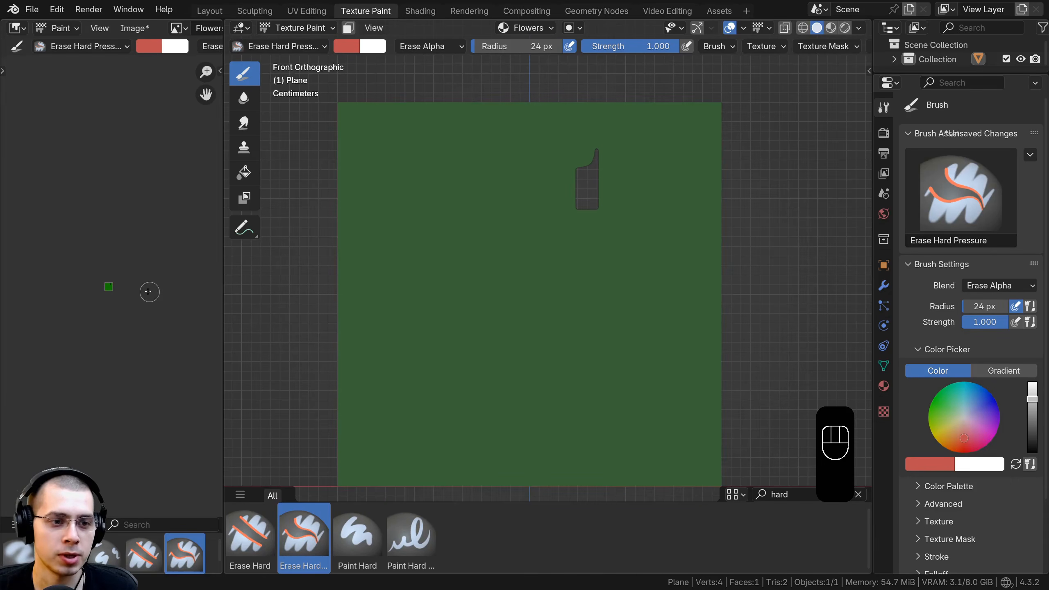
scroll(148, 291, up, 6)
scroll(146, 192, down, 2)
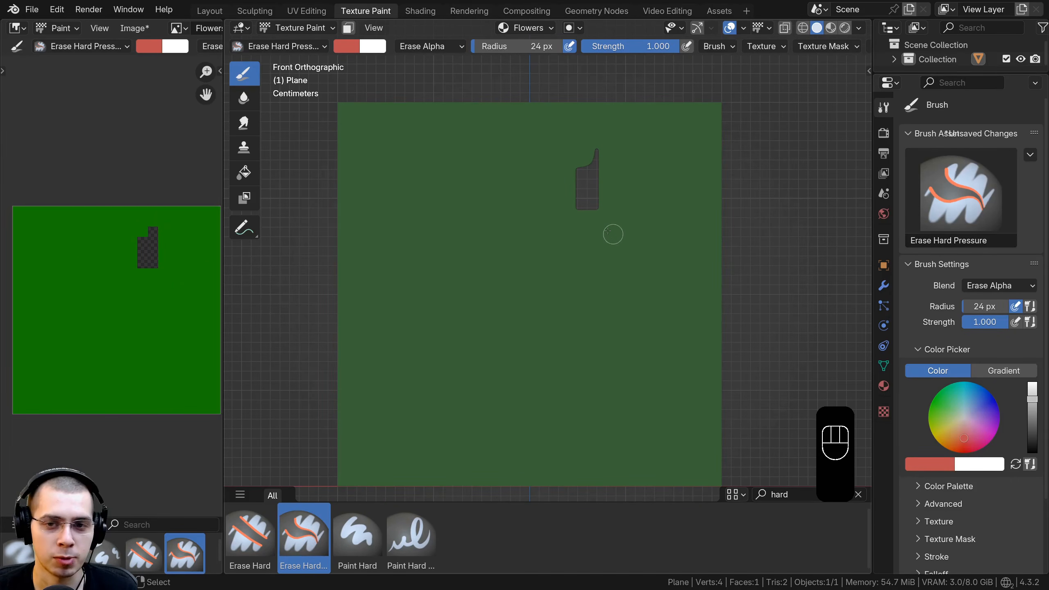
scroll(596, 242, up, 1)
drag(579, 170, 556, 178)
Step: Inspect the erased patch from the plane's other side and check the Backface Culling setting in the texture painting options
mouse_move(556, 178)
middle_down()
mouse_move(708, 234)
mouse_move(631, 206)
middle_up()
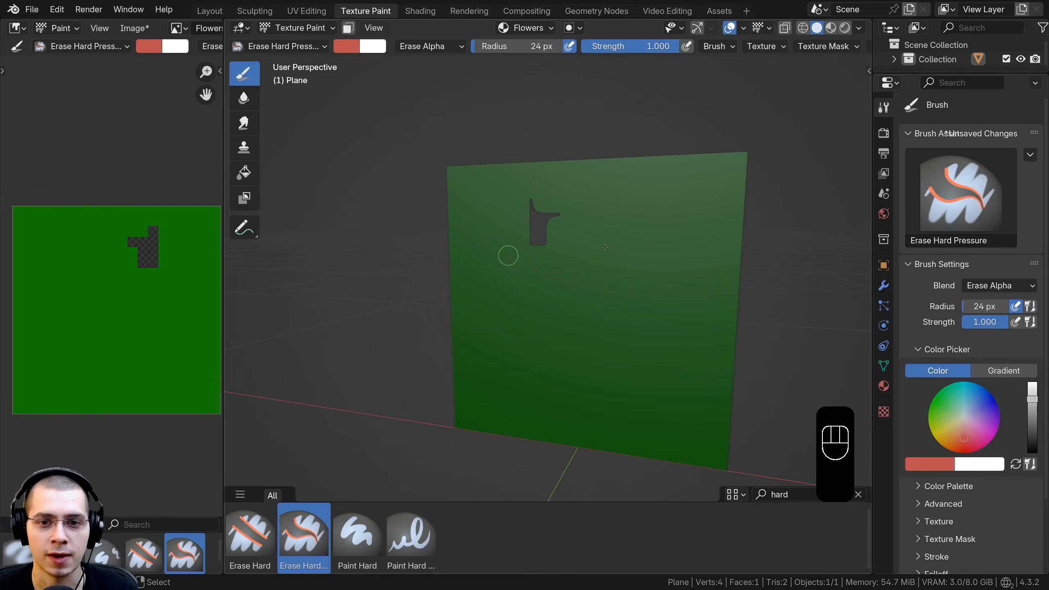
mouse_move(605, 247)
middle_down()
mouse_move(560, 237)
mouse_move(610, 241)
middle_up()
middle_drag(619, 189, 633, 183)
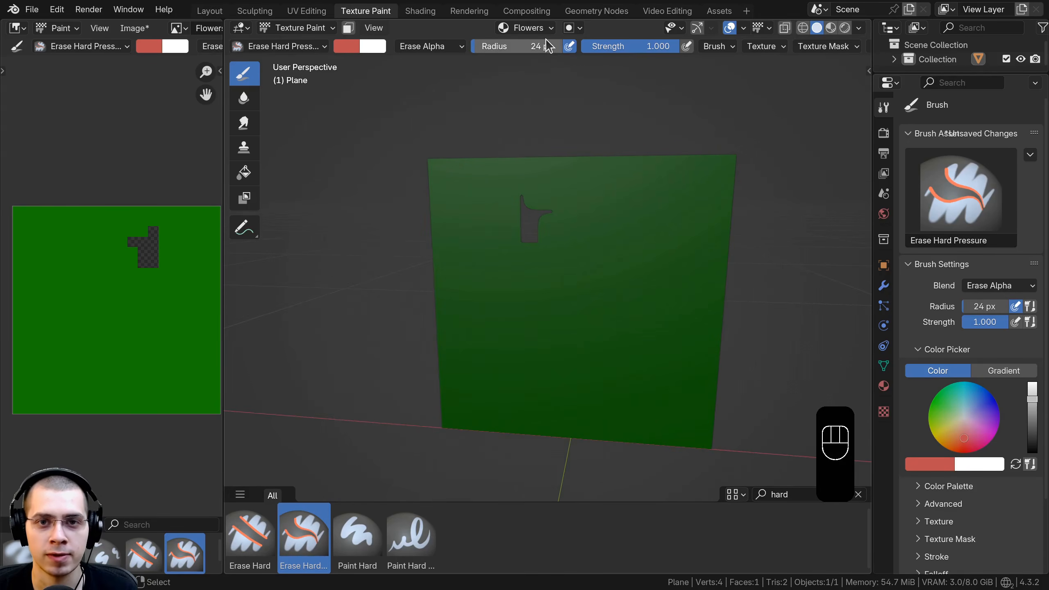
scroll(548, 45, down, 8)
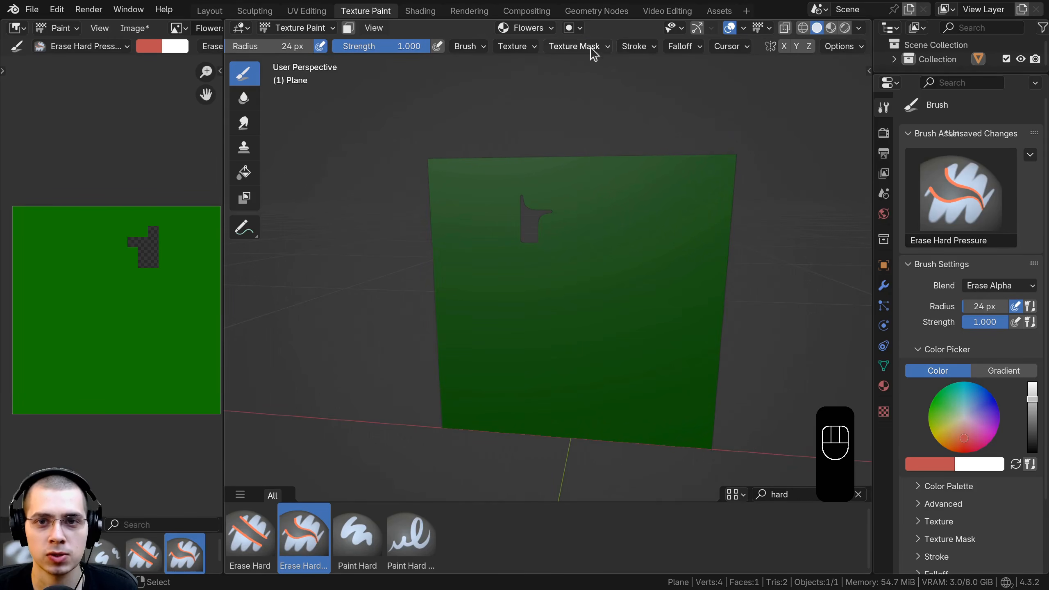
click(835, 46)
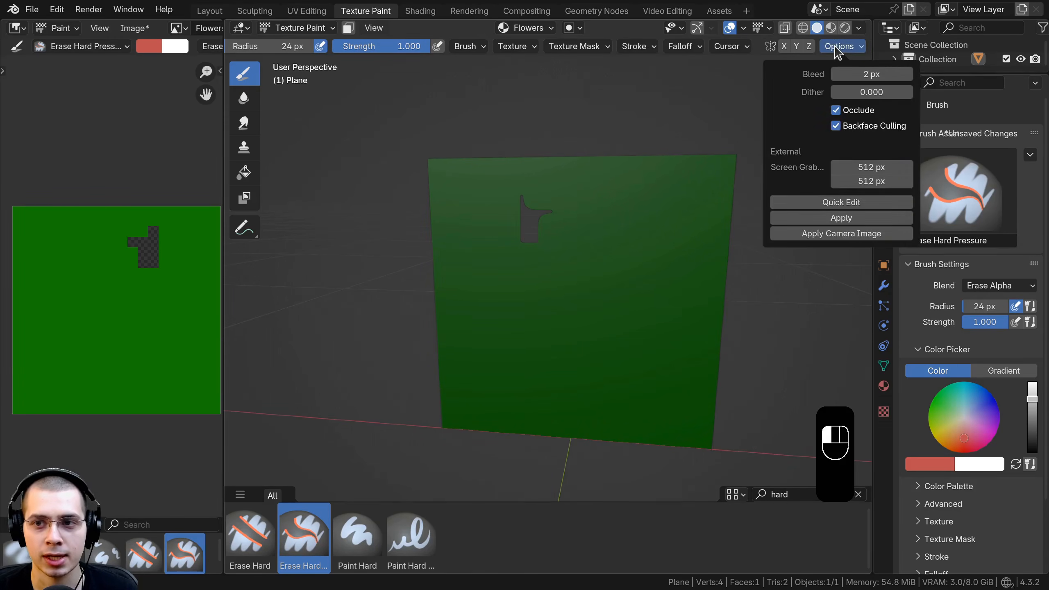
click(831, 47)
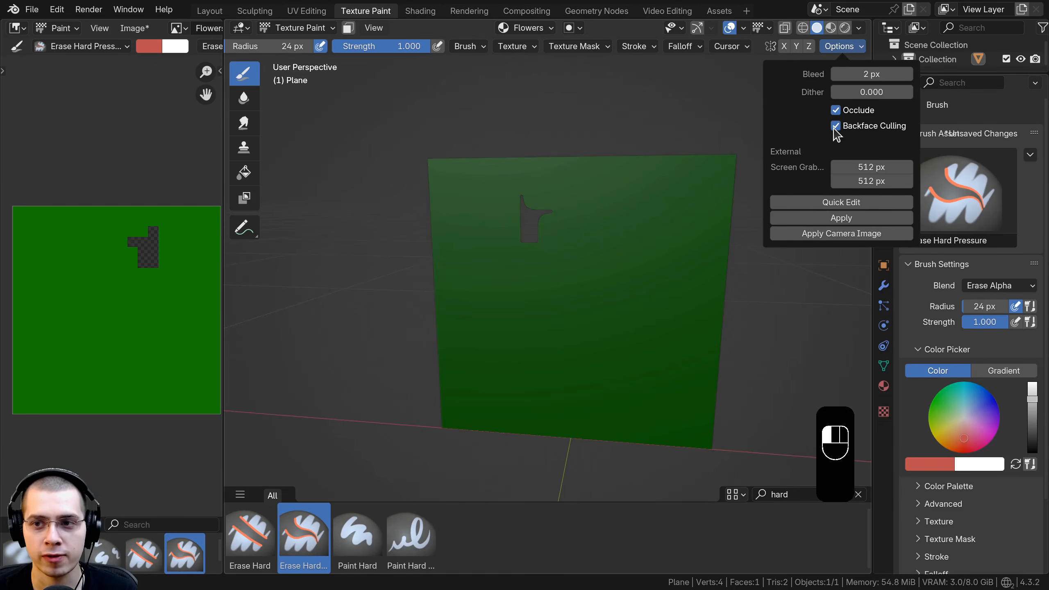
Step: Erase more pixels directly below the existing gap to enlarge the transparent area downward
scroll(519, 214, up, 2)
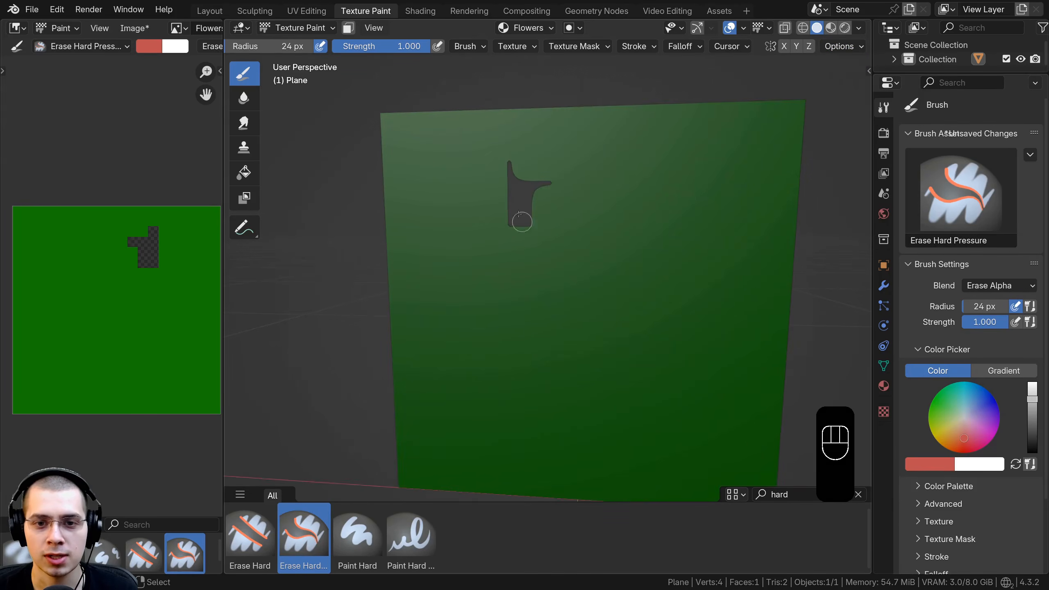
drag(517, 245, 549, 253)
middle_drag(549, 253, 588, 282)
drag(588, 282, 602, 284)
middle_drag(602, 283, 497, 380)
scroll(497, 380, up, 5)
middle_drag(459, 264, 393, 234)
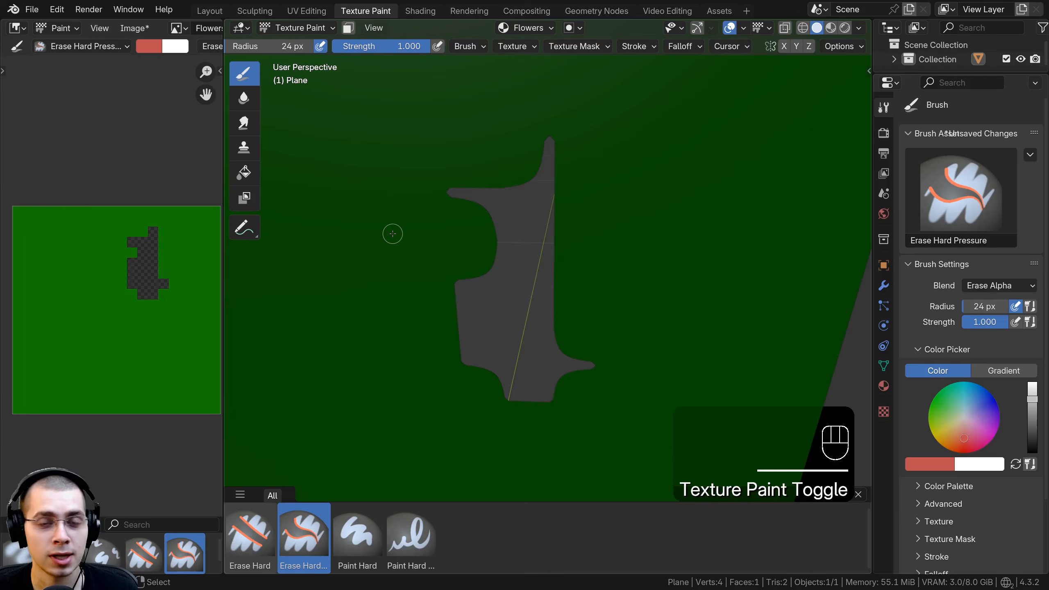
Step: Return to the Shading workspace and examine the edges of the erased area on the plane from several angles
click(420, 11)
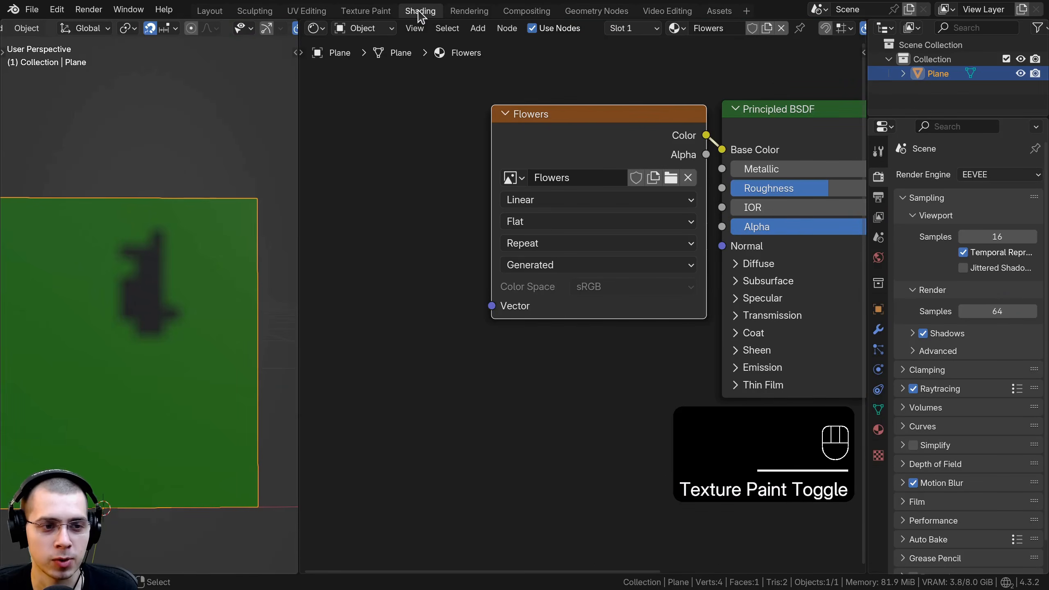
mouse_move(164, 156)
middle_down()
mouse_move(131, 160)
mouse_move(155, 159)
middle_up()
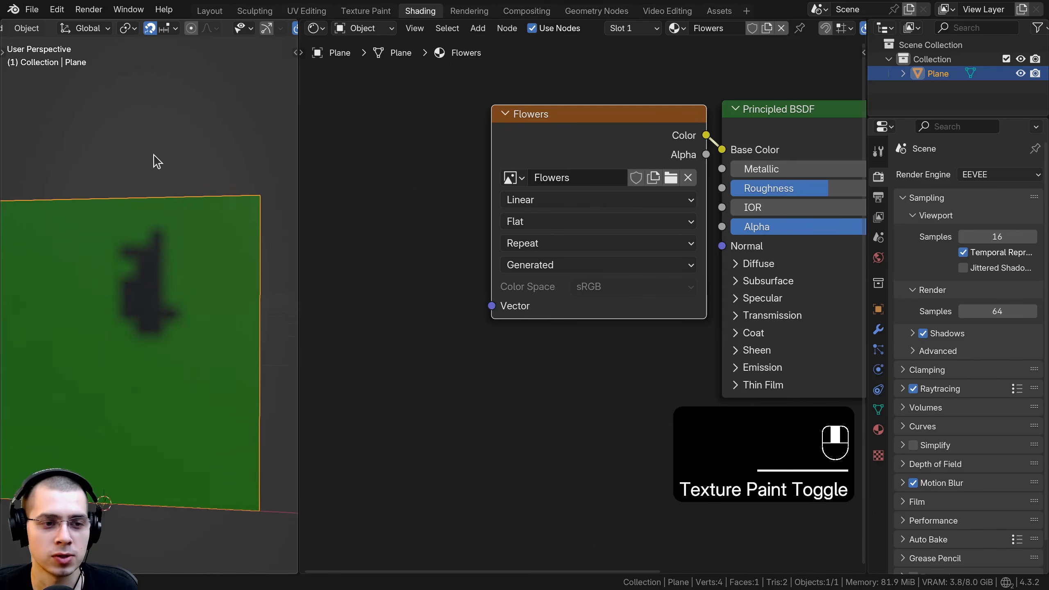
scroll(157, 168, up, 4)
scroll(165, 213, up, 2)
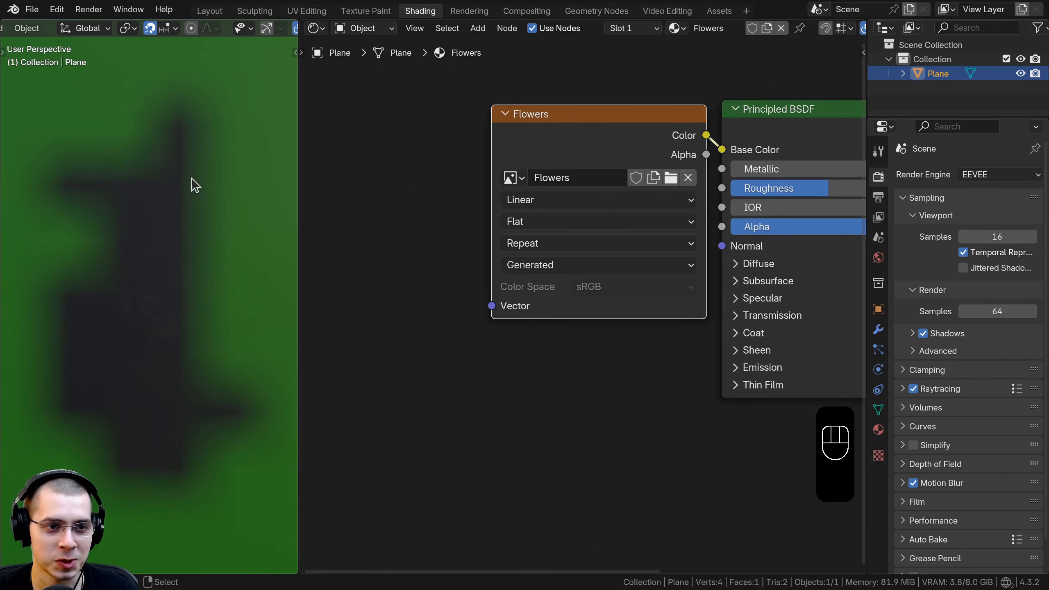
scroll(123, 338, down, 6)
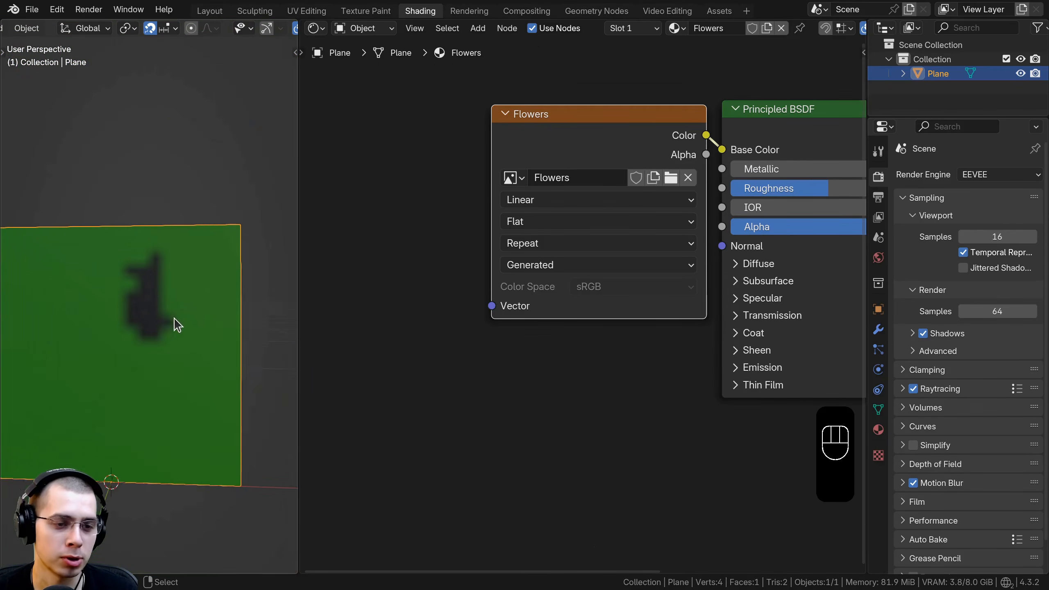
middle_drag(175, 323, 97, 383)
scroll(112, 314, up, 4)
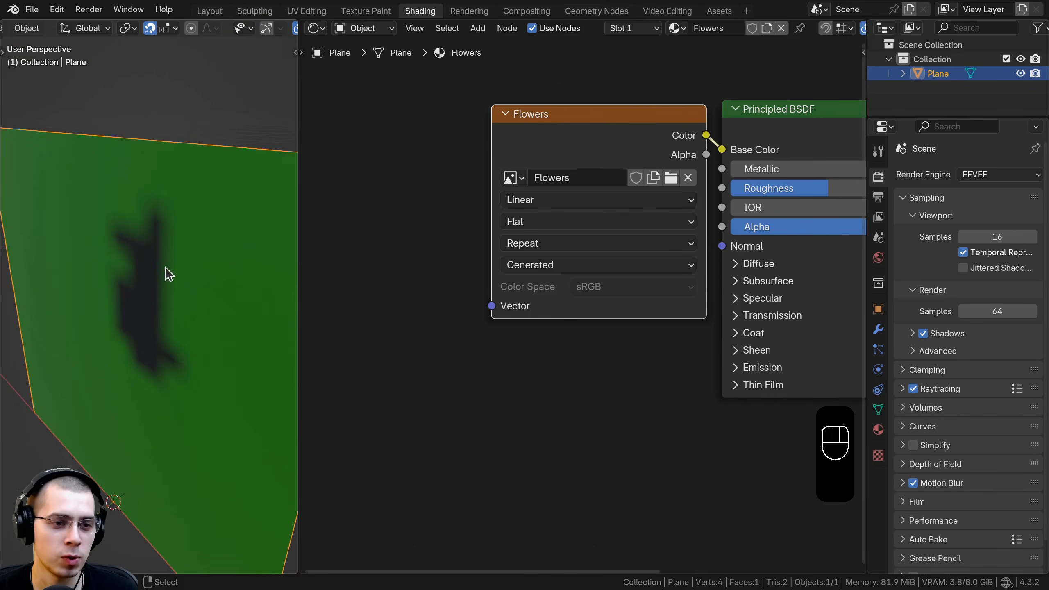
mouse_move(168, 275)
middle_down()
mouse_move(68, 300)
mouse_move(166, 284)
mouse_move(163, 276)
middle_up()
scroll(165, 275, down, 3)
Step: Move the Flowers texture node slightly away from the Principled BSDF and set its interpolation to Closest
drag(584, 142, 570, 140)
middle_drag(165, 248, 223, 246)
scroll(186, 206, up, 2)
mouse_move(145, 199)
middle_down()
mouse_move(93, 244)
mouse_move(138, 185)
middle_up()
click(511, 202)
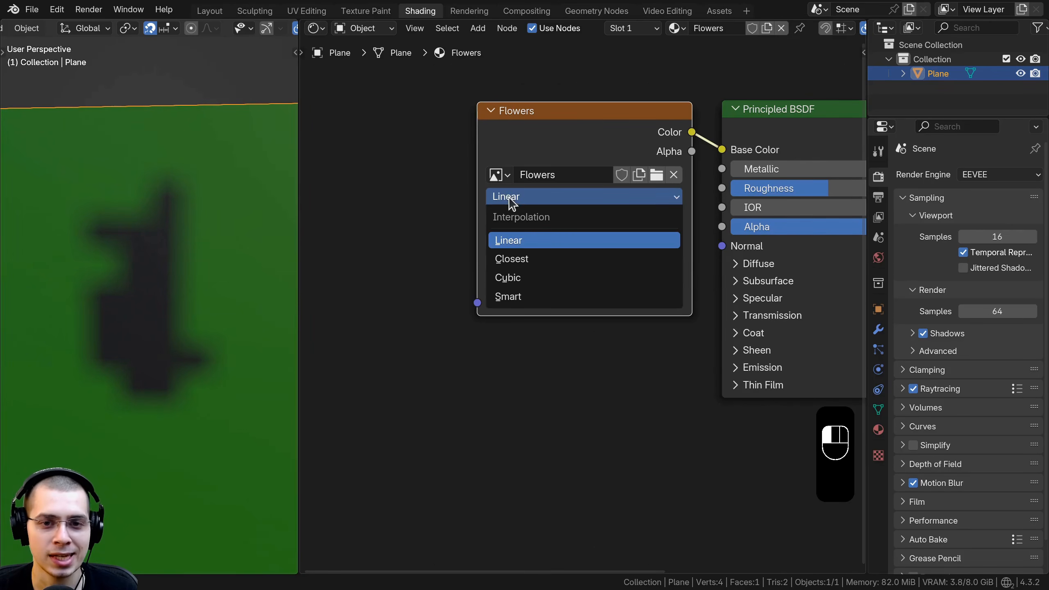
click(501, 263)
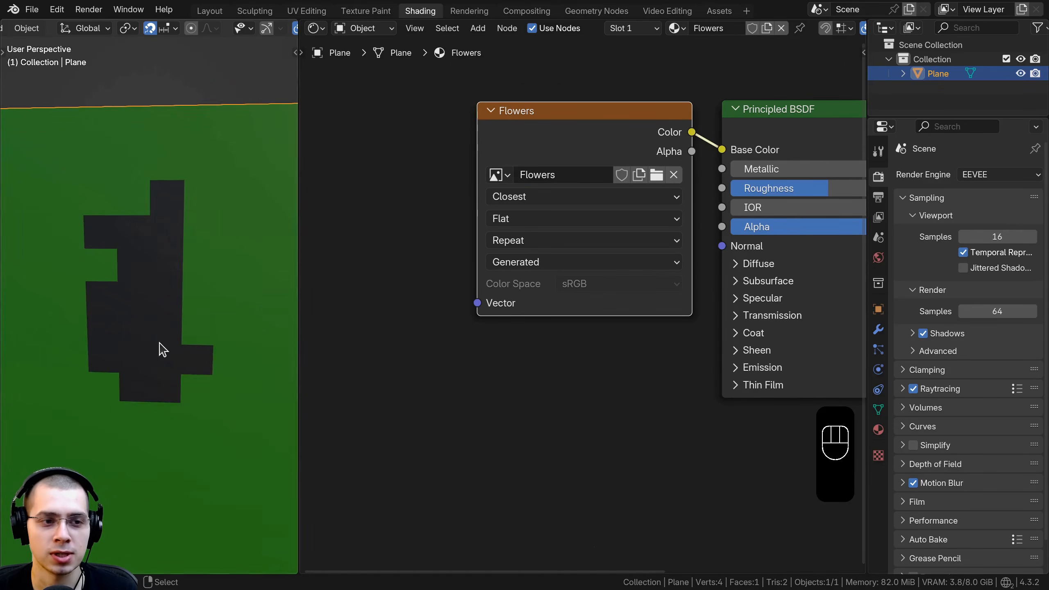
Step: Examine the pixel edges of the erased area on the plane up close and from another angle
scroll(160, 349, down, 1)
middle_drag(160, 347, 231, 291)
shift+middle_drag(195, 316, 196, 333)
scroll(196, 323, up, 3)
shift+middle_drag(195, 276, 89, 240)
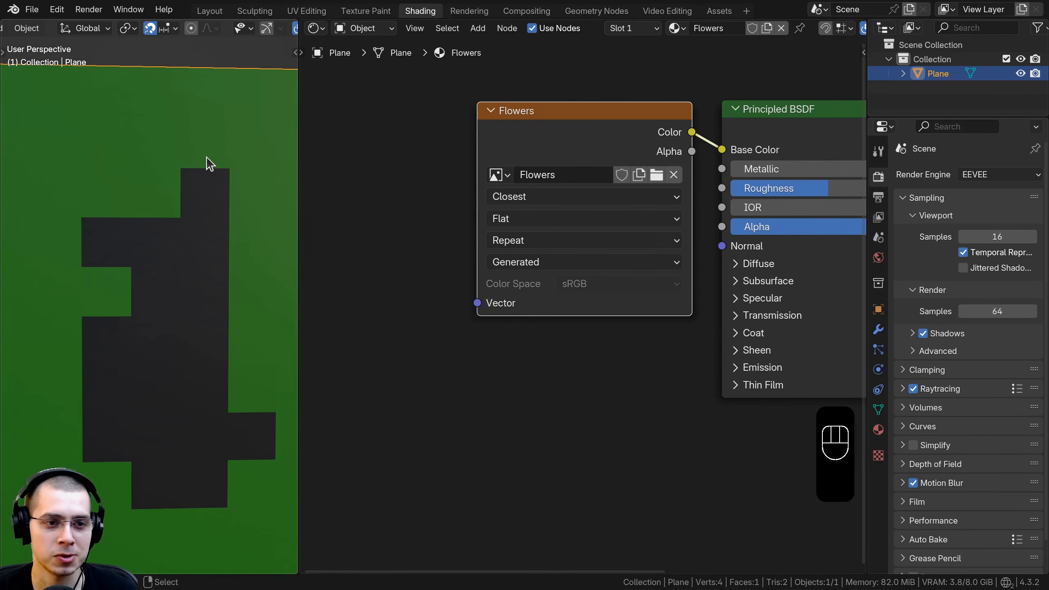
Step: Move the Flowers texture node further away from the Principled BSDF to widen the gap between them
drag(504, 300, 507, 299)
middle_drag(228, 248, 181, 183)
drag(605, 139, 555, 139)
middle_drag(558, 170, 489, 180)
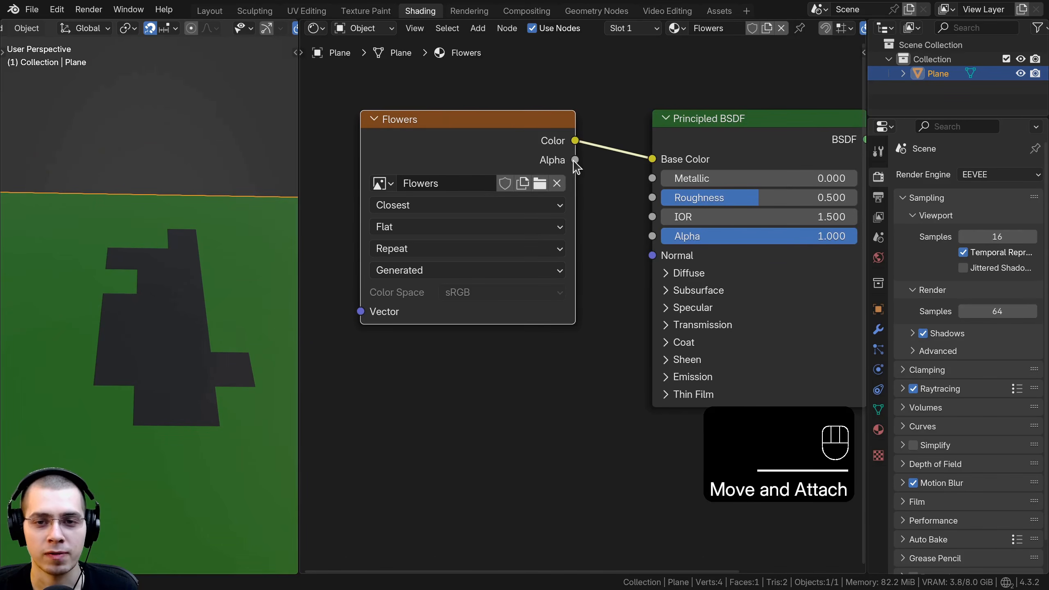
Step: Preview the Flowers texture's Alpha output directly on the plane and inspect its erased area
click(575, 161)
ctrl+shift+click(533, 137)
ctrl+shift+click(534, 136)
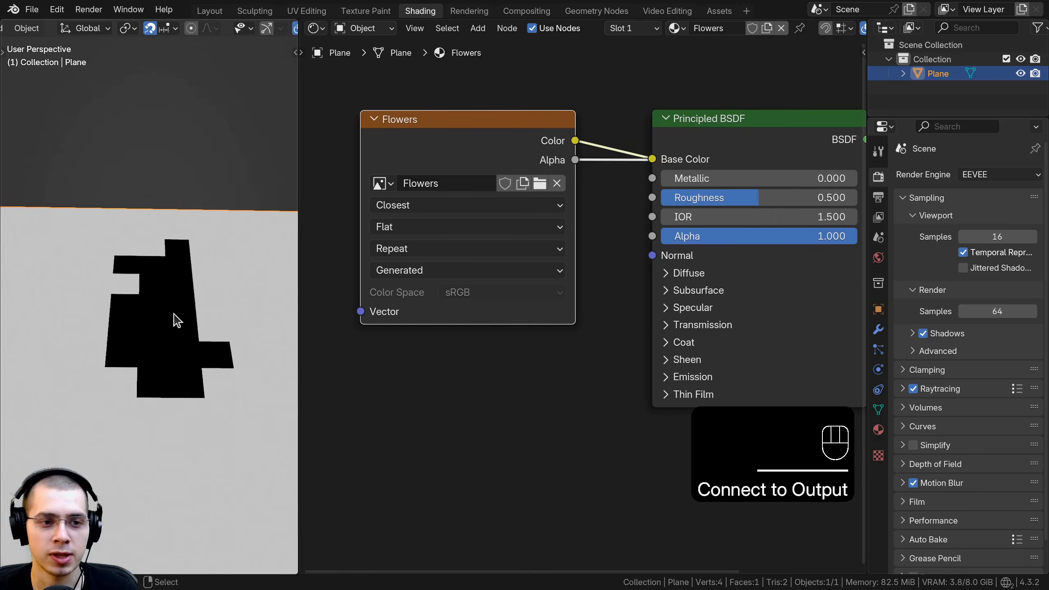
middle_drag(167, 269, 59, 233)
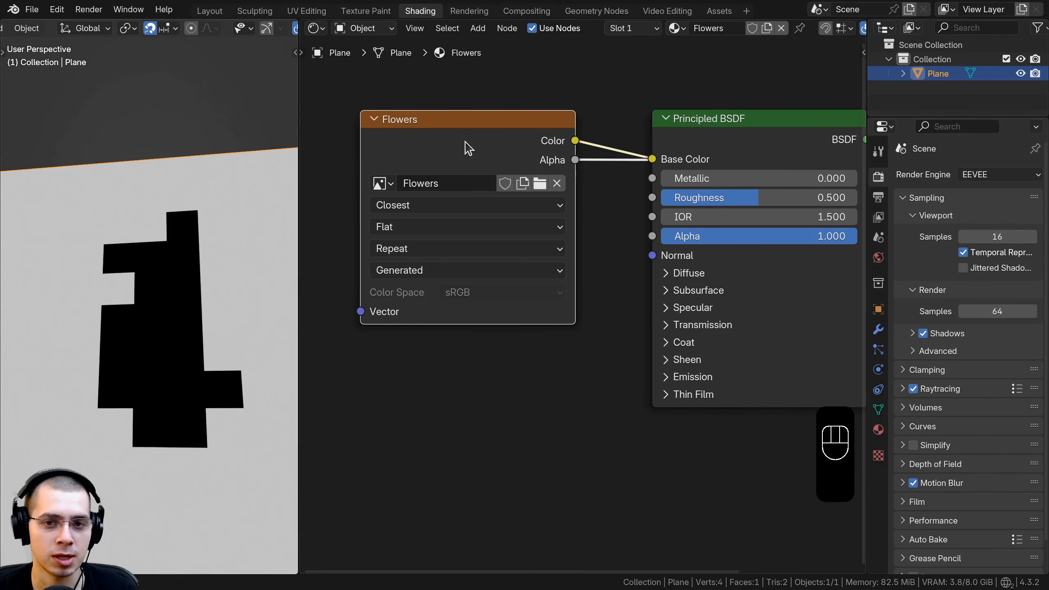
drag(466, 148, 465, 148)
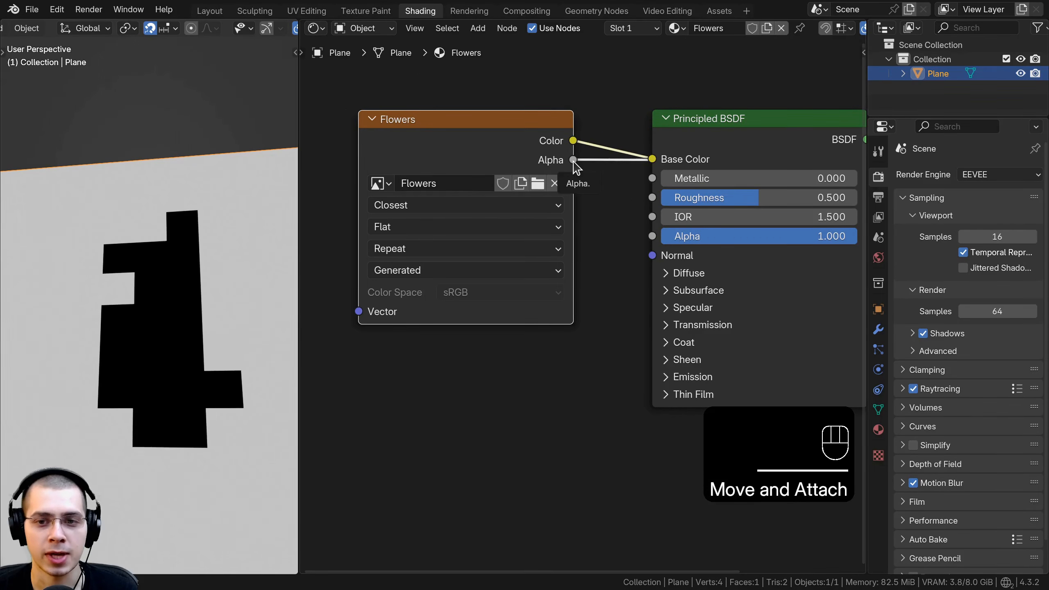
Step: Connect the Flowers texture's Alpha output to the Principled BSDF's Alpha input and link the shader back to the material output
drag(573, 160, 652, 236)
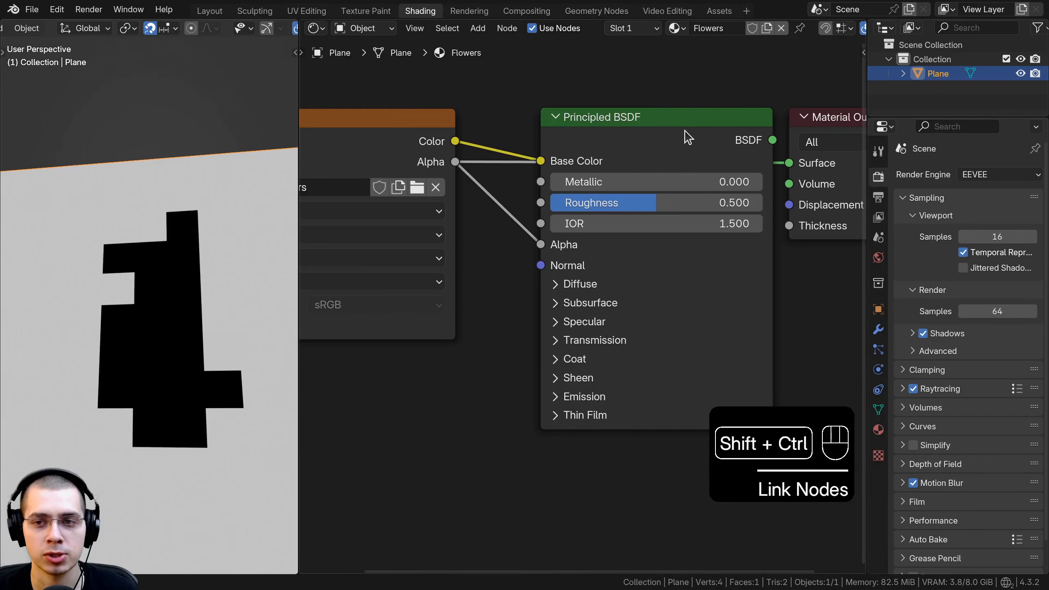
ctrl+shift+click(688, 130)
middle_drag(171, 358, 172, 300)
scroll(167, 290, down, 4)
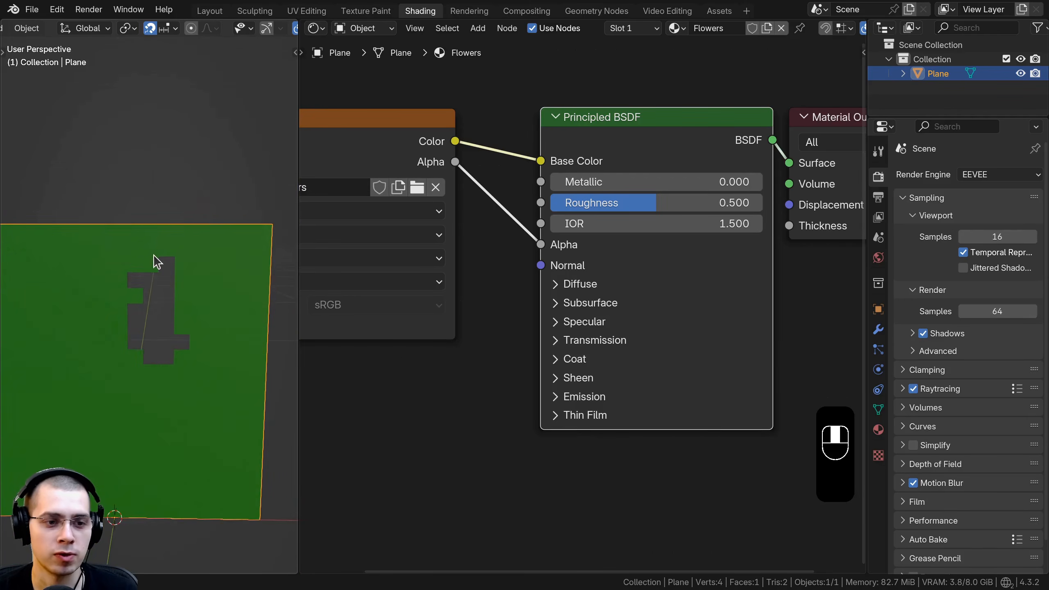
Step: In the Texture Paint workspace, erase irregular vertical strips across the plane from the front view with a 53 px eraser
click(366, 11)
scroll(503, 223, down, 3)
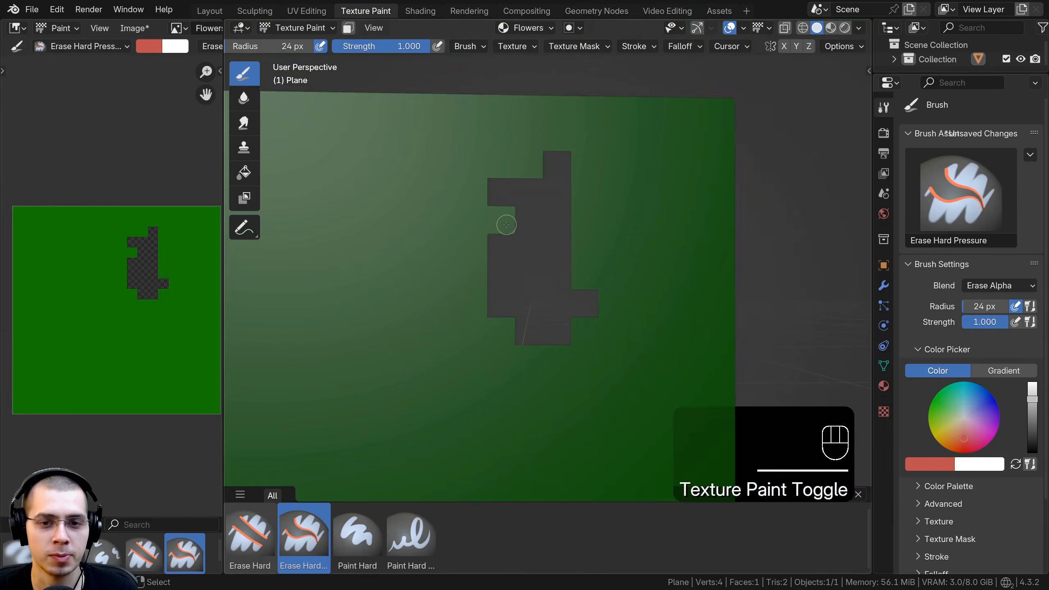
key(KP_1)
mouse_move(597, 133)
mouse_down()
mouse_move(595, 159)
mouse_move(689, 152)
mouse_move(705, 221)
mouse_up()
shift+middle_drag(701, 222, 685, 154)
mouse_move(684, 154)
mouse_down()
mouse_move(521, 62)
mouse_move(494, 83)
mouse_up()
drag(494, 84, 485, 97)
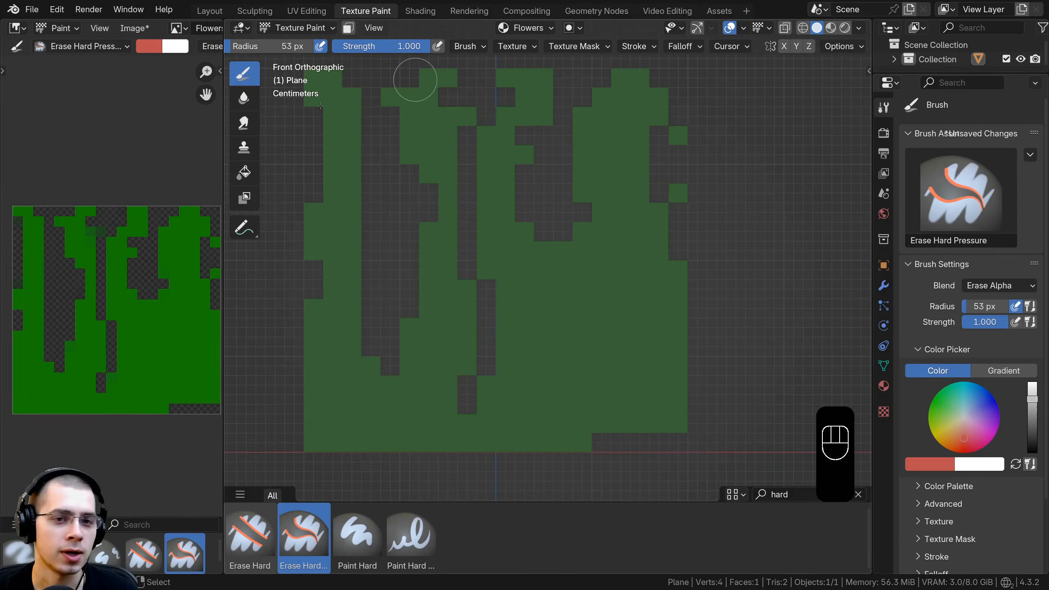
Step: Examine the partially erased pixels of the Flowers texture up close in the image editor
shift+middle_drag(357, 154, 364, 158)
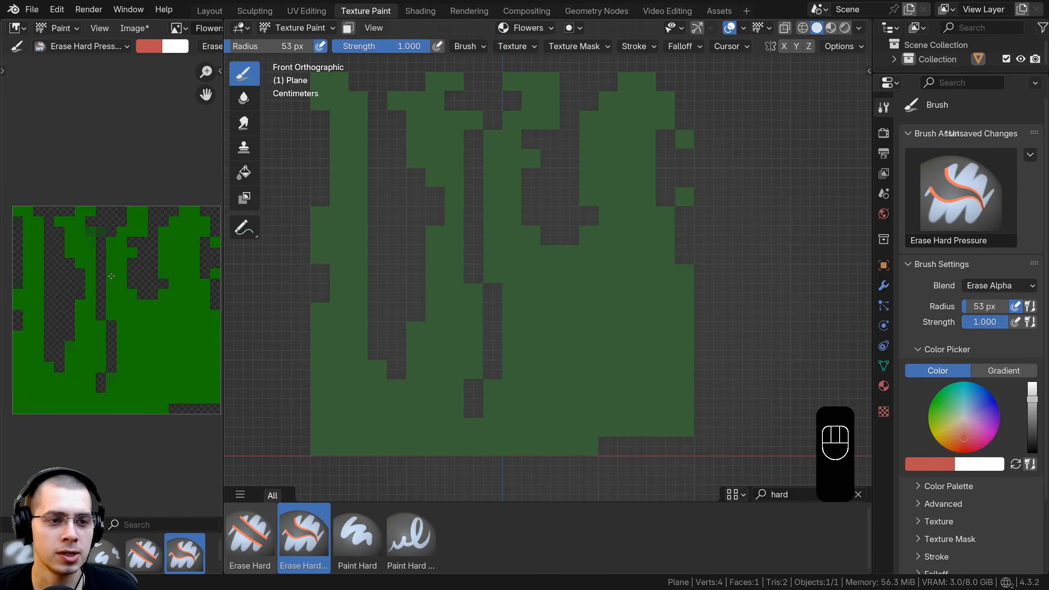
scroll(111, 276, up, 9)
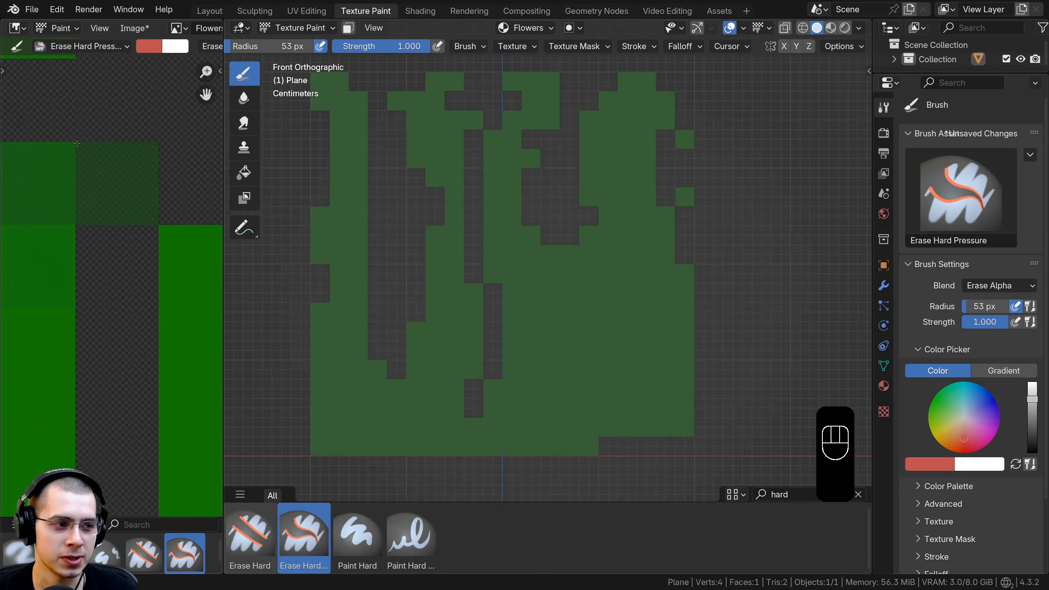
scroll(77, 143, up, 2)
scroll(478, 232, down, 3)
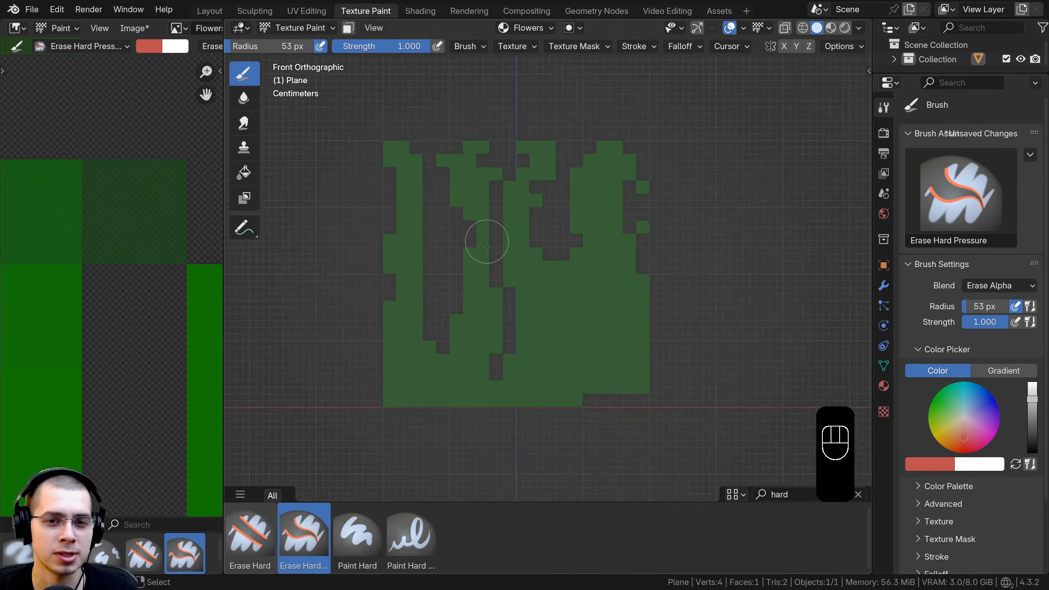
Step: Switch the 3D viewport to Material Preview and examine the partially transparent pixels on the plane
middle_drag(478, 232, 510, 332)
key(z)
click(563, 364)
scroll(491, 257, up, 6)
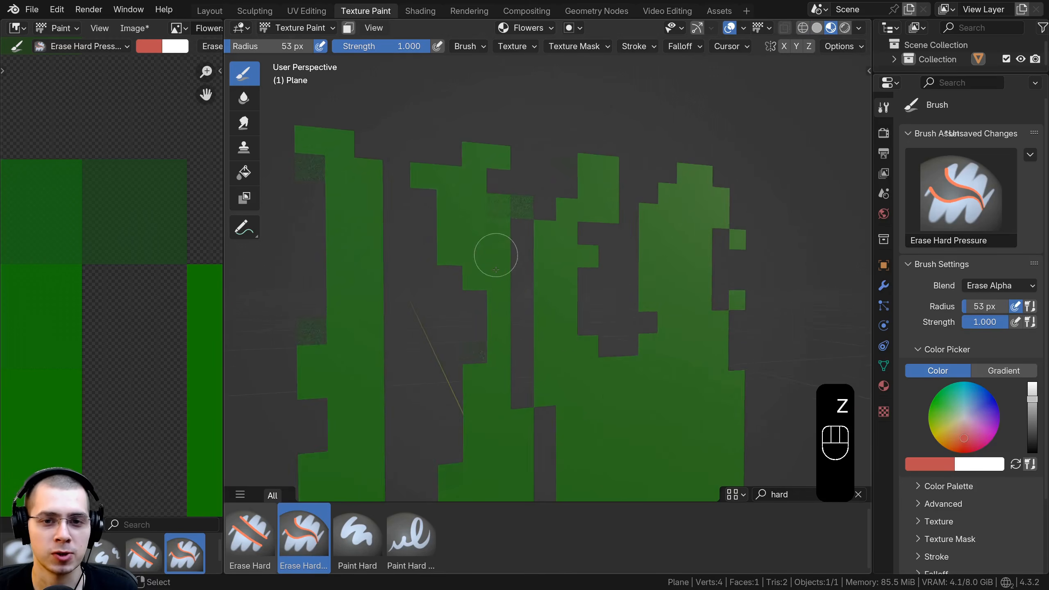
mouse_move(516, 139)
middle_down()
mouse_move(419, 190)
mouse_move(427, 221)
mouse_move(513, 220)
middle_up()
scroll(418, 211, up, 1)
scroll(619, 111, down, 4)
middle_drag(618, 111, 578, 157)
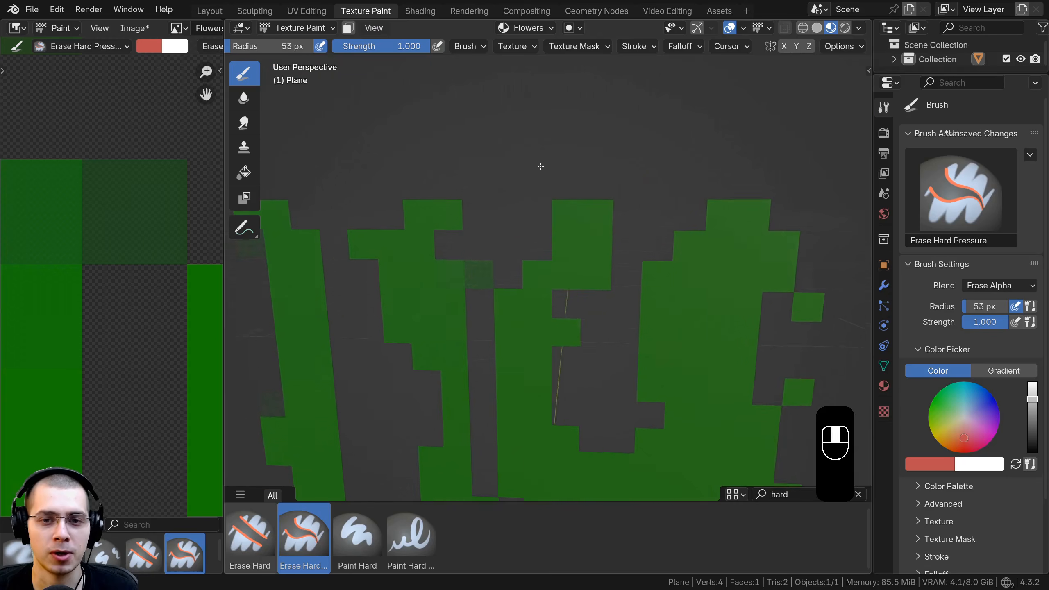
scroll(555, 168, up, 3)
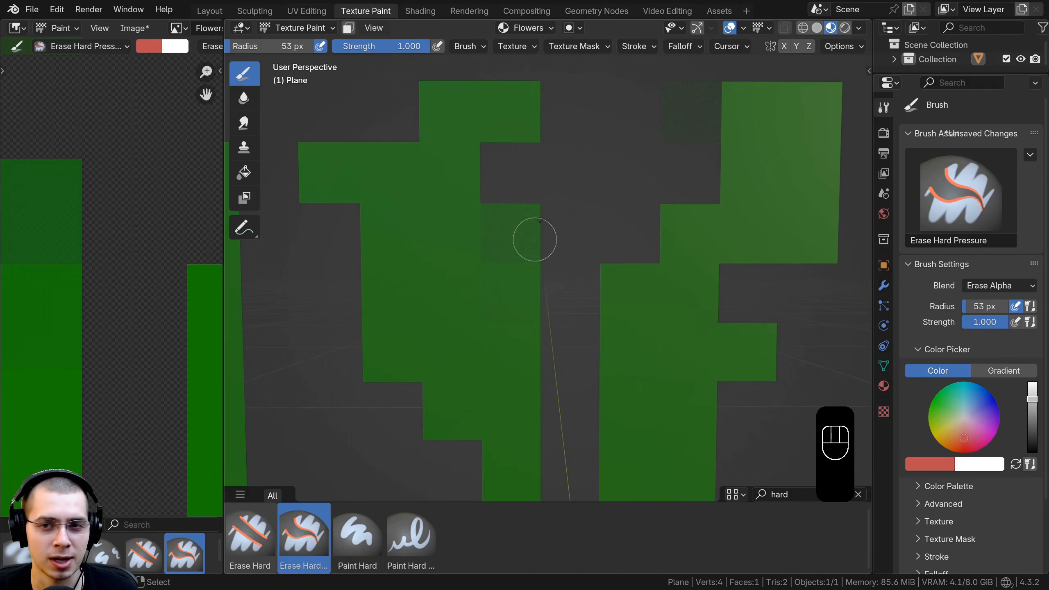
mouse_move(540, 220)
shift+middle_down()
mouse_move(611, 137)
mouse_move(534, 185)
mouse_move(561, 238)
shift+middle_up()
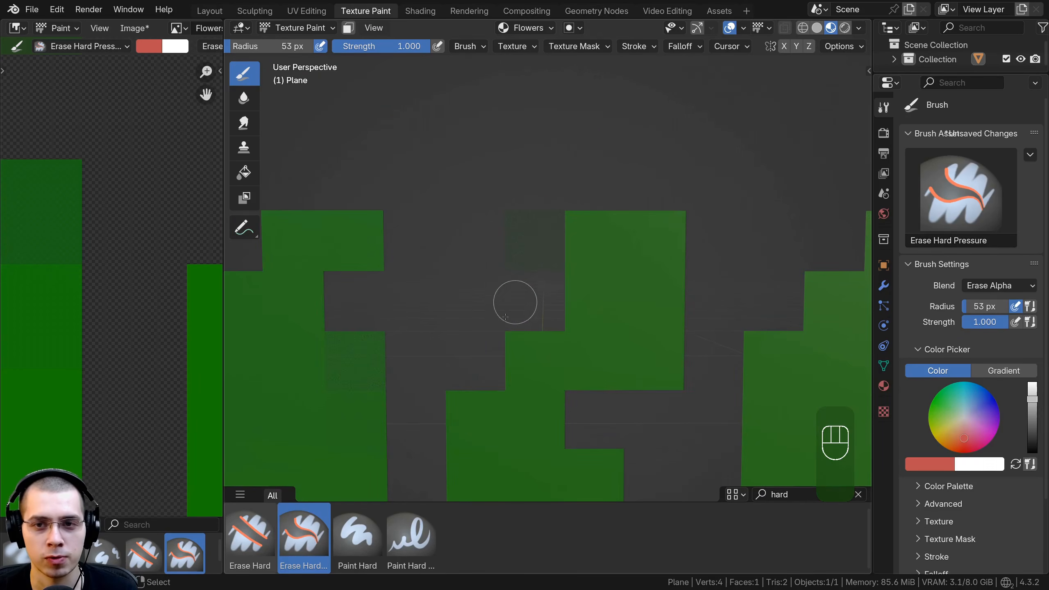
scroll(513, 302, down, 2)
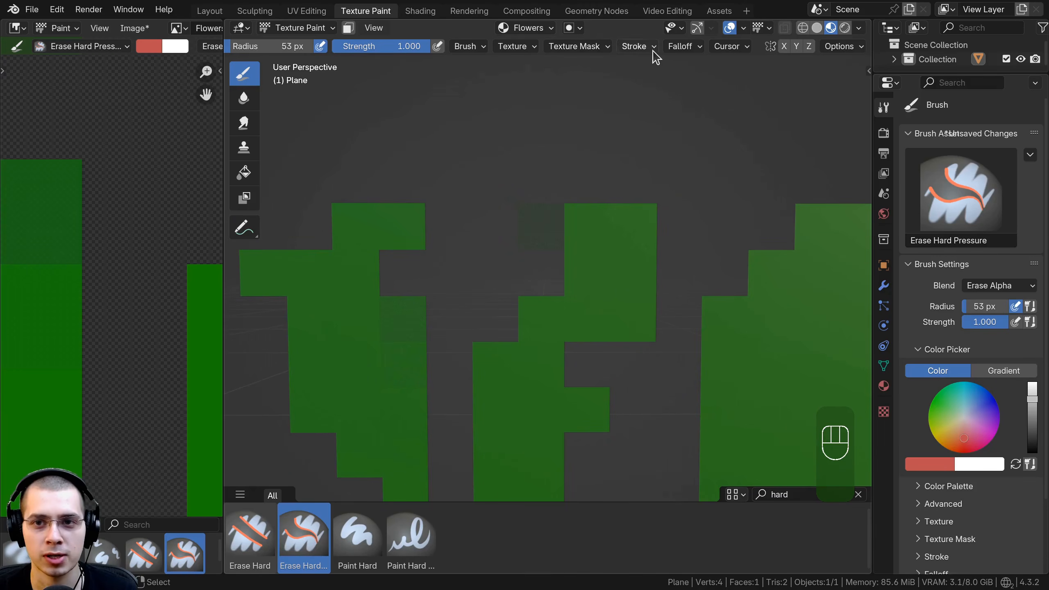
Step: Set the eraser brush's falloff curve to Constant
click(677, 49)
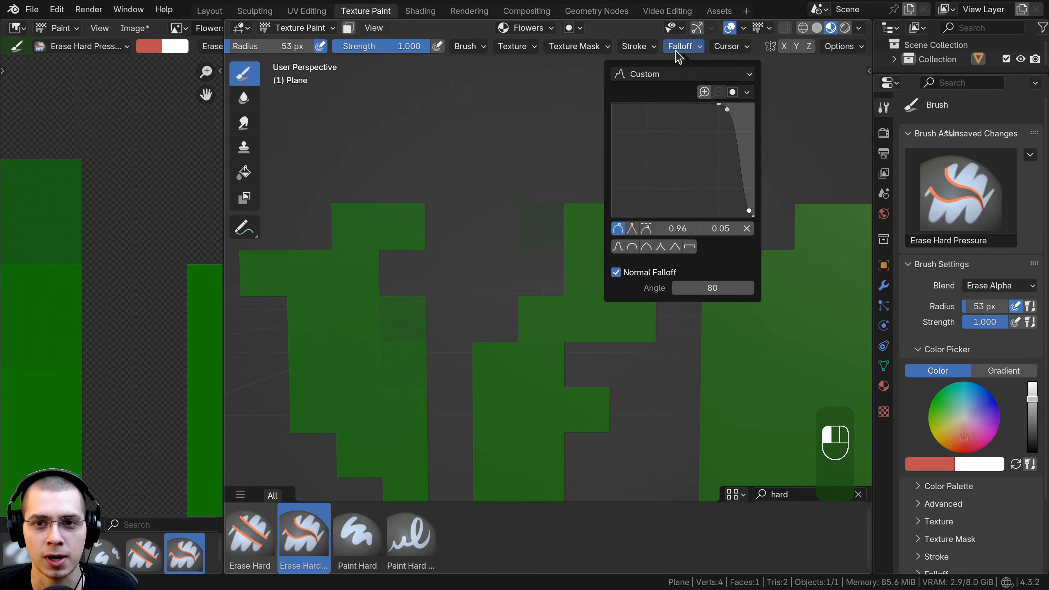
click(652, 79)
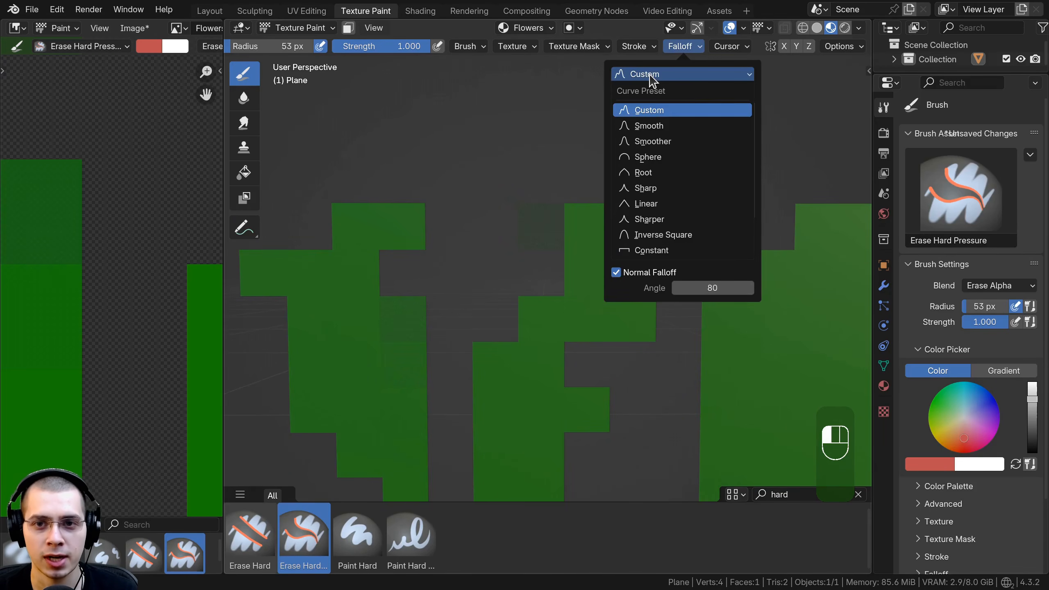
click(638, 250)
shift+scroll(448, 192, down, 2)
Step: Erase the faint, partially transparent pixels around the strips in the plane's upper middle
mouse_move(548, 157)
mouse_down()
mouse_move(539, 253)
mouse_move(430, 262)
mouse_move(417, 166)
mouse_move(401, 258)
mouse_up()
shift+middle_drag(400, 304, 420, 114)
mouse_move(424, 159)
mouse_down()
mouse_move(419, 180)
mouse_move(421, 126)
mouse_up()
shift+middle_drag(421, 127, 418, 264)
drag(417, 263, 365, 251)
click(375, 215)
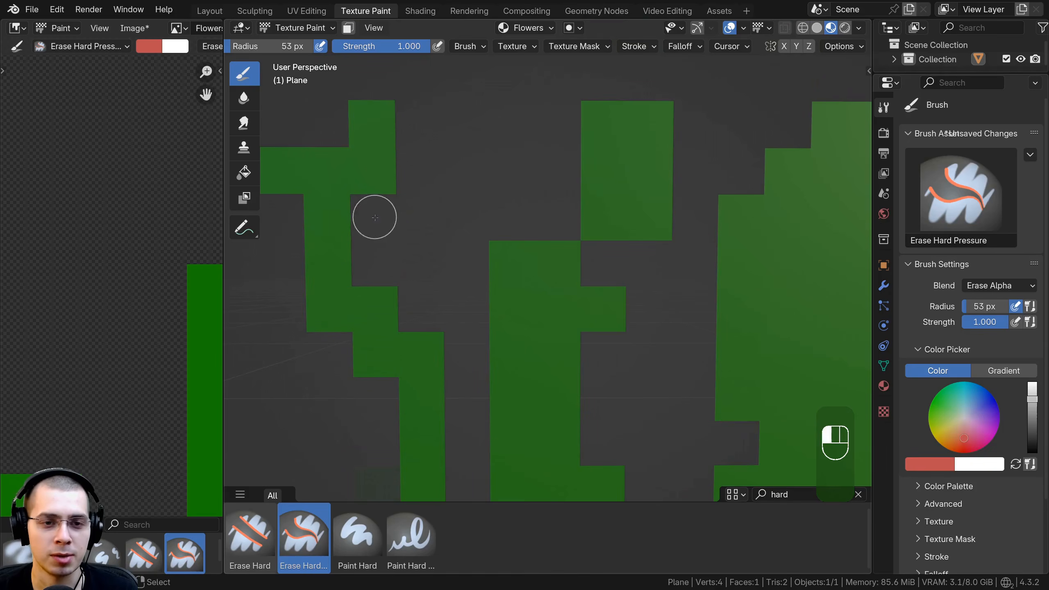
Step: Erase more pixels along the plane's upper left edge to thin the leftmost green strip
scroll(378, 277, down, 1)
shift+middle_drag(372, 262, 383, 261)
scroll(326, 240, down, 1)
shift+middle_drag(326, 240, 413, 190)
mouse_move(382, 174)
mouse_down()
mouse_move(386, 164)
mouse_move(410, 235)
mouse_move(401, 265)
mouse_up()
scroll(388, 378, down, 1)
shift+middle_drag(399, 370, 389, 328)
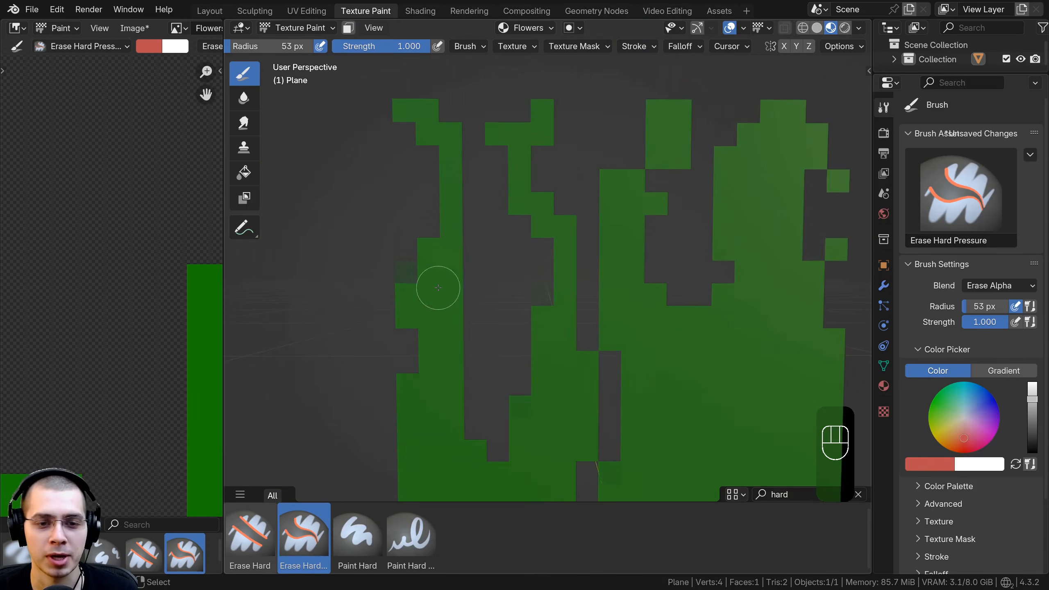
Step: Examine the erased edges and remaining faint pixels in the plane's left part up close
shift+middle_drag(343, 259, 398, 209)
scroll(401, 197, up, 4)
scroll(405, 199, down, 1)
mouse_move(605, 207)
shift+middle_down()
mouse_move(433, 206)
mouse_move(433, 191)
shift+middle_up()
scroll(485, 246, up, 2)
shift+middle_drag(387, 118, 456, 214)
scroll(452, 237, up, 1)
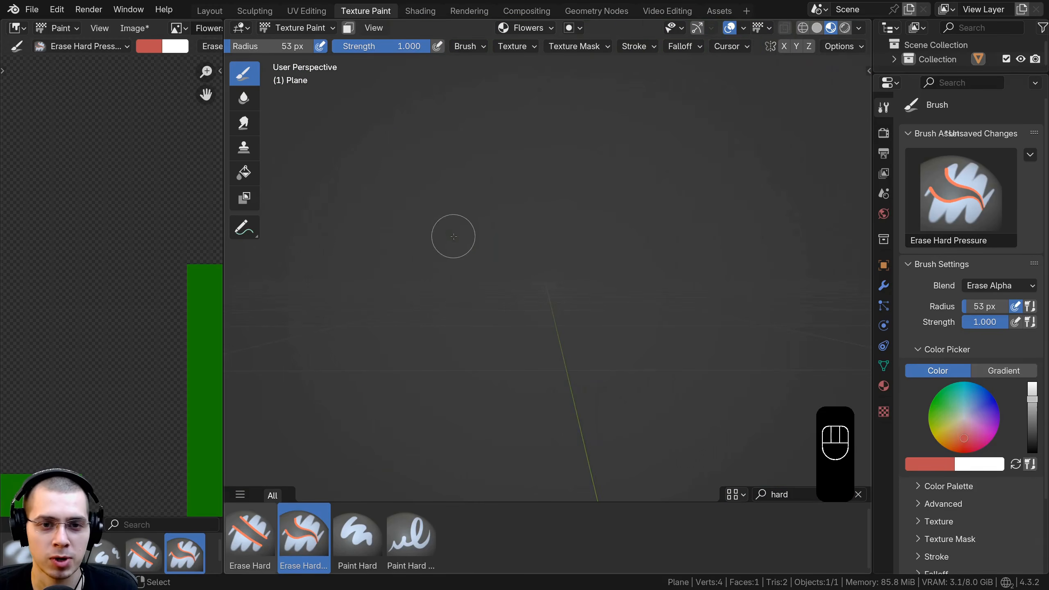
scroll(459, 261, down, 1)
scroll(471, 271, down, 2)
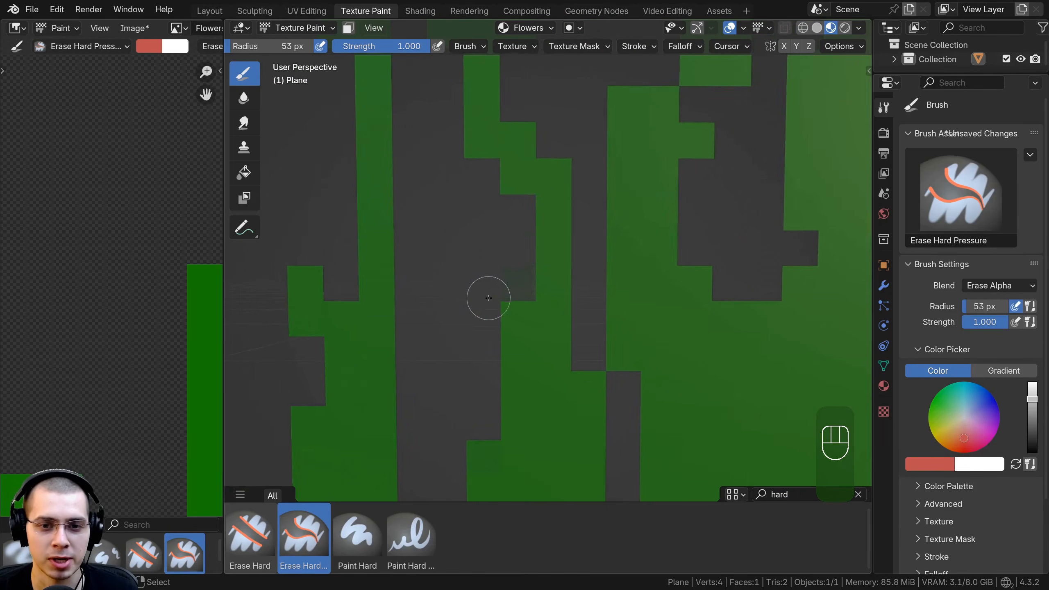
Step: From the front view, set the eraser radius to 36 px and erase narrow vertical channels through the plane's middle and right half
key(KP_1)
scroll(462, 277, up, 2)
drag(510, 218, 486, 368)
key(f)
click(524, 264)
shift+middle_drag(568, 312, 427, 288)
drag(531, 210, 550, 378)
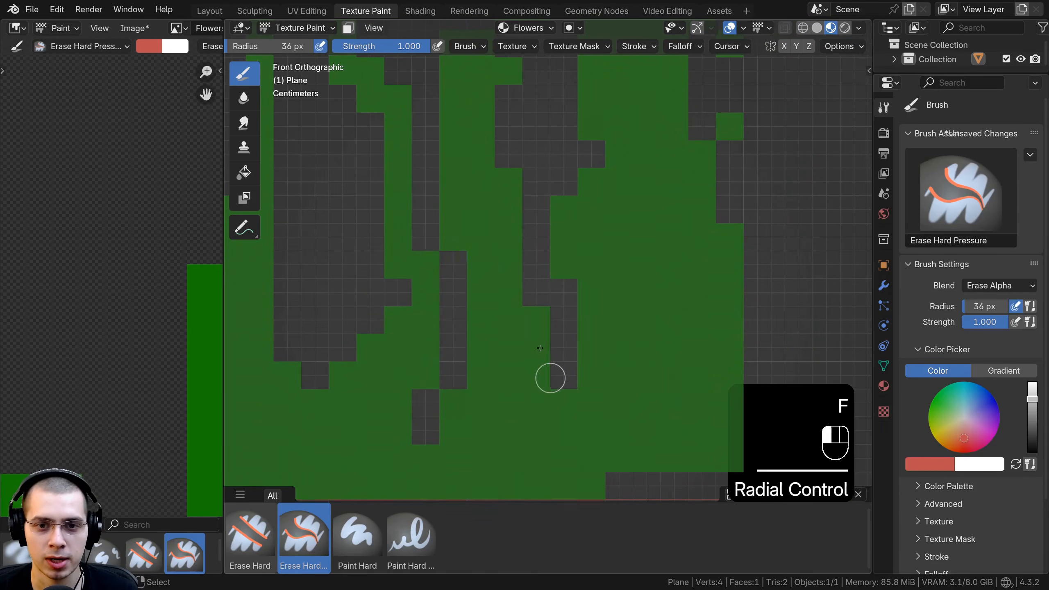
Step: Erase most of the remaining green so only thin stems, scattered pixels and a small base clump are left
drag(566, 206, 641, 389)
drag(621, 269, 593, 98)
shift+middle_drag(592, 80, 574, 262)
mouse_move(573, 256)
mouse_down()
mouse_move(597, 149)
mouse_move(554, 319)
mouse_up()
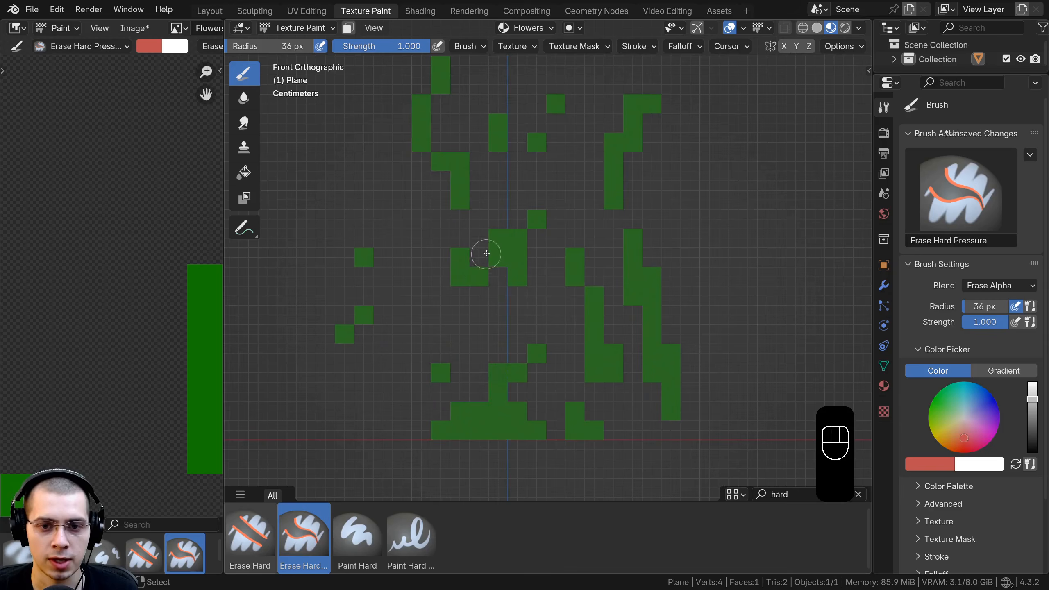
drag(485, 253, 499, 232)
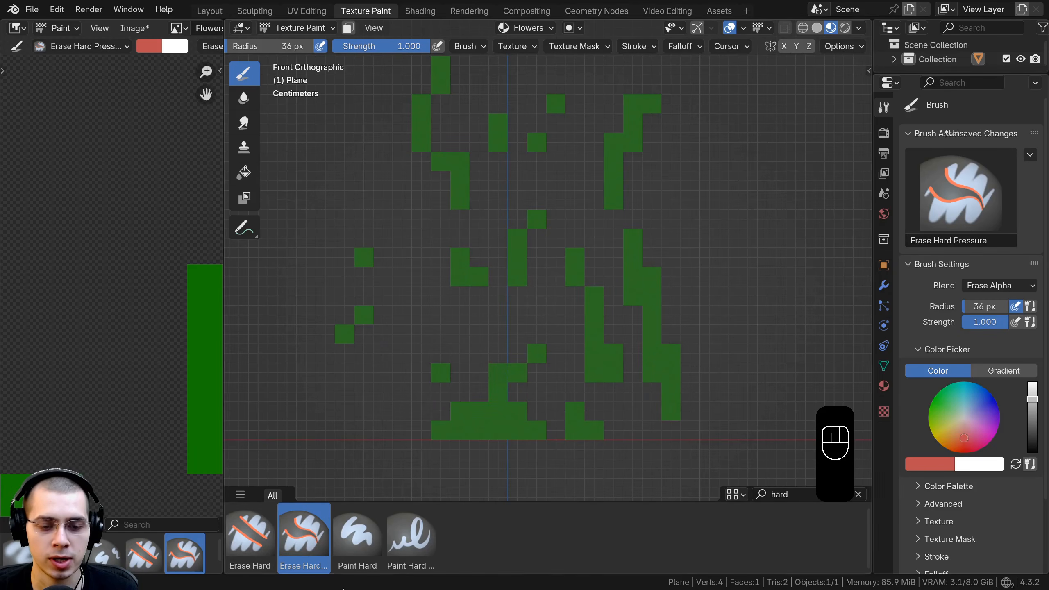
Step: Choose the Paint Hard Pressure brush, sample the plane's green as its color and set its radius to 25 px
click(399, 542)
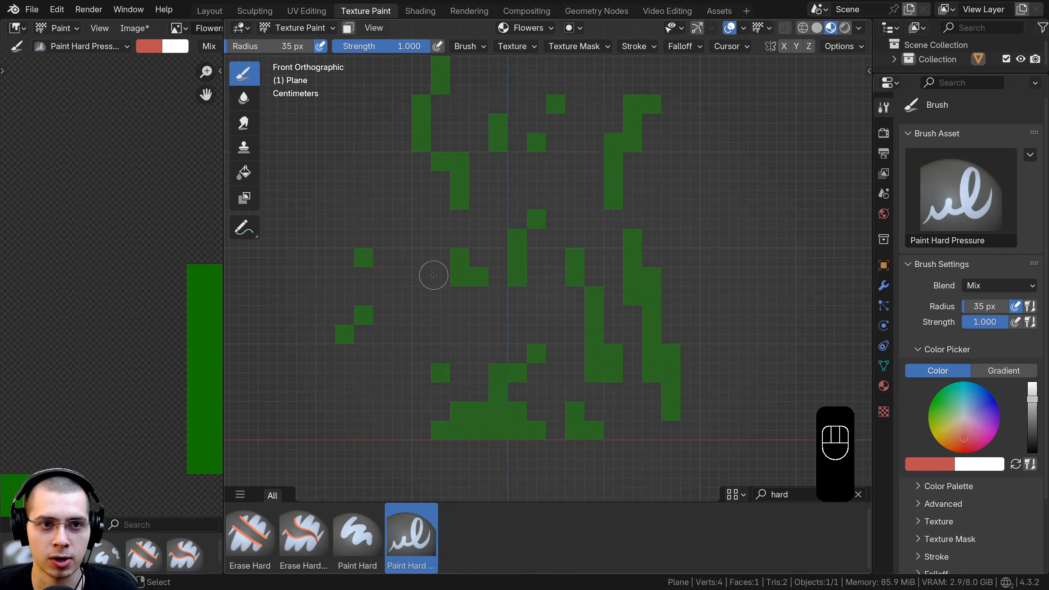
scroll(325, 44, up, 8)
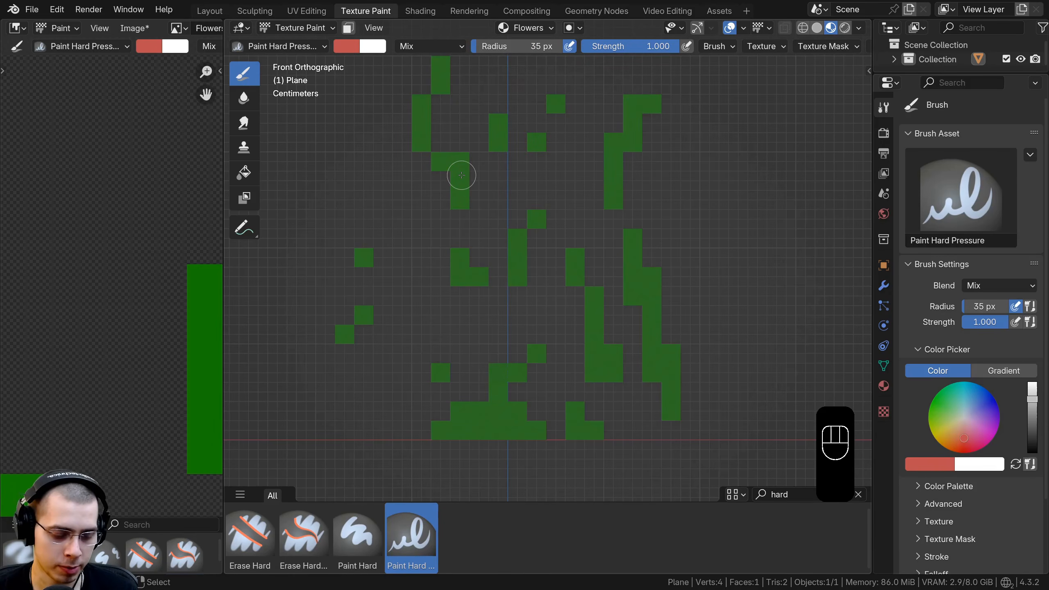
key(shift+x)
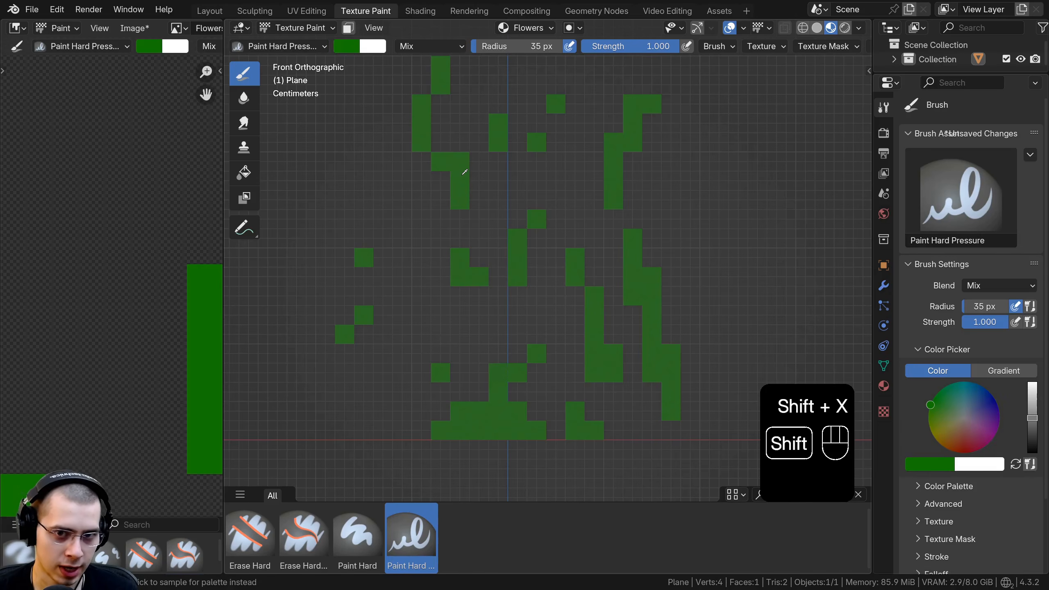
key(shift+x)
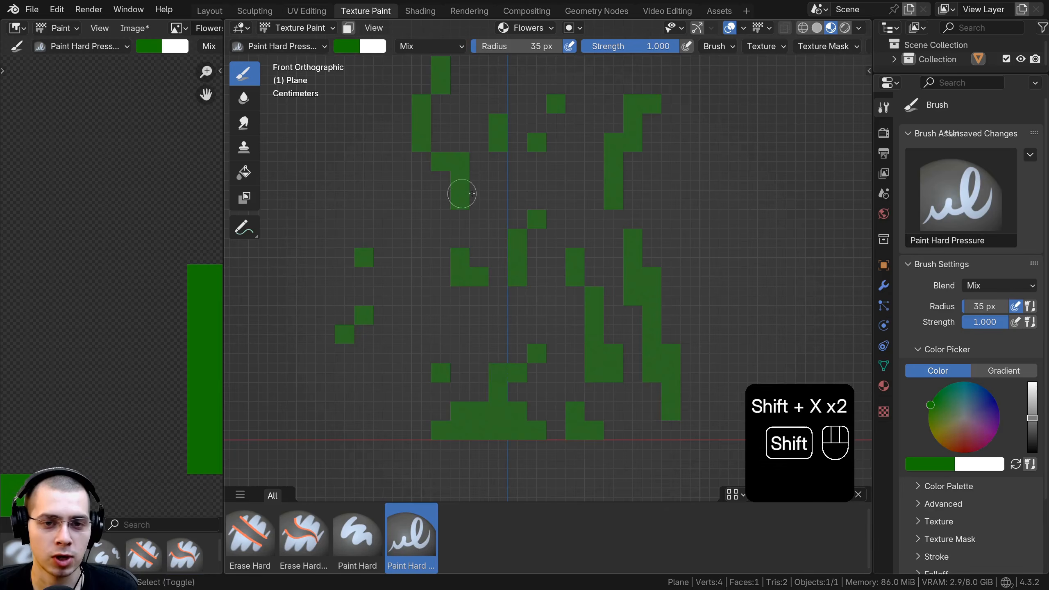
scroll(461, 206, up, 1)
key(f)
click(440, 187)
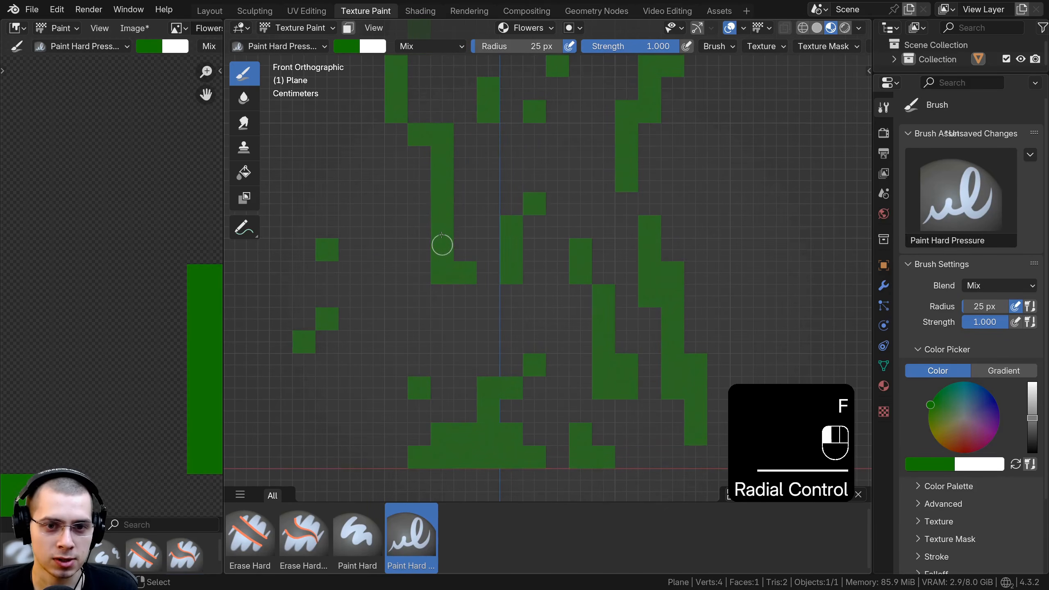
Step: Paint a green stem stepping diagonally down to the lower left and a green row along the plane's bottom edge
click(396, 131)
drag(425, 272, 419, 295)
shift+middle_drag(418, 310, 467, 215)
click(450, 207)
mouse_move(452, 206)
mouse_down()
mouse_move(422, 248)
mouse_move(417, 293)
mouse_move(389, 347)
mouse_move(442, 367)
mouse_move(681, 370)
mouse_up()
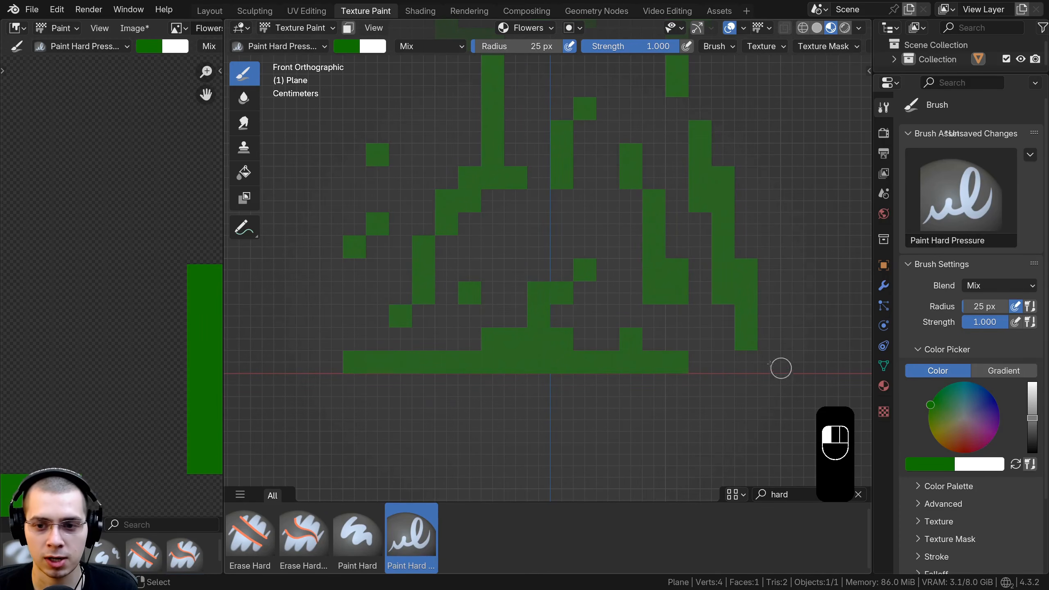
Step: Extend the bottom row and stems, and paint upper branches that join the loose green pixels to the main stem
mouse_move(781, 367)
mouse_down()
mouse_move(675, 368)
mouse_move(684, 331)
mouse_up()
drag(684, 331, 655, 313)
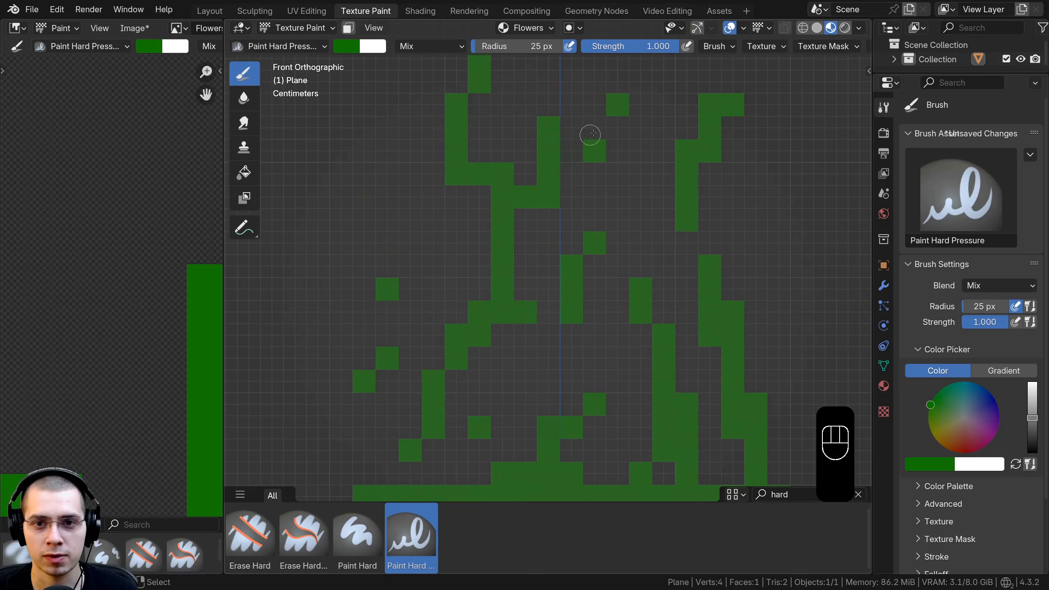
mouse_move(591, 135)
mouse_down()
mouse_move(567, 152)
mouse_move(569, 176)
mouse_up()
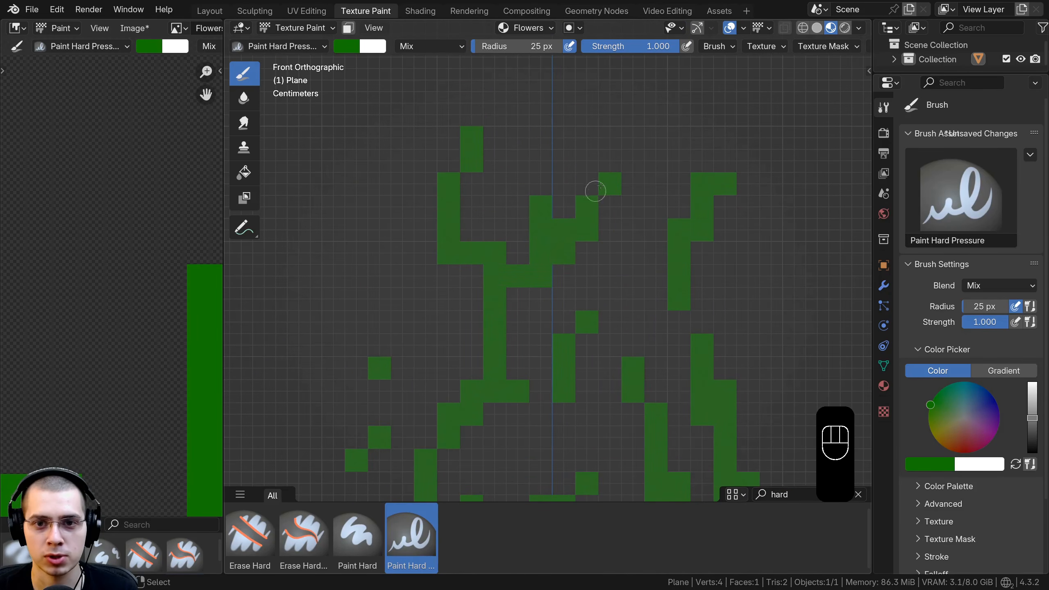
drag(598, 188, 620, 134)
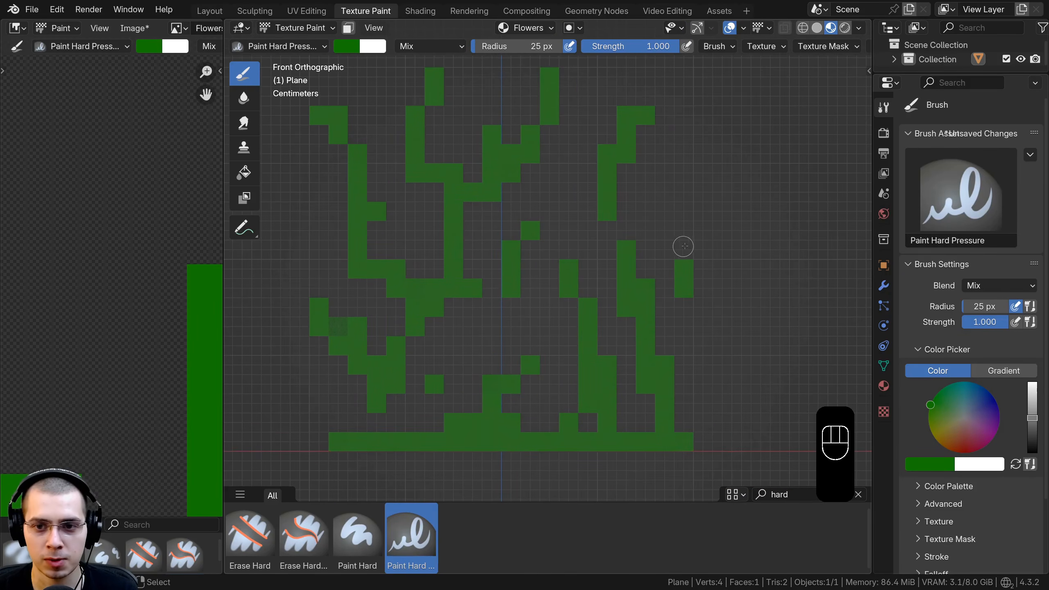
Step: Paint green connections that join the loose pixels and stem pieces in the center and right half of the plane
mouse_move(682, 243)
mouse_down()
mouse_move(684, 289)
mouse_move(636, 307)
mouse_up()
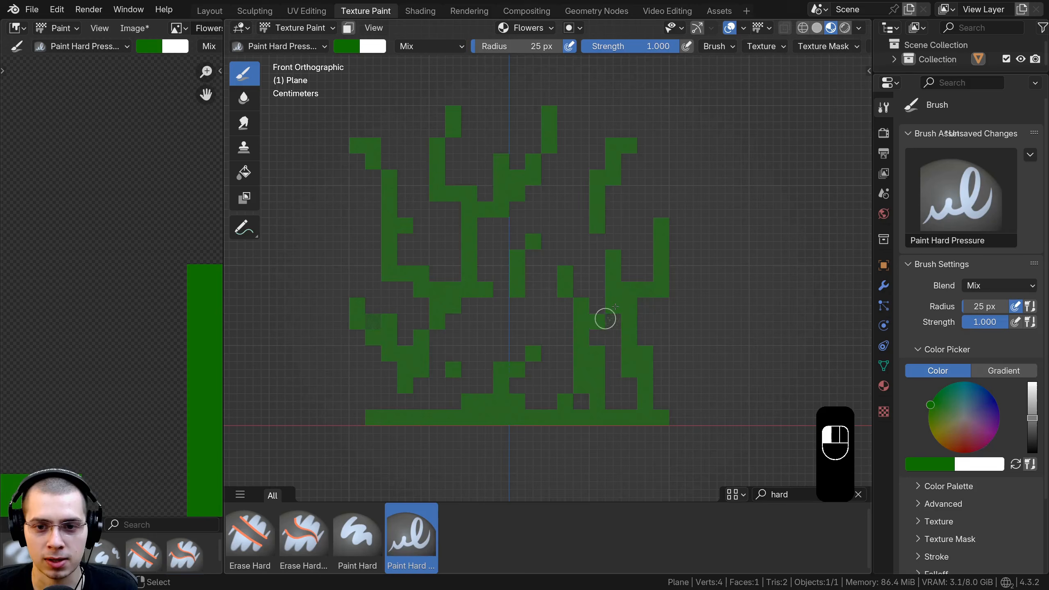
mouse_move(604, 317)
mouse_down()
mouse_move(517, 375)
mouse_move(534, 237)
mouse_up()
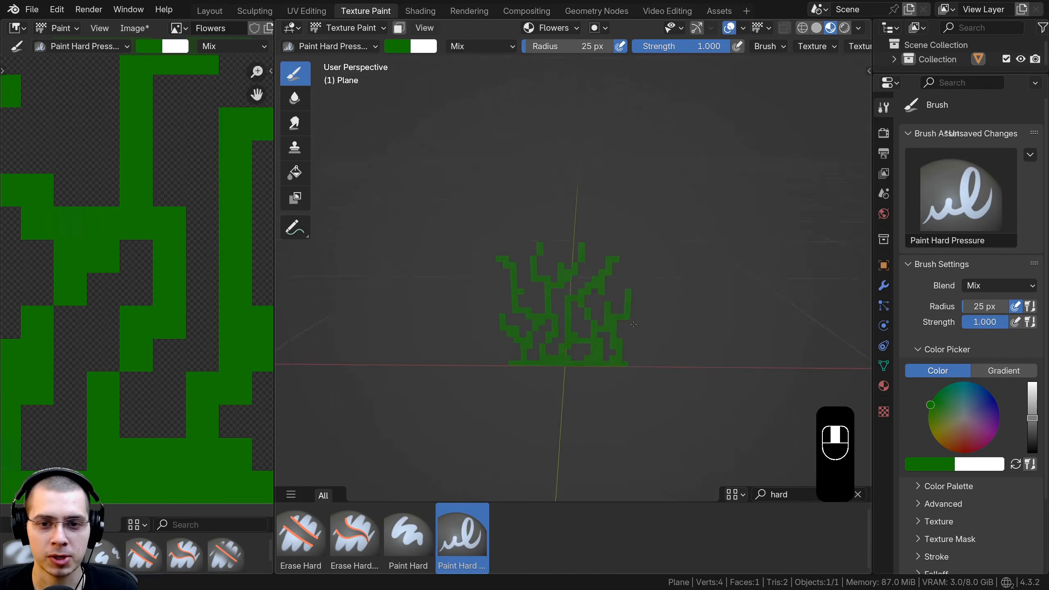
scroll(492, 298, up, 3)
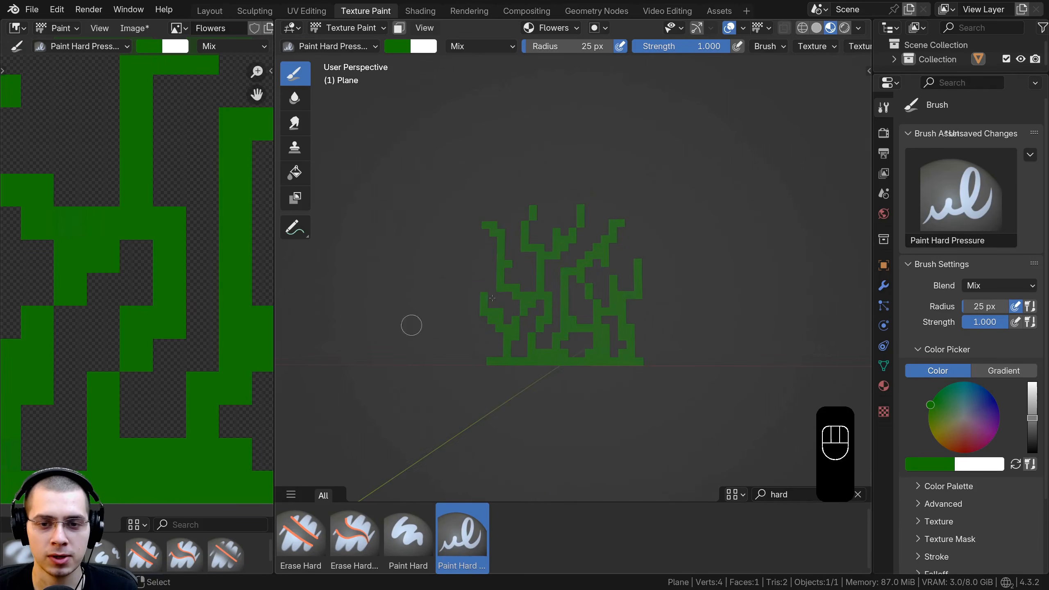
scroll(505, 184, up, 2)
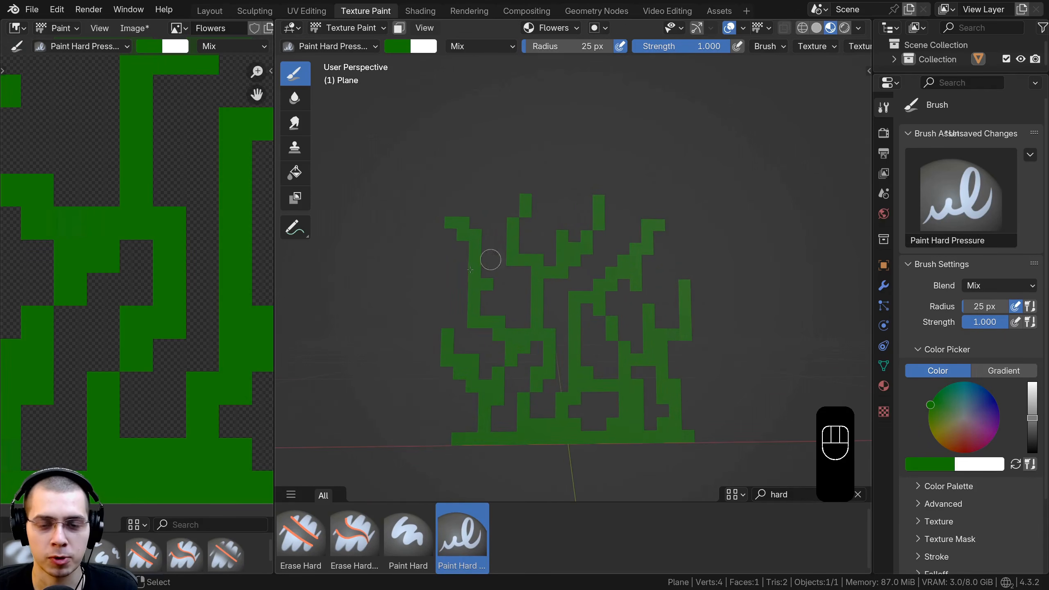
Step: Return to the front view and change the brush color to a saturated purple
middle_drag(470, 269, 487, 280)
key(KP_1)
click(398, 46)
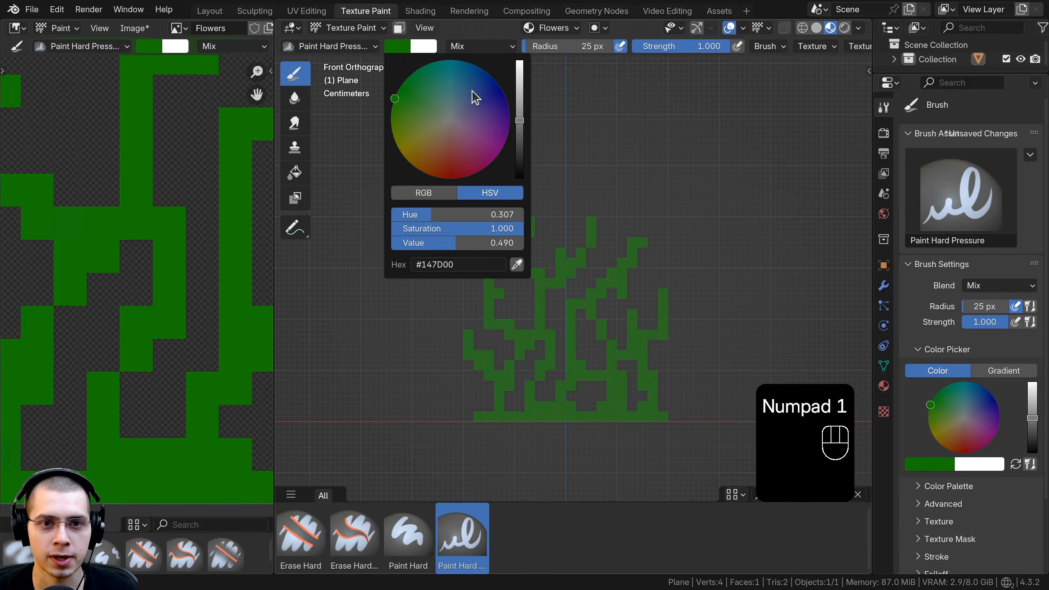
drag(522, 117, 503, 124)
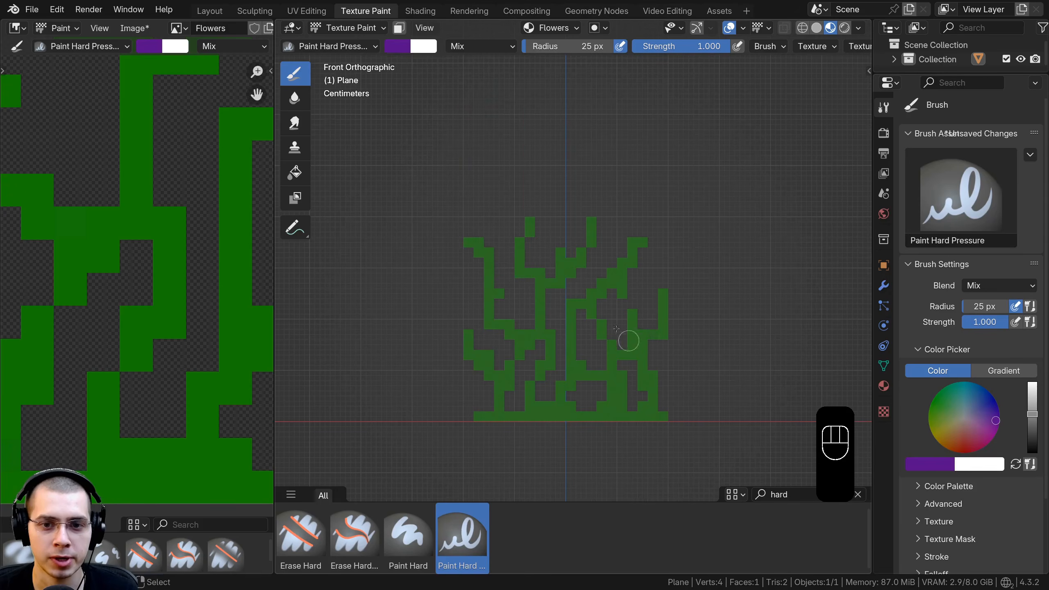
Step: Set the brush radius to 23 px and paint a T-shaped purple flower head, four pixels wide, on the upper stem left of center
scroll(620, 331, up, 3)
shift+middle_drag(538, 175, 542, 197)
scroll(542, 198, up, 1)
key(f)
click(490, 166)
click(487, 167)
mouse_move(487, 167)
mouse_down()
mouse_move(509, 166)
mouse_move(466, 166)
mouse_move(503, 202)
mouse_move(519, 165)
mouse_move(537, 169)
mouse_move(529, 188)
mouse_move(467, 186)
mouse_up()
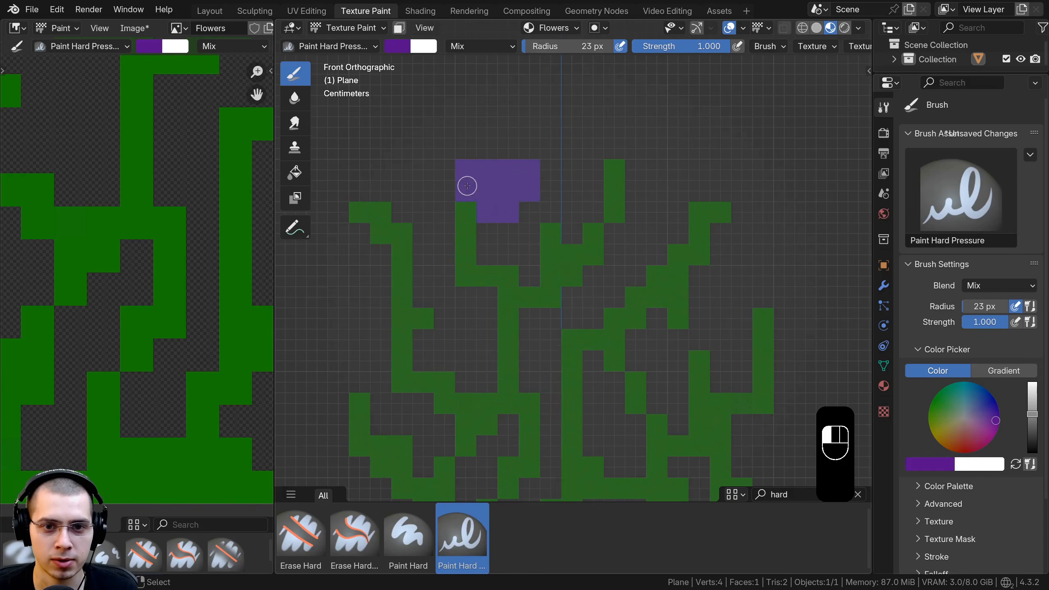
drag(485, 224, 508, 233)
Step: Paint a matching purple flower head on the upper right stem, four pixels wide and two high with a two-pixel-wide base below
scroll(467, 150, down, 1)
shift+middle_drag(476, 206, 448, 207)
scroll(448, 206, up, 1)
shift+middle_drag(510, 219, 470, 229)
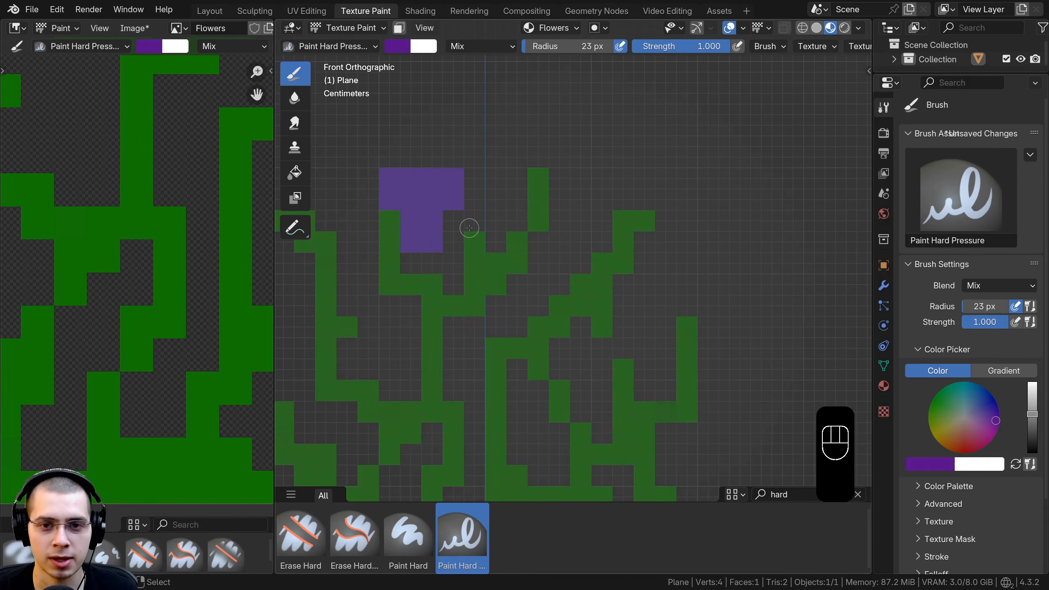
drag(644, 176, 600, 180)
scroll(612, 184, up, 2)
shift+middle_drag(610, 184, 545, 187)
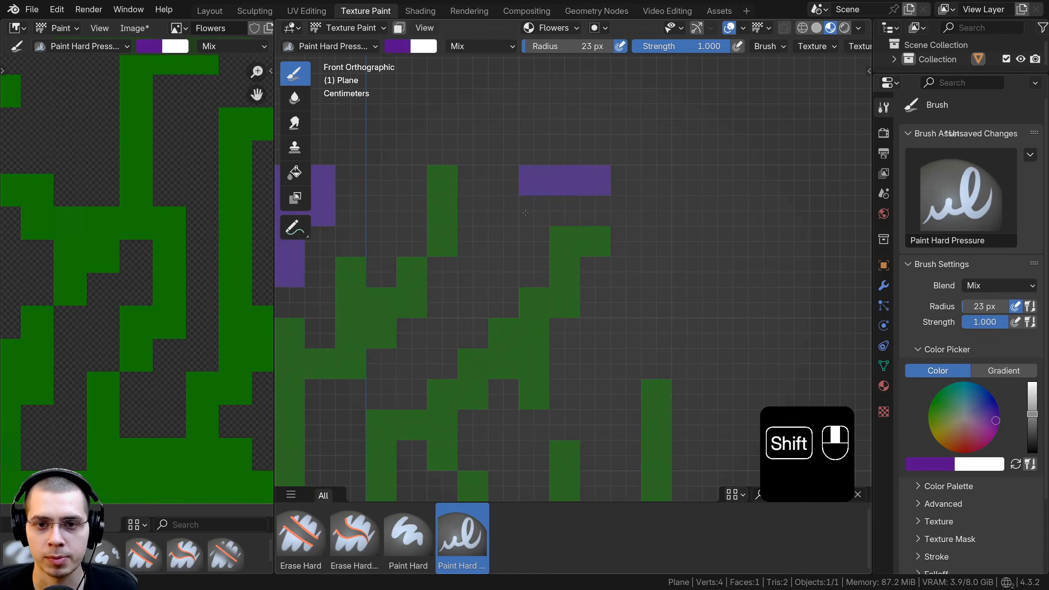
drag(541, 186, 634, 181)
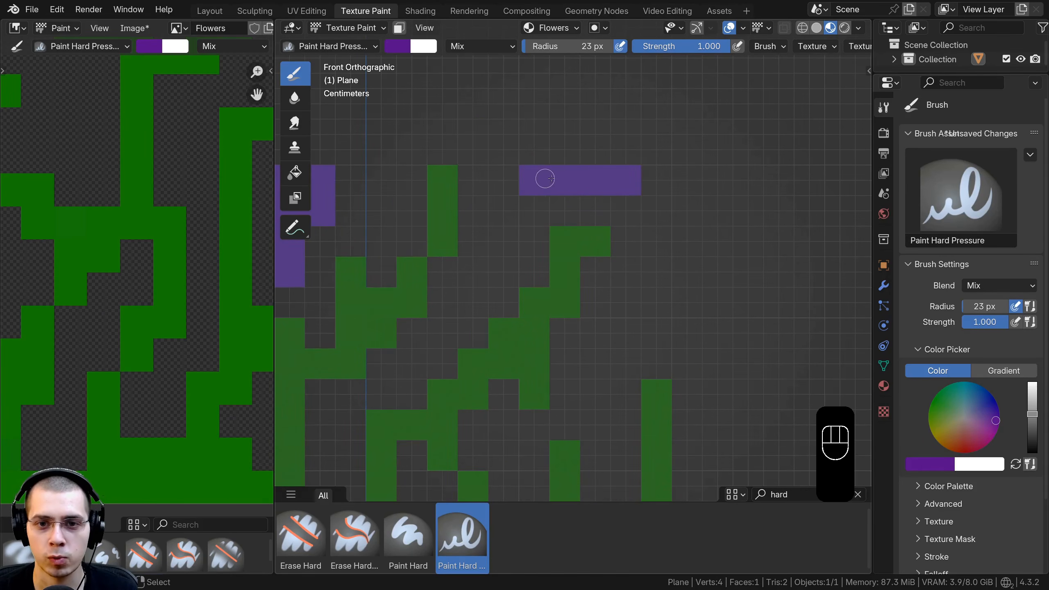
drag(635, 206, 525, 212)
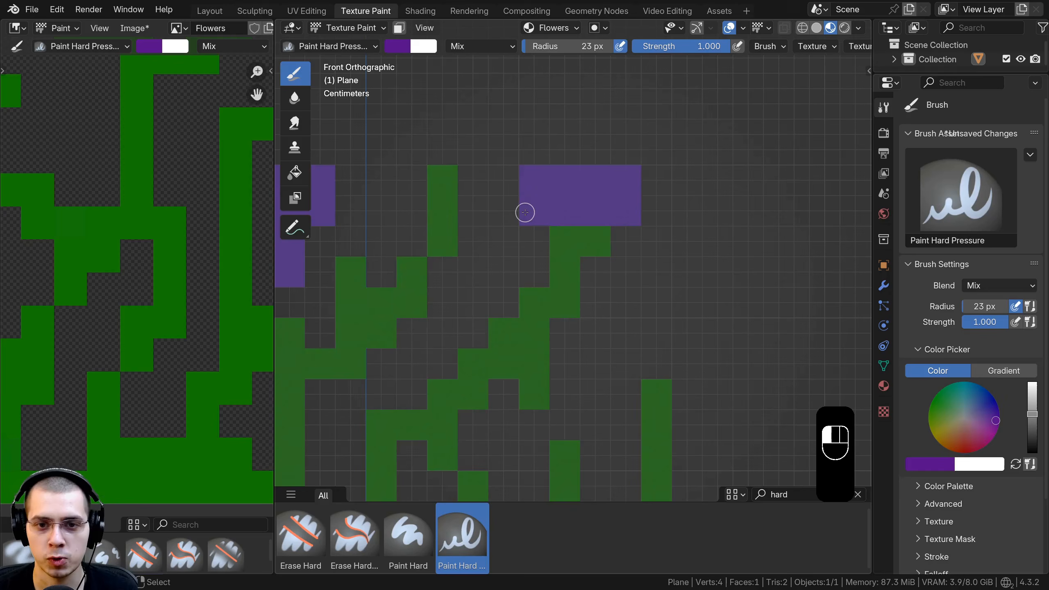
click(591, 241)
click(572, 272)
click(596, 269)
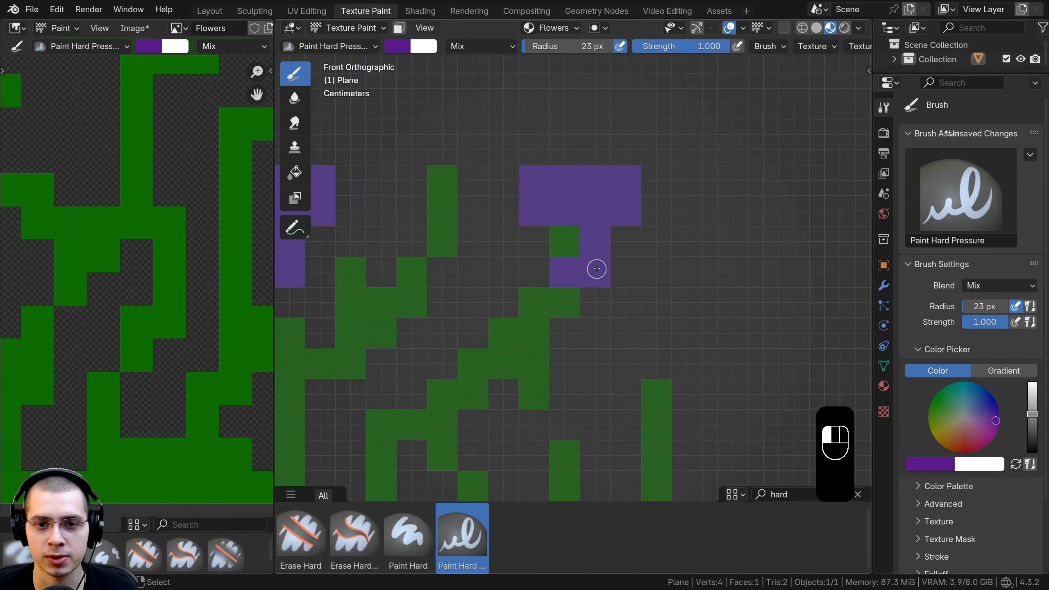
Step: Paint a third T-shaped purple head on the upper left stem and small two-by-two purple buds on the inner stems
scroll(573, 248, down, 4)
mouse_move(517, 388)
shift+middle_down()
mouse_move(633, 295)
mouse_move(663, 286)
shift+middle_up()
scroll(583, 275, up, 2)
shift+middle_drag(578, 275, 575, 288)
shift+middle_drag(456, 143, 461, 167)
mouse_move(563, 237)
mouse_down()
mouse_move(533, 247)
mouse_move(562, 255)
mouse_up()
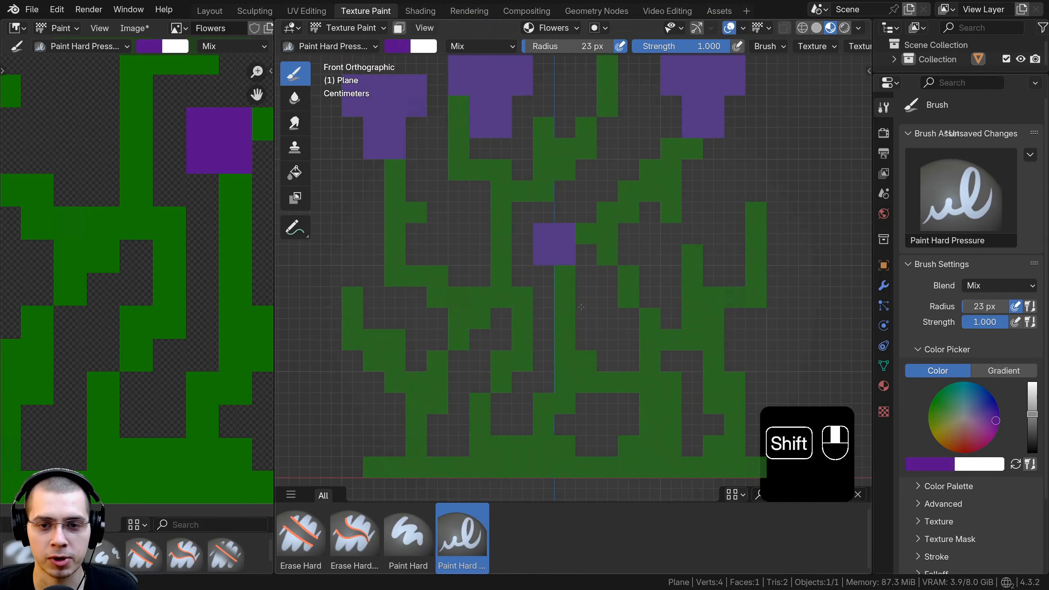
shift+middle_drag(673, 278, 609, 275)
mouse_move(631, 250)
mouse_down()
mouse_move(605, 262)
mouse_move(630, 270)
mouse_up()
shift+middle_drag(350, 297, 445, 284)
mouse_move(445, 283)
mouse_down()
mouse_move(471, 305)
mouse_move(449, 295)
mouse_up()
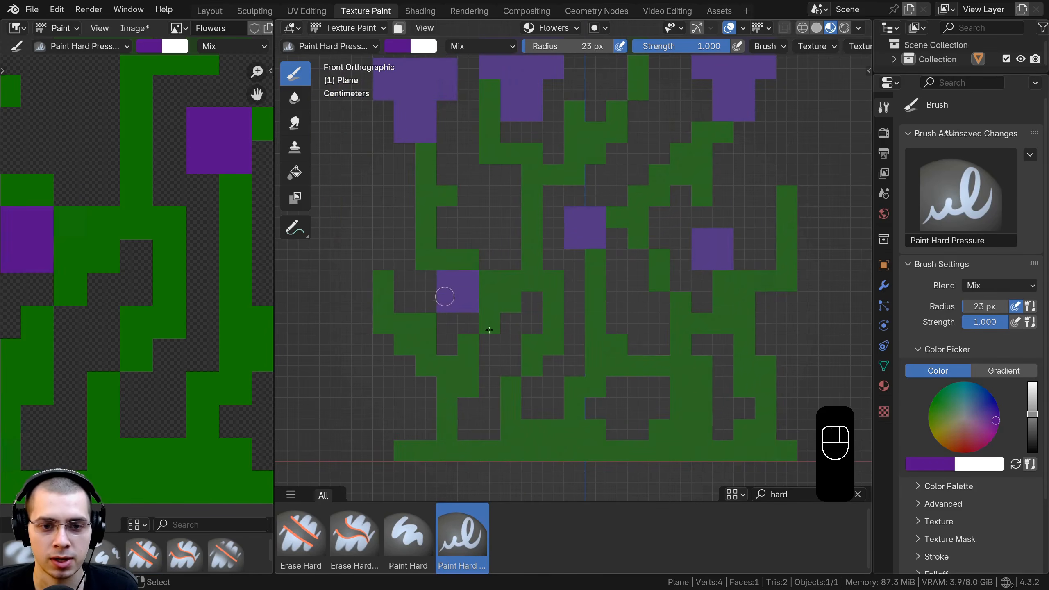
scroll(450, 294, down, 4)
scroll(591, 251, up, 3)
mouse_move(598, 209)
mouse_down()
mouse_move(613, 226)
mouse_move(599, 225)
mouse_up()
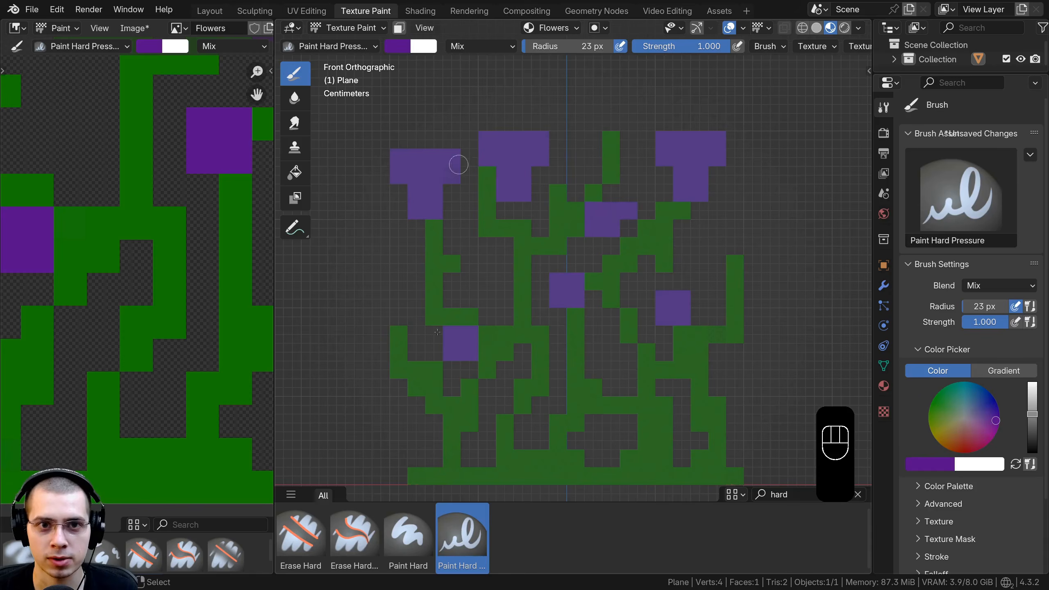
Step: Return to the Paint Hard Pressure brush in front view, darken its purple color and set the strength to 0.256
mouse_move(502, 275)
middle_down()
mouse_move(471, 271)
mouse_move(505, 271)
middle_up()
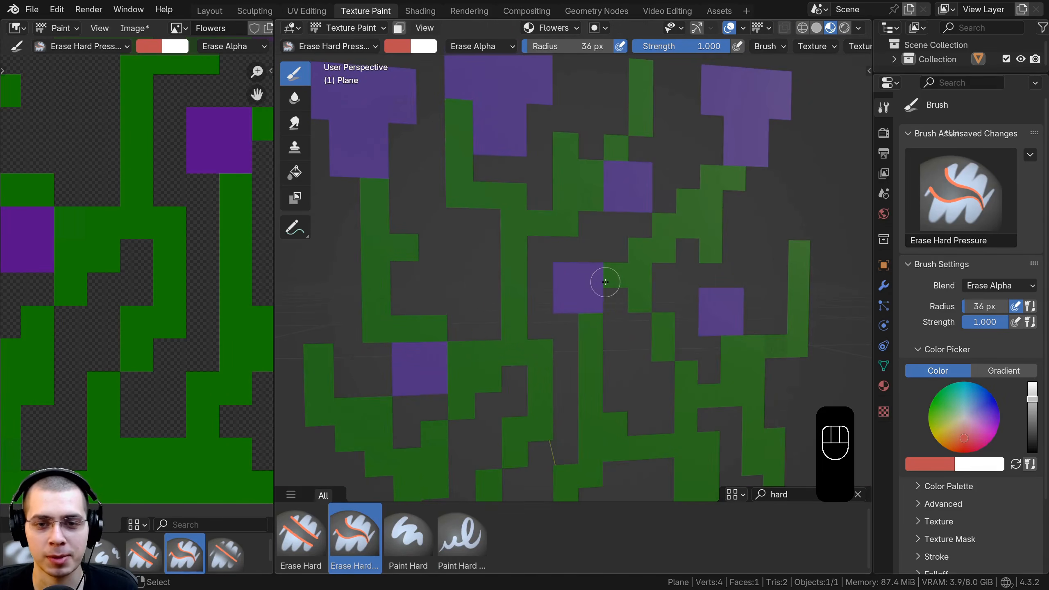
key(KP_1)
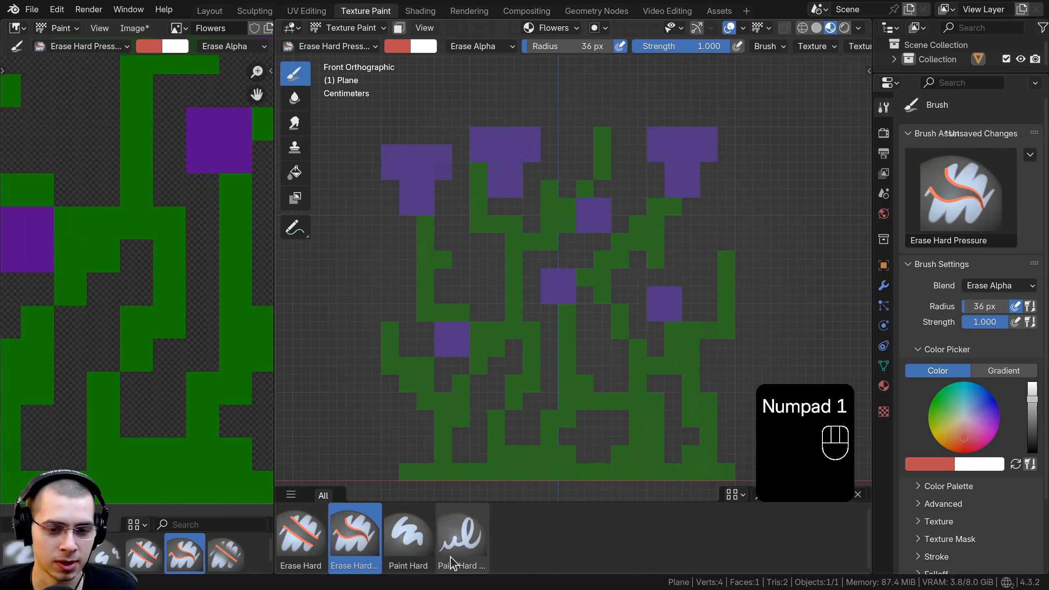
click(462, 535)
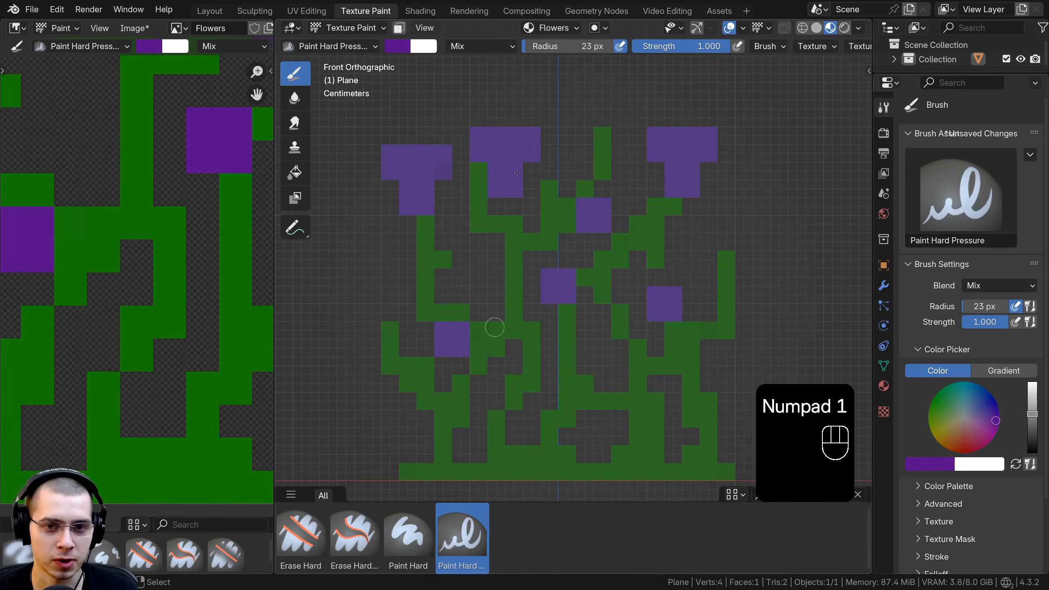
click(396, 47)
drag(522, 116, 522, 132)
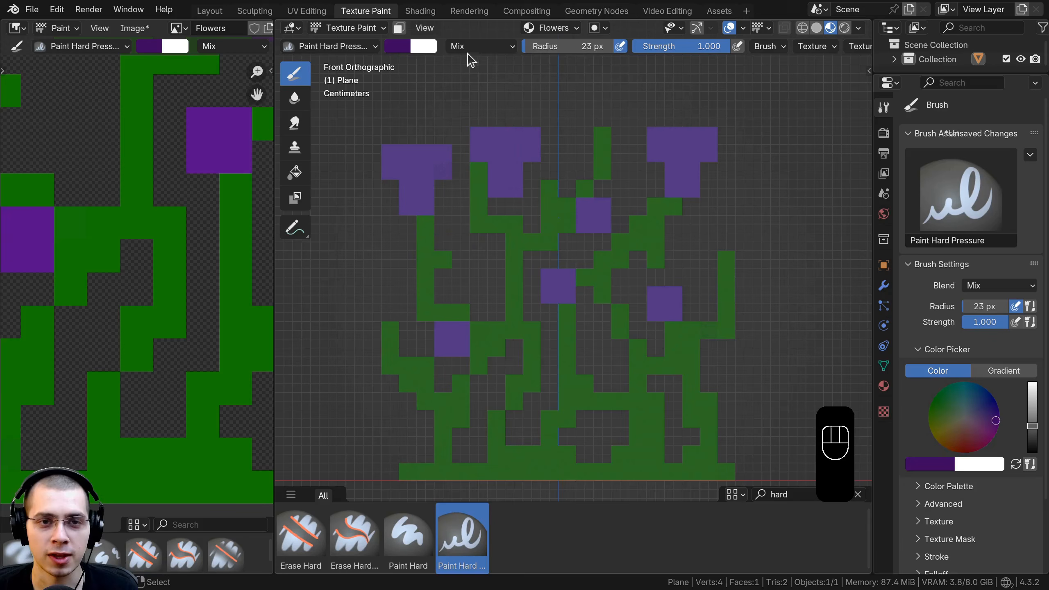
drag(715, 54, 657, 53)
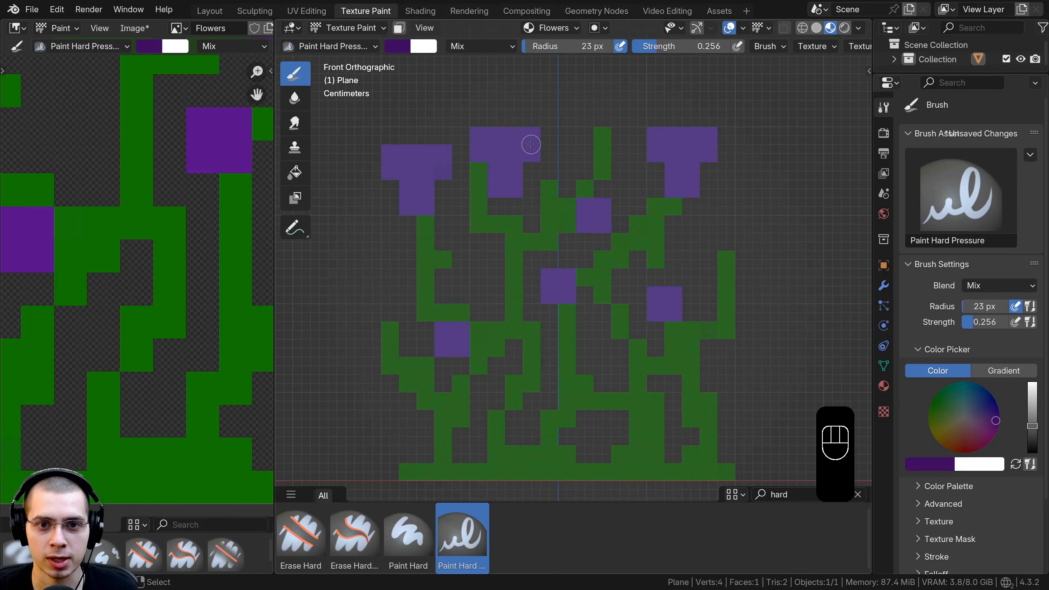
Step: Shade scattered pixels of the purple flower heads and buds with the darker purple for pixel-by-pixel variation
shift+middle_drag(508, 226, 510, 250)
scroll(511, 249, up, 2)
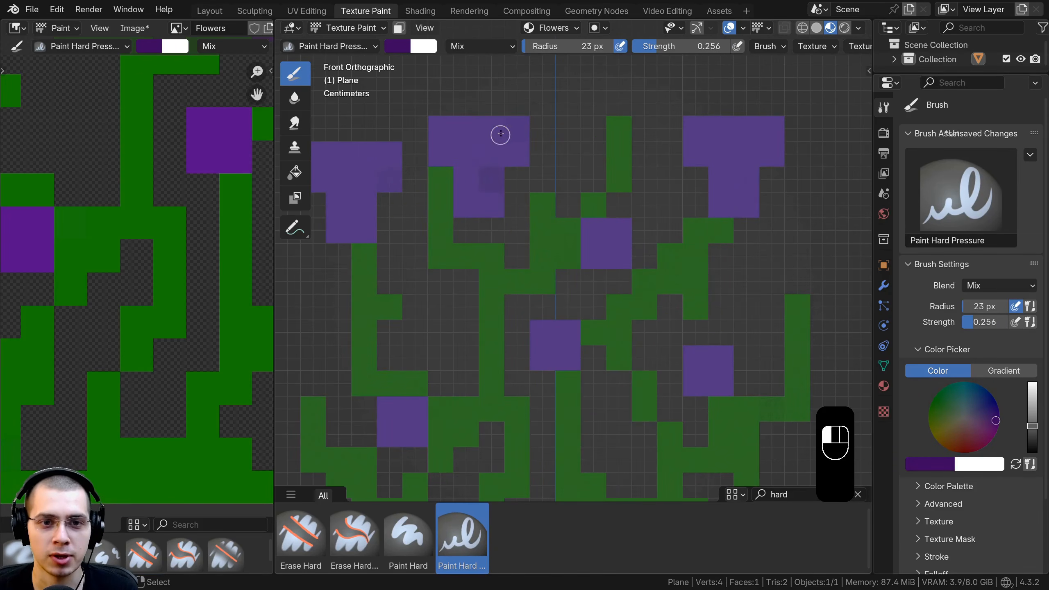
mouse_move(493, 154)
mouse_down()
mouse_move(488, 119)
mouse_move(442, 131)
mouse_move(442, 153)
mouse_up()
drag(465, 186, 465, 187)
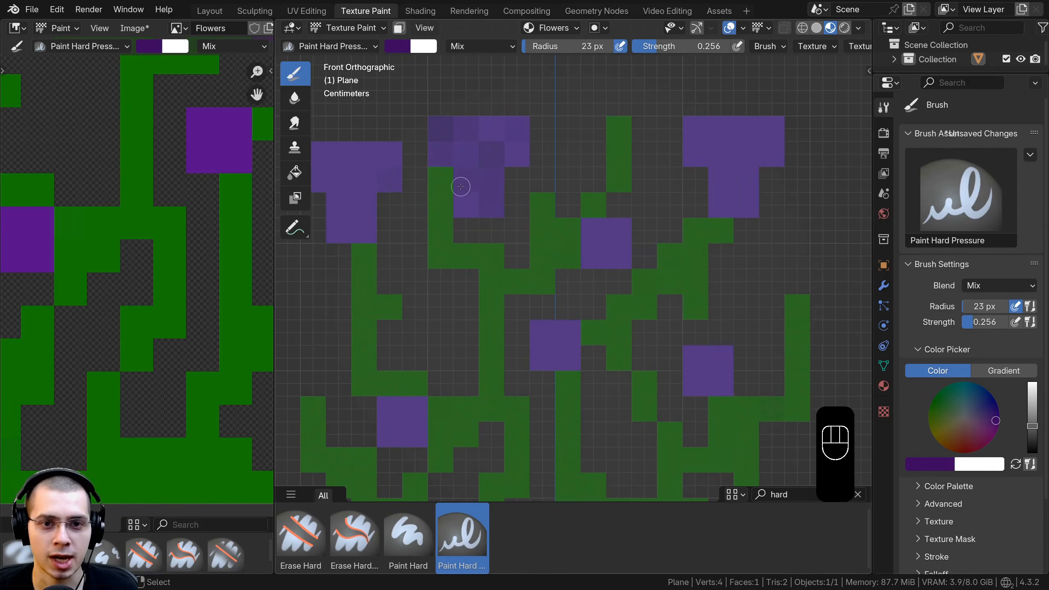
click(525, 133)
drag(731, 132, 773, 134)
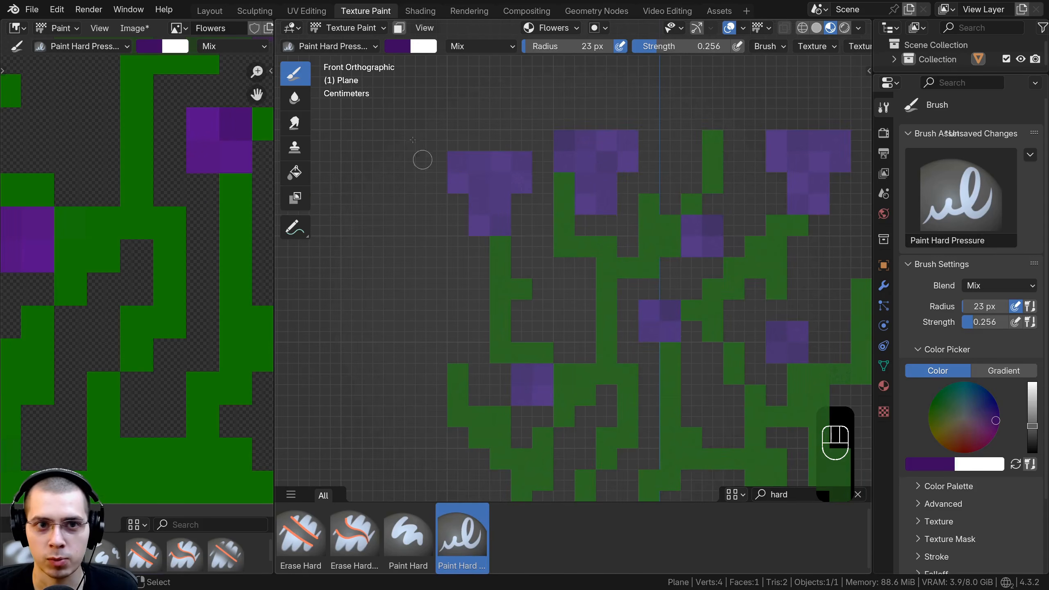
Step: Set the brush color to the muted violet #3F2B6D and tint individual pixels of the upper left flower heads
click(397, 48)
drag(500, 122, 485, 116)
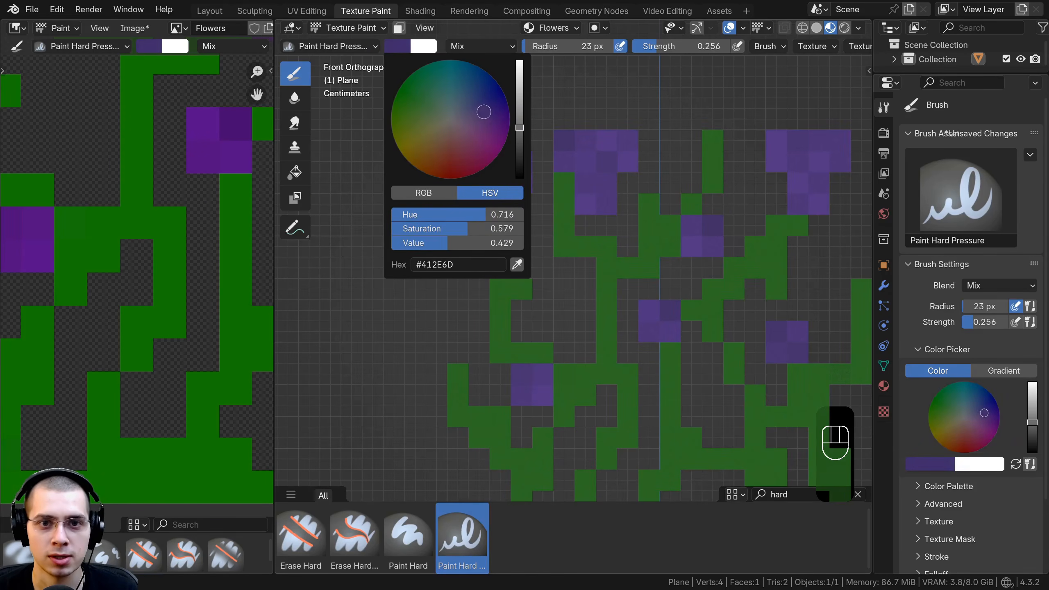
scroll(561, 227, up, 2)
click(599, 133)
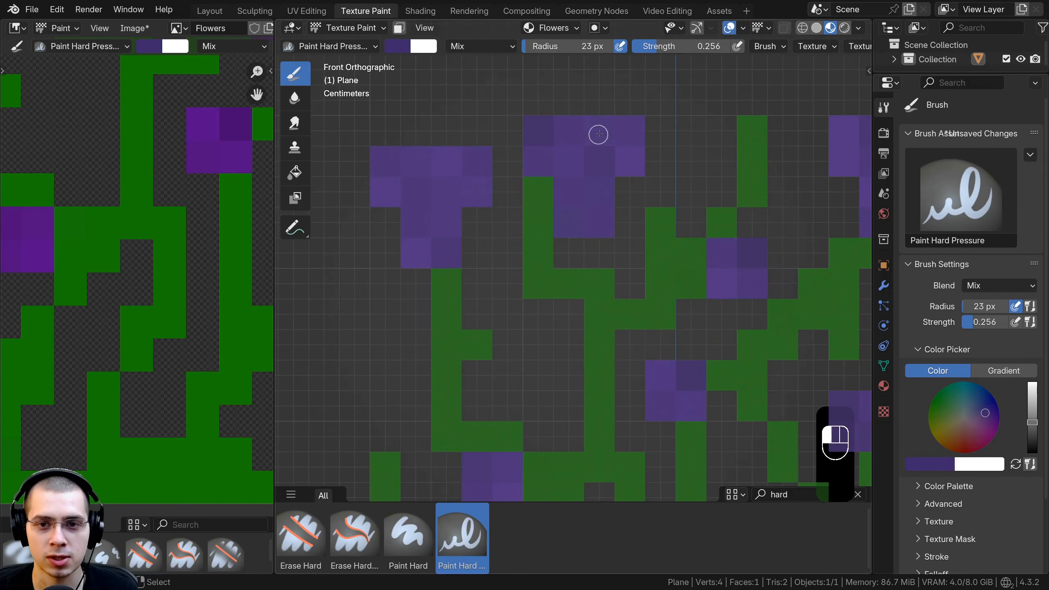
Step: Shift the brush color to a muted dark blue and tint single pixels across the flower heads and a bud
click(399, 46)
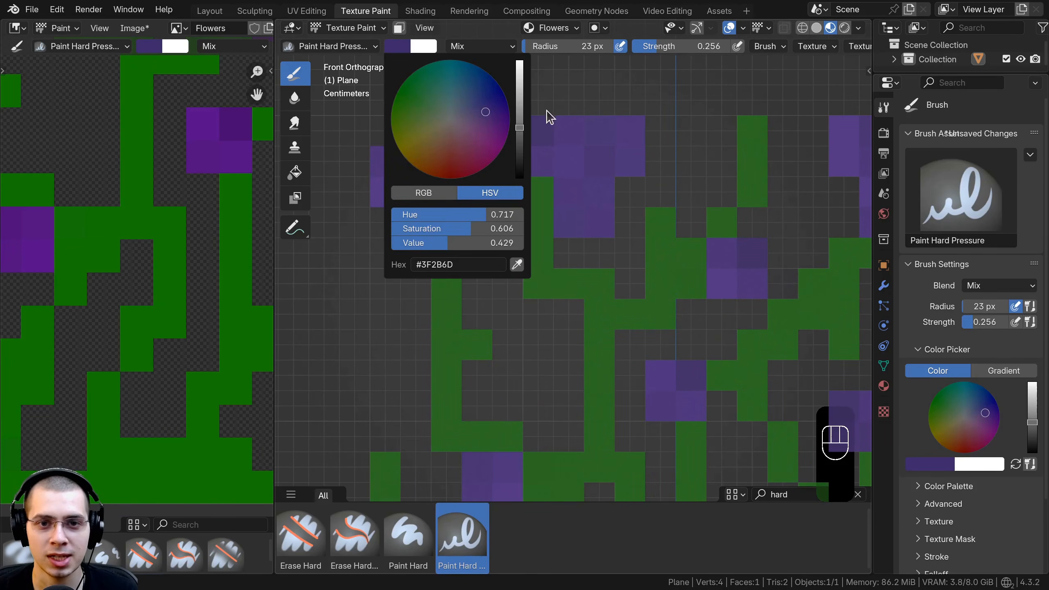
drag(483, 109, 479, 101)
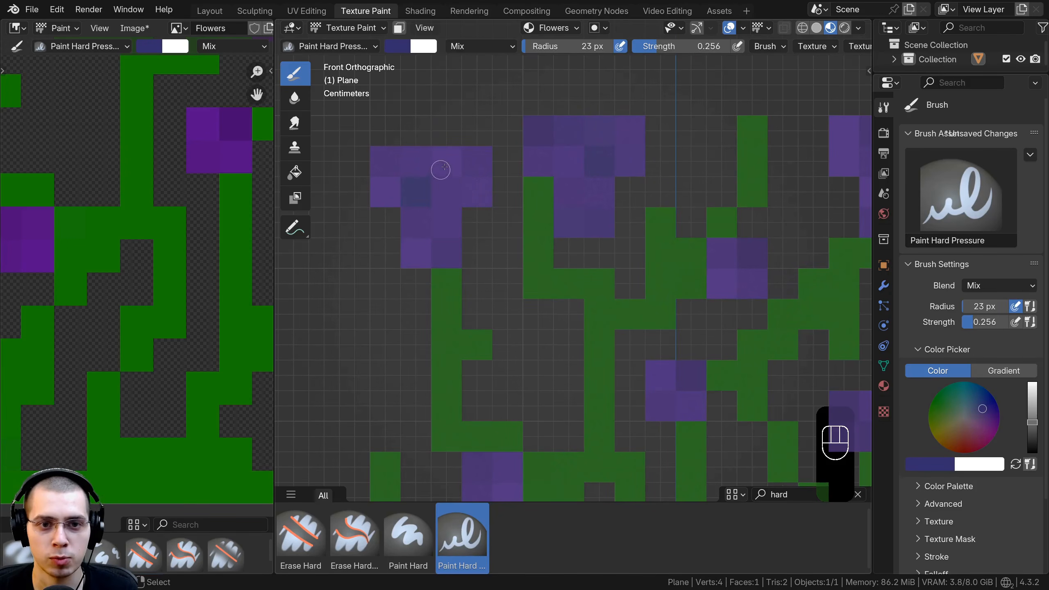
shift+middle_drag(444, 167, 633, 146)
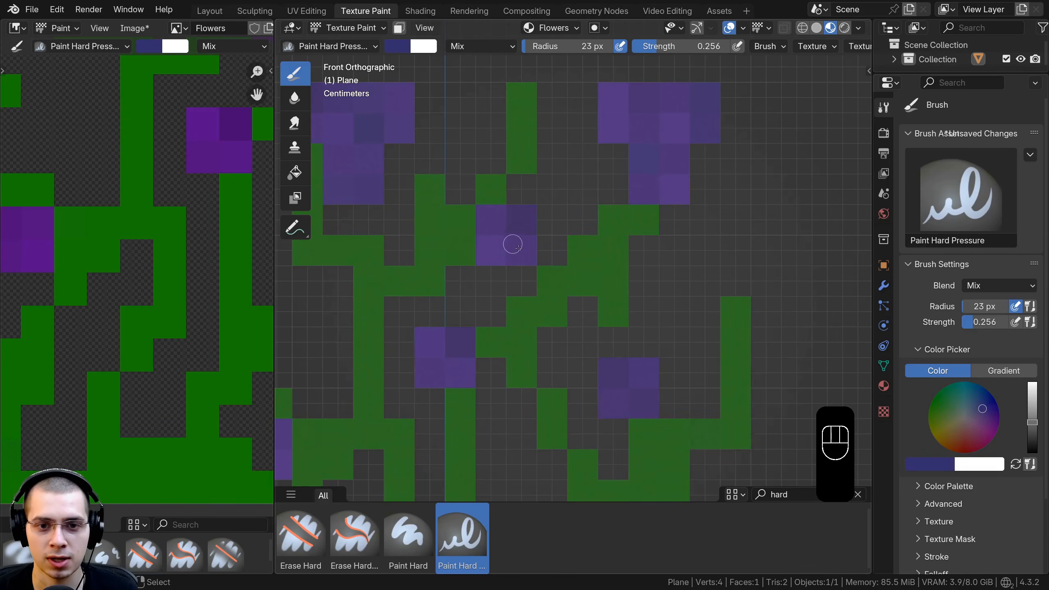
Step: Sample the stem green as the brush color and darken it
key(shift+x)
click(432, 219)
shift+middle_drag(424, 223, 534, 187)
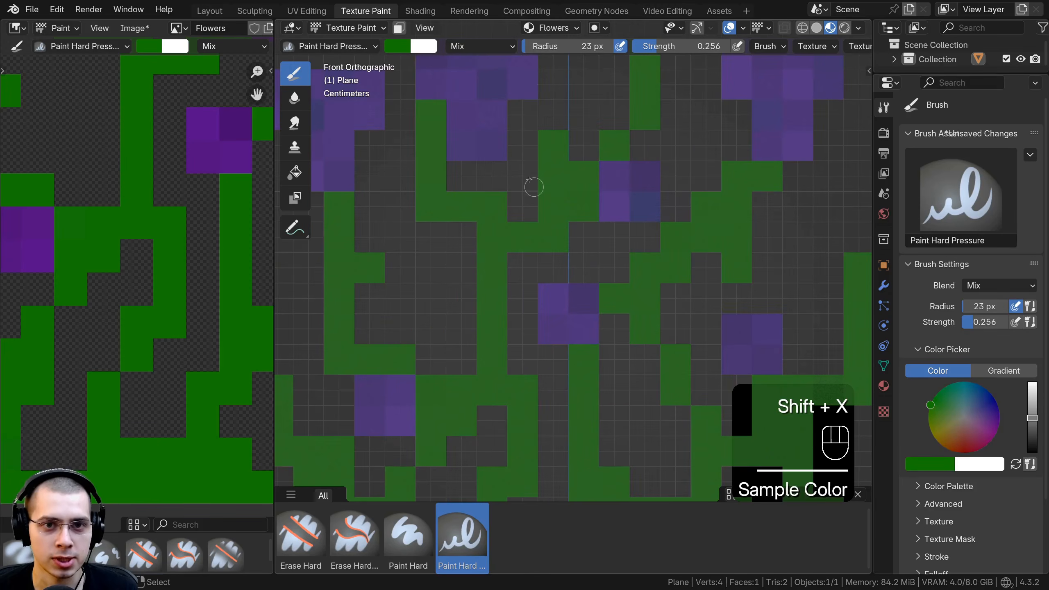
click(406, 49)
scroll(409, 56, down, 5)
scroll(409, 56, up, 2)
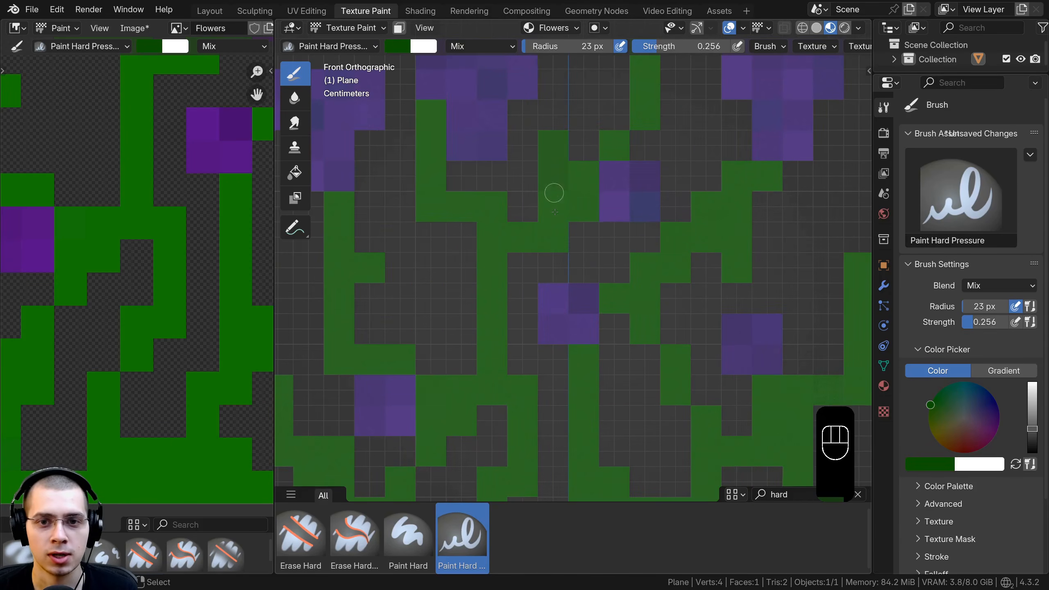
Step: Shade scattered pixels of the stems and the bottom row with the darker green
shift+middle_drag(497, 384, 477, 229)
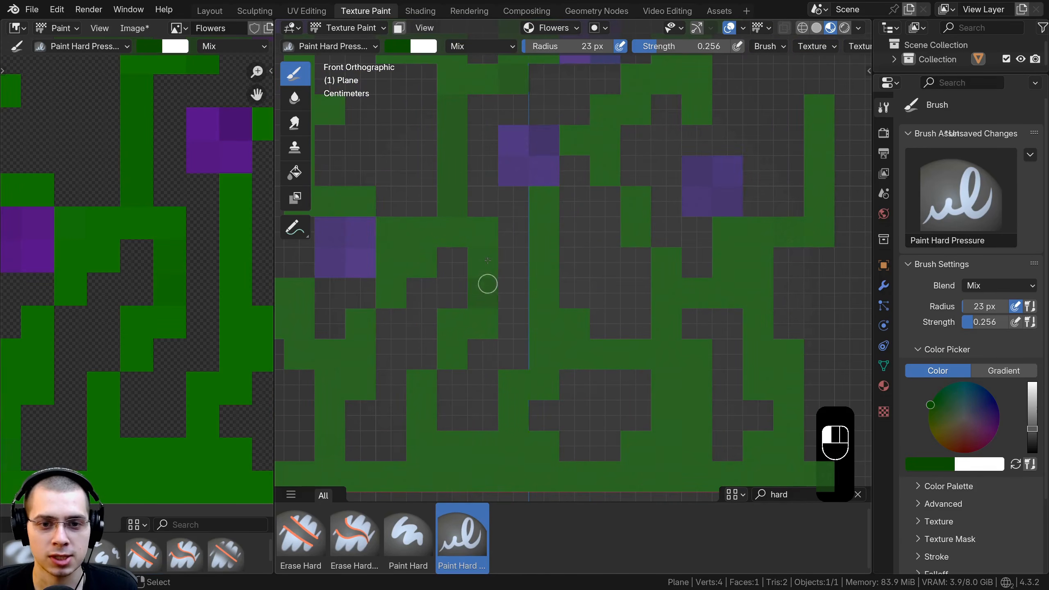
shift+middle_drag(716, 295, 664, 292)
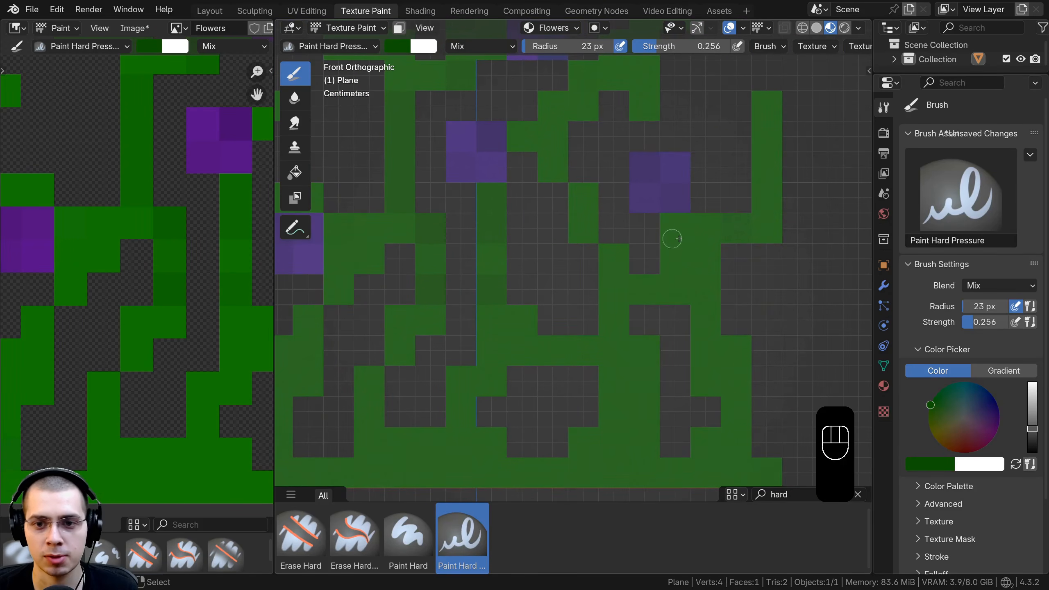
scroll(351, 168, down, 3)
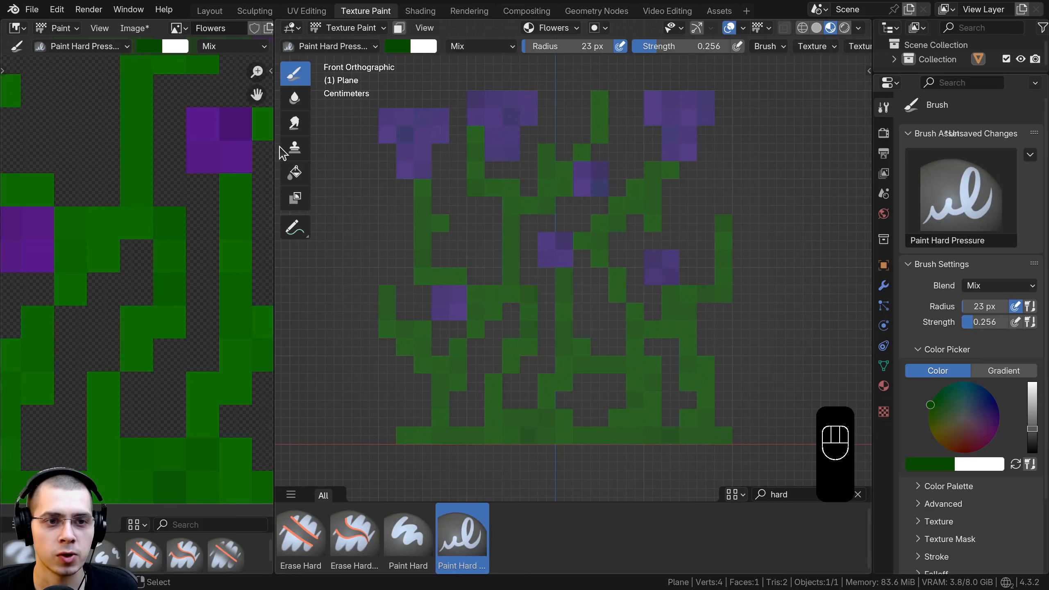
Step: Save the texture image as Flowers.png in PNG format with RGBA color, and save the Blender project file
drag(275, 149, 379, 149)
click(135, 28)
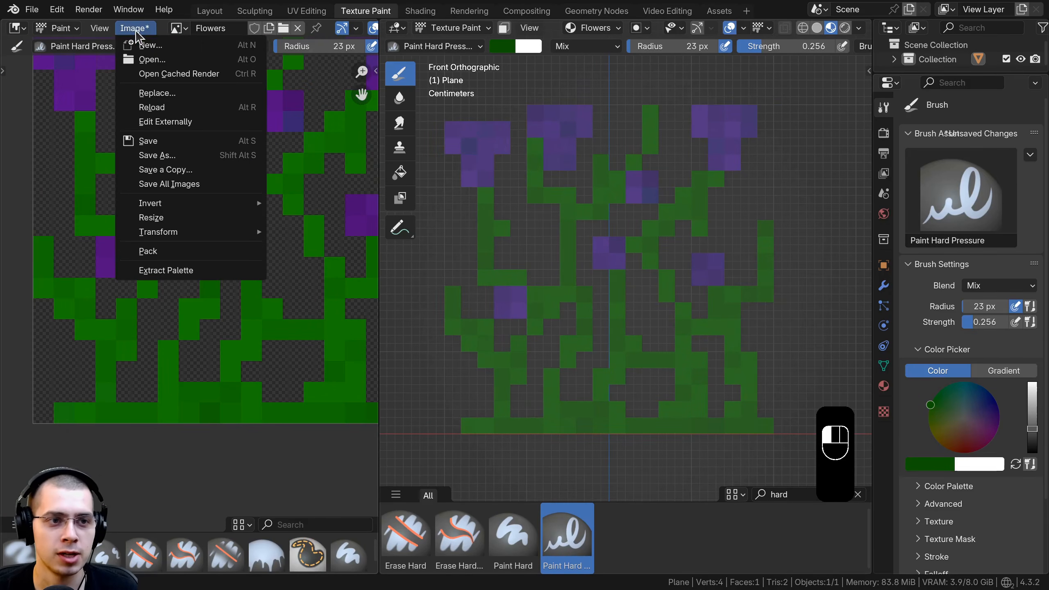
click(166, 158)
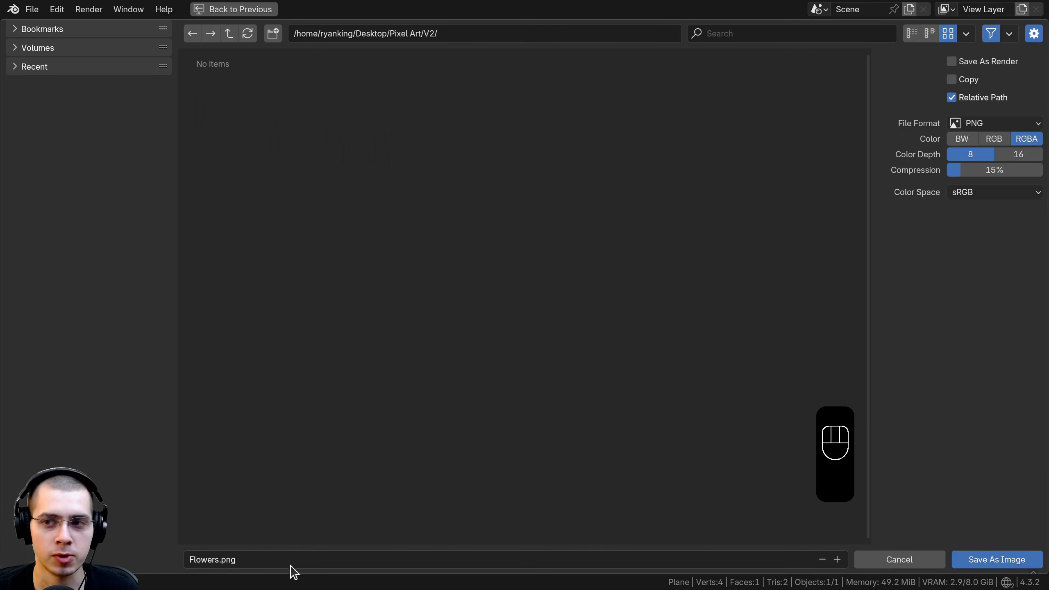
click(988, 124)
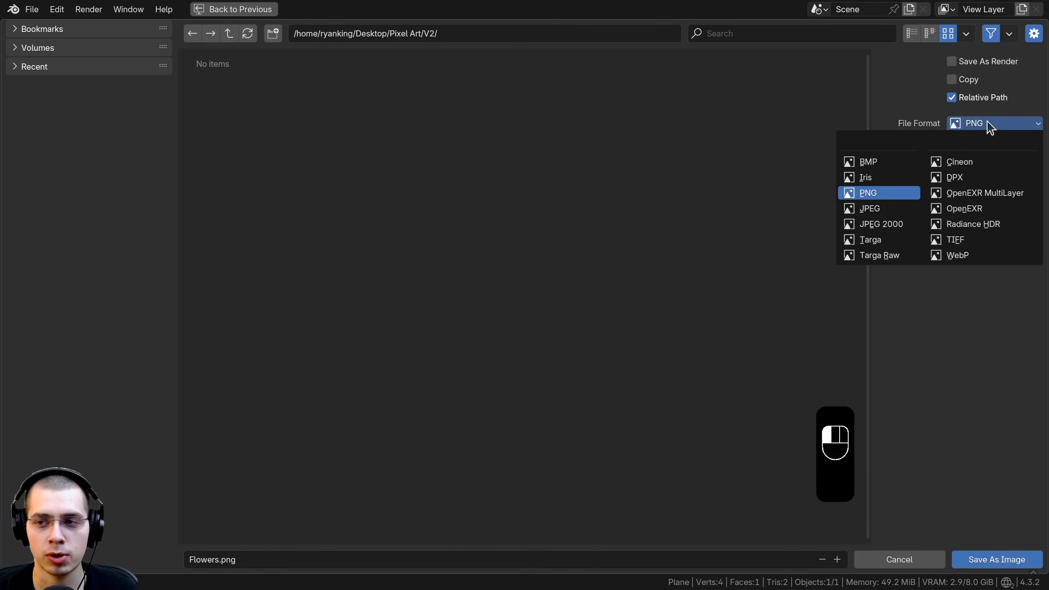
click(873, 195)
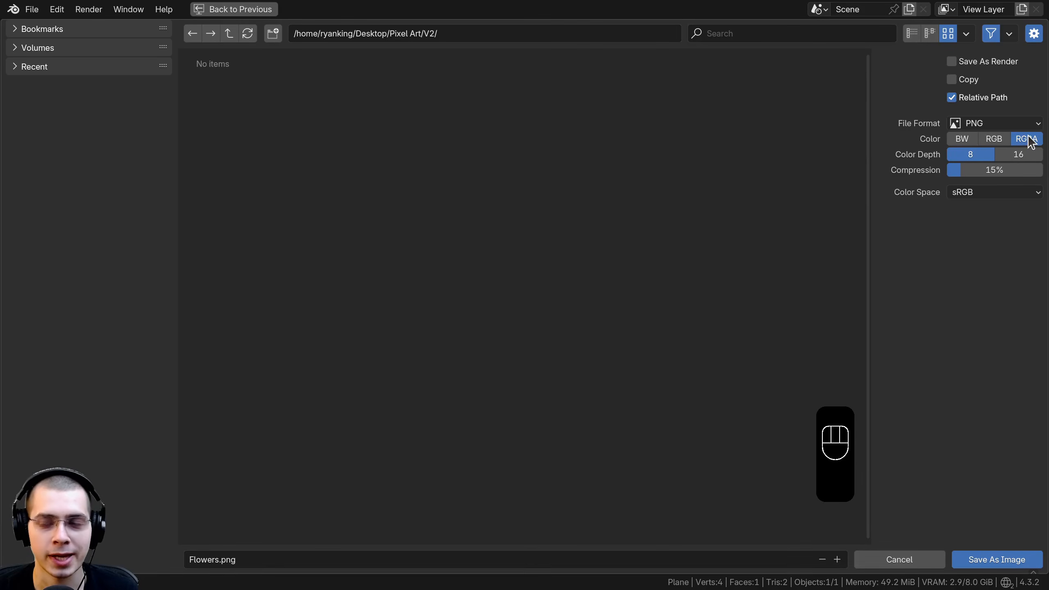
click(1003, 562)
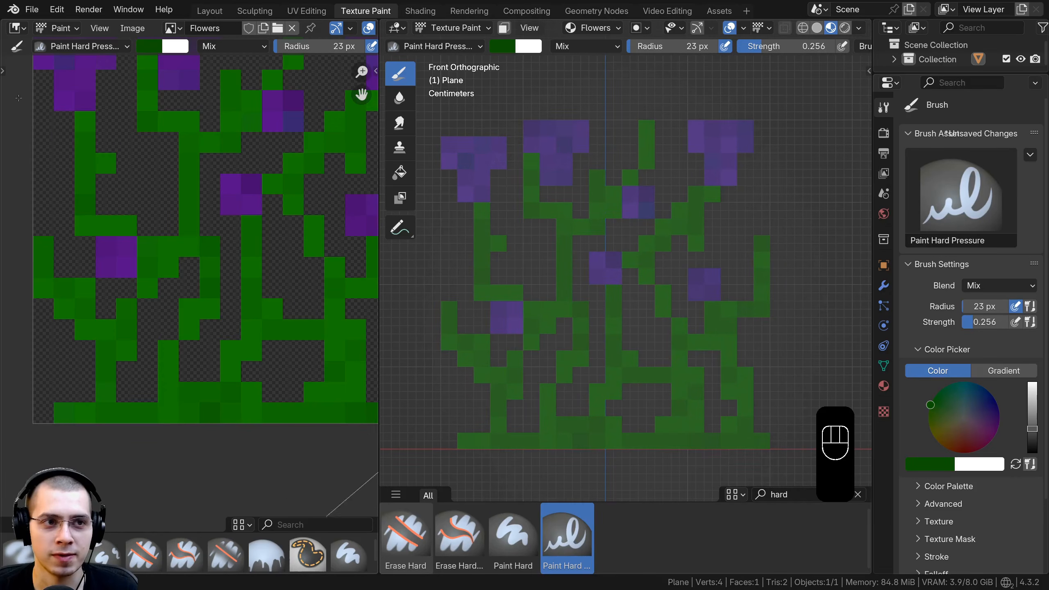
click(32, 9)
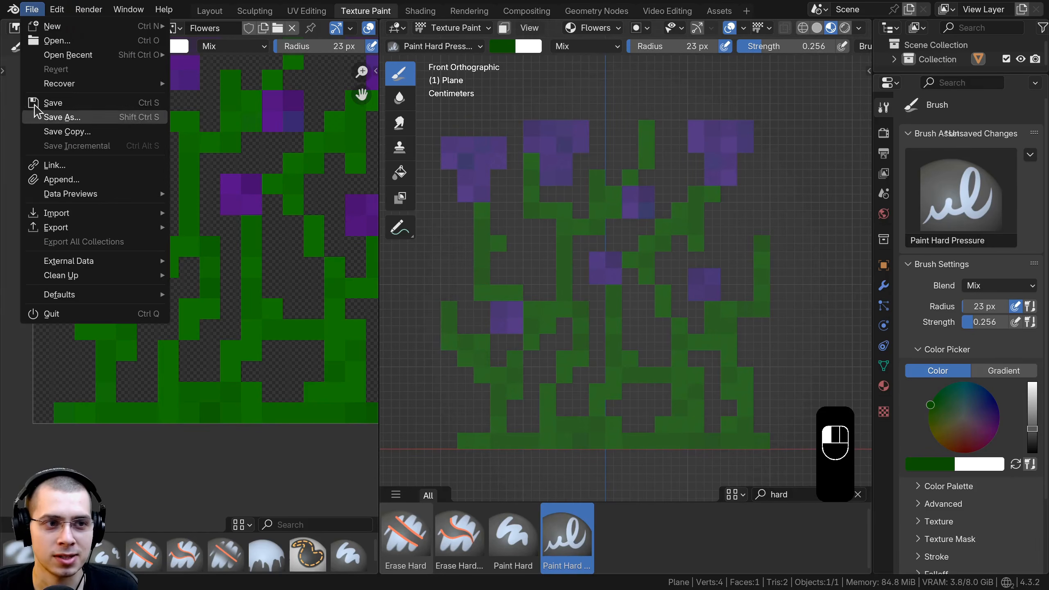
click(95, 103)
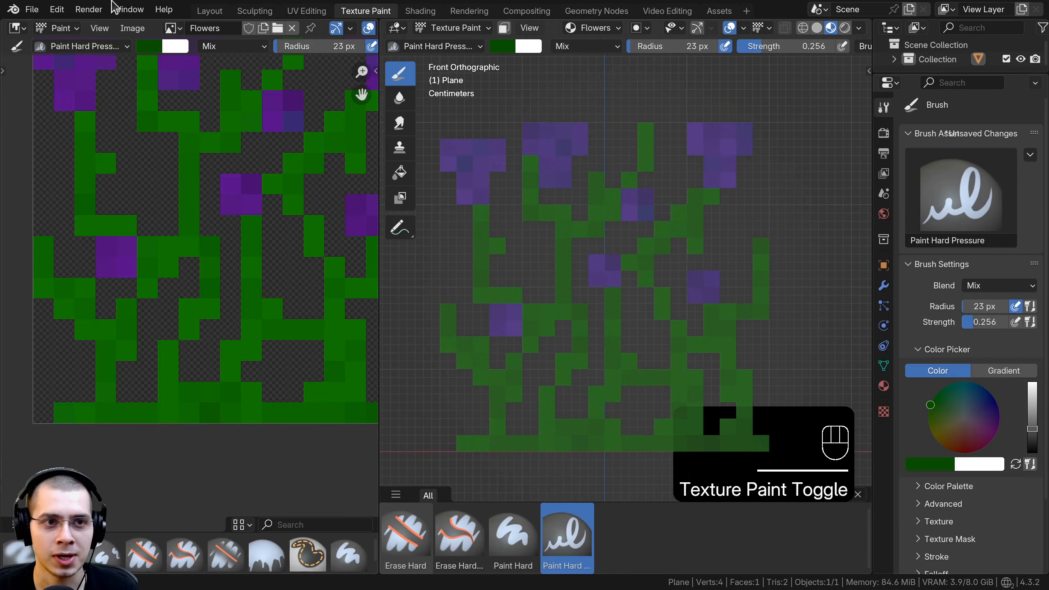
Step: Switch to the Layout workspace and show the flower plane in Material Preview shading
click(210, 10)
key(z)
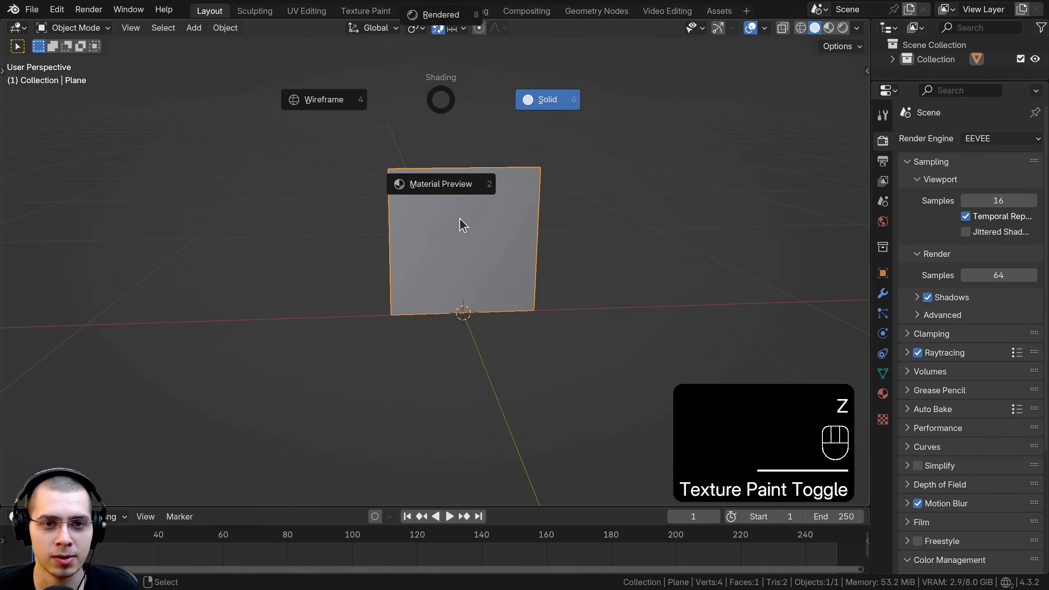
click(461, 223)
mouse_move(461, 223)
middle_down()
mouse_move(428, 300)
mouse_move(439, 306)
middle_up()
scroll(442, 250, down, 7)
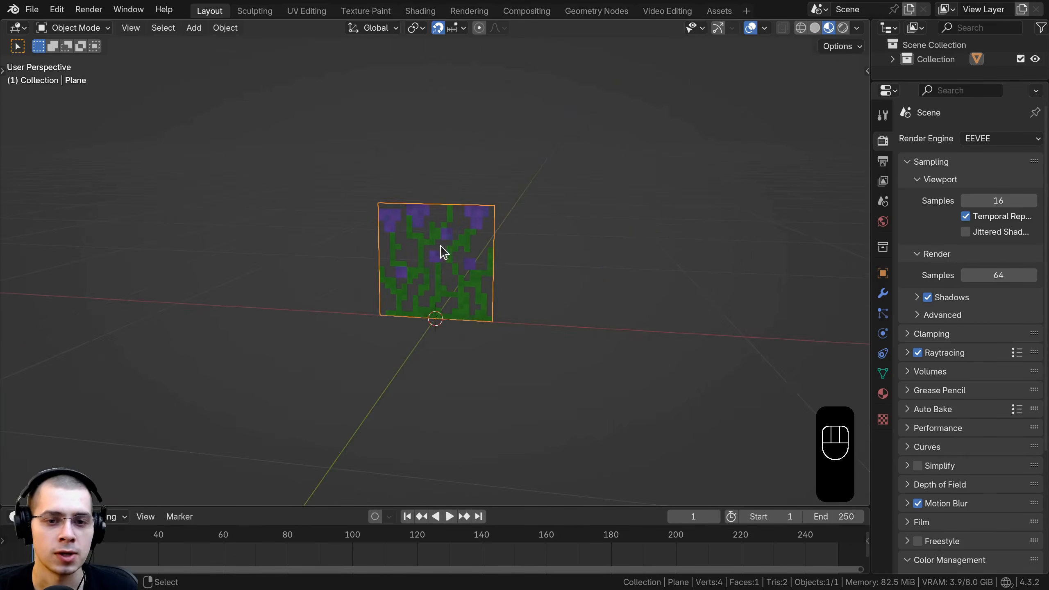
Step: Move the flower plane along the X axis, away from the world origin in the negative direction
shift+middle_drag(450, 252, 481, 254)
middle_drag(481, 254, 556, 259)
scroll(567, 260, up, 2)
key(g)
key(x)
click(276, 243)
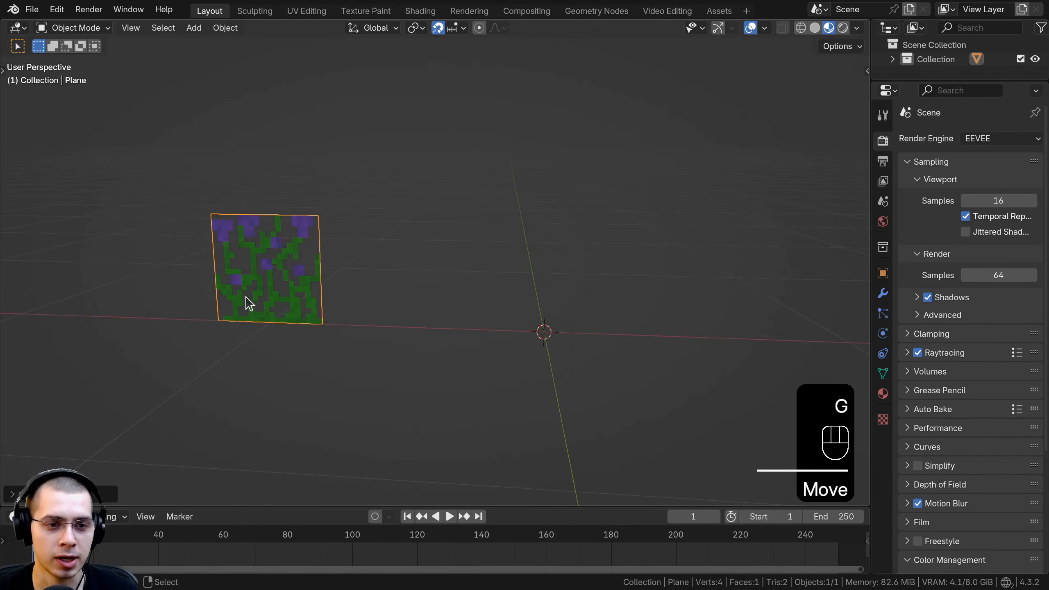
Step: Duplicate the flower plane and slide the copy along the X axis to the world origin
shift+middle_drag(297, 284, 288, 292)
scroll(314, 268, down, 3)
key(shift+d)
key(x)
click(490, 240)
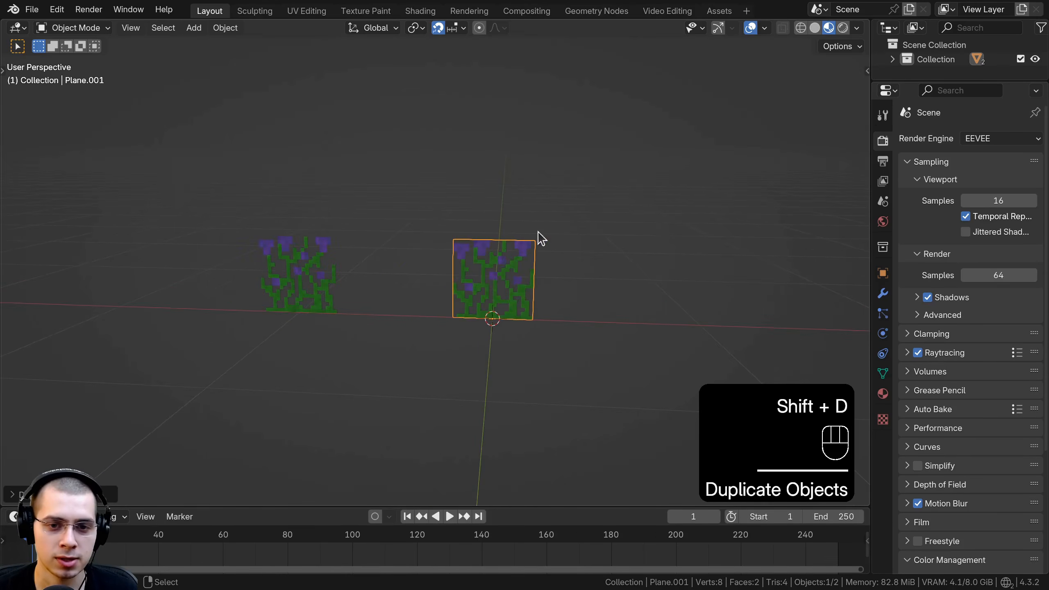
Step: Inside the copy's mesh, duplicate the plane and rotate the duplicate 90 degrees around Z to form a cross
key(Tab)
shift+middle_drag(539, 234, 491, 237)
scroll(491, 237, up, 2)
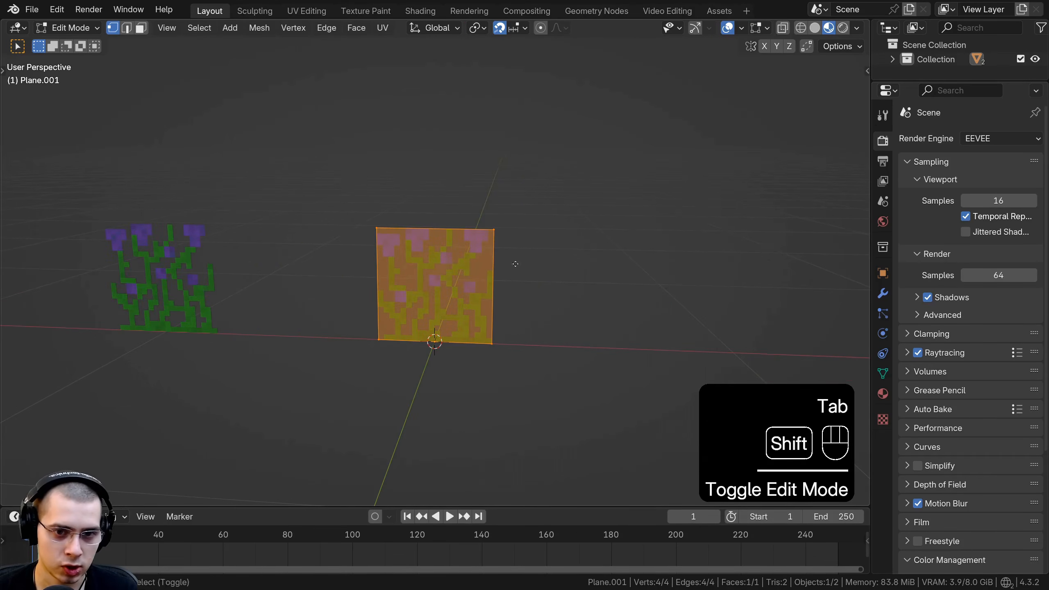
key(shift+d)
key(r)
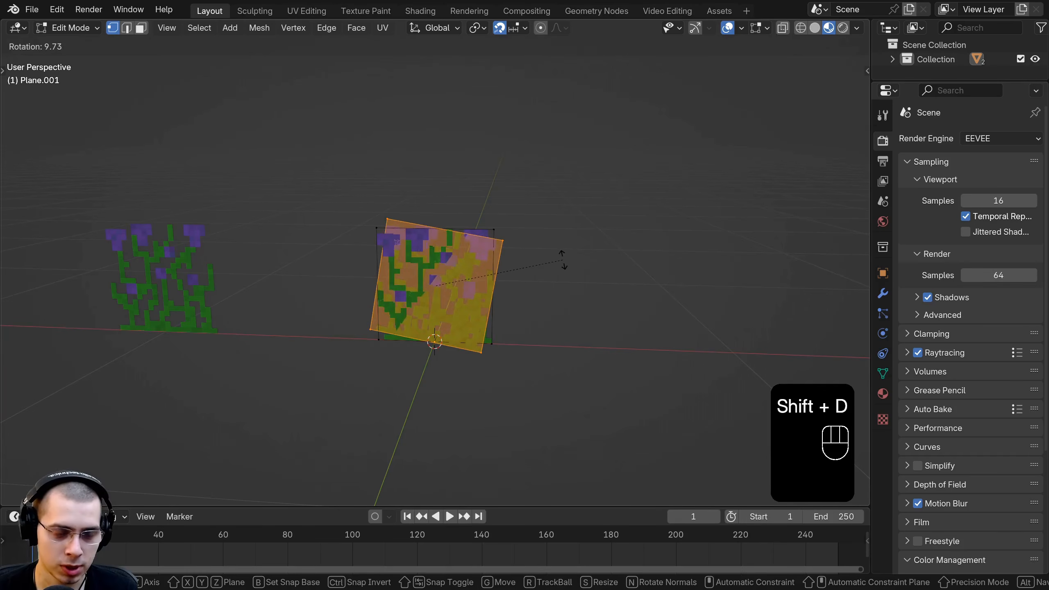
text(z90)
key(Return)
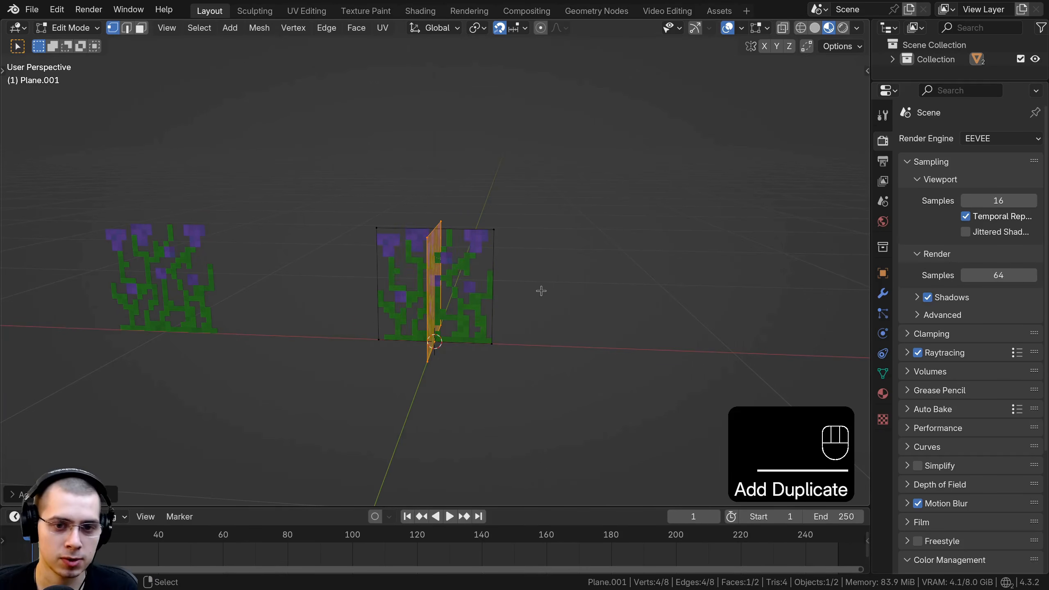
key(Tab)
Step: Select both the single plane and the crossed flowers and move them together along negative X to free the origin
middle_drag(541, 291, 440, 261)
key(a)
right_click(441, 262)
key(g)
right_click(502, 195)
middle_drag(502, 195, 537, 274)
scroll(537, 275, up, 3)
middle_drag(479, 257, 430, 299)
scroll(430, 298, down, 5)
shift+right_click(316, 294)
key(g)
click(223, 300)
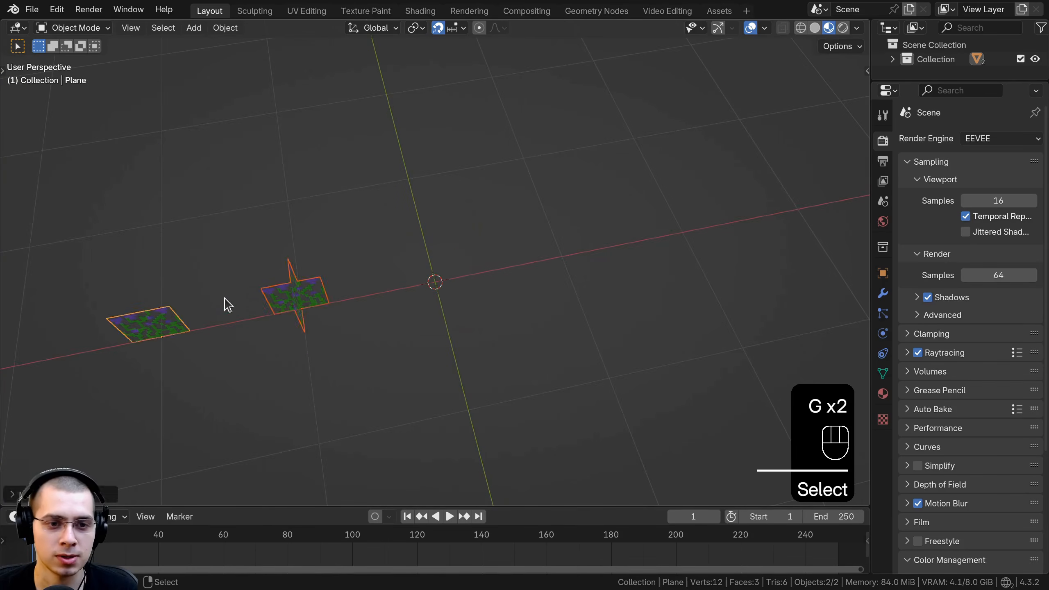
Step: Duplicate the original single flower plane and place the copy at the world origin
key(a)
right_click(271, 305)
right_click(175, 325)
click(451, 269)
middle_drag(451, 269, 427, 230)
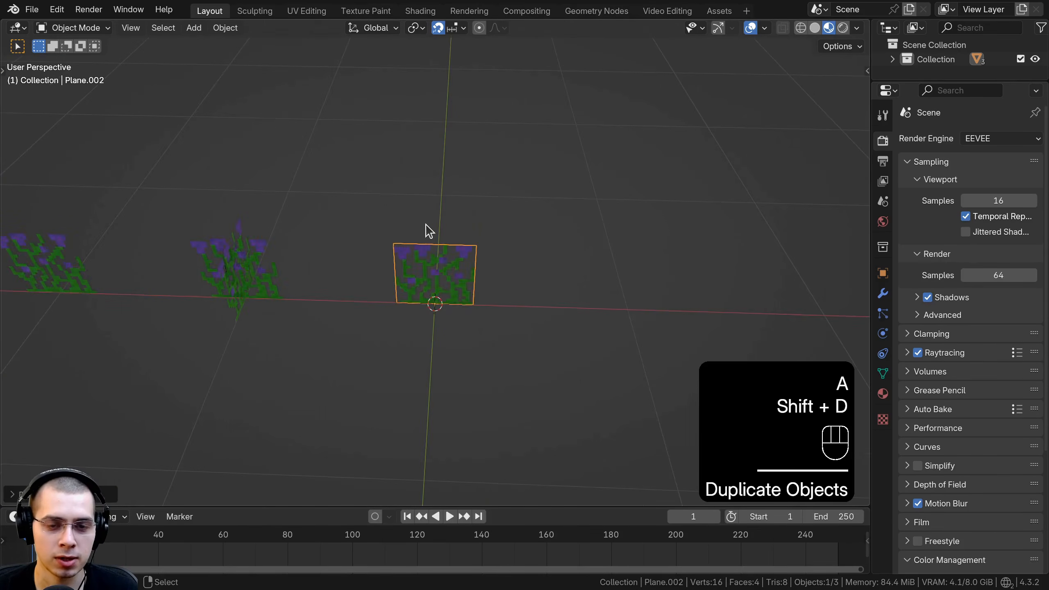
Step: Within the new copy's mesh, duplicate the plane and offset the duplicate about 0.1 m along positive Y
key(Tab)
key(a)
key(a)
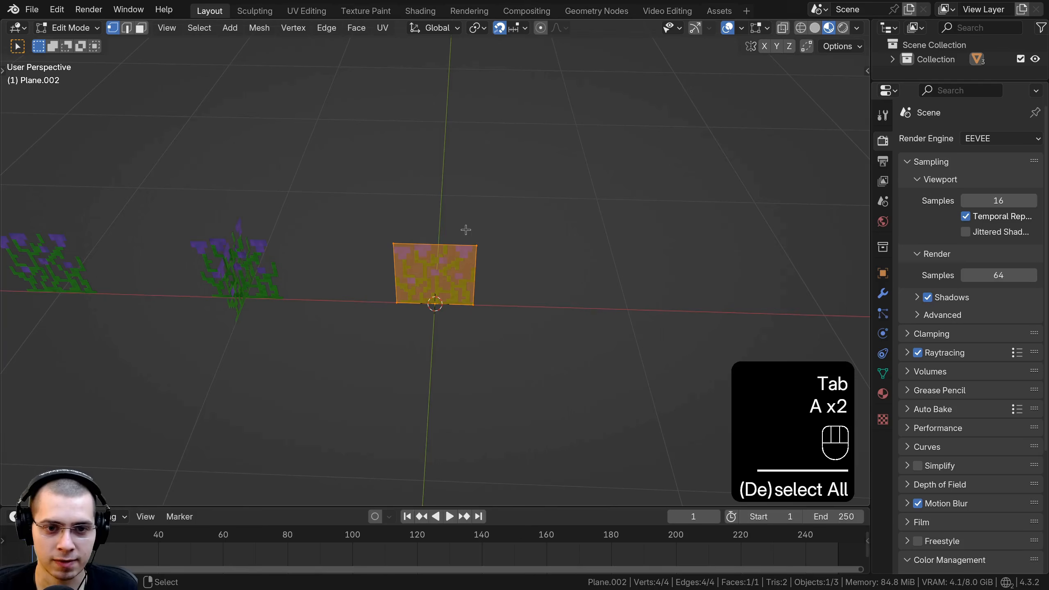
key(KP_7)
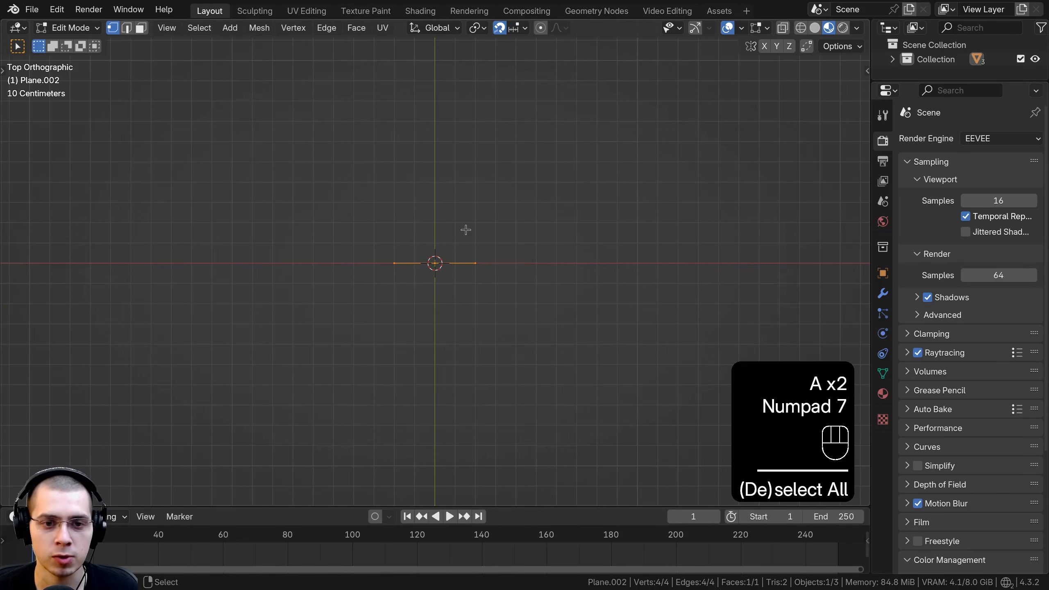
scroll(457, 244, up, 5)
key(shift+d)
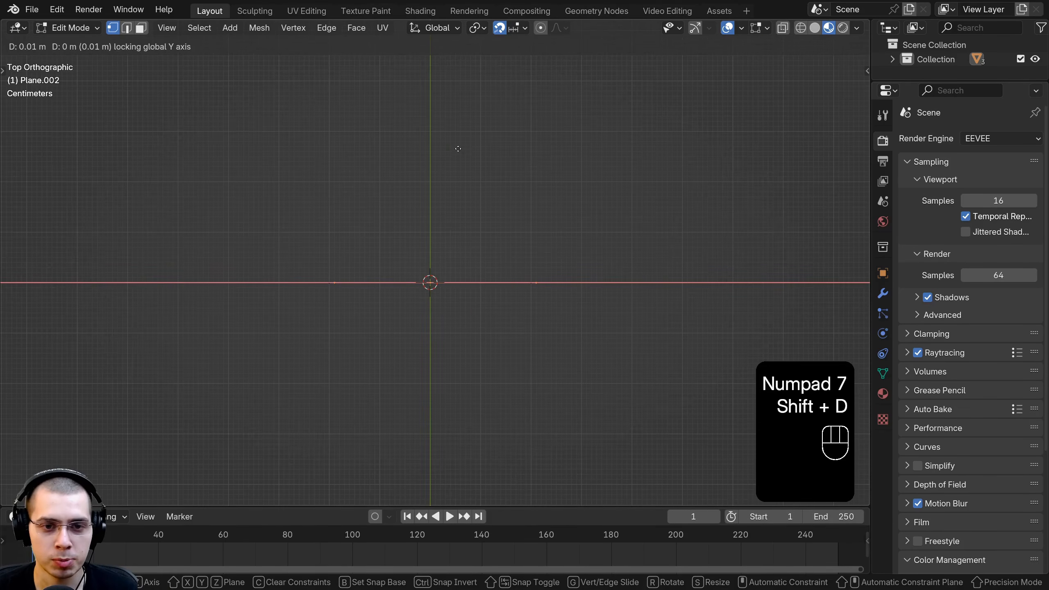
right_click(438, 276)
key(g)
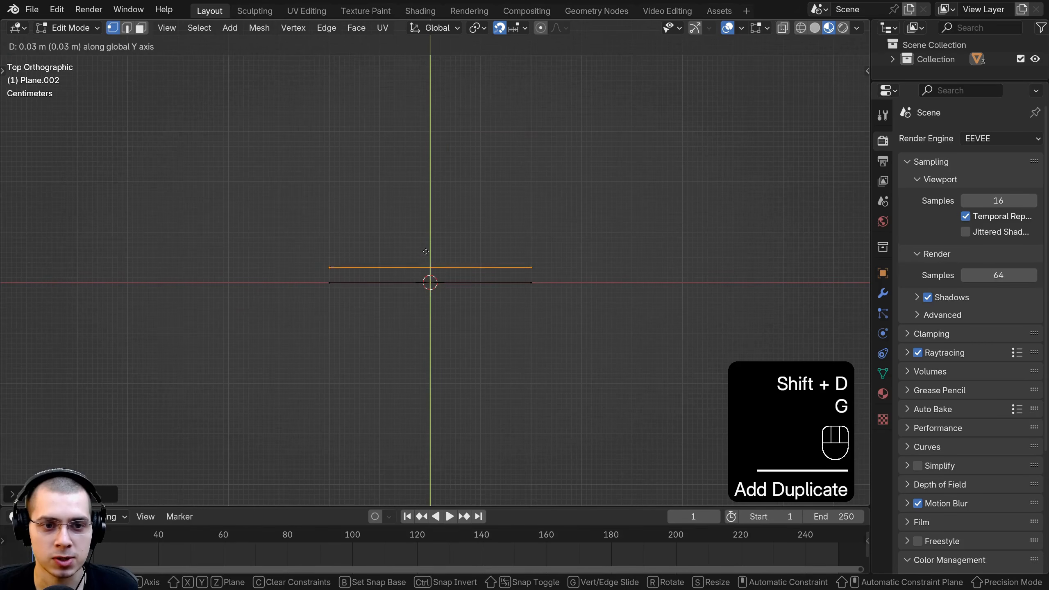
click(424, 226)
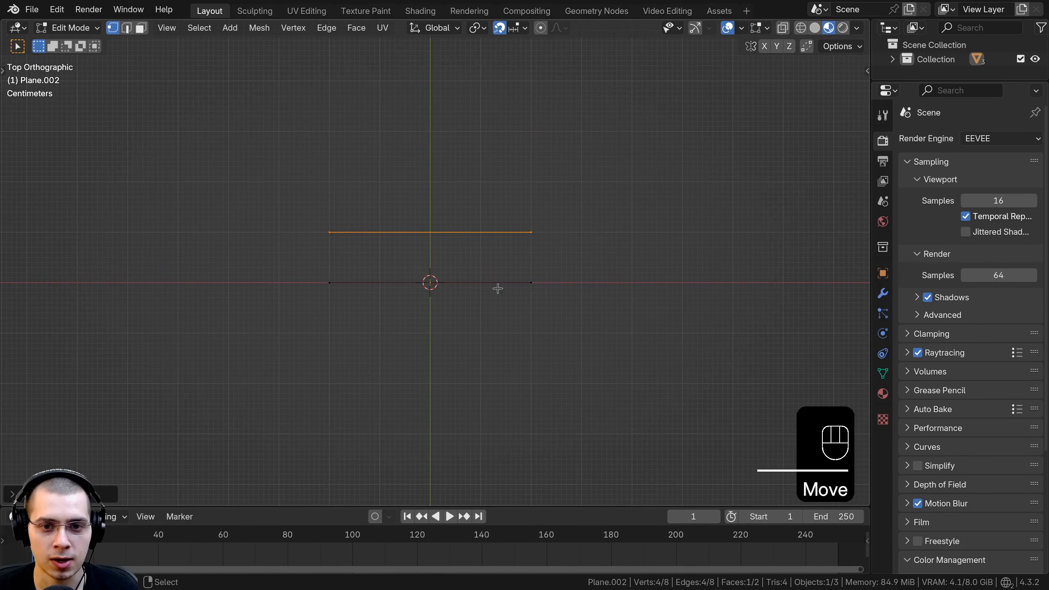
Step: Duplicate the offset plane and place it about 0.1 m from the center on the negative Y side
scroll(489, 258, up, 2)
key(shift+d)
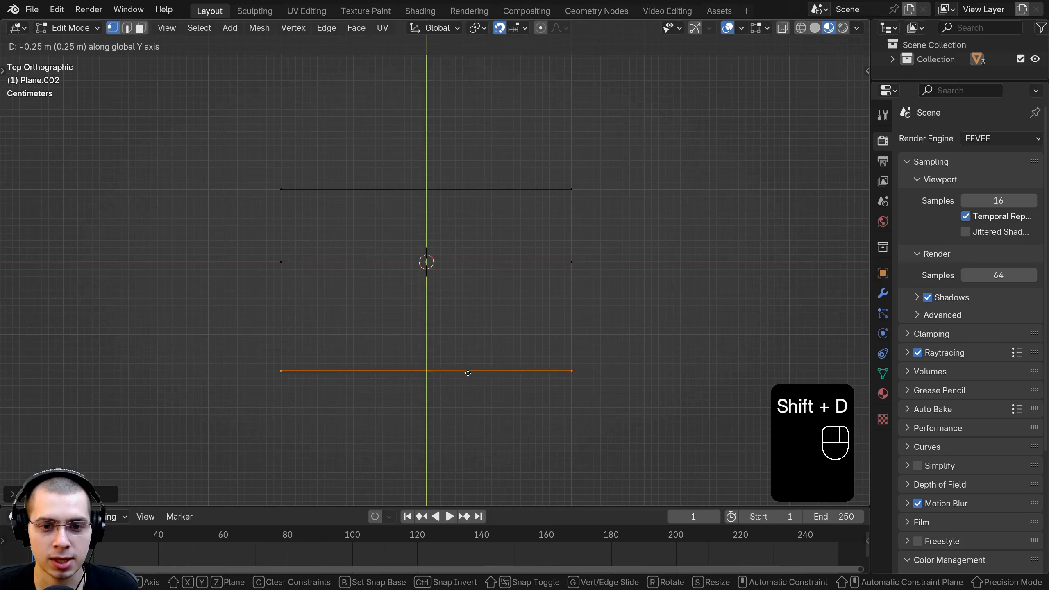
click(469, 349)
key(g)
click(537, 337)
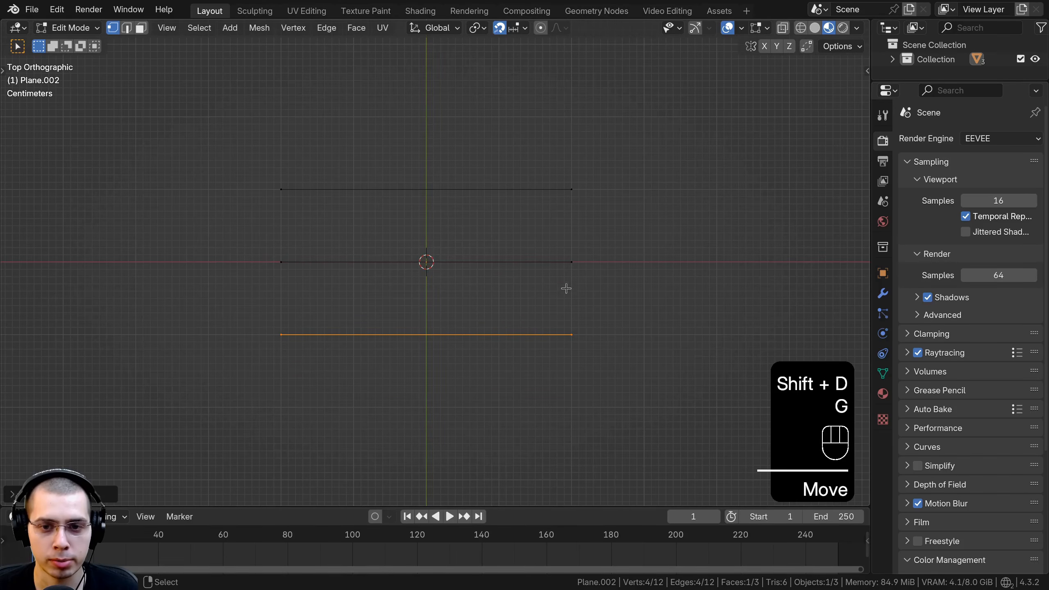
Step: Duplicate all three parallel planes, rotate the duplicates 90 degrees into a crossing grid, and return to Object Mode
scroll(526, 323, down, 2)
key(a)
key(a)
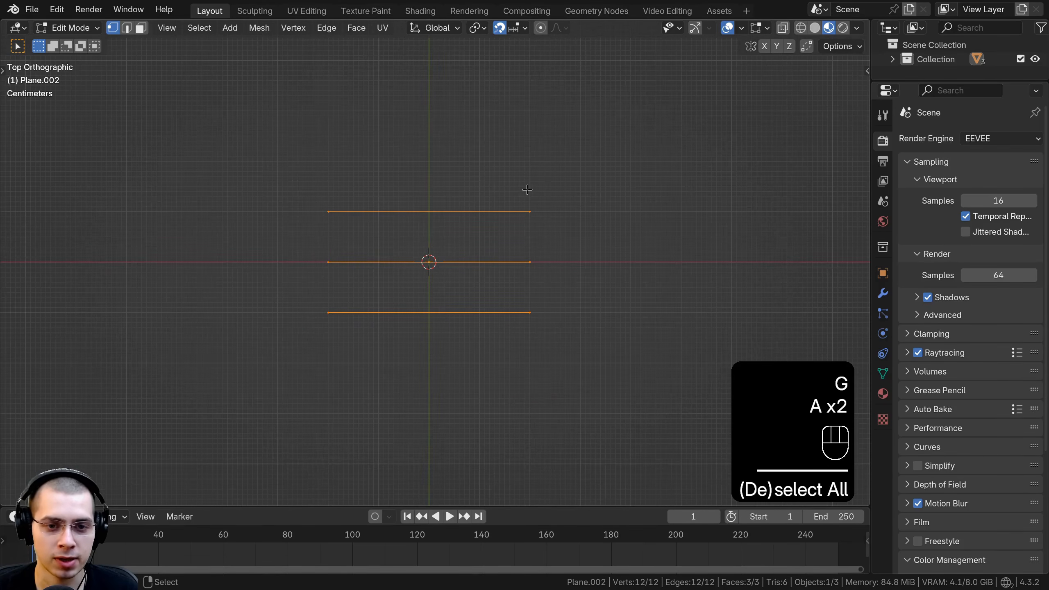
key(shift+d)
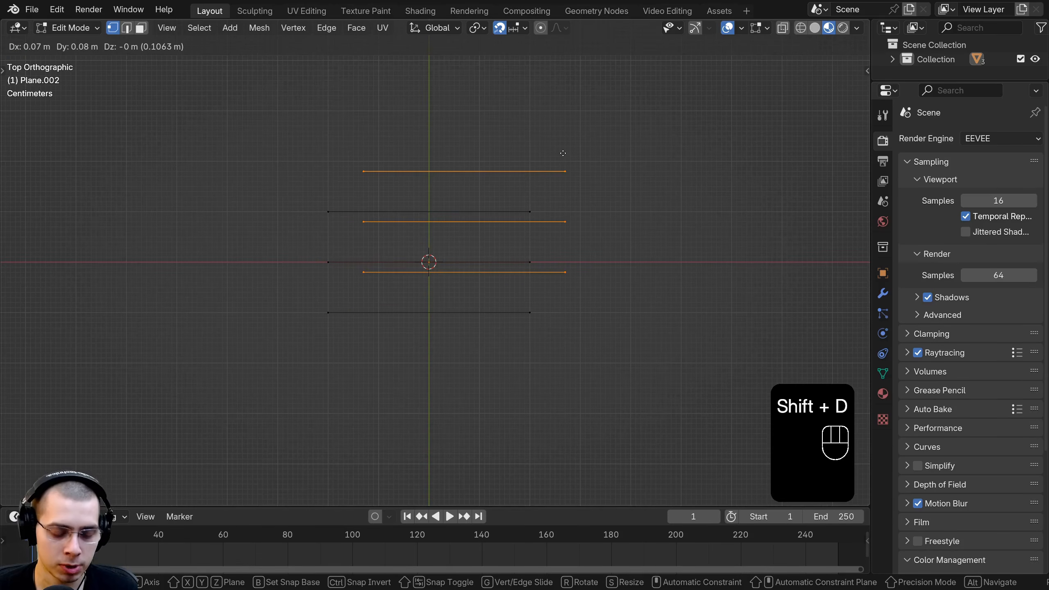
text(r)
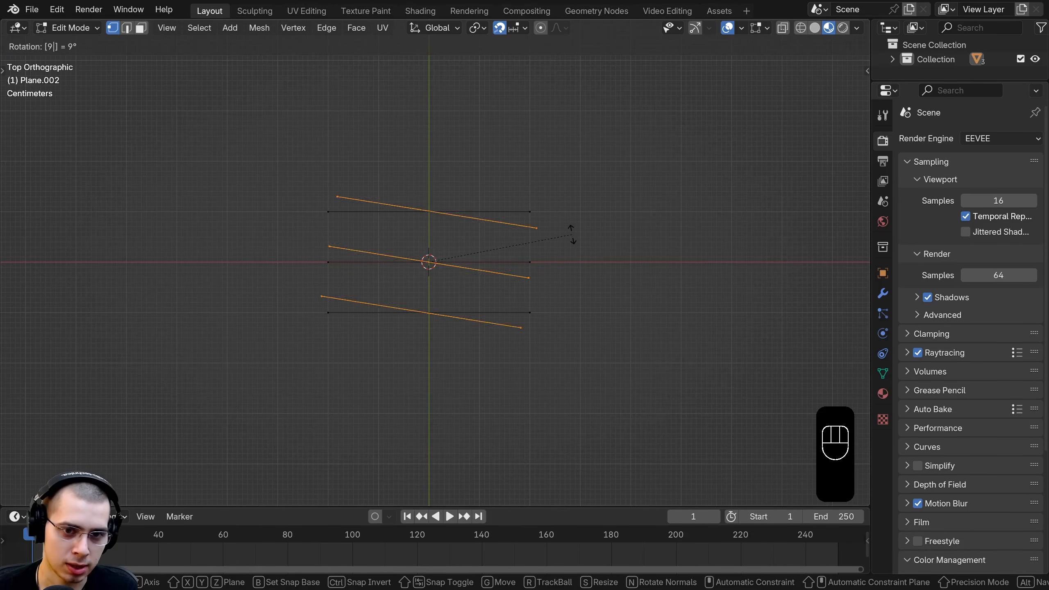
text(90)
click(570, 234)
middle_drag(543, 372, 461, 258)
key(Tab)
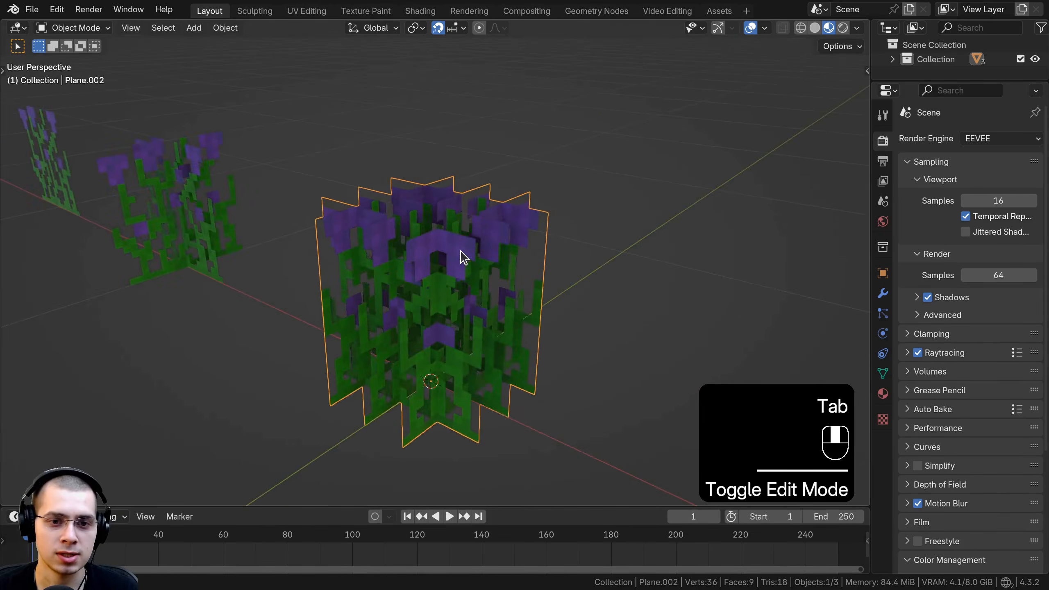
Step: Shift all the flower assets along negative X and duplicate the single flower plane to the world origin
scroll(462, 258, down, 4)
key(a)
middle_drag(361, 241, 462, 264)
scroll(450, 279, up, 5)
scroll(473, 240, down, 4)
scroll(472, 241, down, 3)
key(KP_Decimal)
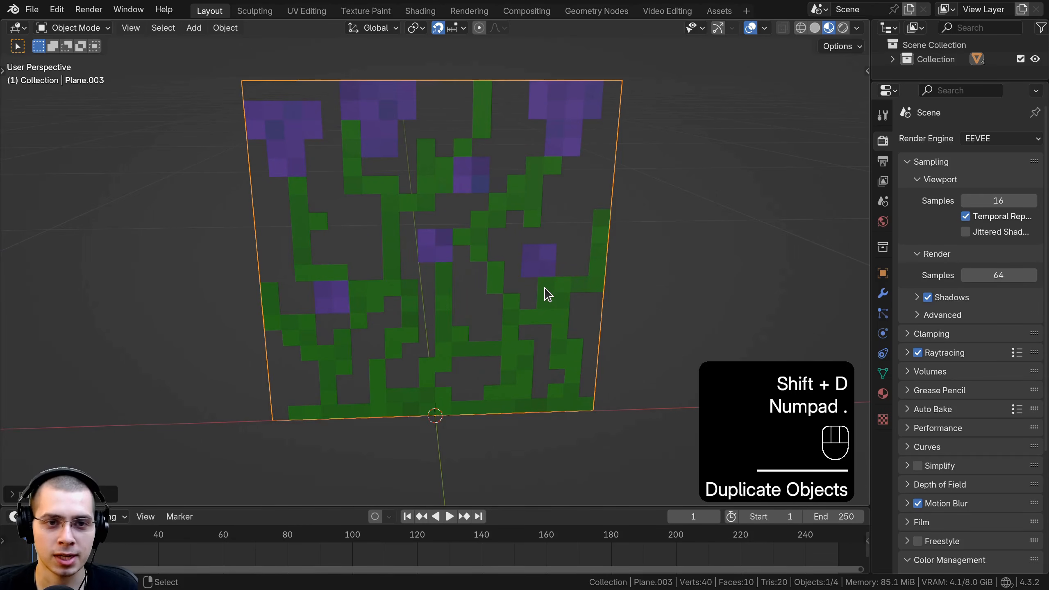
Step: In front view, duplicate the new copy's plane within its mesh and move the duplicate up along Z, just above the original
middle_drag(356, 138, 393, 141)
key(KP_1)
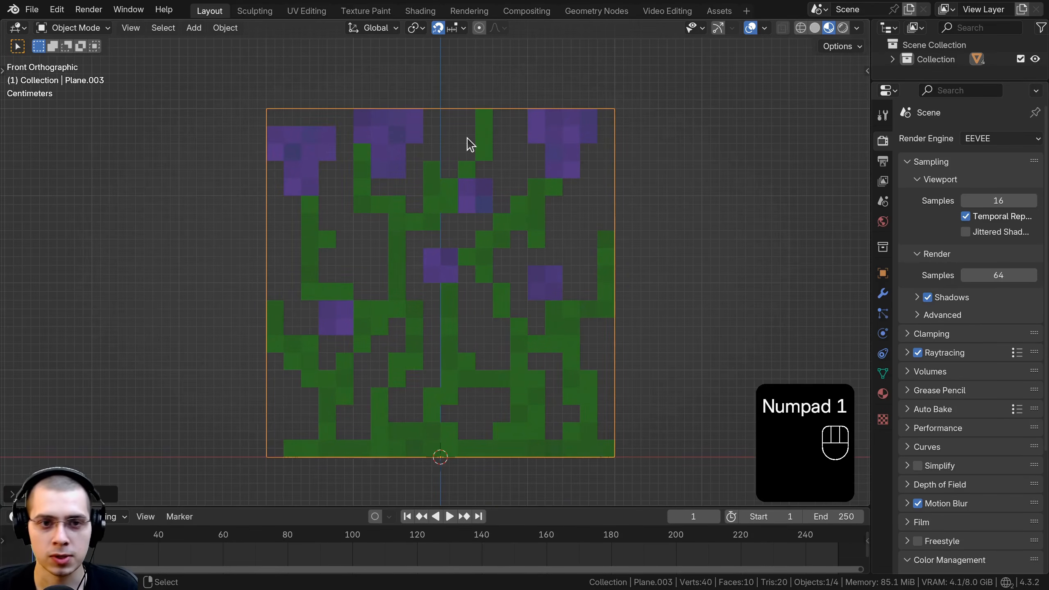
key(Tab)
scroll(470, 145, down, 3)
key(shift+d)
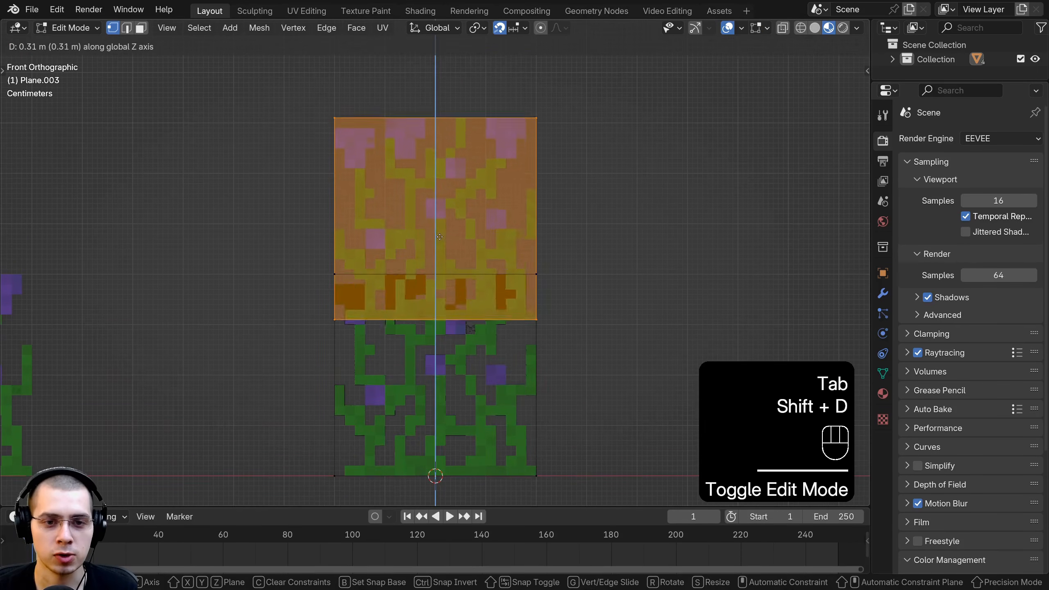
click(434, 224)
Step: Knife-cut the T-shaped outline of the second purple flower head from the left on the upper plane
scroll(431, 236, up, 2)
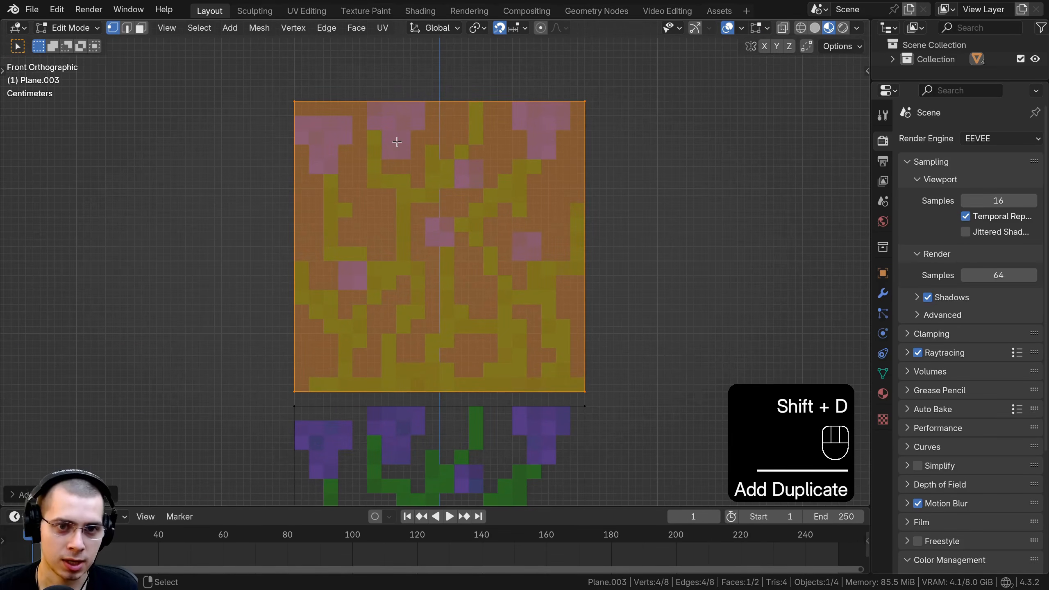
key(k)
shift+middle_drag(401, 122, 423, 286)
scroll(426, 258, up, 2)
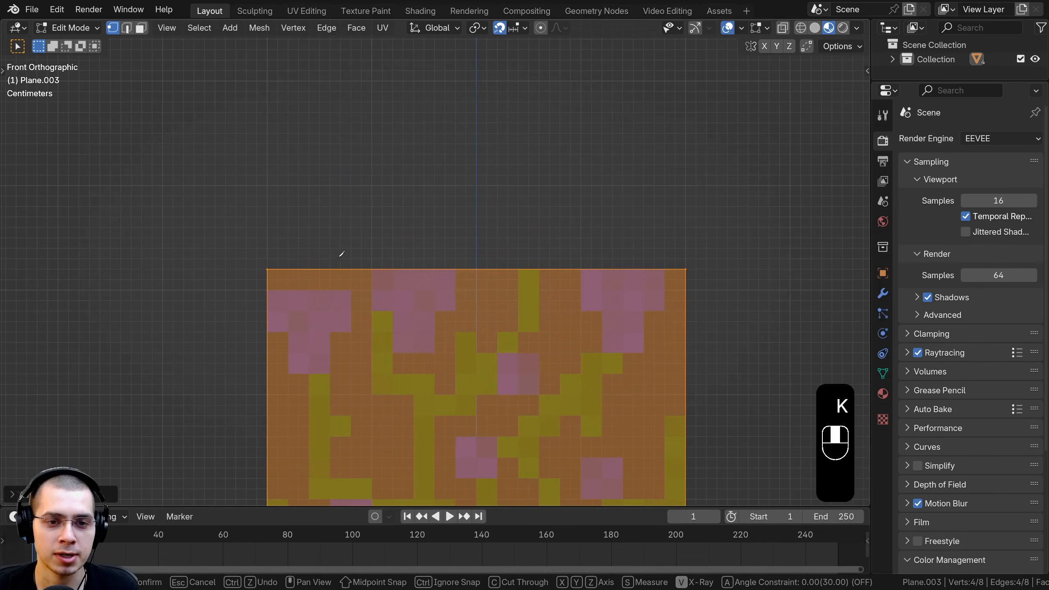
scroll(342, 254, up, 4)
shift+middle_drag(384, 248, 371, 188)
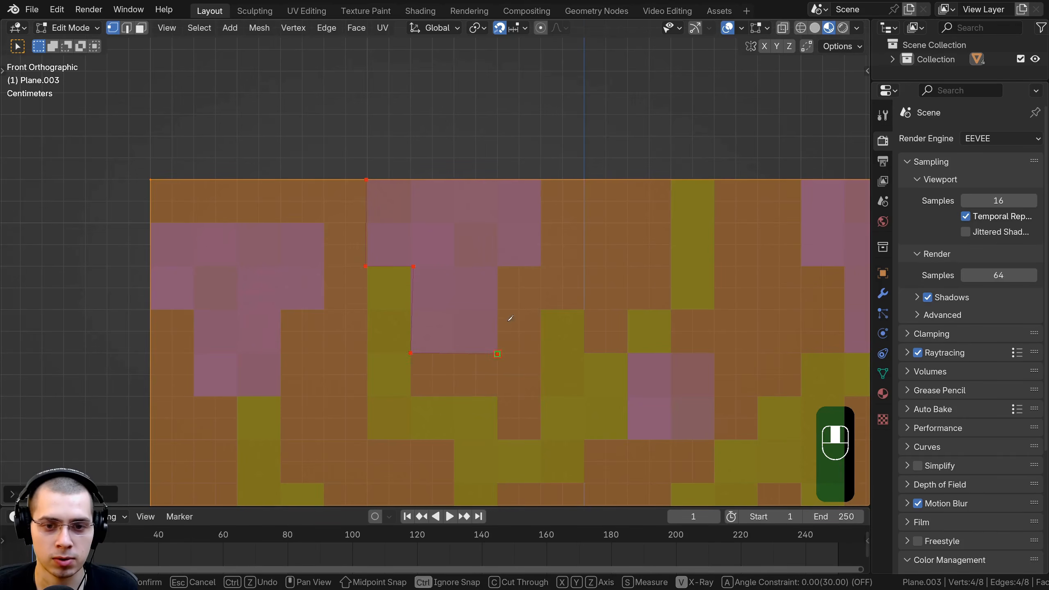
click(537, 181)
key(Return)
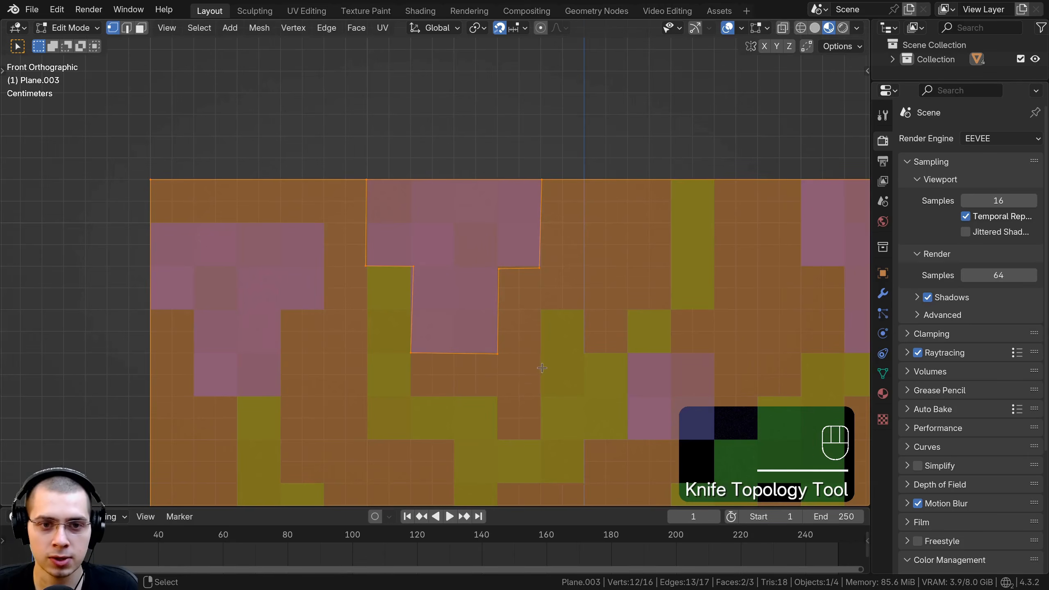
Step: In face select mode, delete the plane faces surrounding the T-shaped flower-head cut-out, keeping only the T-shaped face
shift+middle_drag(171, 178, 152, 53)
click(141, 28)
scroll(475, 269, down, 6)
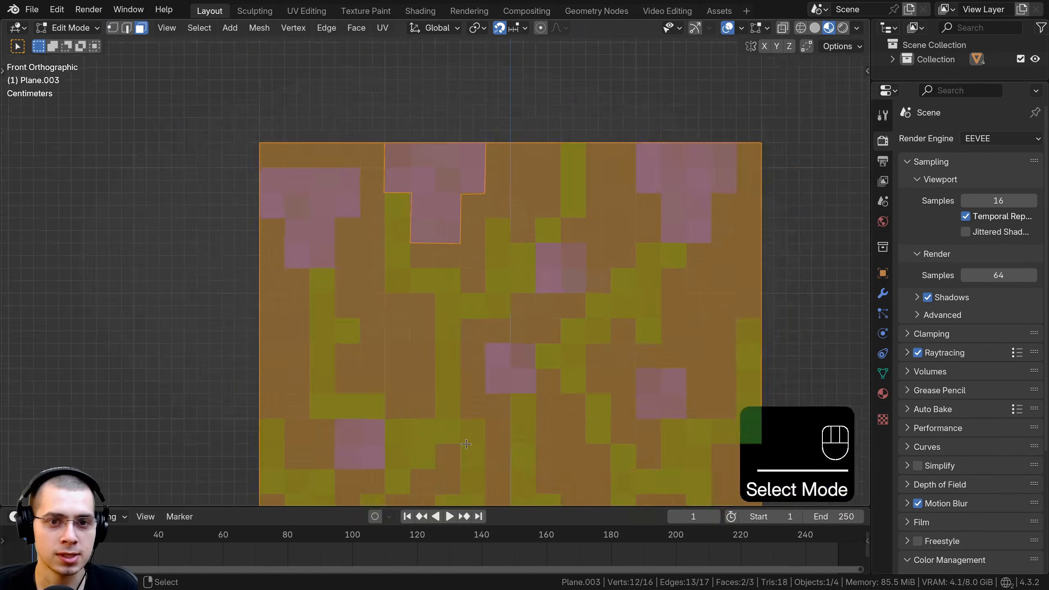
shift+click(495, 198)
key(x)
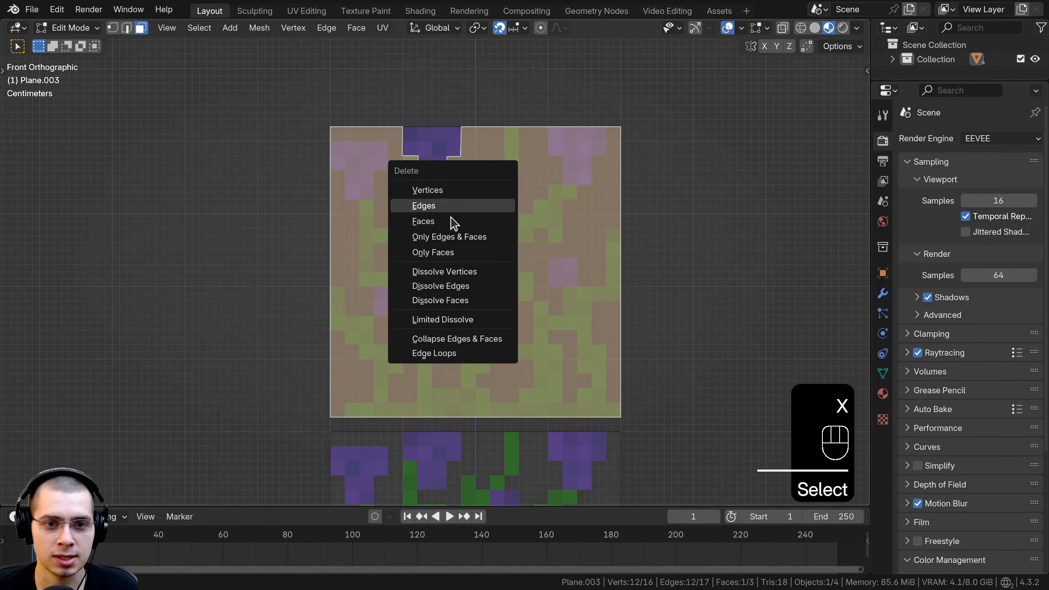
click(451, 223)
Step: Move the T-shaped face down over the leftmost flower head, turning snapping off for the final alignment
click(437, 106)
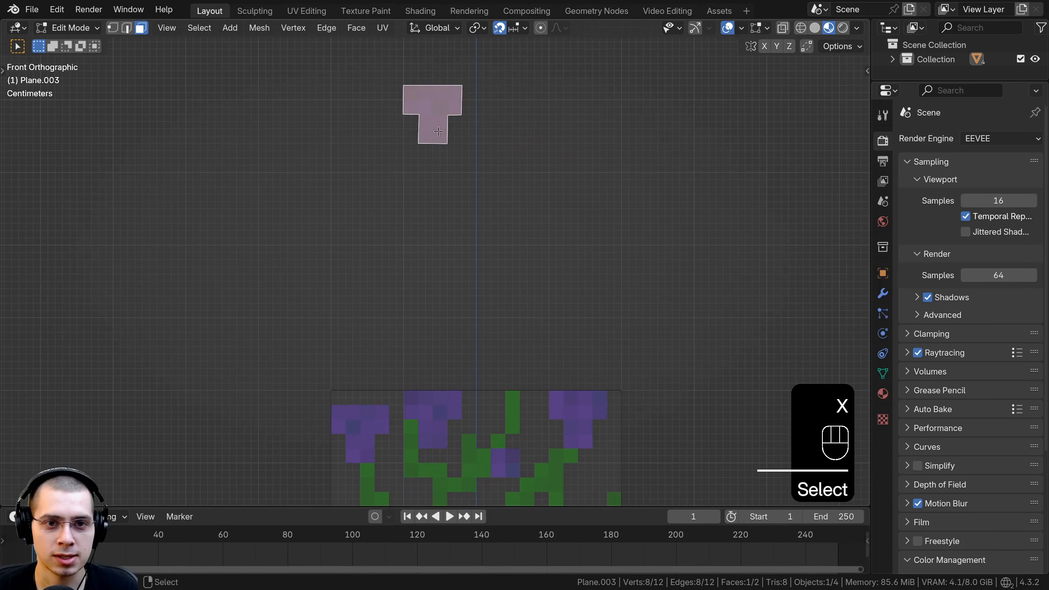
shift+middle_drag(455, 115, 483, 34)
key(g)
click(389, 358)
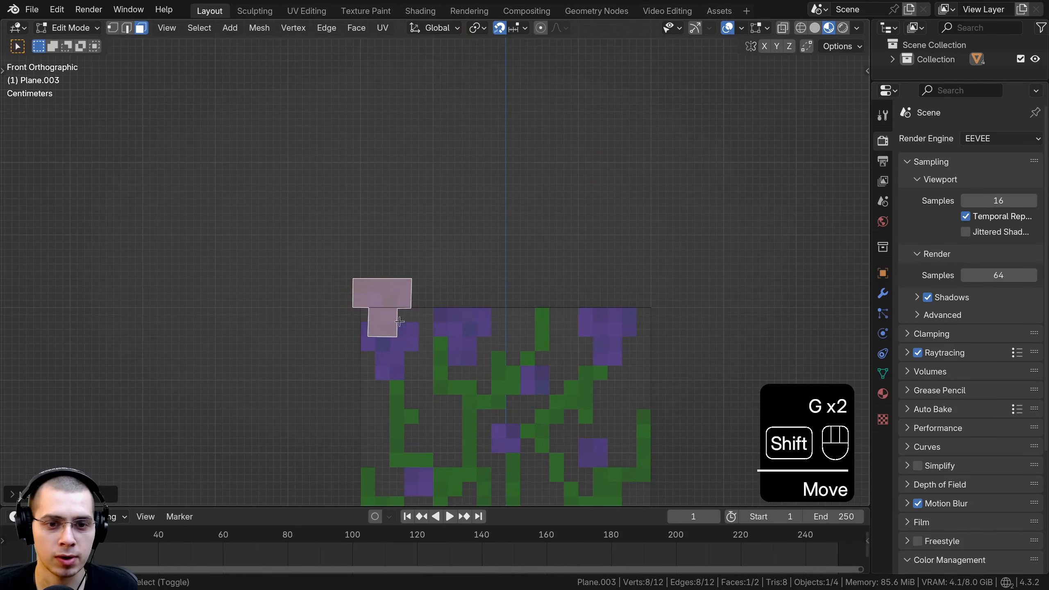
shift+middle_drag(389, 358, 410, 310)
key(g)
click(412, 358)
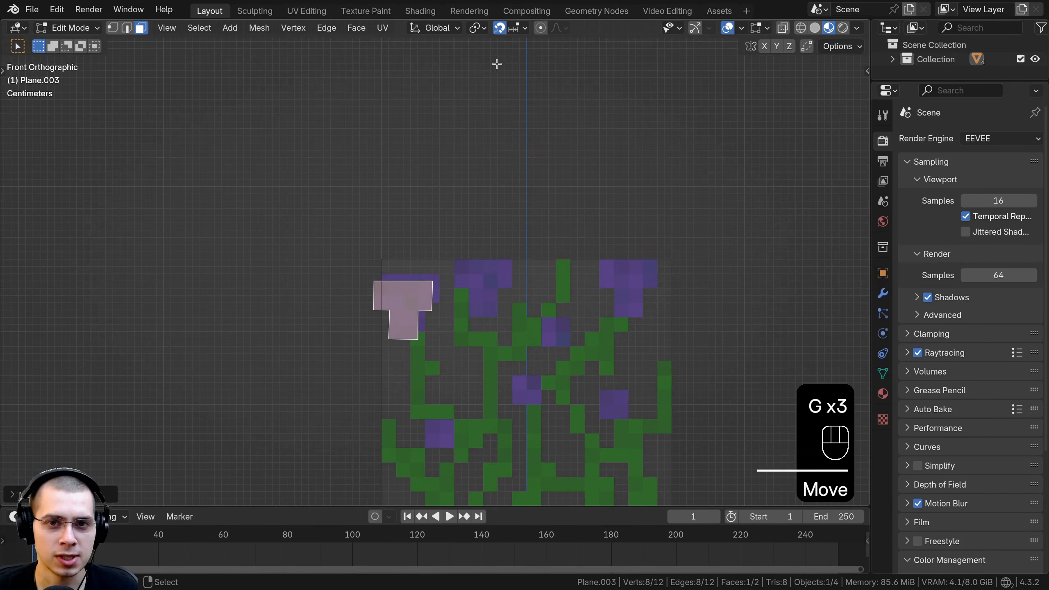
click(503, 29)
scroll(441, 169, up, 3)
key(g)
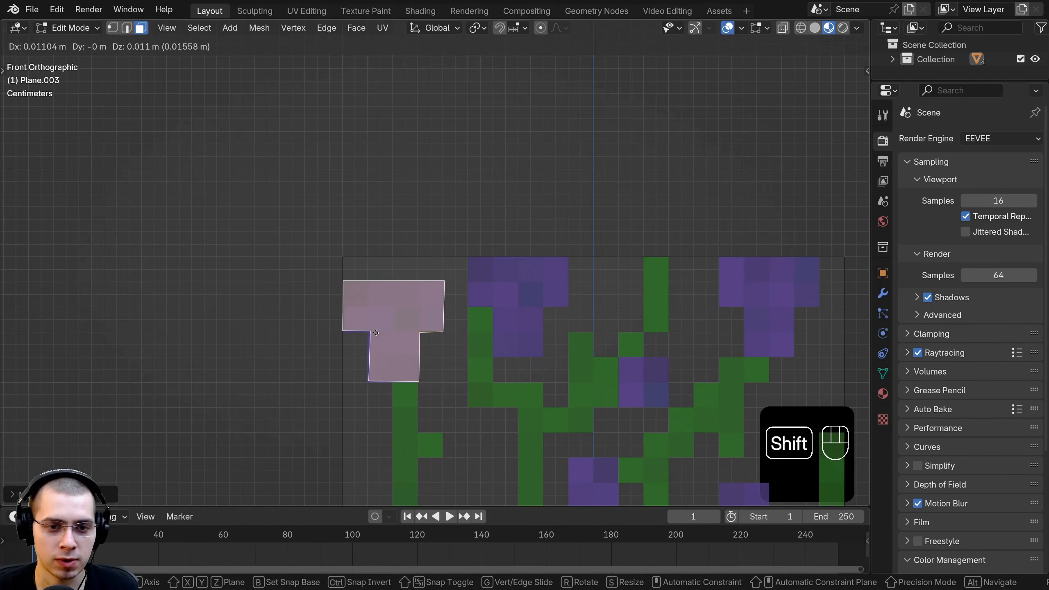
click(376, 333)
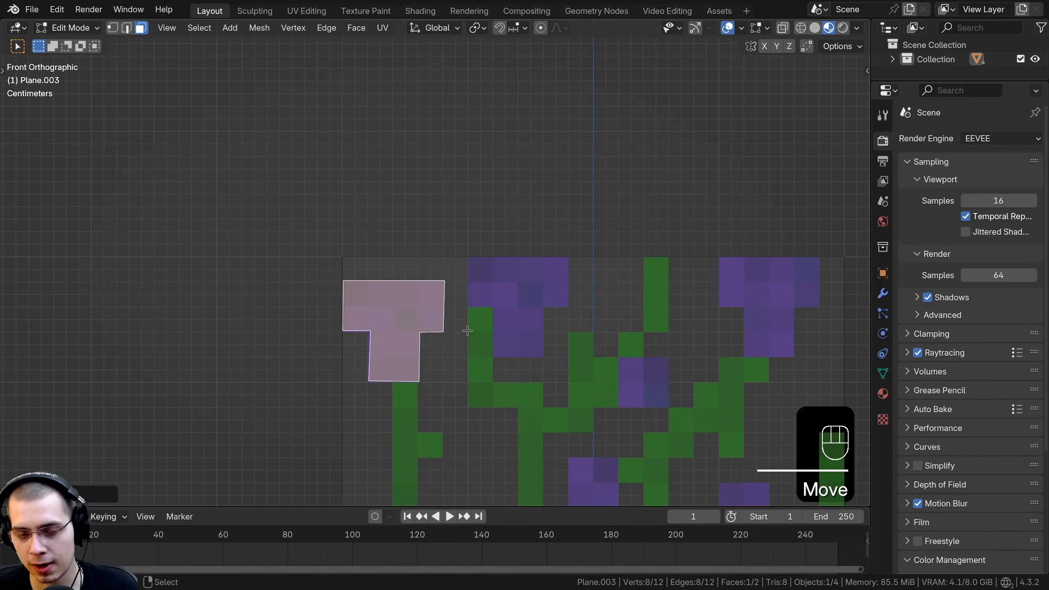
Step: In top view, rotate the T-shaped face perpendicular to the flower plane so it crosses the leftmost flower head
key(KP_7)
key(r)
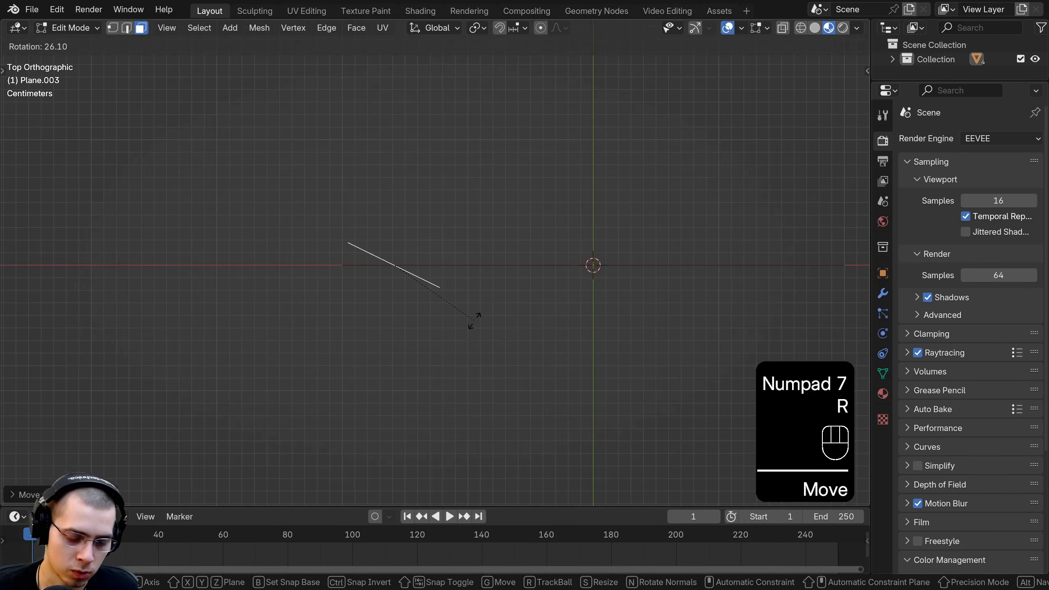
click(475, 321)
middle_drag(475, 321, 457, 241)
key(Tab)
key(Tab)
key(KP_1)
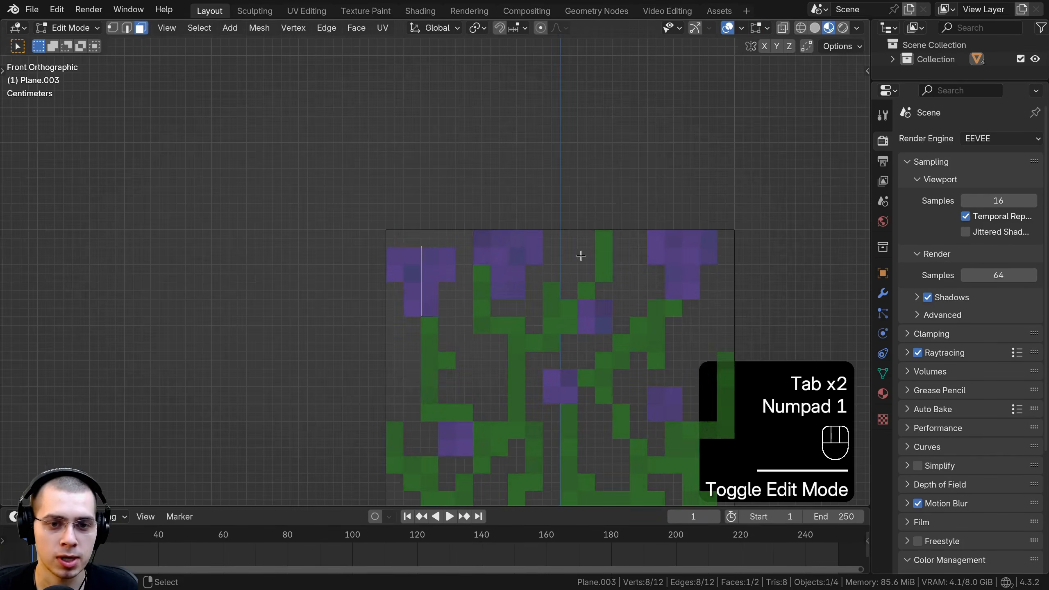
Step: In front view, duplicate the perpendicular flower-head face onto the second flower head and again onto the third
key(shift+d)
click(531, 284)
key(shift+d)
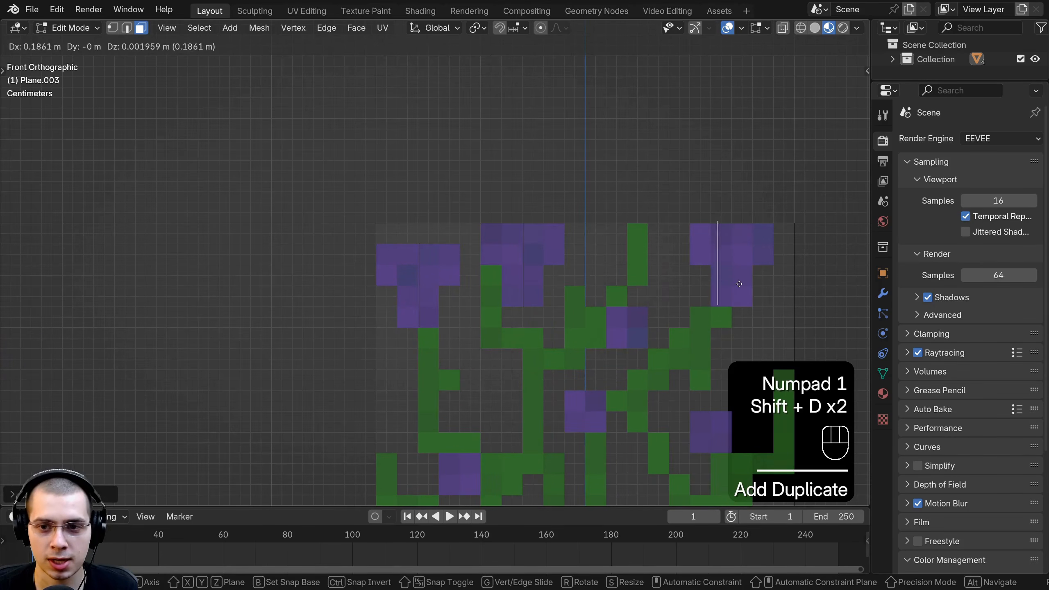
click(739, 285)
shift+middle_drag(736, 285, 608, 239)
scroll(702, 157, down, 4)
key(Tab)
shift+middle_drag(607, 239, 532, 328)
Step: Duplicate the third perpendicular flower-head face and place the copy above the flower plane
key(shift+d)
click(477, 231)
middle_drag(477, 232, 459, 268)
scroll(439, 252, up, 4)
middle_drag(459, 269, 459, 235)
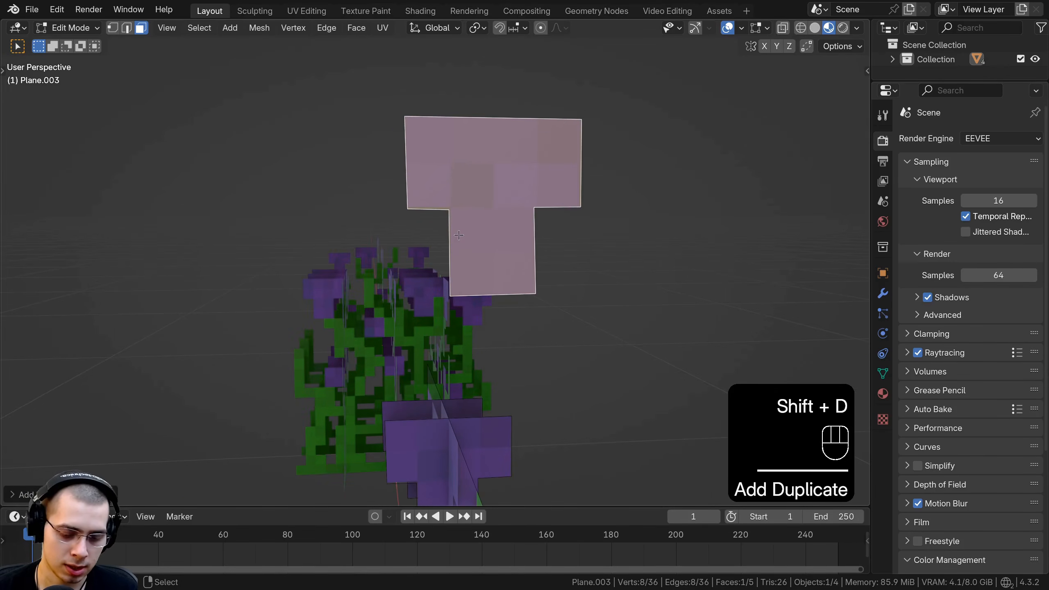
Step: Knife-cut the raised T-shaped face across its inner corners and delete the narrow lower part
key(k)
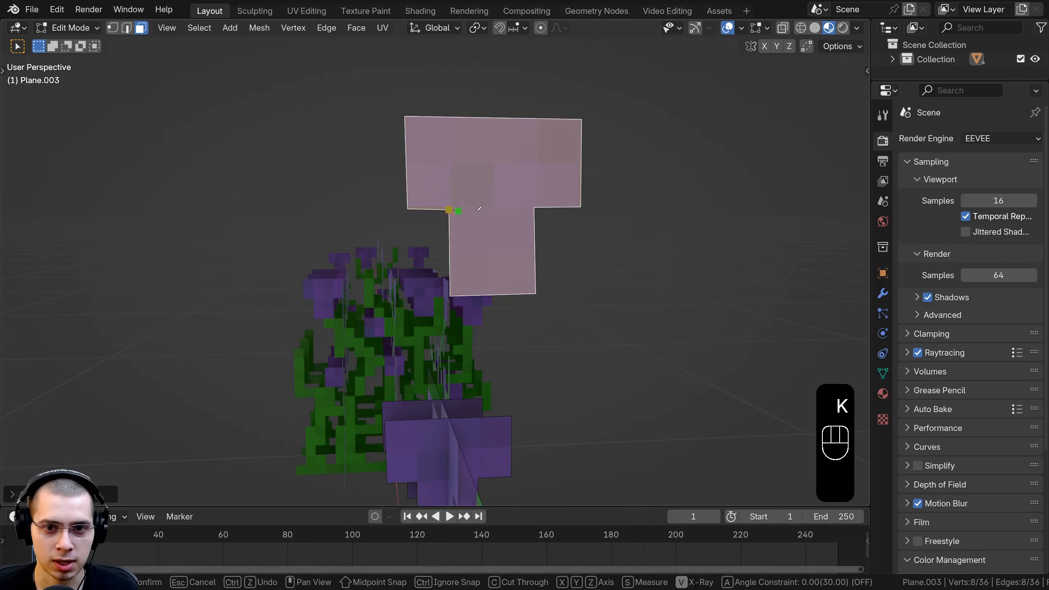
click(534, 207)
key(space)
click(473, 227)
key(x)
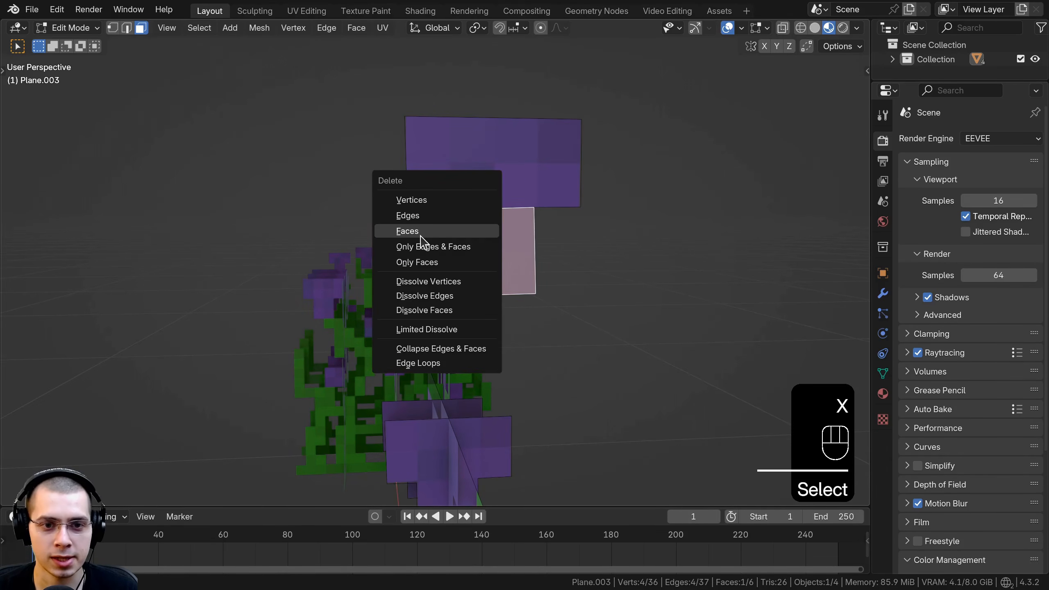
click(421, 234)
Step: Select the remaining rectangular flower-head face and rotate it 90 degrees about the X axis
click(470, 169)
middle_drag(470, 169, 686, 225)
key(r)
text(x)
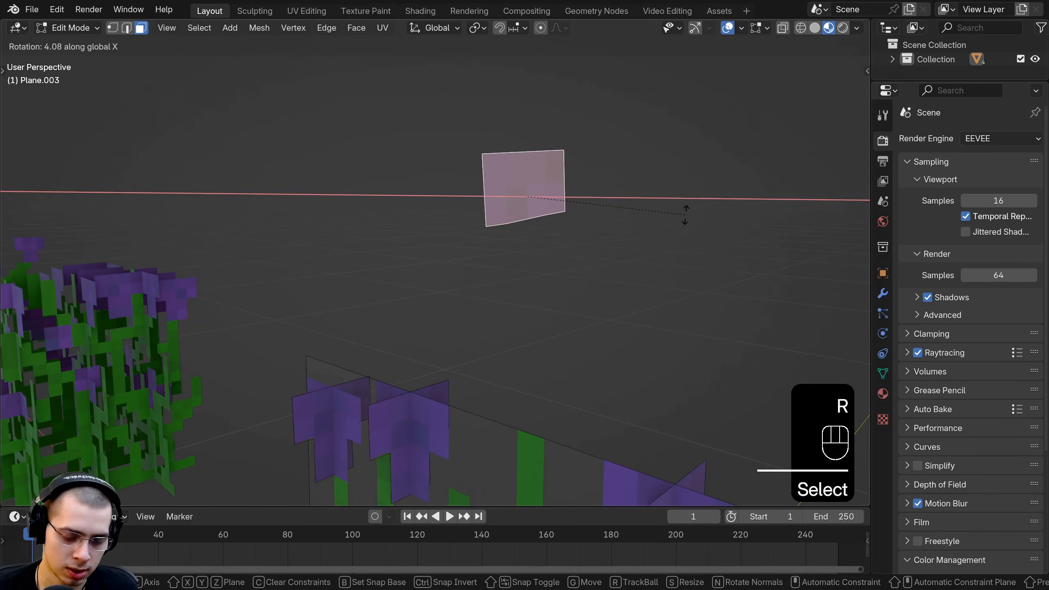
text(90)
key(Return)
Step: Lower the horizontal face along Z and, in top view, position it over the third flower head
middle_drag(642, 216, 554, 124)
key(g)
key(z)
click(612, 330)
key(KP_7)
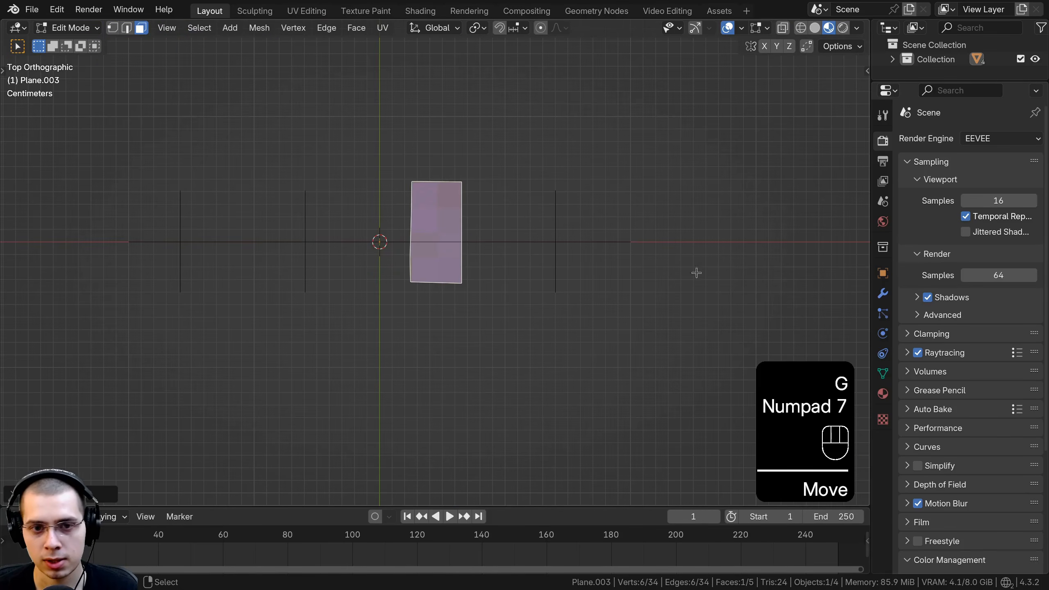
key(g)
shift+middle_drag(697, 273, 609, 297)
click(654, 305)
Step: Duplicate the horizontal face beside itself along X and move both halves along Z at the third flower head
key(shift+d)
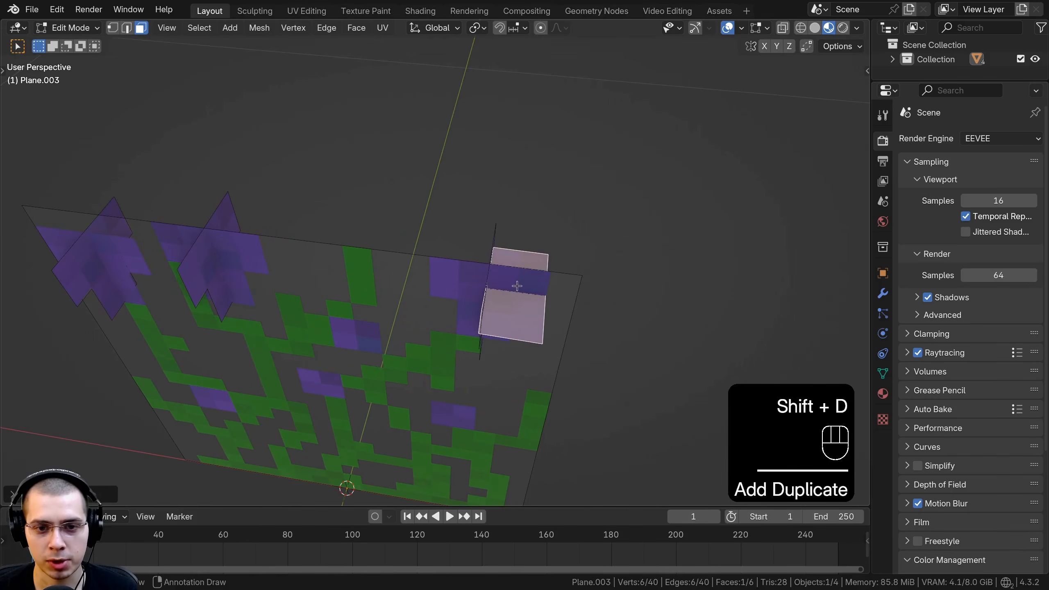
key(g)
key(x)
click(465, 281)
shift+click(507, 308)
middle_drag(507, 308, 511, 347)
key(g)
key(z)
click(508, 246)
Step: Duplicate the horizontal face pair along X onto the second and first flower heads, and return to Object Mode
key(Tab)
scroll(506, 244, down, 2)
key(Tab)
shift+middle_drag(479, 284, 591, 290)
key(shift+d)
key(x)
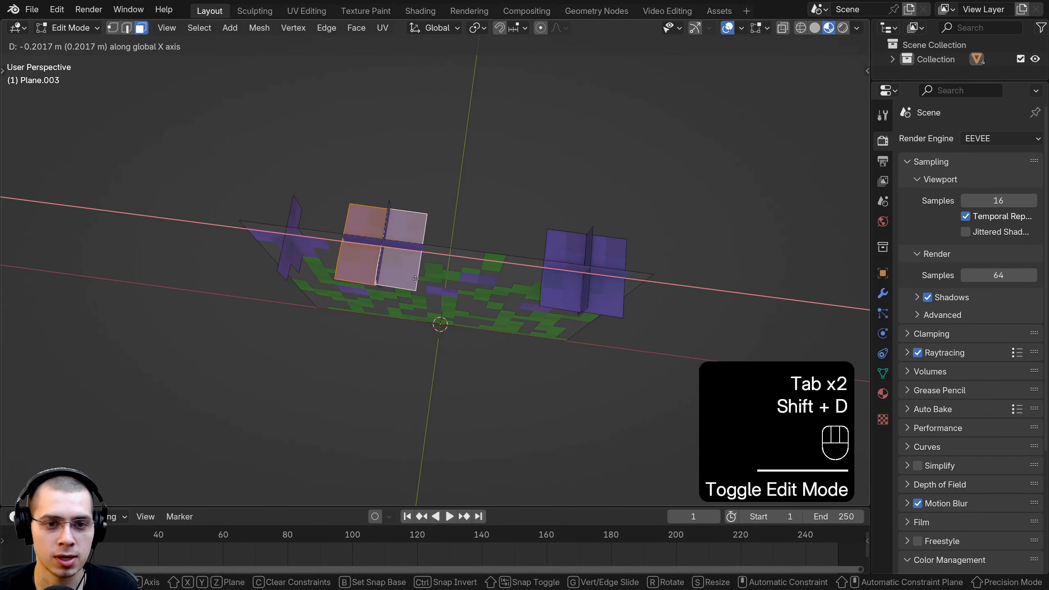
click(390, 298)
shift+middle_drag(390, 298, 512, 334)
key(shift+d)
key(x)
click(408, 326)
key(Tab)
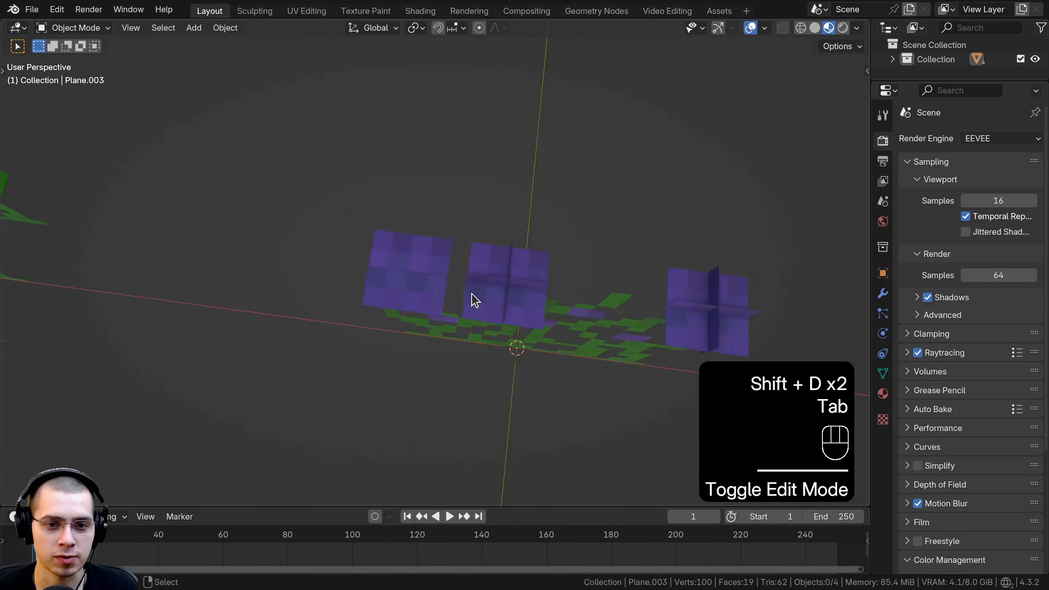
key(a)
middle_drag(472, 300, 457, 351)
shift+middle_drag(457, 351, 459, 293)
key(a)
right_click(459, 292)
middle_drag(458, 224, 463, 119)
scroll(479, 247, down, 3)
Step: Select the whole flower mesh in Edit Mode, duplicate it and rotate the duplicate 90 degrees about the Z axis
key(Tab)
key(a)
key(a)
key(shift+d)
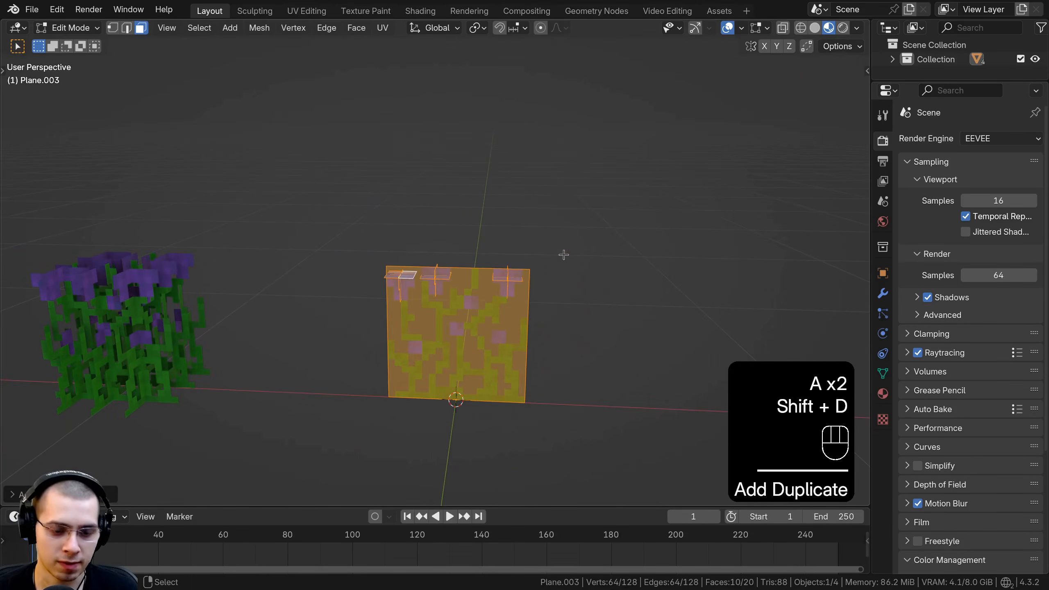
key(r)
key(z)
key(9)
key(0)
key(Return)
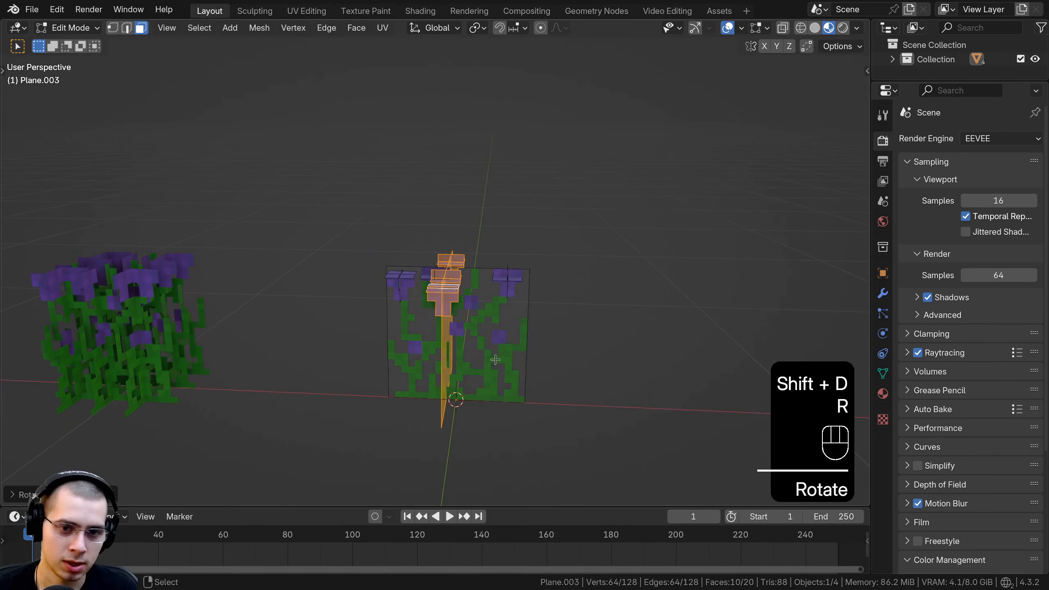
key(Tab)
mouse_move(497, 358)
middle_down()
mouse_move(415, 328)
mouse_move(494, 354)
middle_up()
Step: Duplicate the rotated flower plane twice along X, placing one copy on each side of it, and return to Object Mode
key(Tab)
scroll(494, 355, up, 1)
key(shift+d)
key(x)
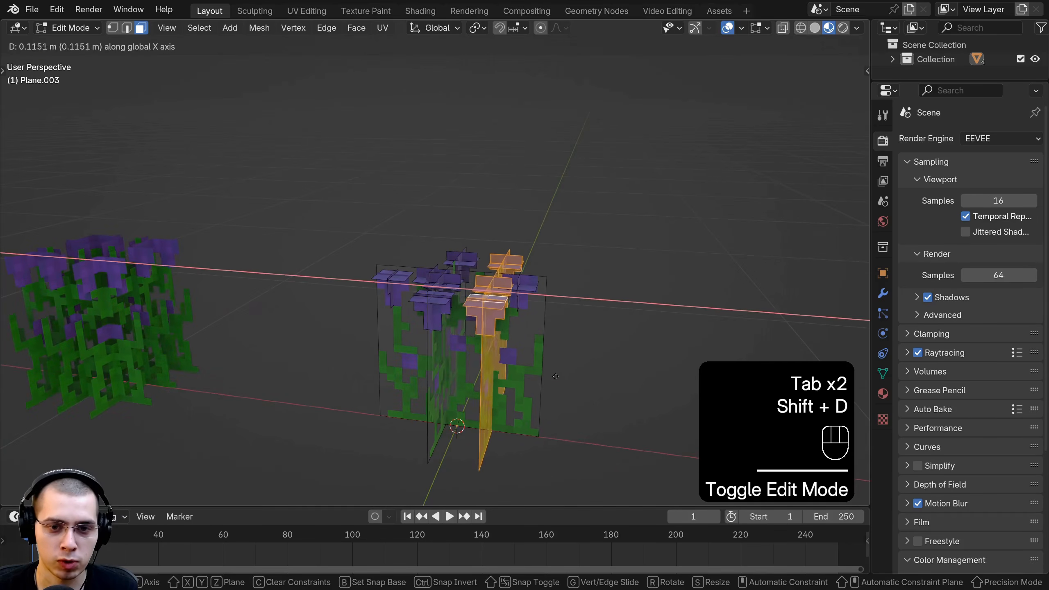
click(554, 377)
key(shift+d)
key(shift+x)
right_click(465, 363)
key(g)
key(x)
click(387, 360)
key(Tab)
key(a)
scroll(464, 370, down, 3)
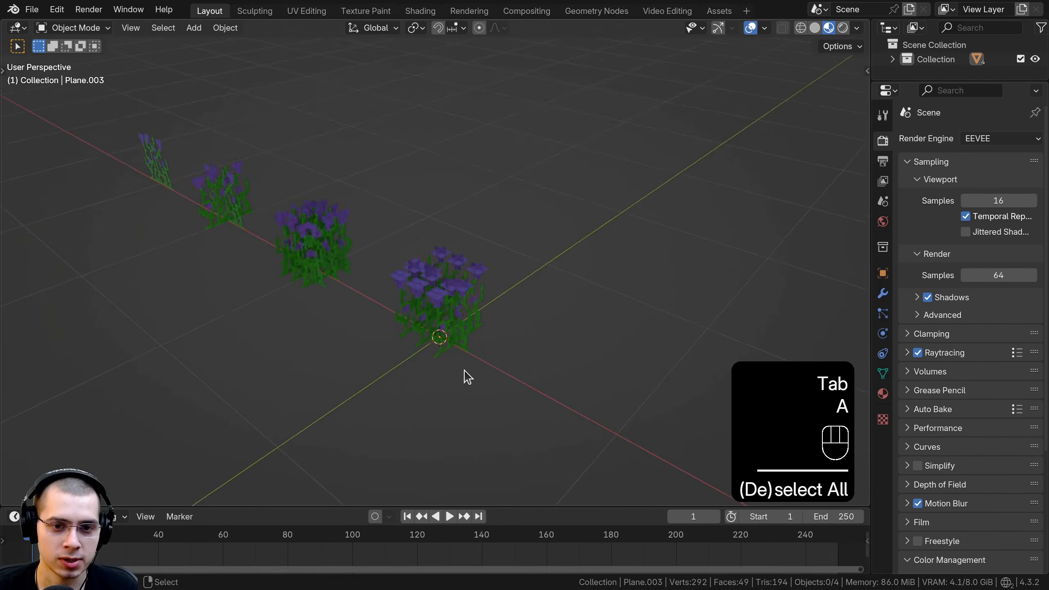
middle_drag(463, 370, 178, 114)
scroll(541, 301, up, 5)
key(Tab)
key(Tab)
scroll(178, 114, down, 3)
Step: Select all four flower assets and move them along the positive X axis, clear of the world origin
drag(176, 112, 591, 374)
scroll(578, 363, down, 3)
middle_drag(537, 351, 326, 308)
key(g)
middle_drag(413, 318, 667, 368)
click(643, 336)
scroll(608, 293, up, 5)
shift+middle_drag(631, 317, 413, 256)
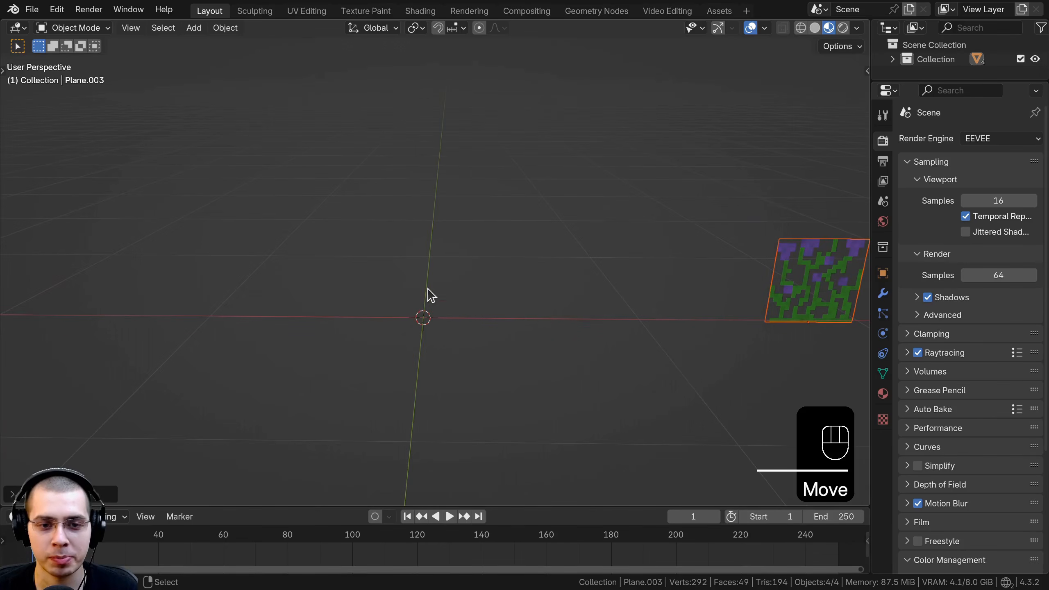
Step: Add a cube mesh at the world origin
middle_drag(429, 294, 441, 337)
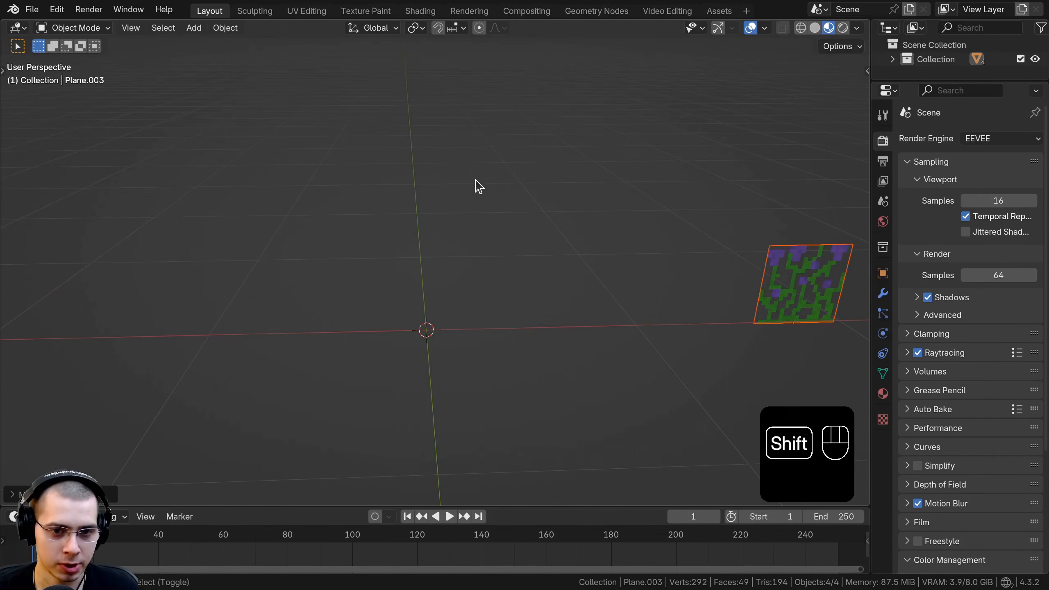
key(shift+a)
mouse_move(462, 202)
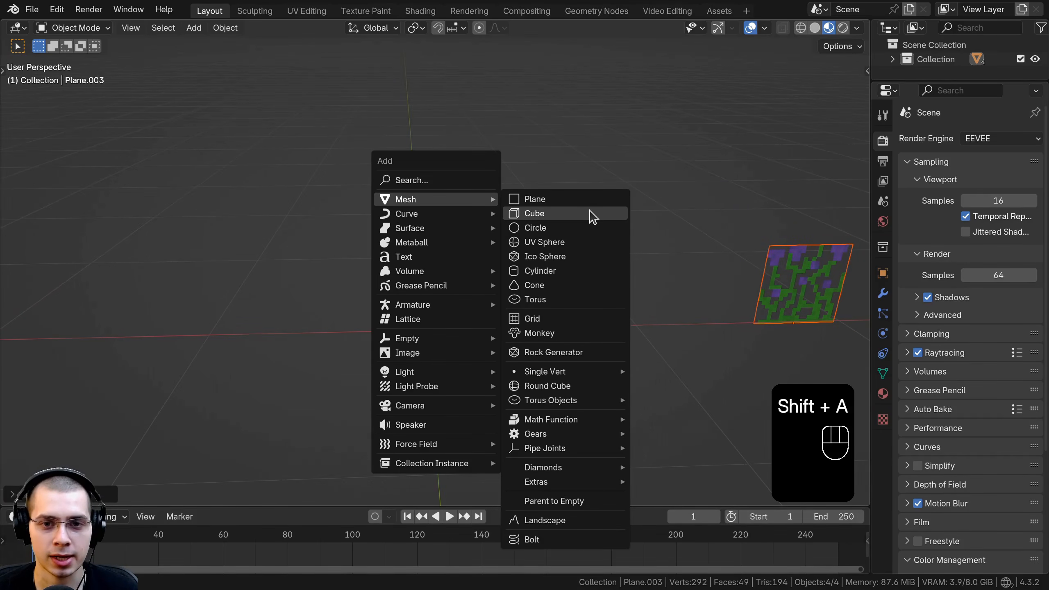
click(590, 214)
scroll(581, 297, down, 5)
middle_drag(642, 311, 715, 259)
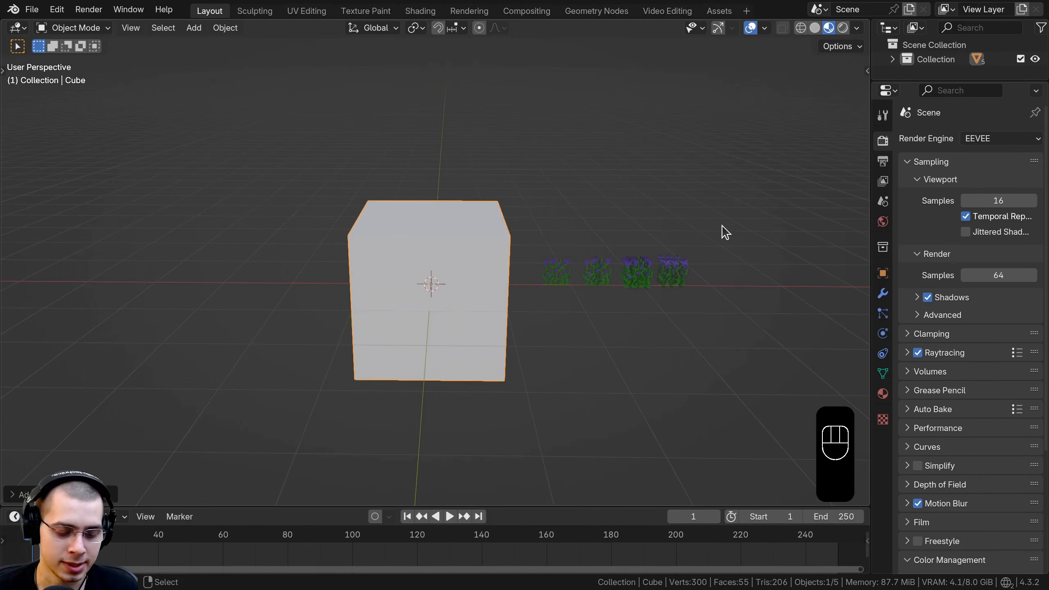
Step: Scale the cube to 0.2 and apply its object transform
text(s.2)
key(Return)
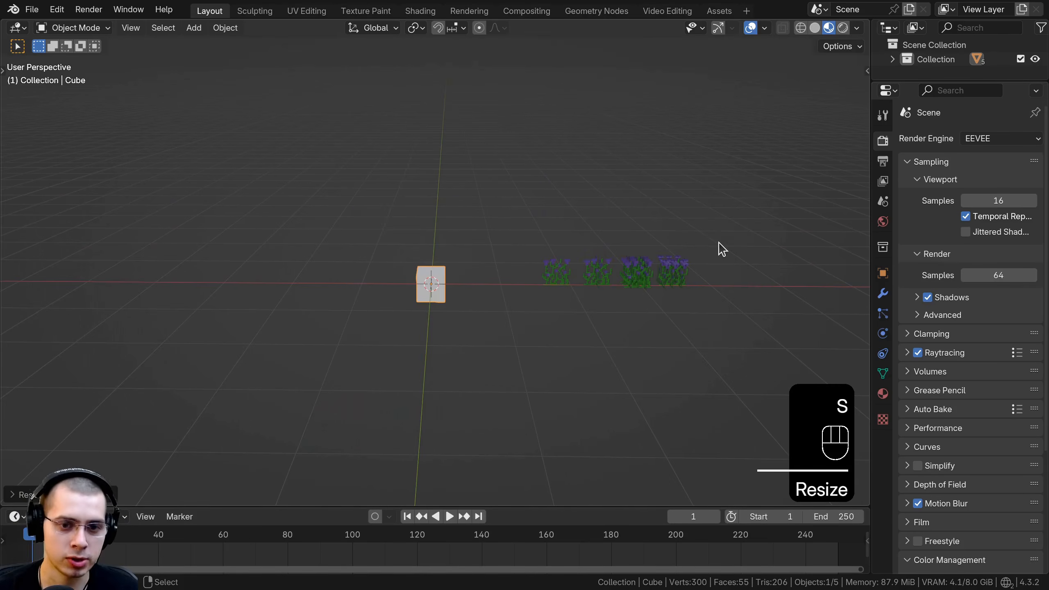
scroll(508, 247, up, 7)
key(ctrl+a)
click(407, 212)
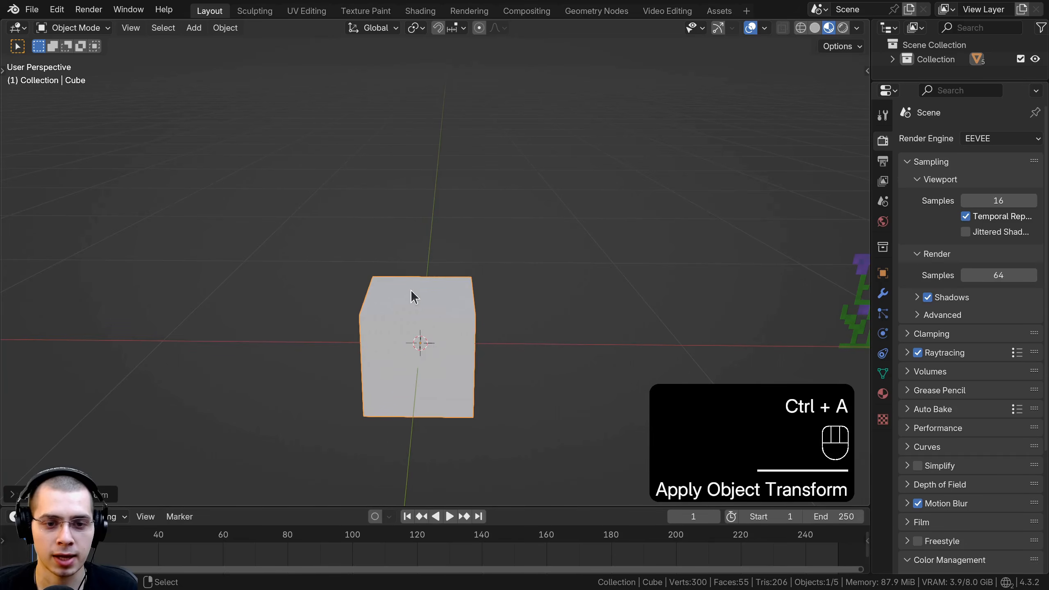
Step: In front view, raise the cube's mesh with snapping on until its base sits at the origin, and return to Object Mode
key(KP_1)
key(Tab)
shift+middle_drag(412, 328, 412, 260)
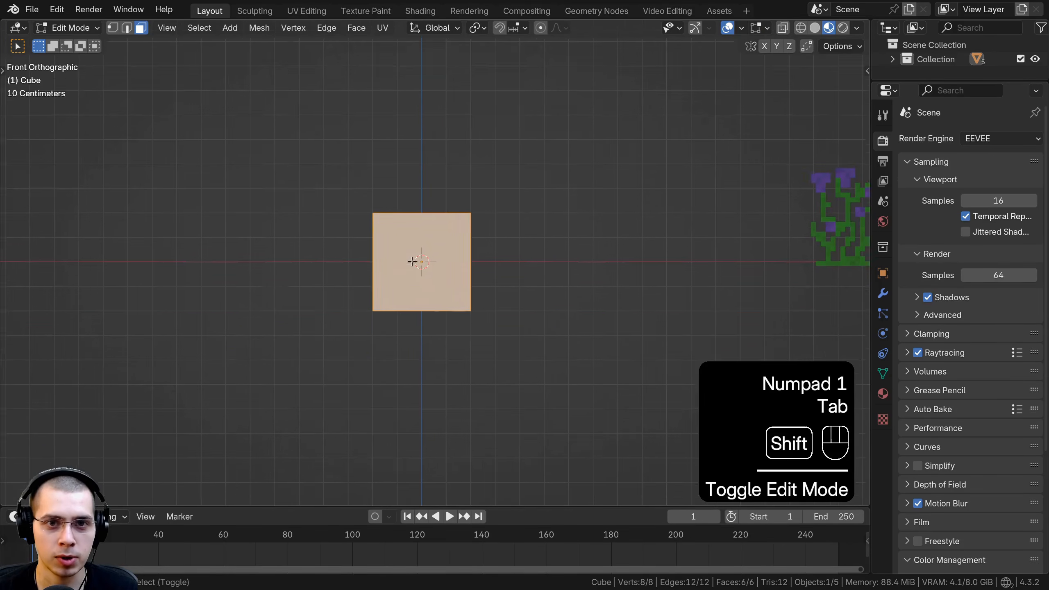
scroll(412, 260, up, 1)
click(501, 28)
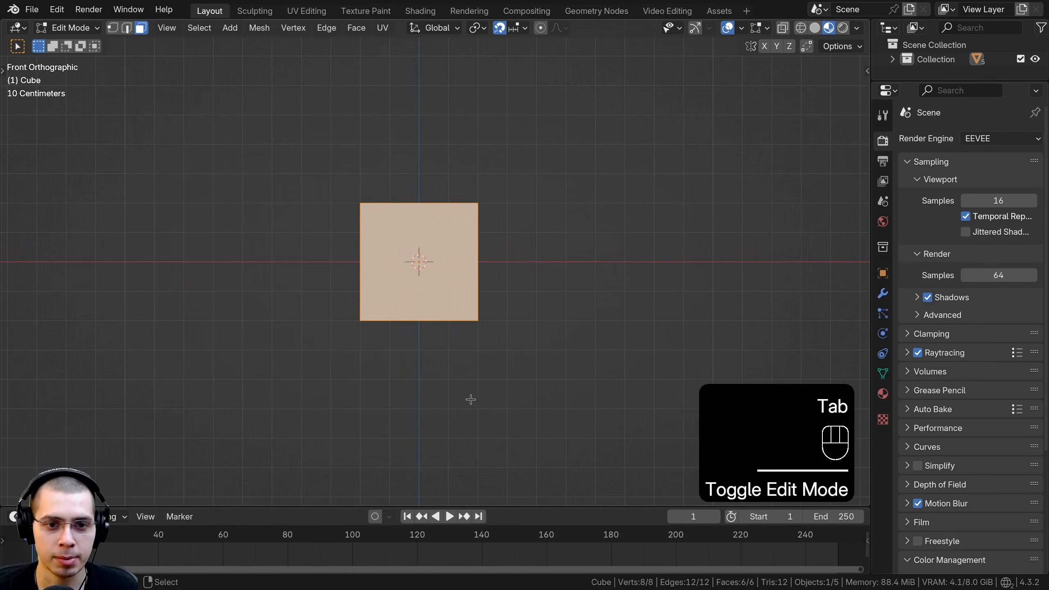
key(g)
click(457, 331)
key(Tab)
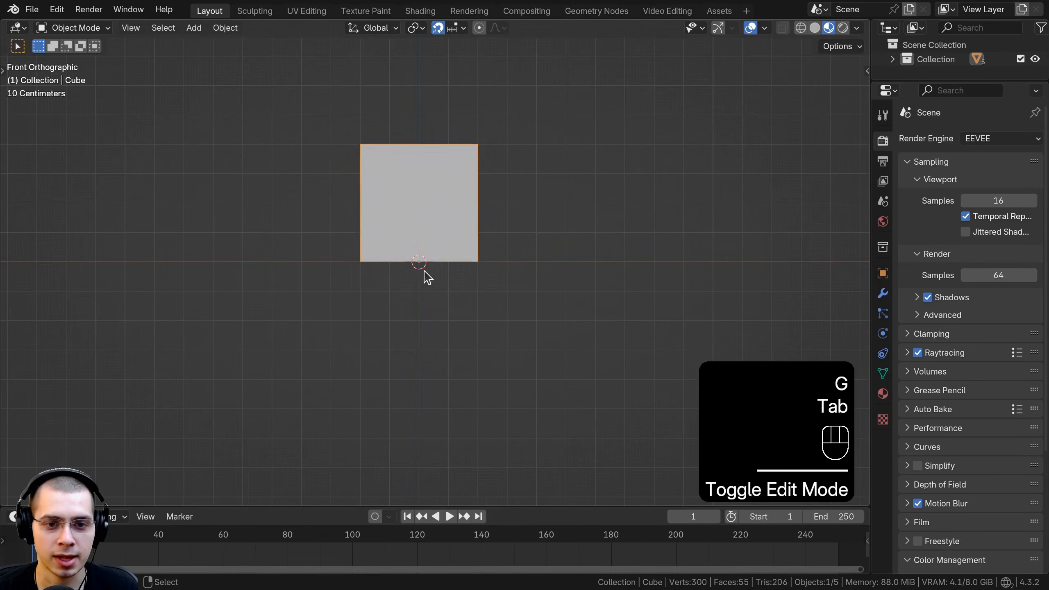
scroll(410, 241, up, 3)
scroll(455, 244, down, 3)
key(r)
key(r)
right_click(449, 268)
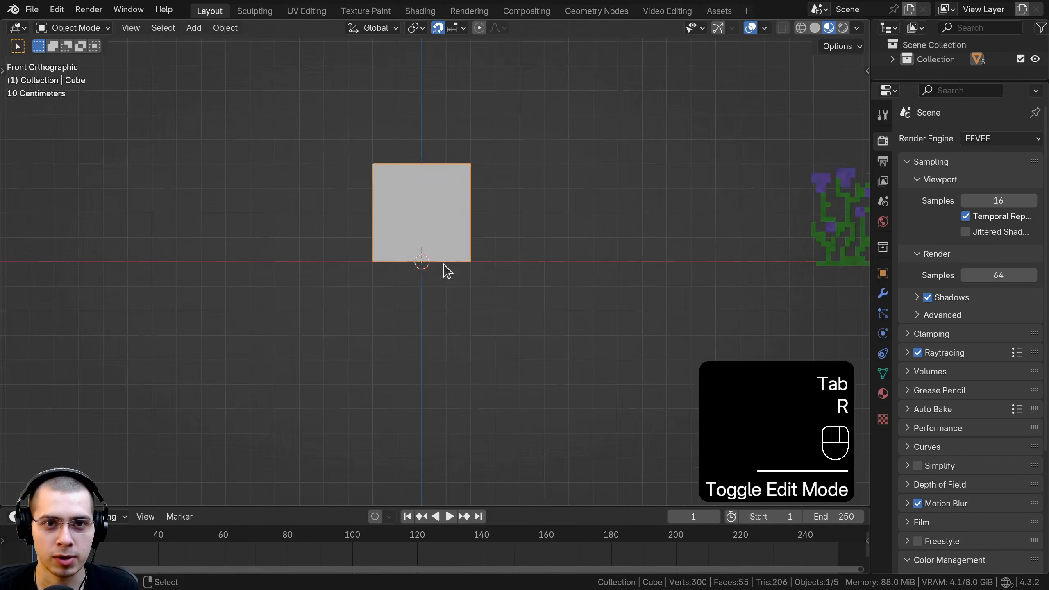
Step: In the Shading workspace, give the cube a new material named Crate
middle_drag(445, 269, 415, 6)
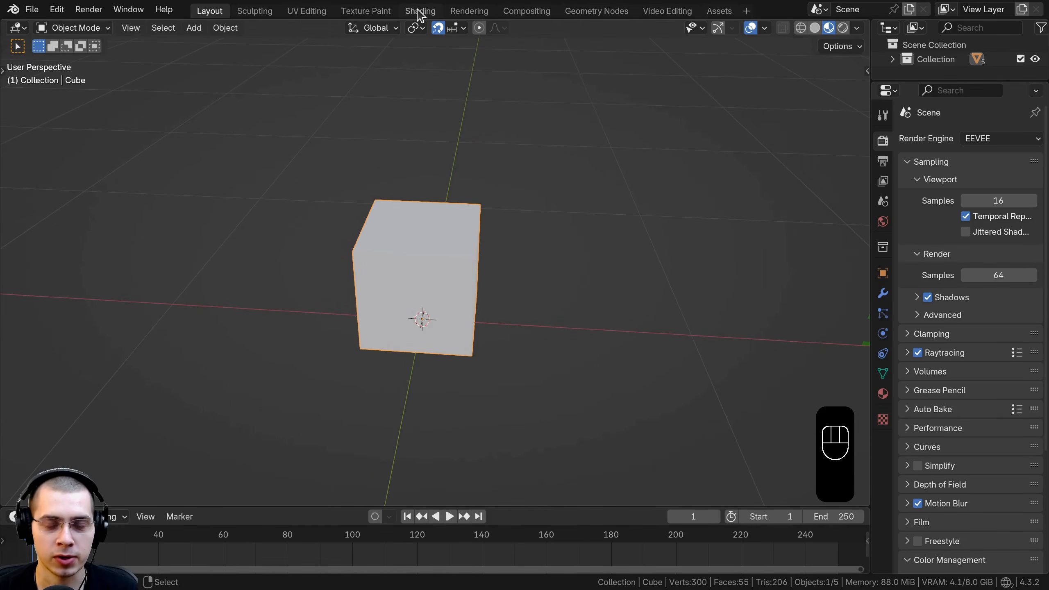
click(419, 11)
middle_drag(342, 290, 335, 345)
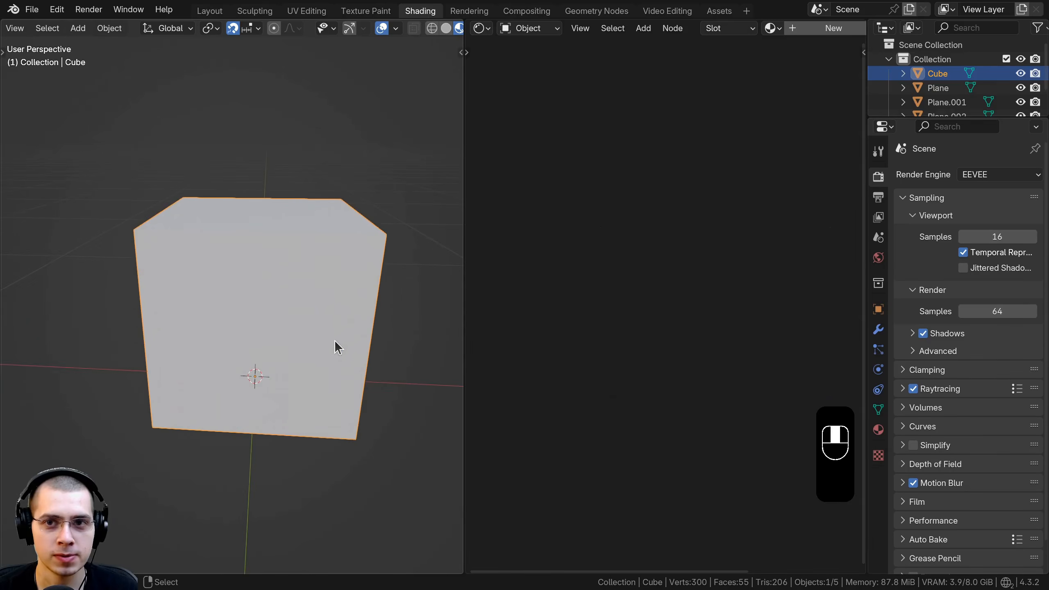
click(795, 30)
click(782, 28)
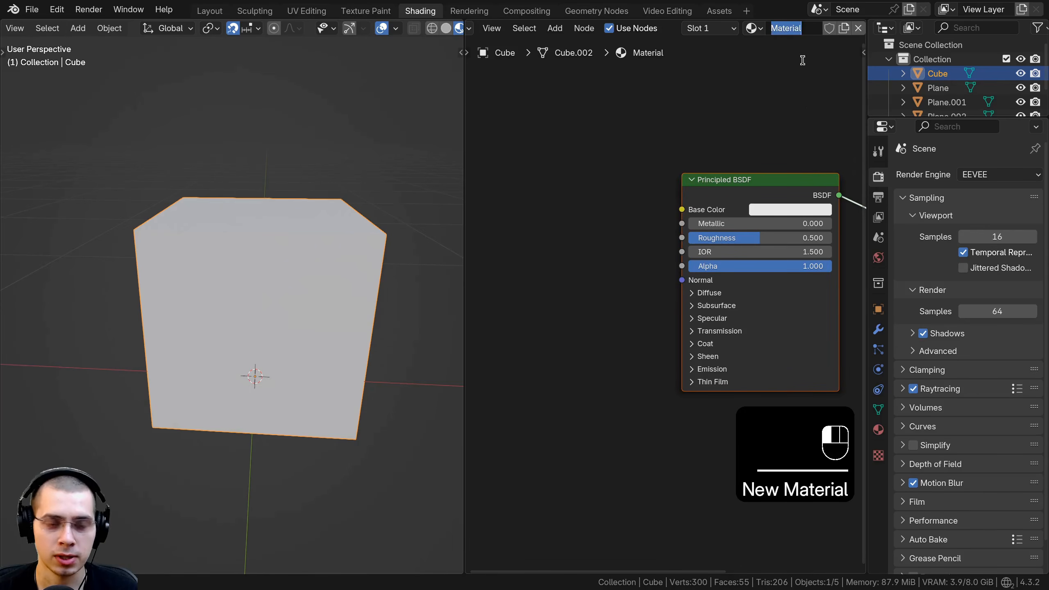
text(Crate)
key(Return)
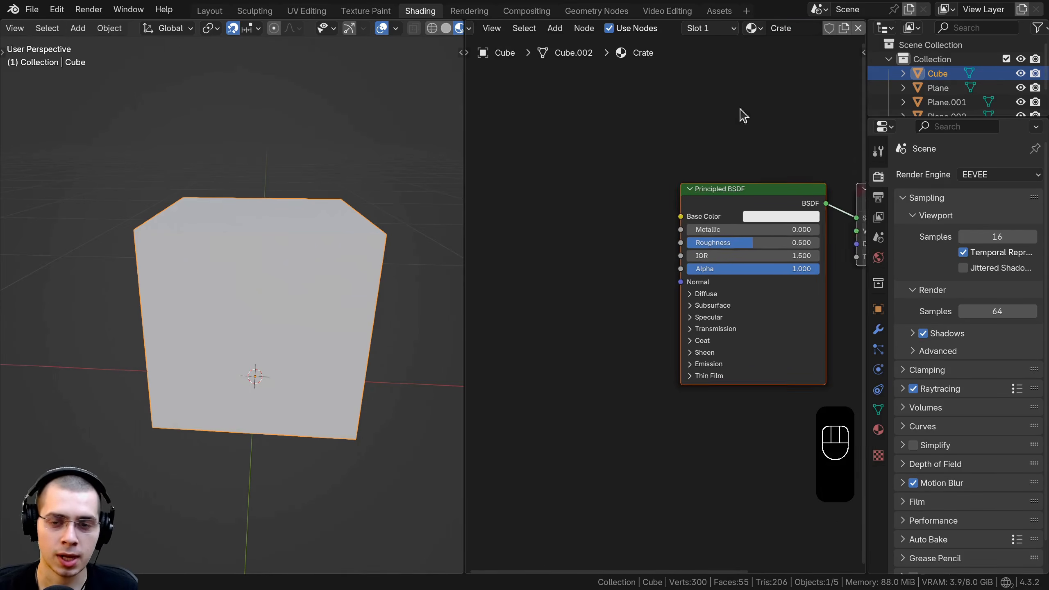
Step: Widen the node editor area and add an Image Texture node in front of the Principled BSDF
drag(466, 179, 324, 189)
middle_drag(300, 192, 286, 216)
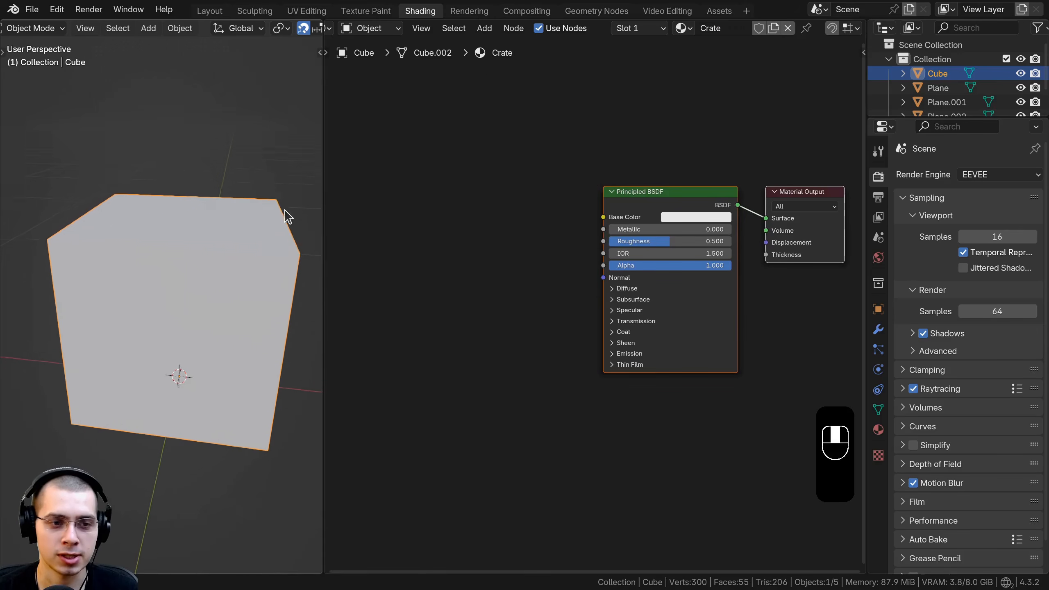
key(shift+a)
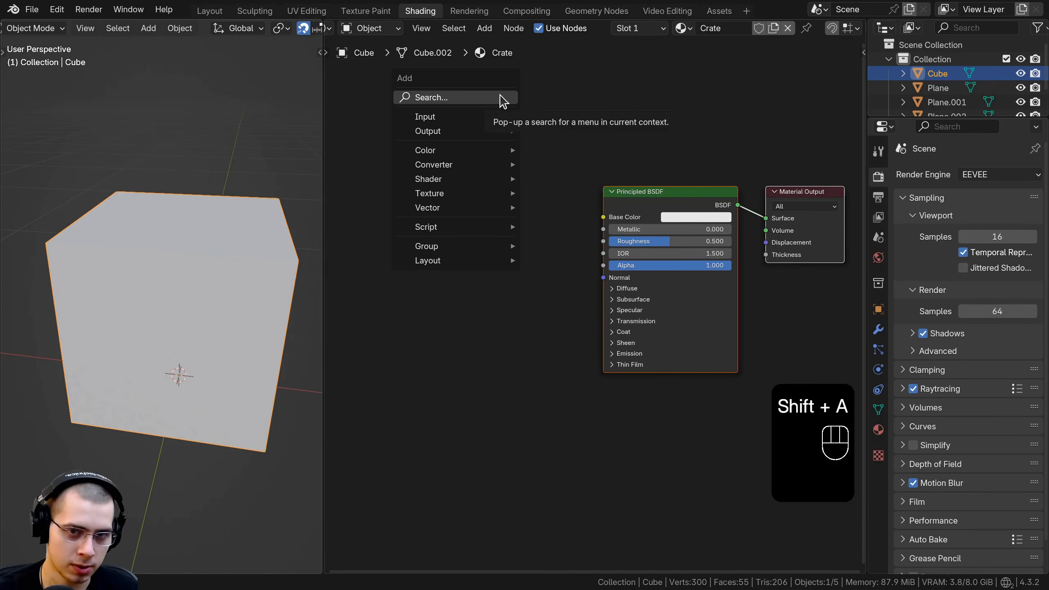
text(ima)
click(550, 120)
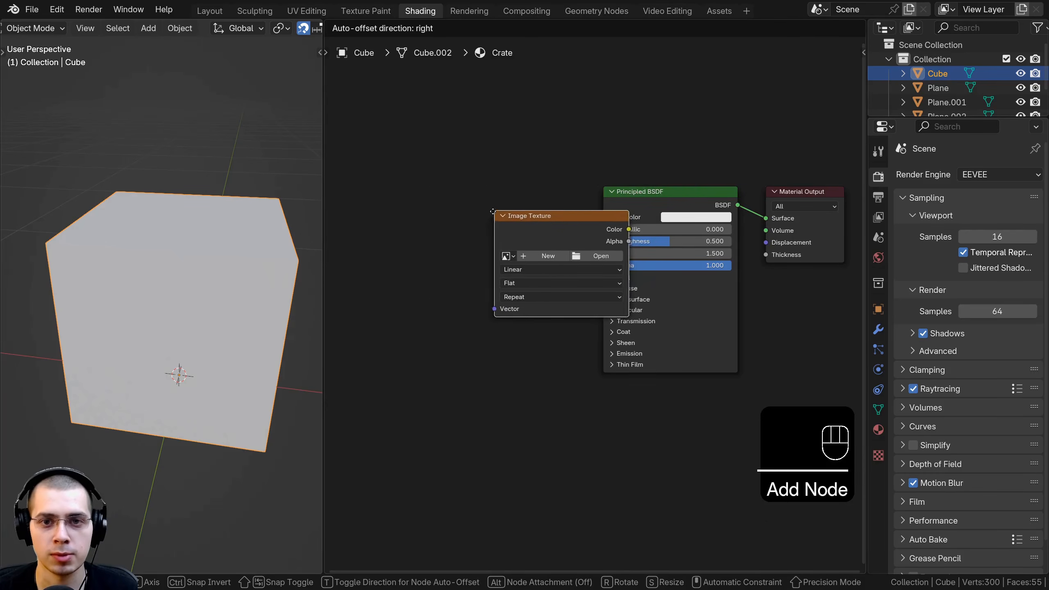
click(442, 215)
scroll(446, 225, up, 5)
Step: Create a blank 20 × 20 px image named Crate in the texture node, with the brown fill color #89561B
click(447, 231)
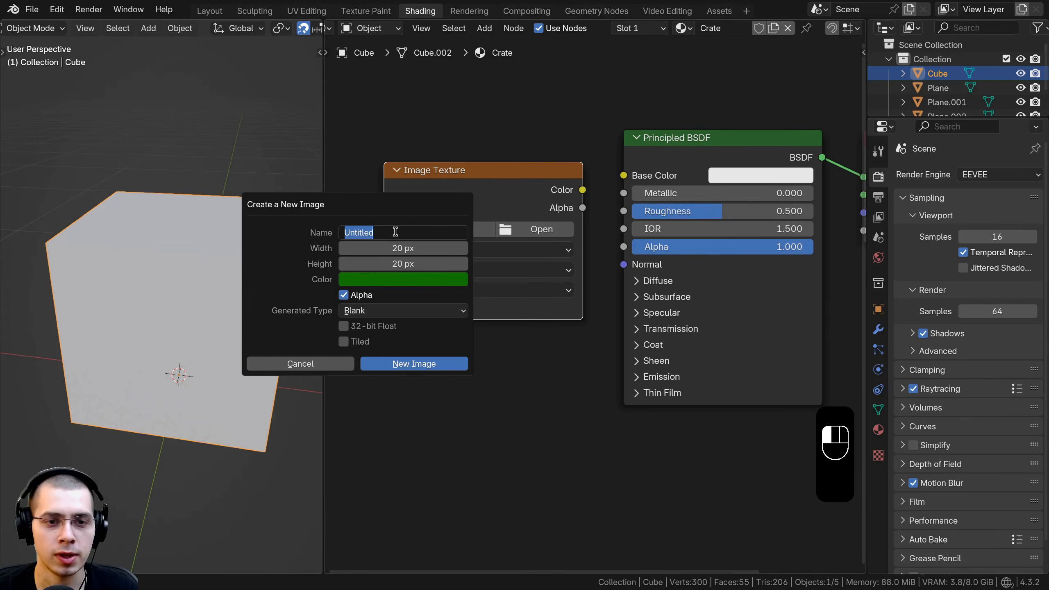
text(Crate)
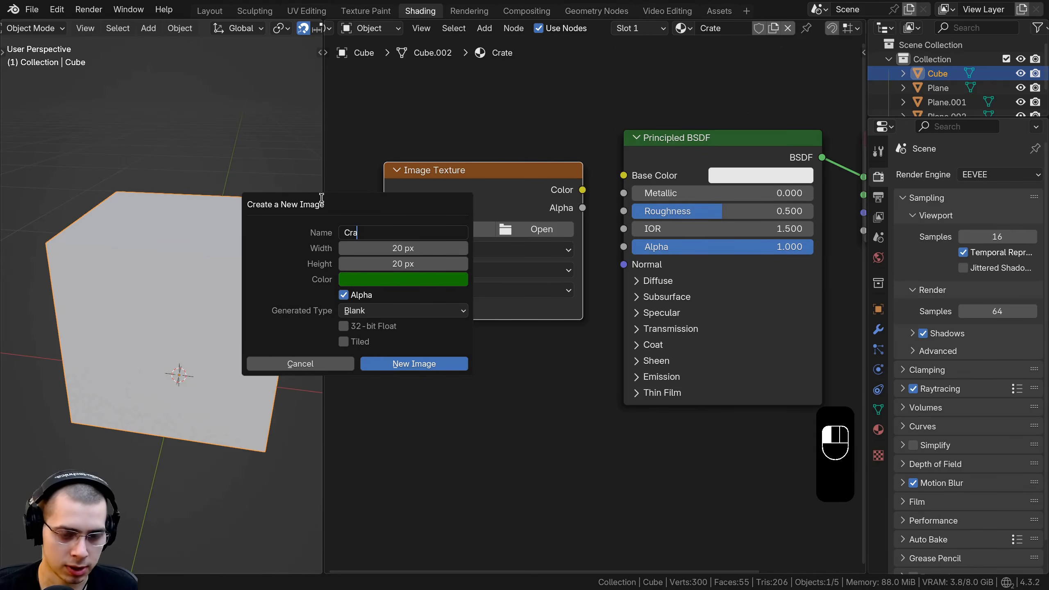
click(368, 279)
drag(380, 112, 380, 138)
scroll(383, 132, up, 3)
scroll(380, 146, down, 2)
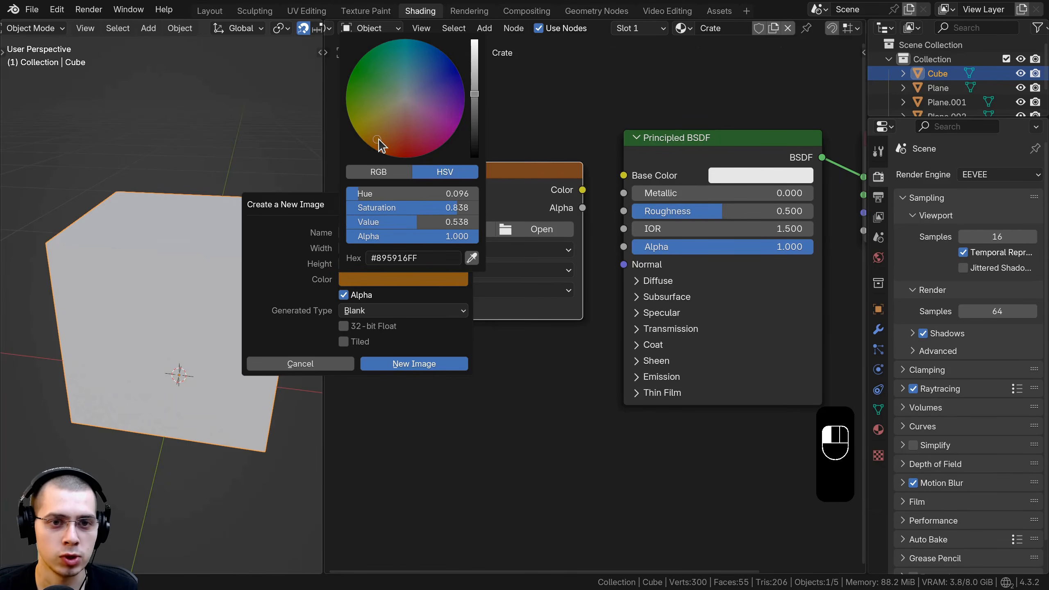
scroll(379, 139, down, 1)
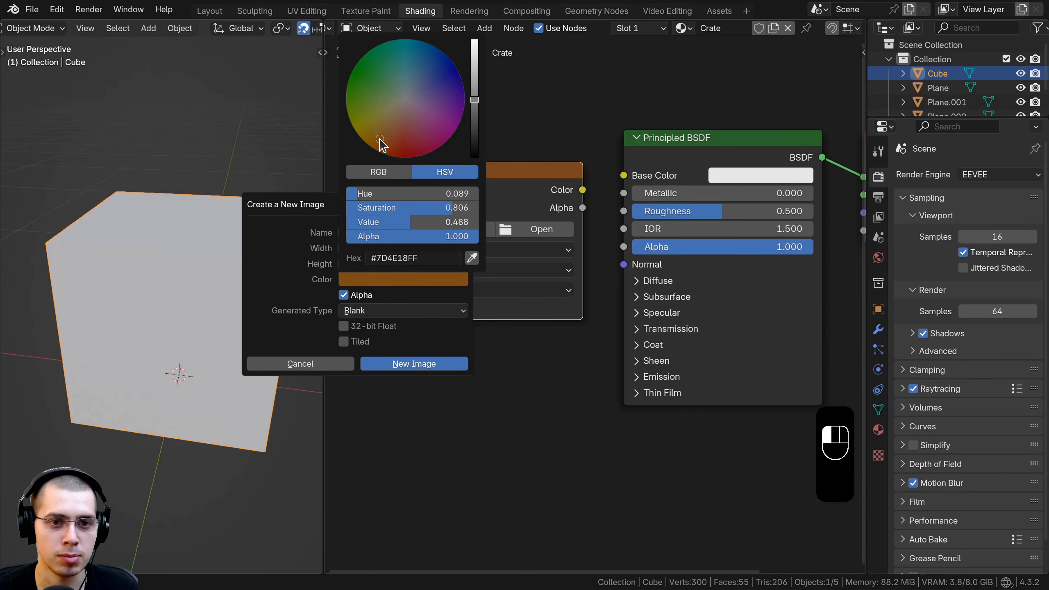
scroll(379, 139, up, 1)
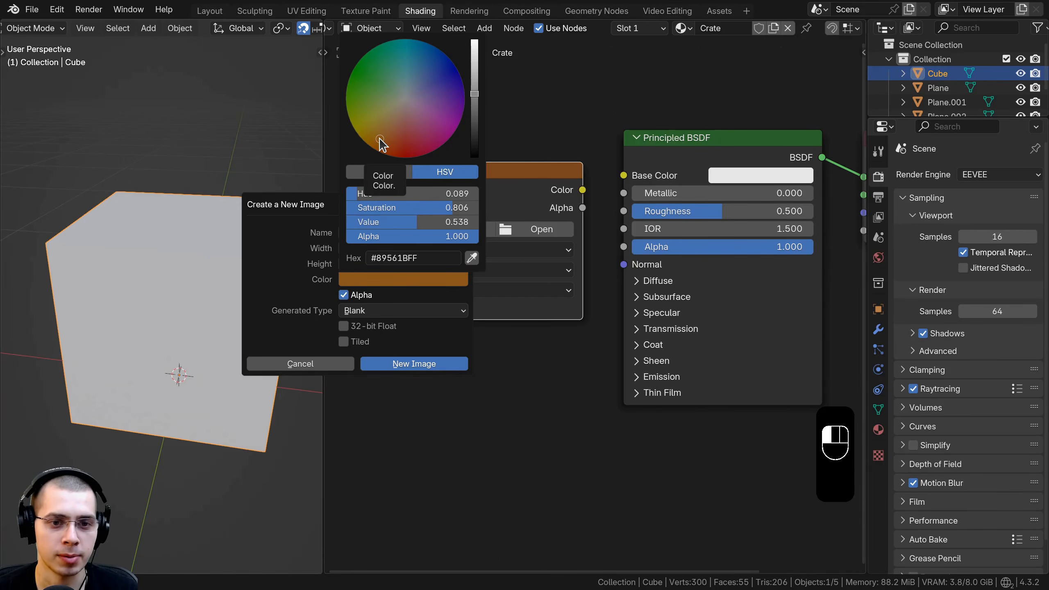
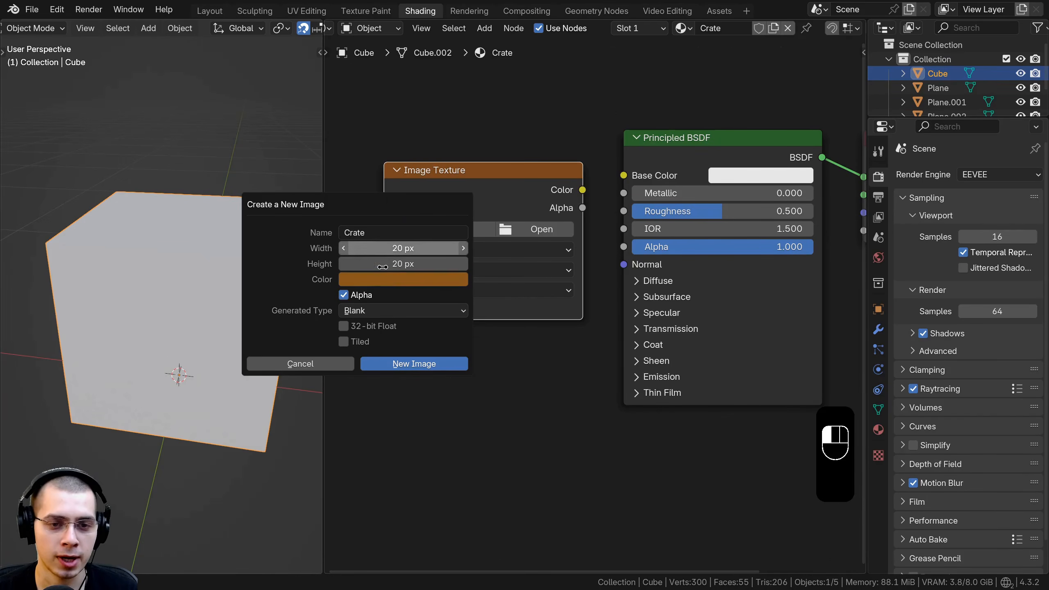
click(418, 362)
Step: Space the Crate texture node away from the shader and connect its Color output to Base Color
drag(507, 193, 494, 171)
middle_drag(478, 255, 490, 247)
scroll(496, 231, up, 1)
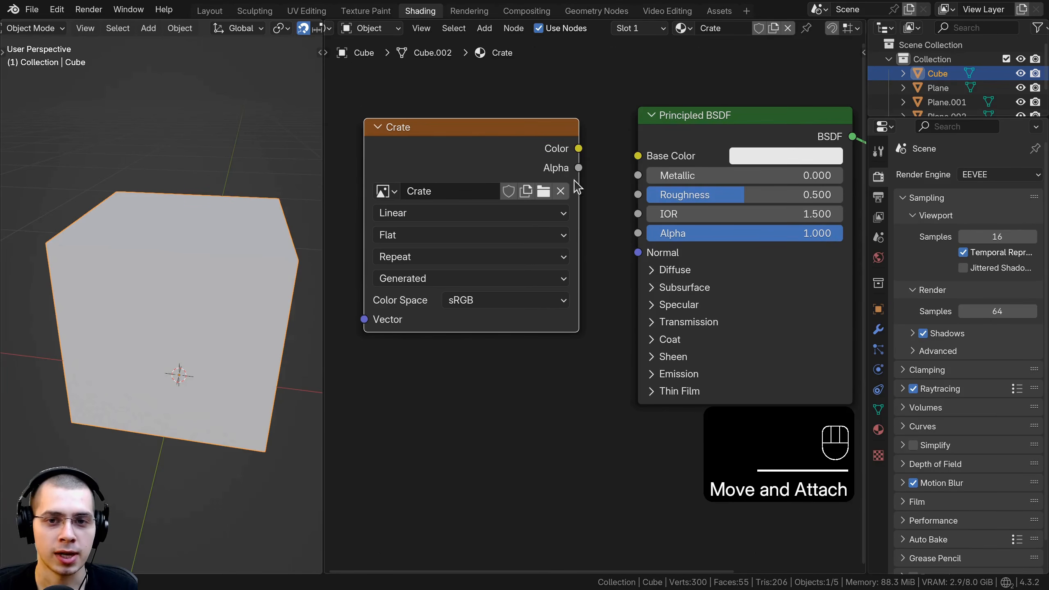
drag(579, 168, 510, 149)
drag(579, 150, 620, 99)
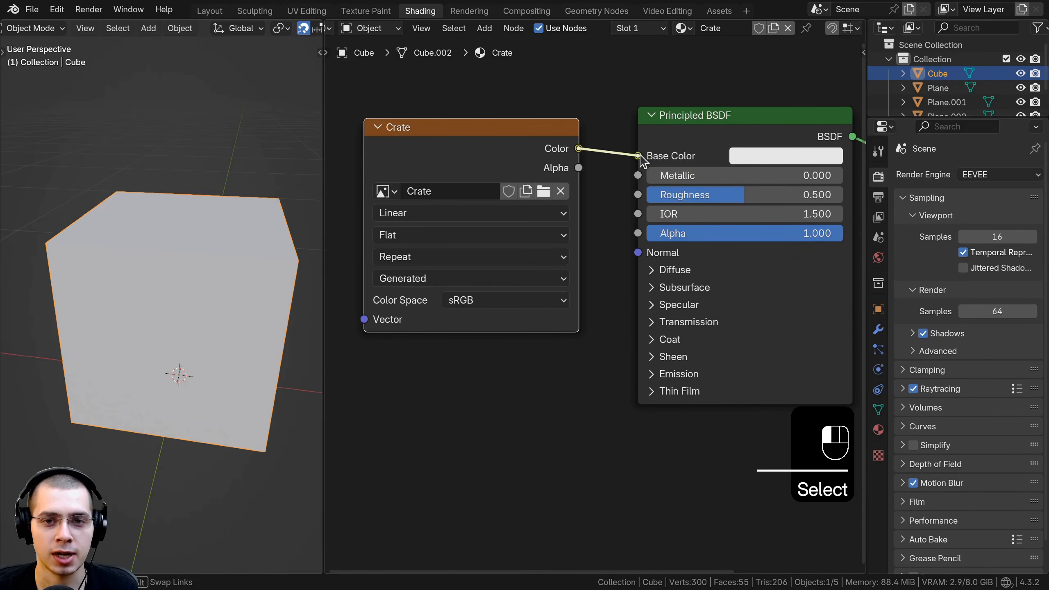
drag(640, 159, 639, 156)
Step: Set the Crate texture's interpolation to Closest and nudge its node nearer to the Principled BSDF
click(421, 312)
scroll(430, 265, up, 1)
click(434, 198)
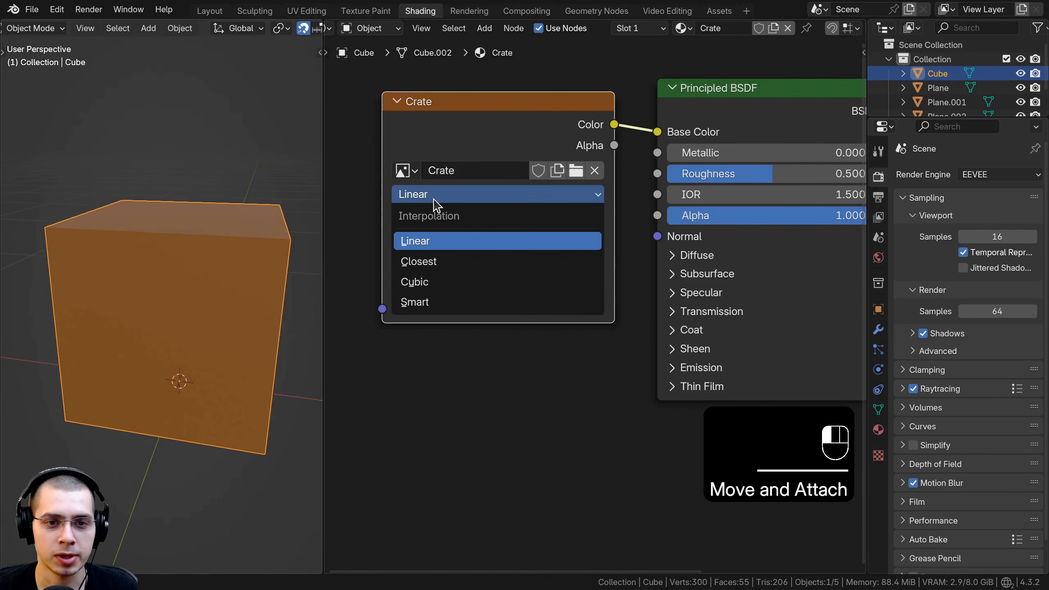
click(426, 262)
drag(464, 105, 483, 110)
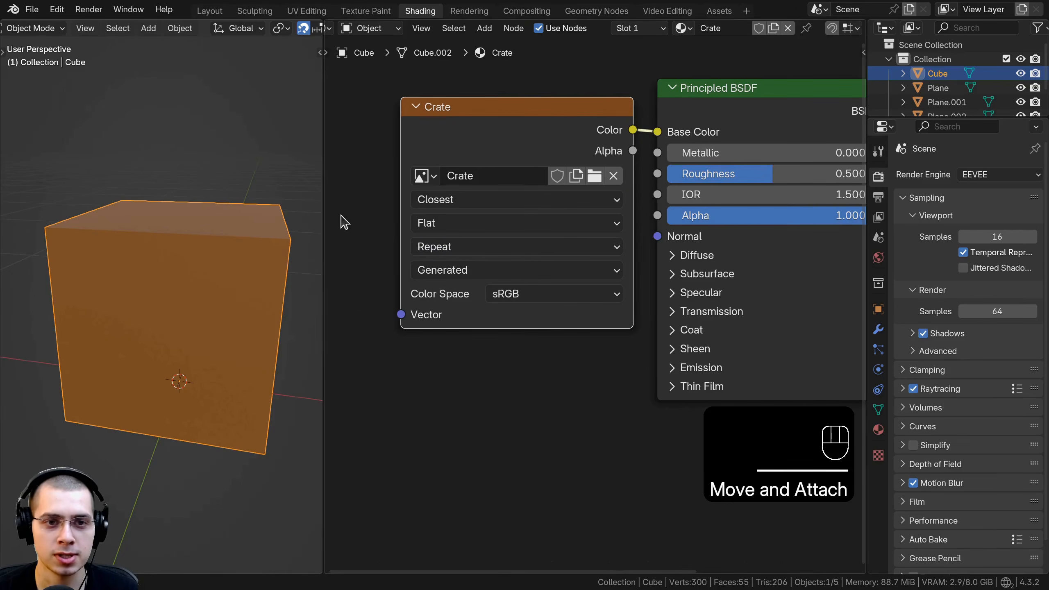
middle_drag(115, 238, 183, 241)
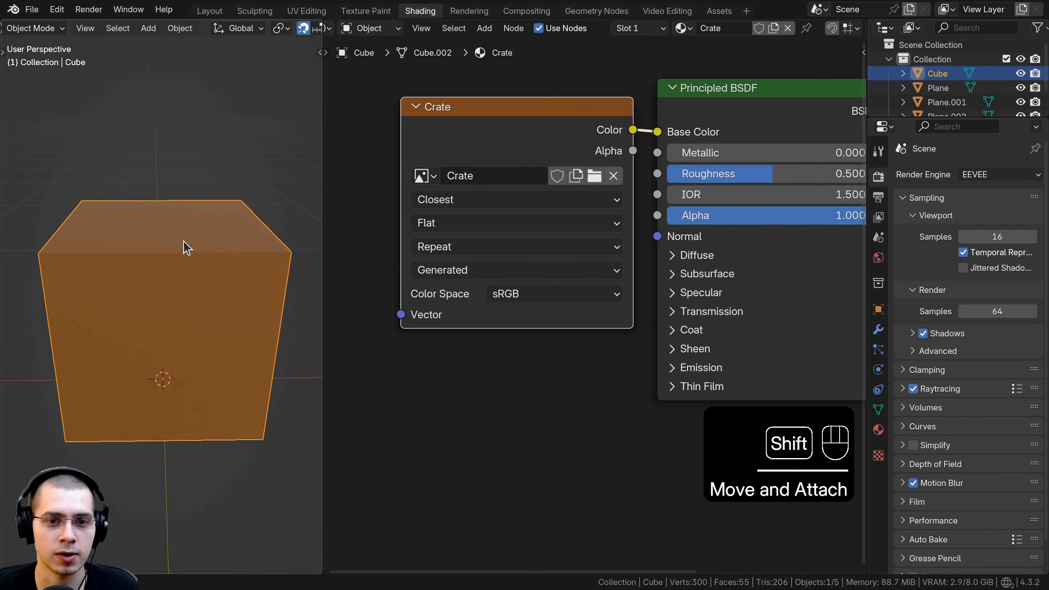
Step: In the UV Editing workspace, reset the cube's UVs so every face fills the whole Crate image
click(306, 12)
scroll(470, 395, up, 15)
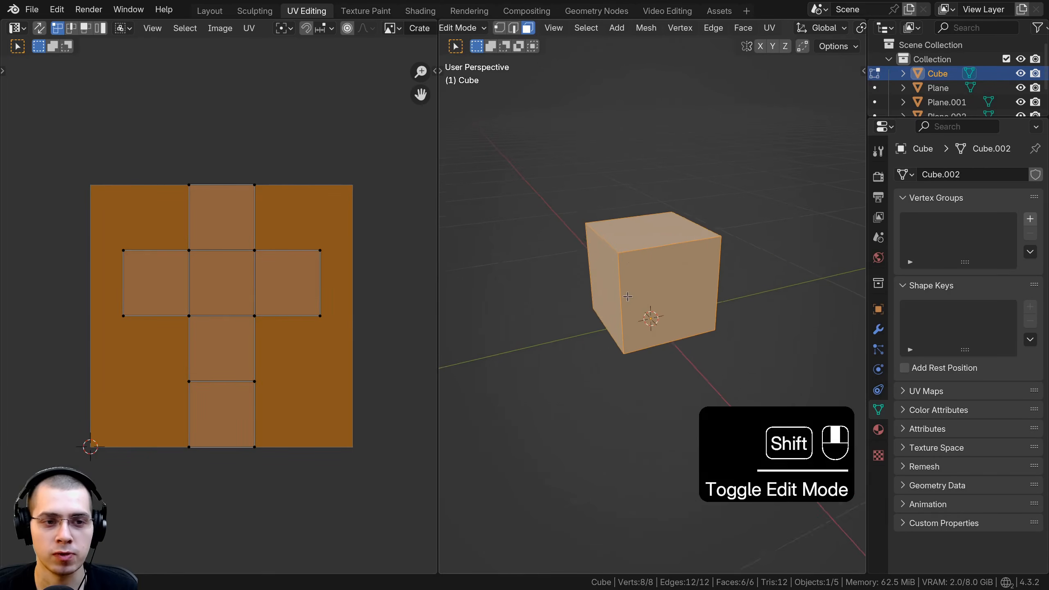
middle_drag(677, 323, 677, 350)
scroll(678, 349, down, 5)
shift+middle_drag(678, 349, 704, 401)
shift+middle_drag(704, 401, 607, 246)
middle_drag(715, 346, 711, 313)
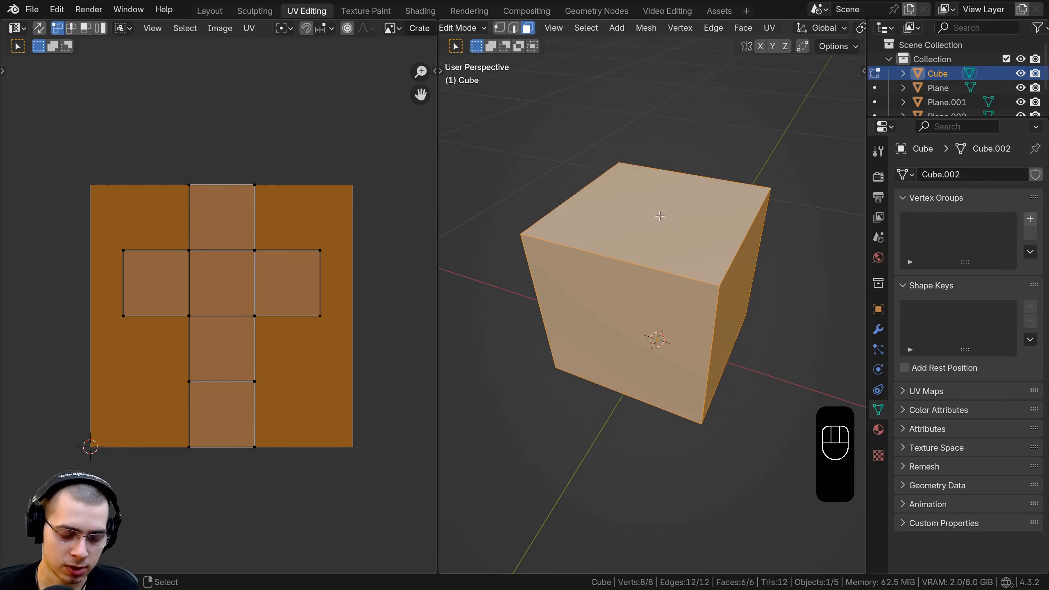
key(u)
mouse_move(651, 158)
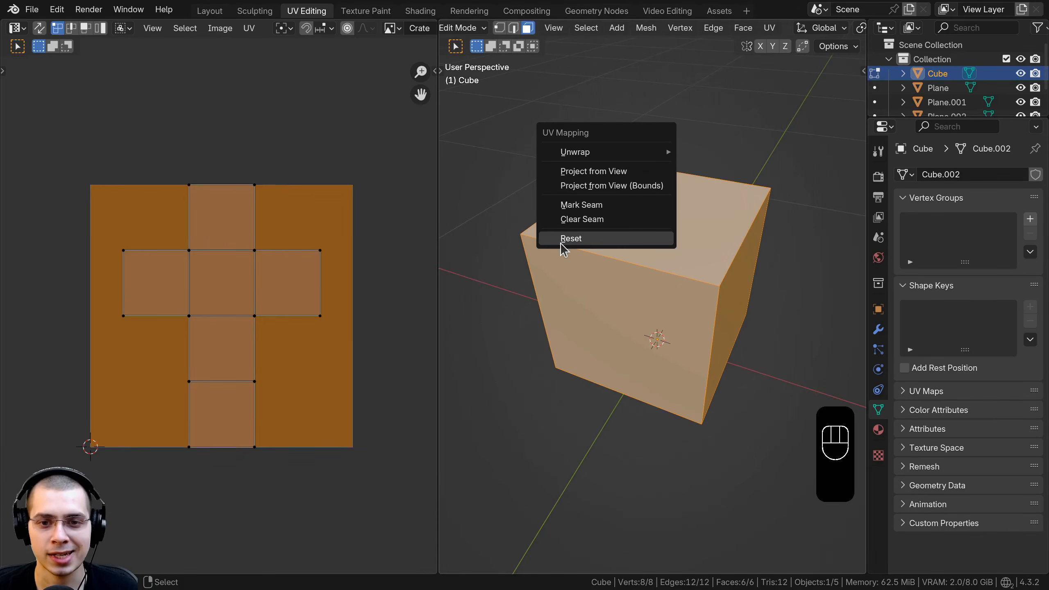
click(571, 239)
middle_drag(566, 244, 600, 275)
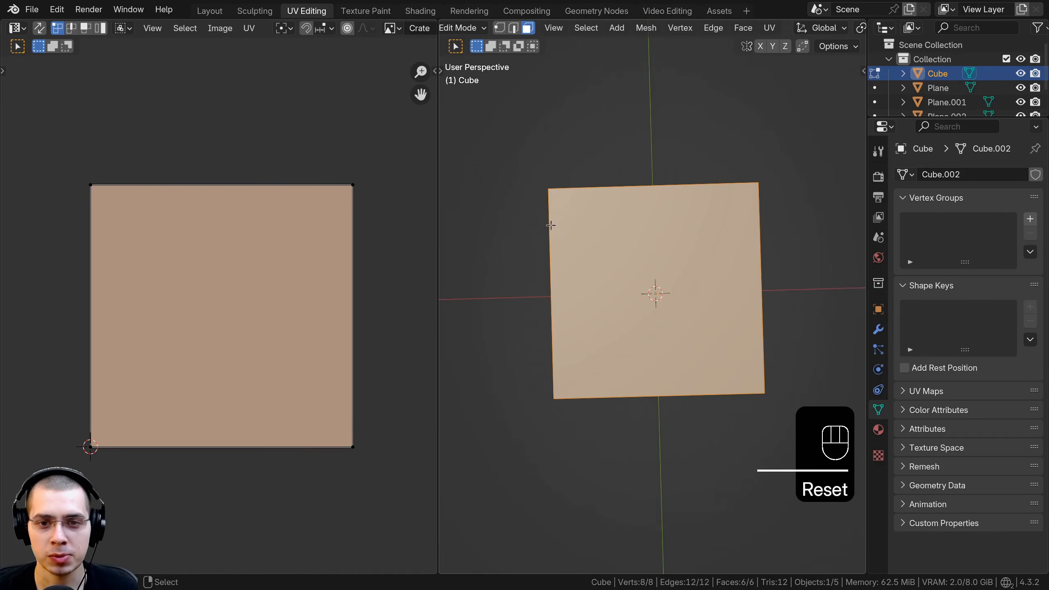
Step: Select all UVs in the UV editor and examine how the overlapping layout relates to the cube's faces
key(a)
key(a)
key(a)
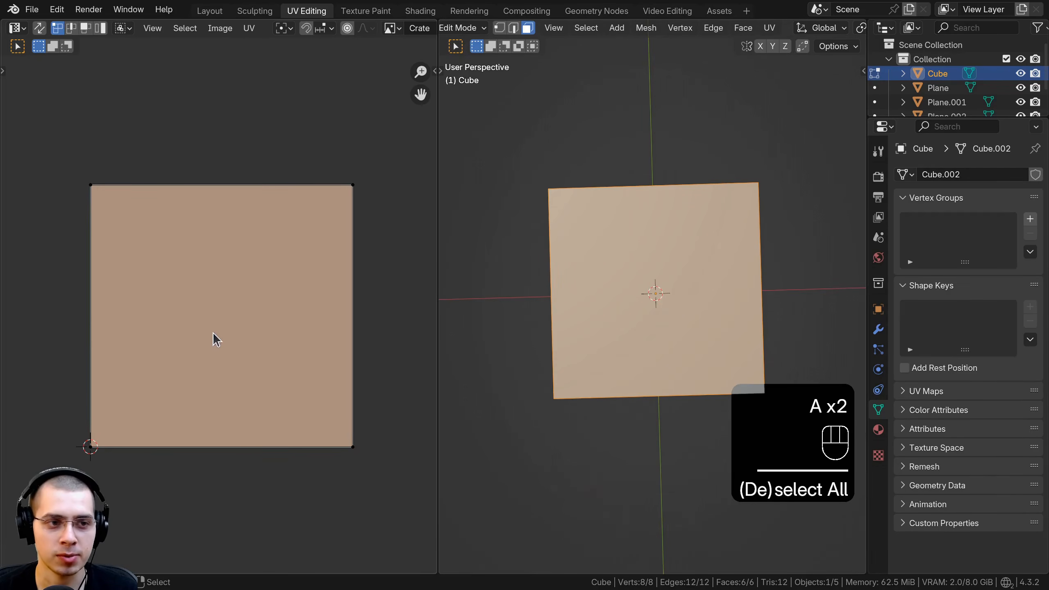
middle_drag(328, 333, 325, 300)
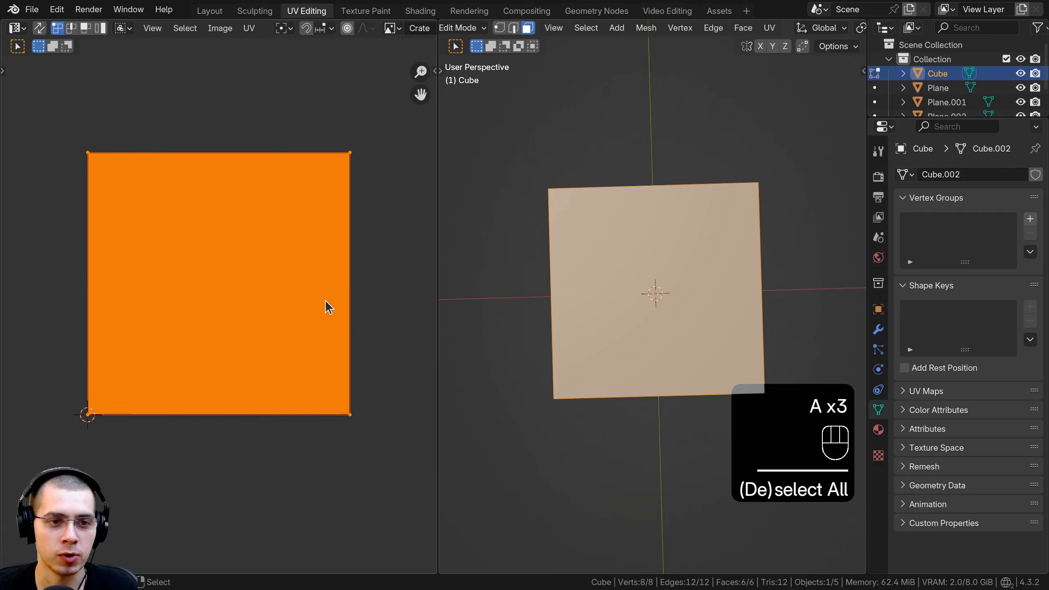
middle_drag(664, 316, 639, 263)
middle_drag(598, 148, 730, 211)
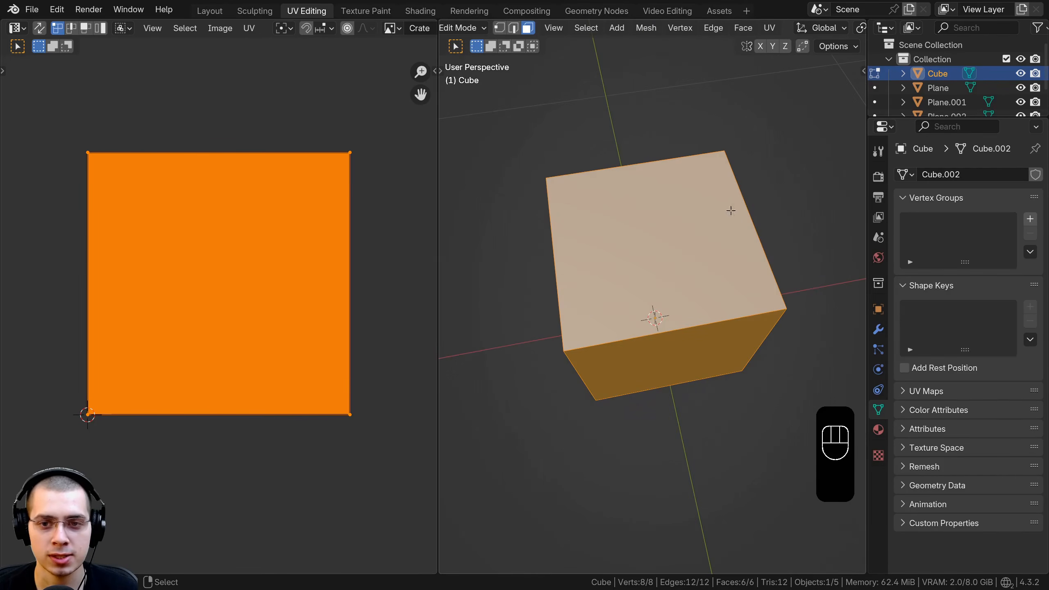
middle_drag(628, 224, 590, 284)
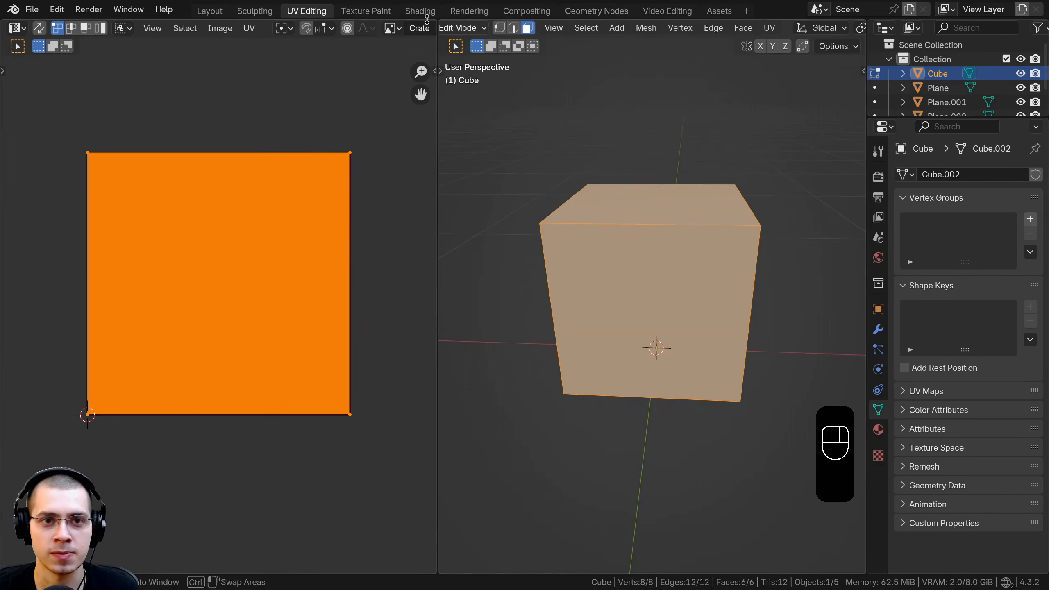
Step: In the Texture Paint workspace, sample the crate's base brown and brighten it slightly as the brush color
click(420, 12)
click(362, 11)
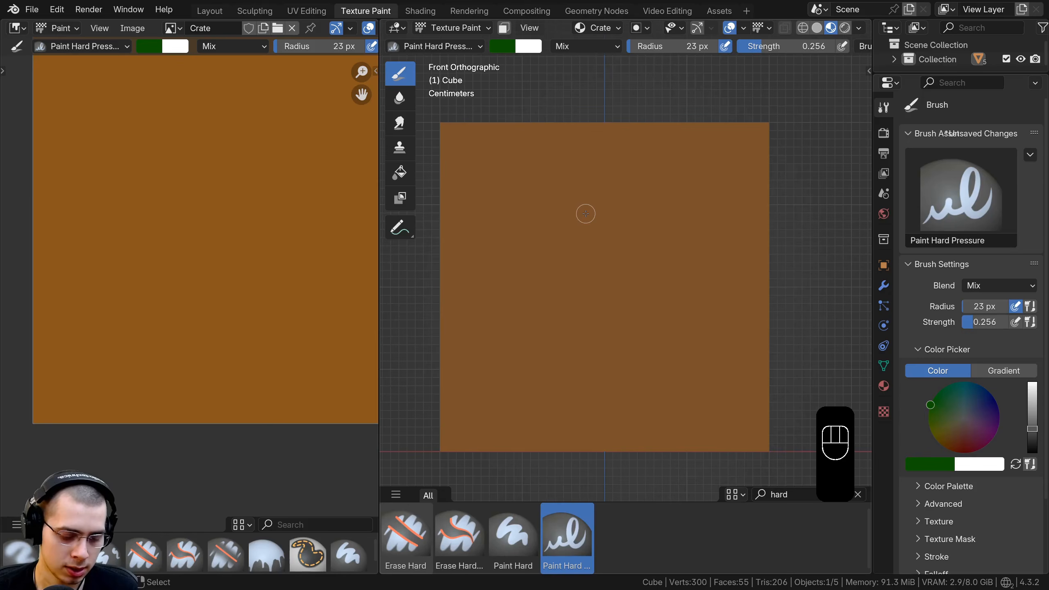
key(shift+x)
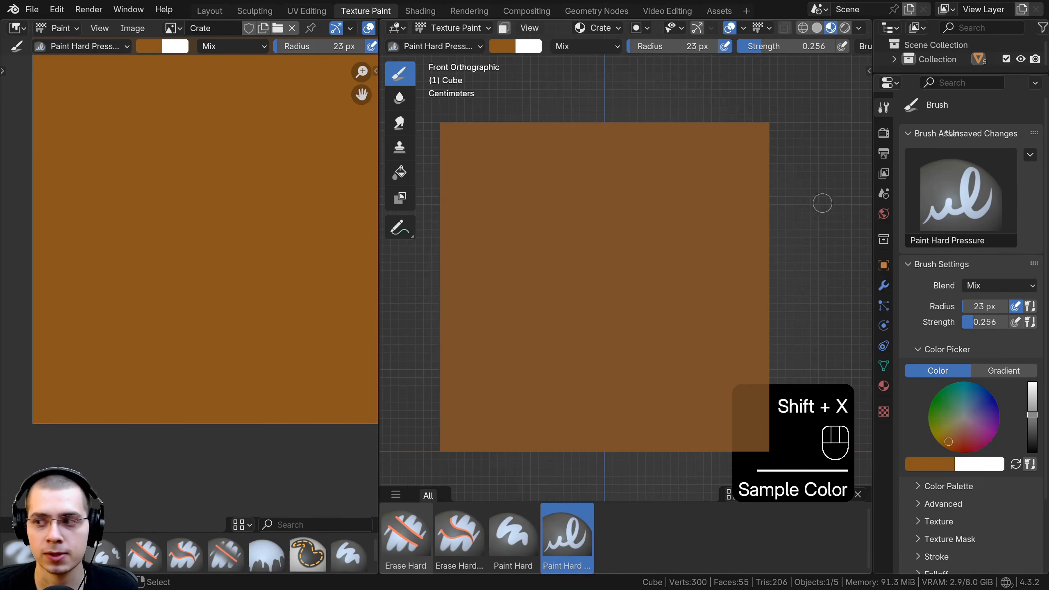
click(508, 48)
drag(624, 115, 624, 100)
shift+middle_drag(479, 198, 584, 195)
scroll(585, 196, up, 2)
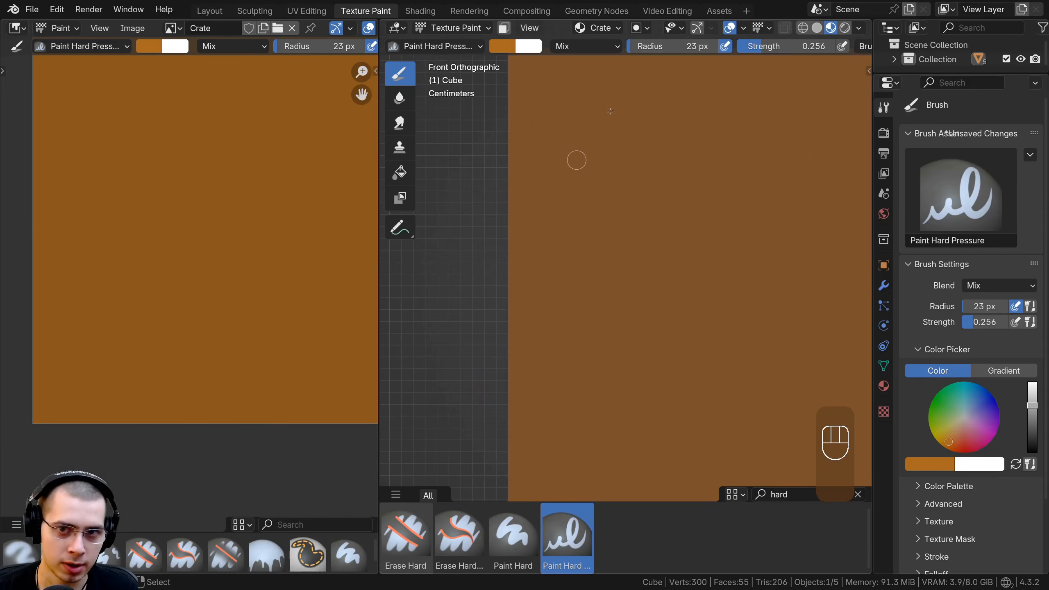
Step: Set brush strength to 1.000 and paint a lighter vertical strip two pixels wide along the front face's left edge
drag(762, 46, 831, 46)
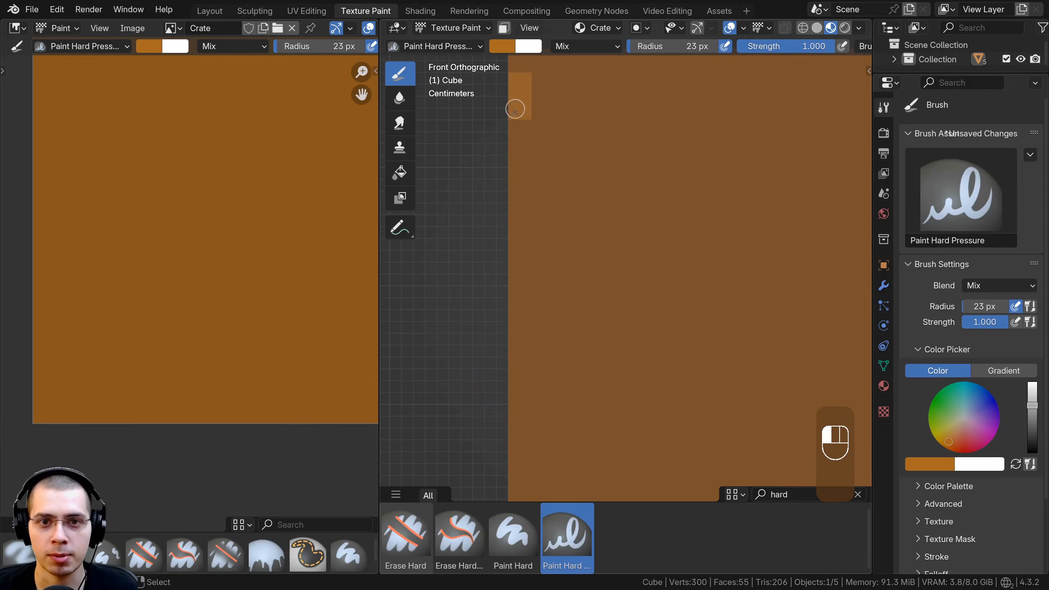
scroll(466, 162, down, 3)
drag(491, 143, 509, 324)
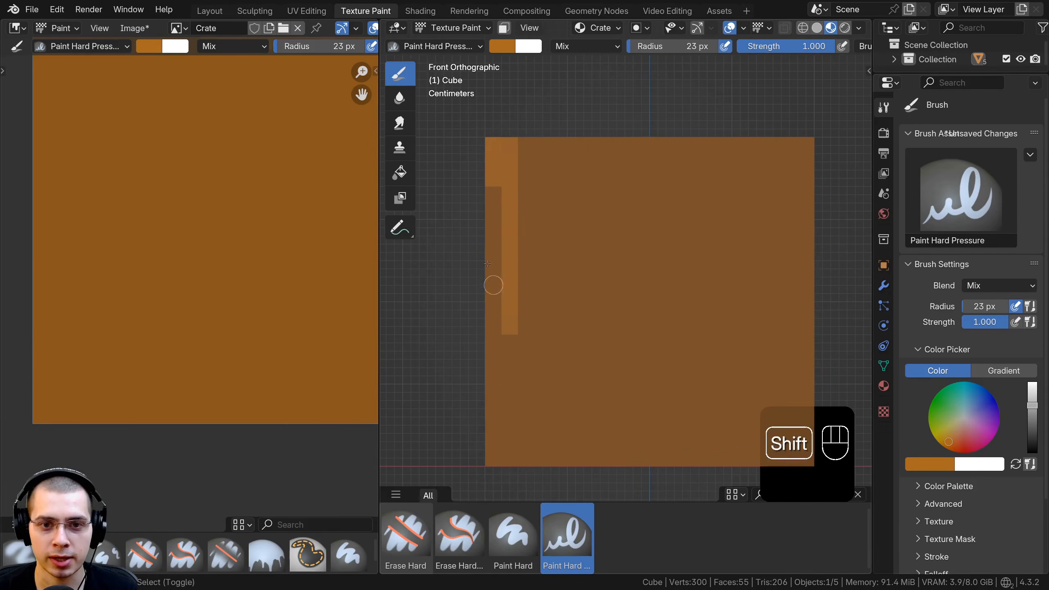
shift+middle_drag(512, 166, 500, 125)
mouse_move(494, 109)
mouse_down()
mouse_move(482, 249)
mouse_move(482, 164)
mouse_move(494, 405)
mouse_move(484, 391)
mouse_move(494, 417)
mouse_up()
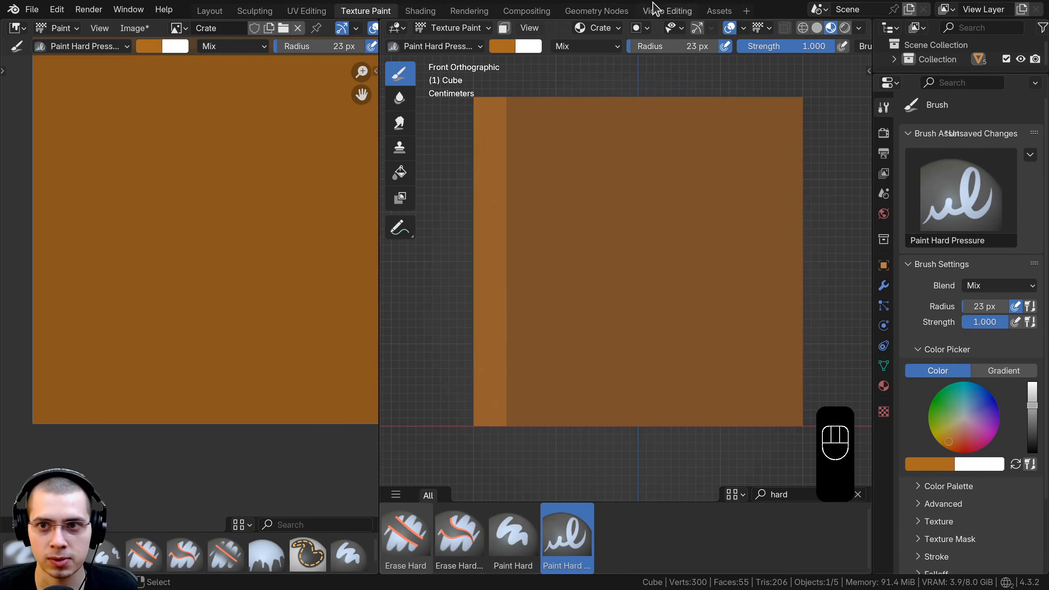
Step: Open the brush's falloff settings and look through the available curve presets
scroll(637, 44, down, 5)
scroll(640, 49, down, 3)
click(810, 48)
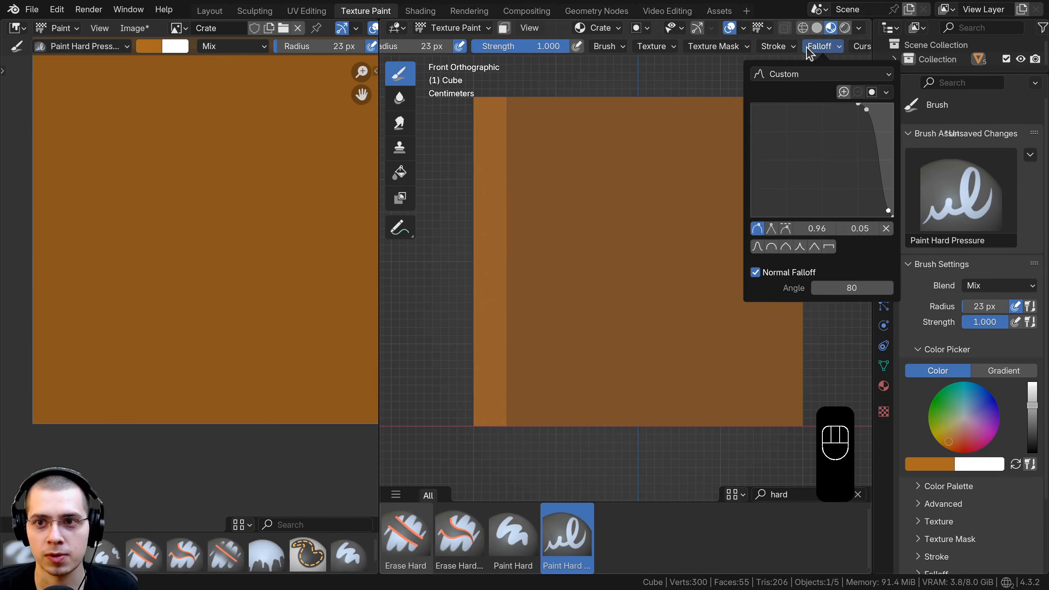
click(785, 75)
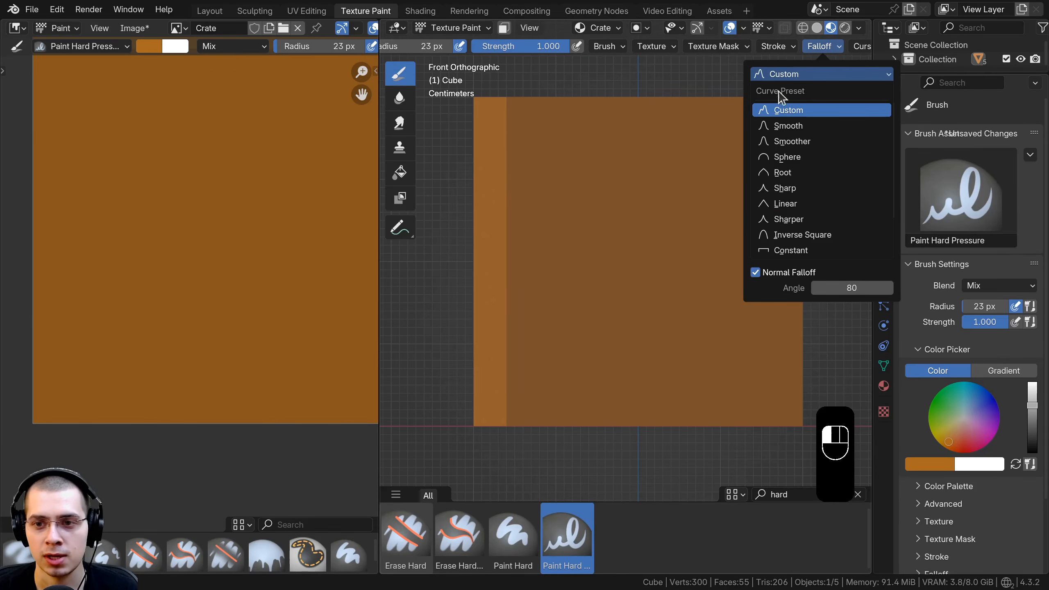
click(818, 267)
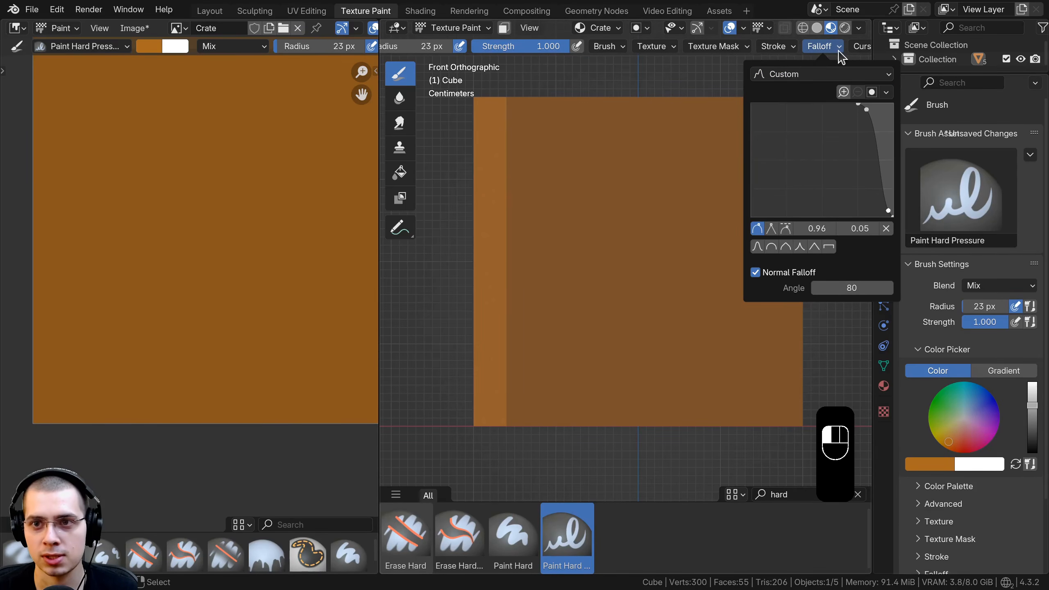
Step: Paint the lighter brown border two pixels wide along the front face's remaining edges, enlarging the brush radius to 30 px
click(827, 76)
click(796, 249)
shift+middle_drag(522, 427, 509, 358)
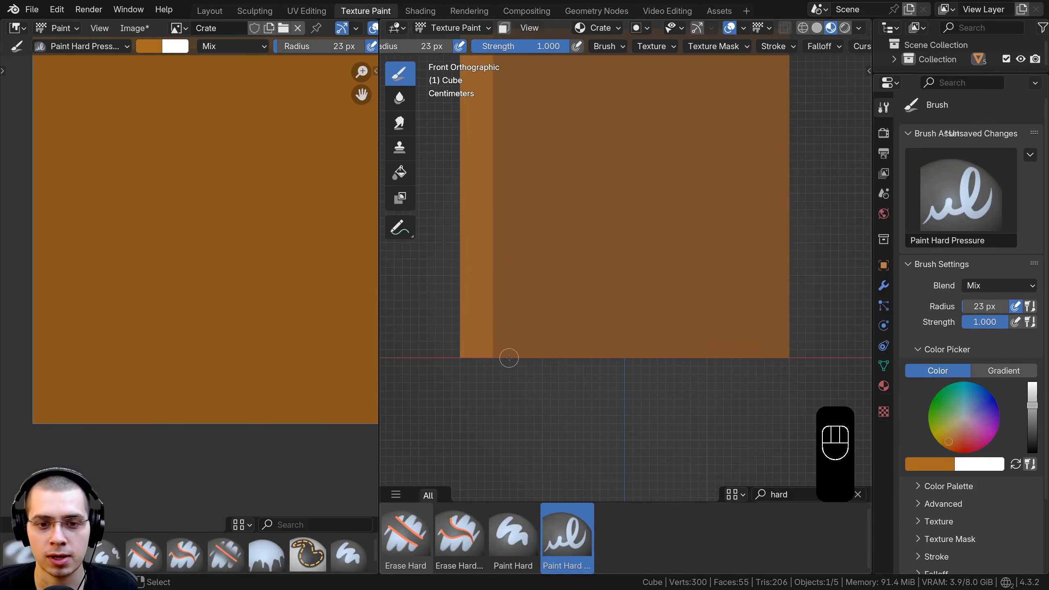
mouse_move(509, 358)
mouse_down()
mouse_move(500, 340)
mouse_move(749, 340)
mouse_move(644, 335)
mouse_move(761, 323)
mouse_up()
key(f)
click(501, 343)
shift+middle_drag(761, 324, 718, 376)
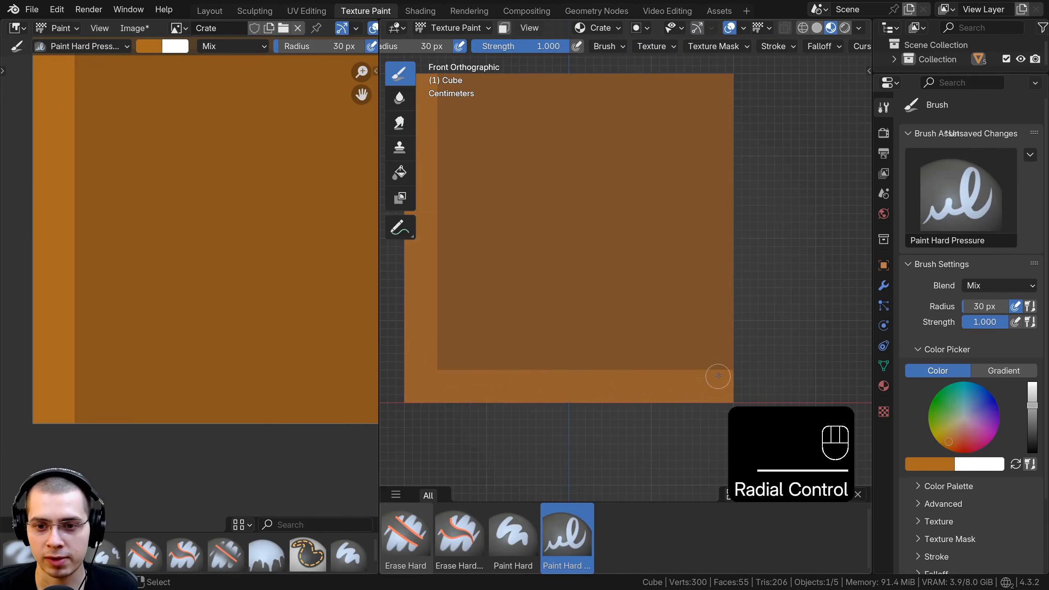
mouse_move(719, 376)
mouse_down()
mouse_move(712, 82)
mouse_move(447, 92)
mouse_move(698, 94)
mouse_up()
Step: Examine the painted border on the cube's other faces and return to the front view
scroll(668, 234, down, 4)
mouse_move(668, 235)
middle_down()
mouse_move(552, 317)
mouse_move(576, 355)
middle_up()
shift+middle_drag(576, 356, 740, 306)
scroll(674, 300, down, 2)
middle_drag(705, 222, 585, 255)
key(KP_1)
scroll(628, 225, up, 3)
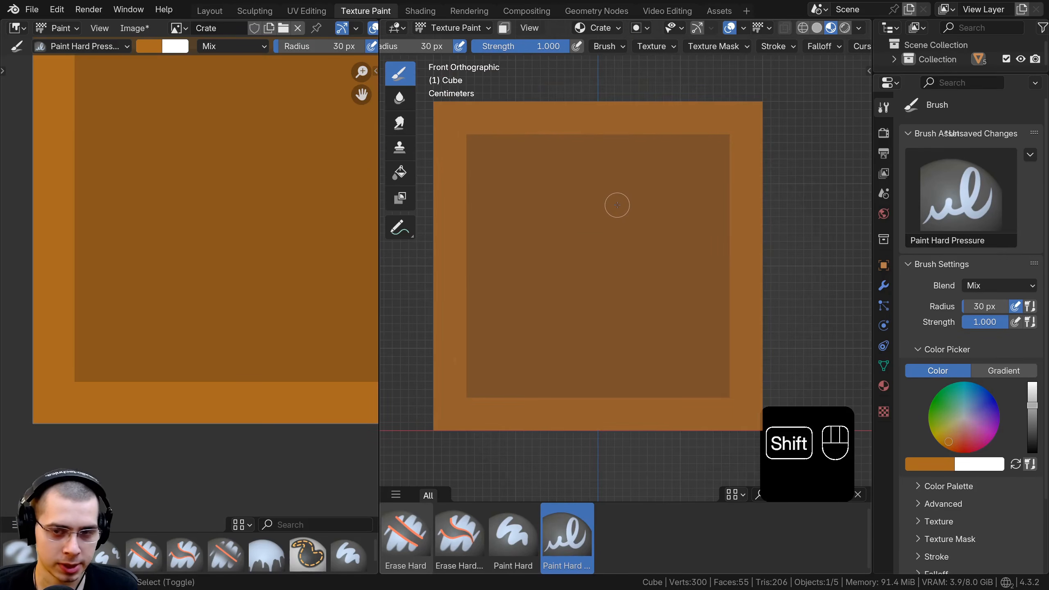
Step: Sample the inner panel's brown, widen the 3D viewport, and darken the brush color to #724817
key(shift+x)
click(598, 196)
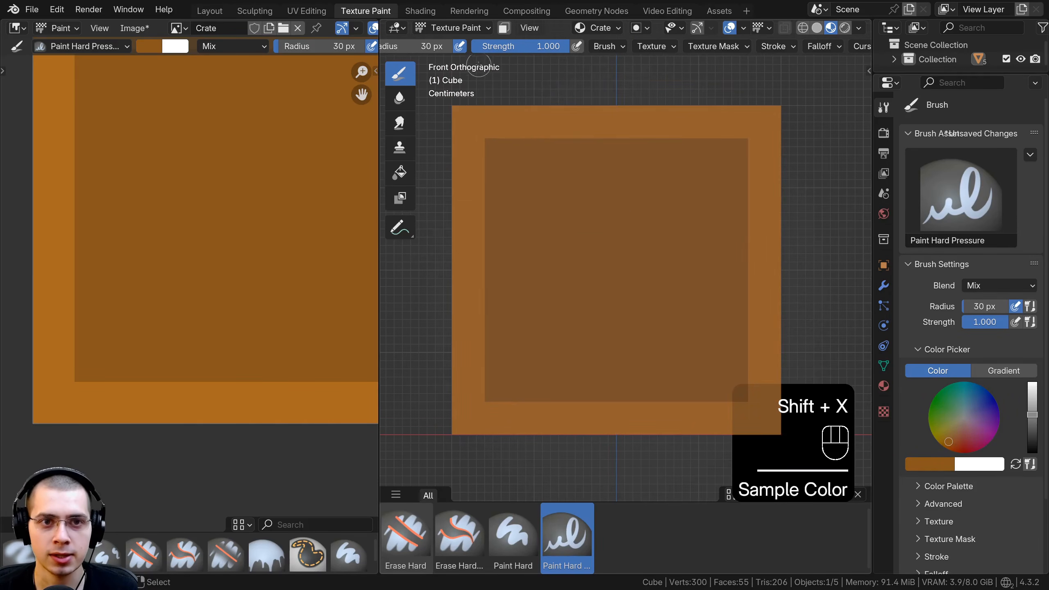
scroll(478, 46, up, 5)
drag(379, 83, 95, 83)
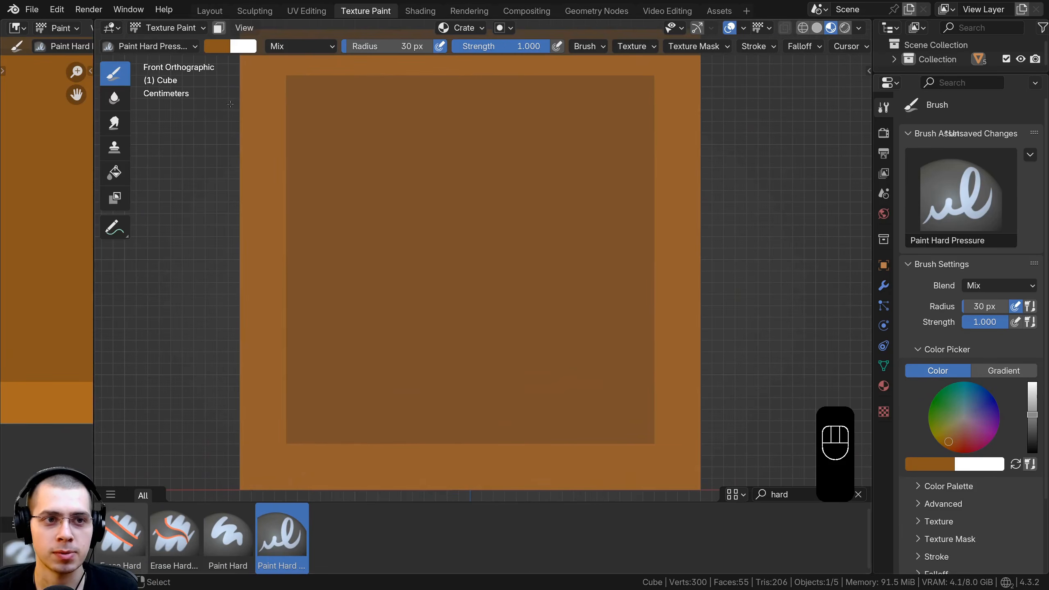
click(217, 47)
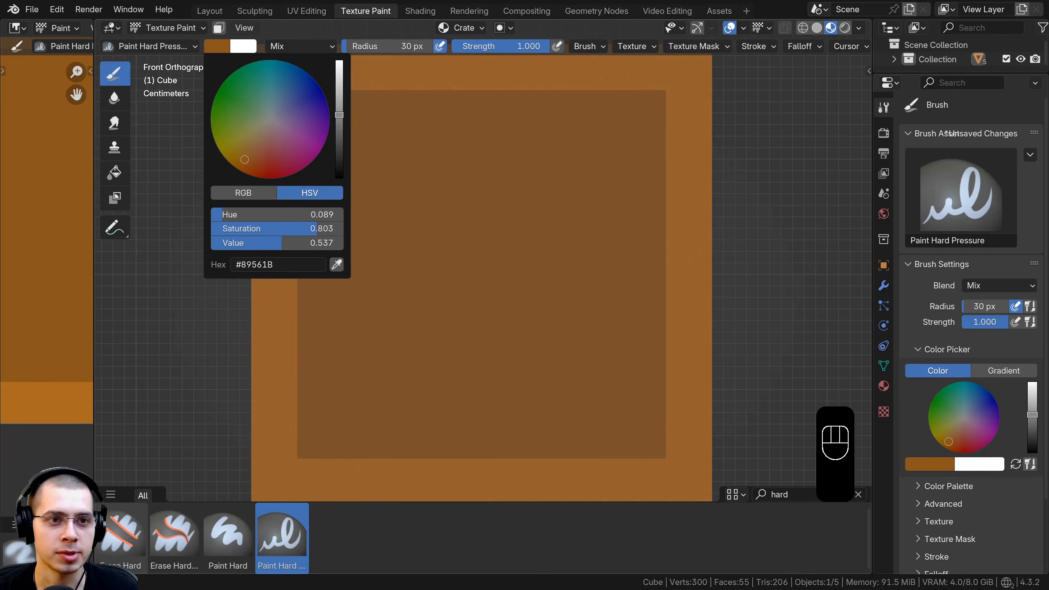
mouse_move(339, 114)
mouse_down()
mouse_move(339, 125)
mouse_move(661, 118)
mouse_up()
Step: Paint one-pixel-high dark horizontal stripes on every second row of the inner panel with a 19 px brush
key(f)
click(309, 116)
drag(306, 170, 663, 170)
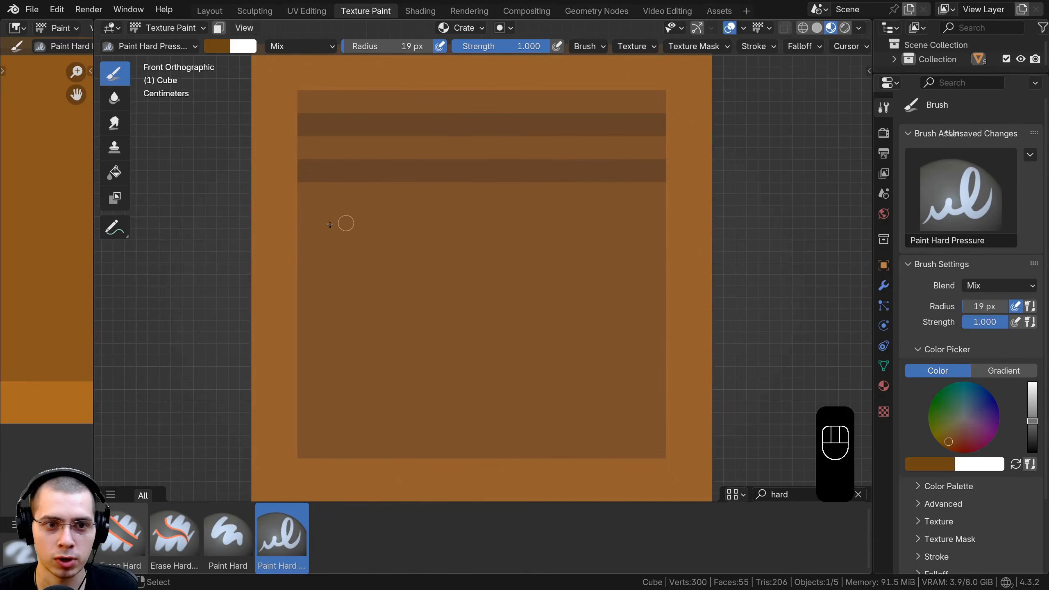
key(ctrl+z)
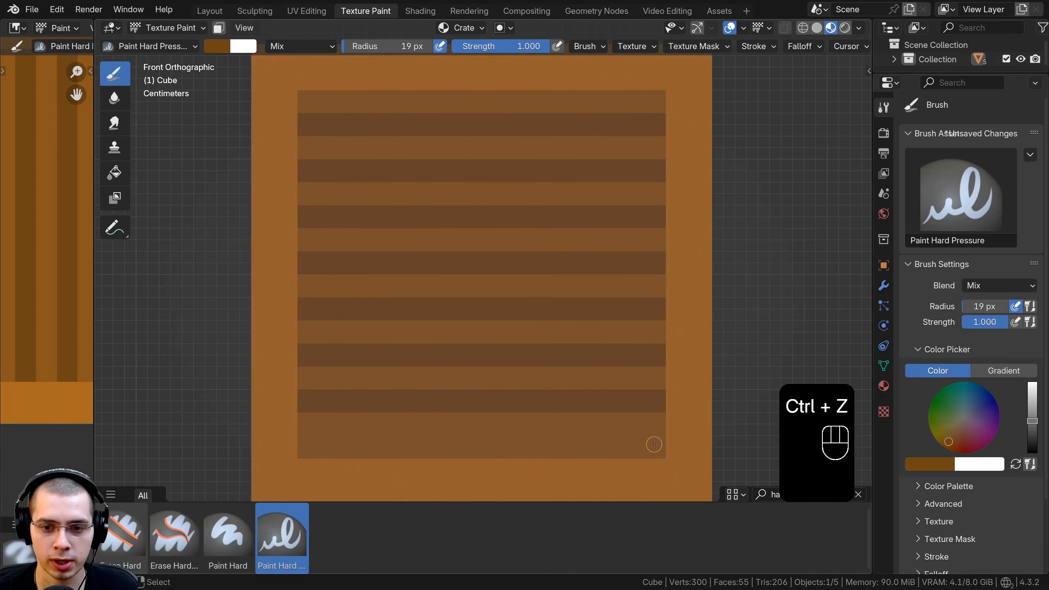
drag(655, 445, 299, 447)
shift+middle_drag(433, 309, 431, 323)
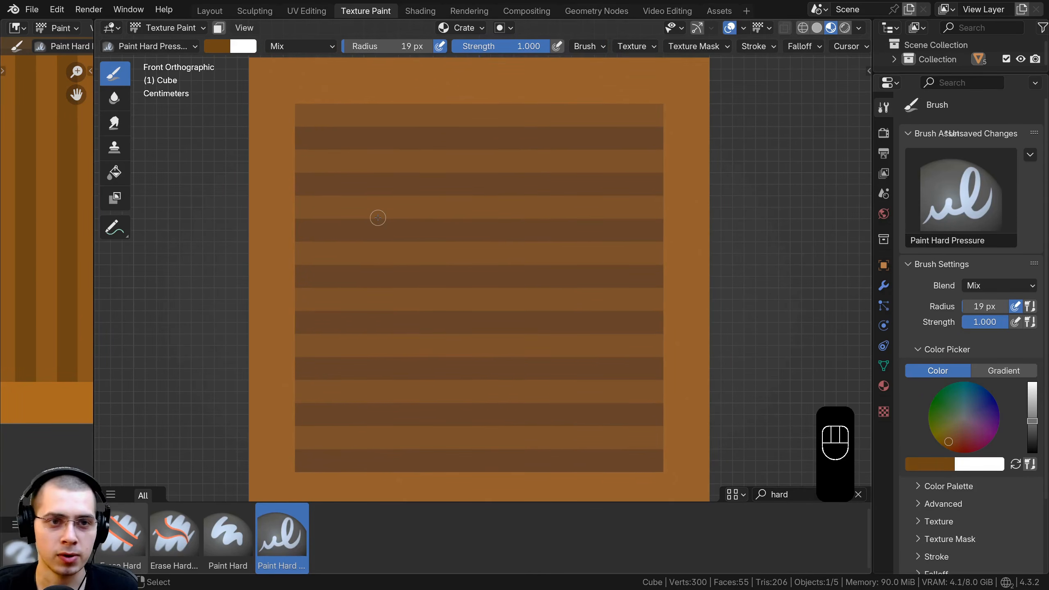
Step: Change the brush color from brown to a neutral light grey using the RGB values and brightness
shift+middle_drag(378, 218, 382, 241)
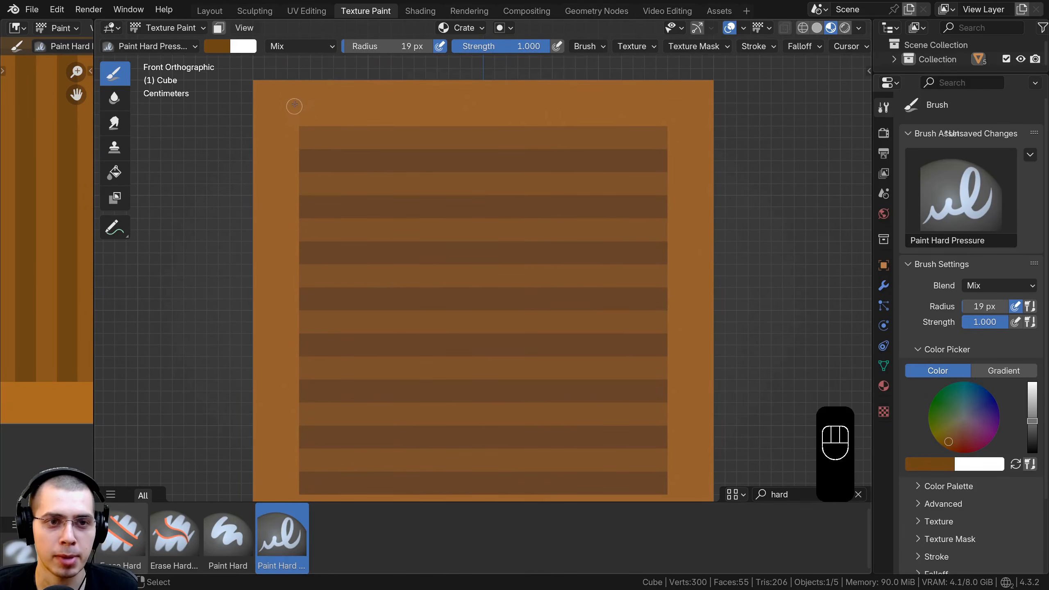
click(221, 46)
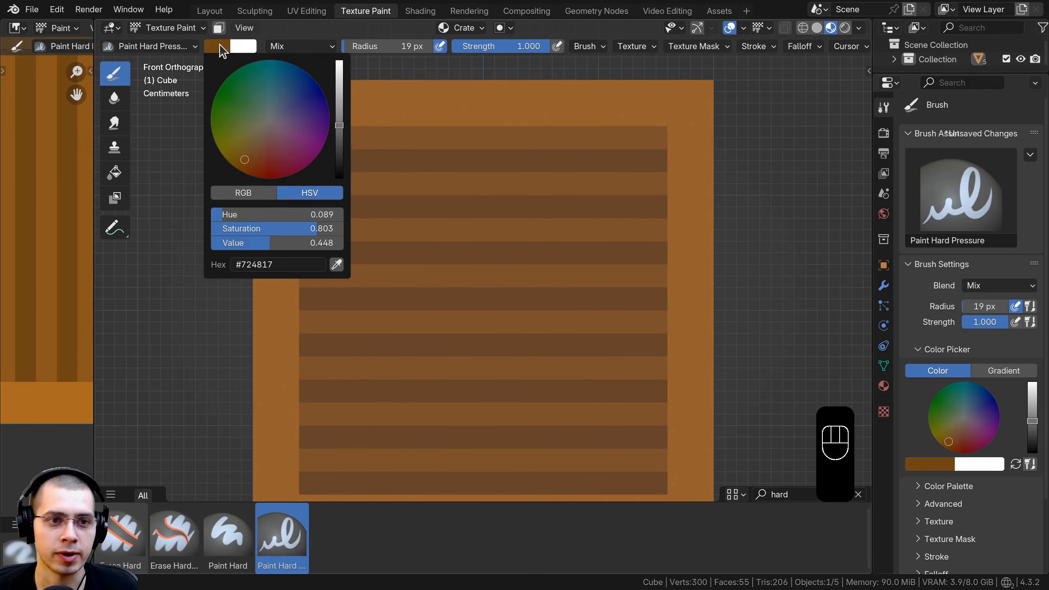
click(242, 193)
scroll(248, 219, up, 5)
mouse_move(275, 226)
mouse_down()
mouse_move(345, 232)
mouse_move(345, 244)
mouse_up()
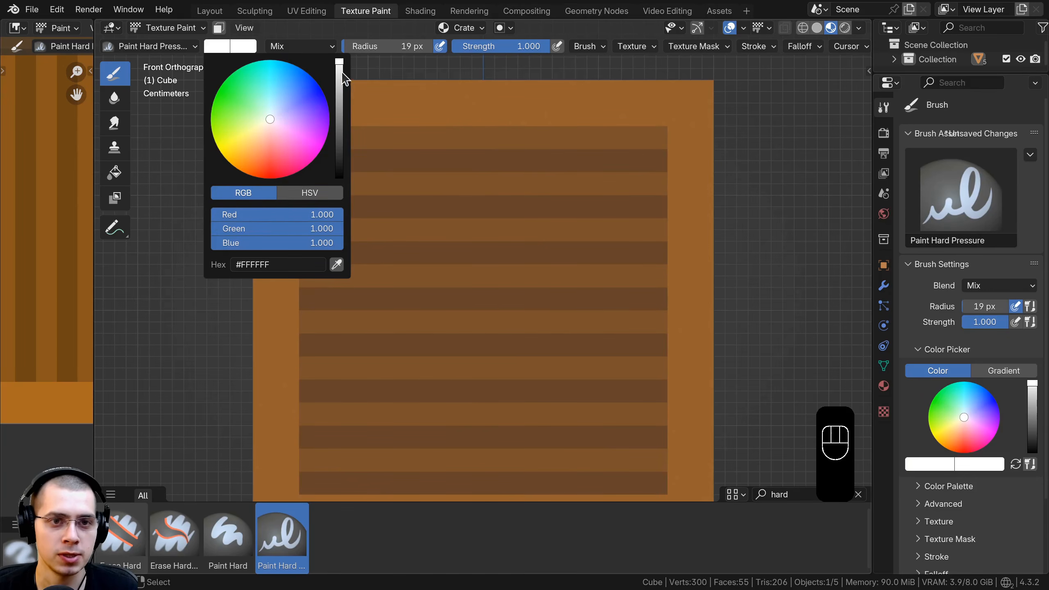
mouse_move(343, 73)
mouse_down()
mouse_move(340, 128)
mouse_move(340, 104)
mouse_up()
Step: Paint a grey 2 × 2 pixel square in each of the front face's two upper corners
shift+middle_drag(399, 165, 437, 179)
mouse_move(308, 104)
mouse_down()
mouse_move(317, 133)
mouse_move(307, 118)
mouse_move(323, 127)
mouse_move(305, 127)
mouse_up()
key(ctrl+z)
shift+middle_drag(535, 162, 413, 170)
mouse_move(597, 116)
mouse_down()
mouse_move(622, 138)
mouse_move(599, 146)
mouse_up()
click(596, 140)
Step: Paint matching grey 2 × 2 pixel squares in the front face's two lower corners
shift+middle_drag(593, 480, 557, 263)
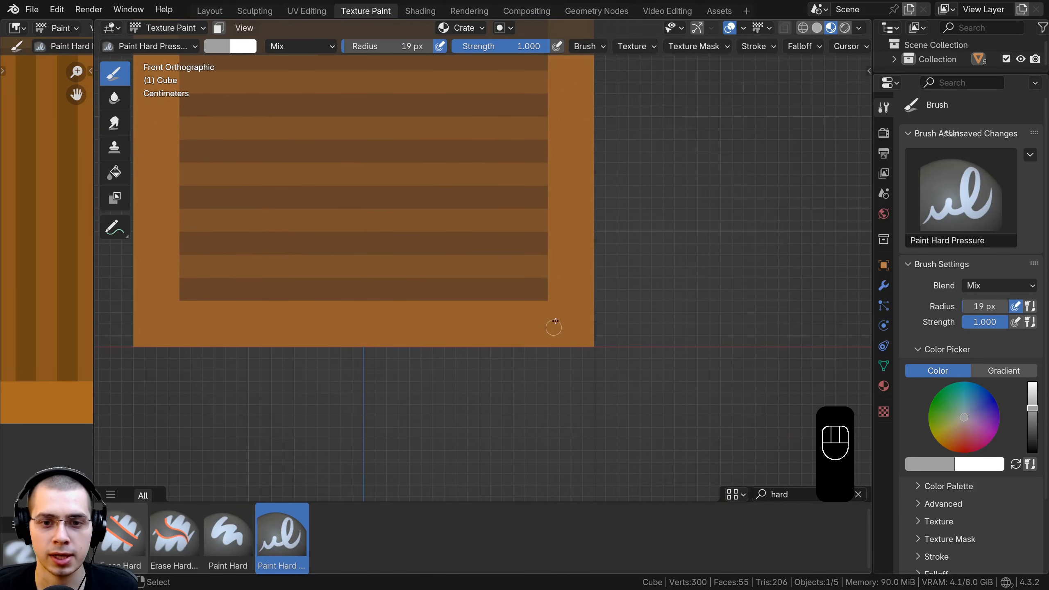
drag(556, 322, 586, 334)
shift+middle_drag(339, 320, 366, 320)
click(583, 330)
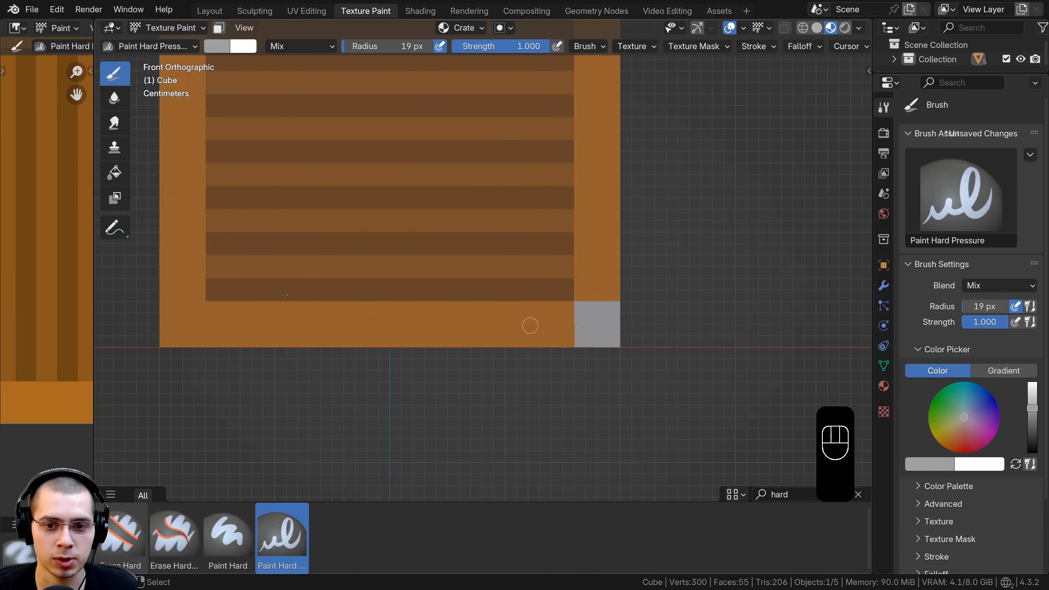
shift+middle_drag(289, 314, 330, 321)
mouse_move(241, 317)
mouse_down()
mouse_move(204, 336)
mouse_move(231, 337)
mouse_up()
Step: Shade diagonally opposite pixels in all four grey corners with a darker grey at brush strength 0.128
shift+middle_drag(232, 281, 296, 485)
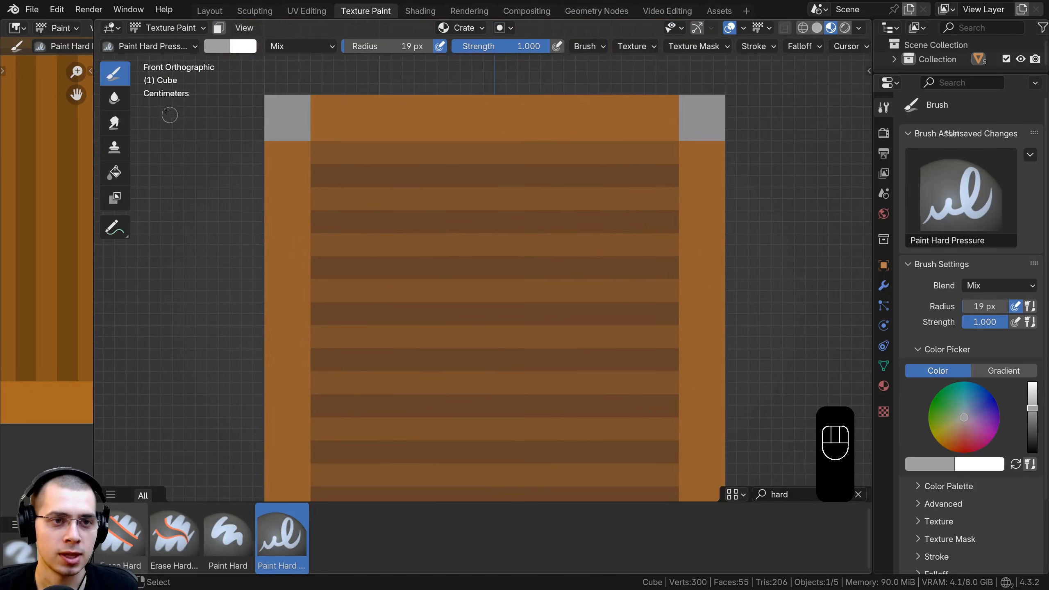
click(222, 49)
drag(339, 104, 339, 130)
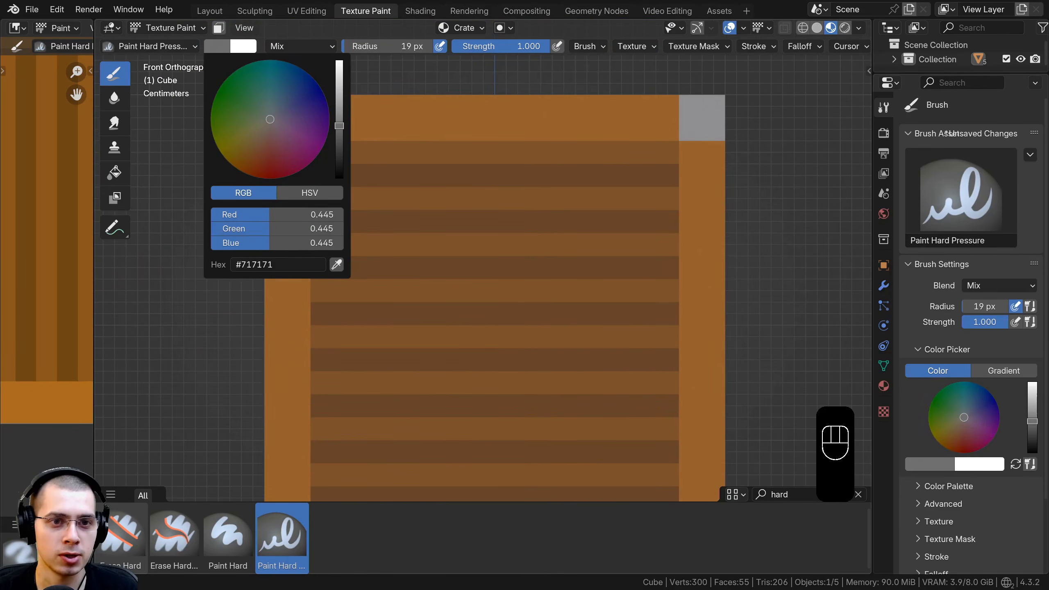
drag(528, 44, 443, 44)
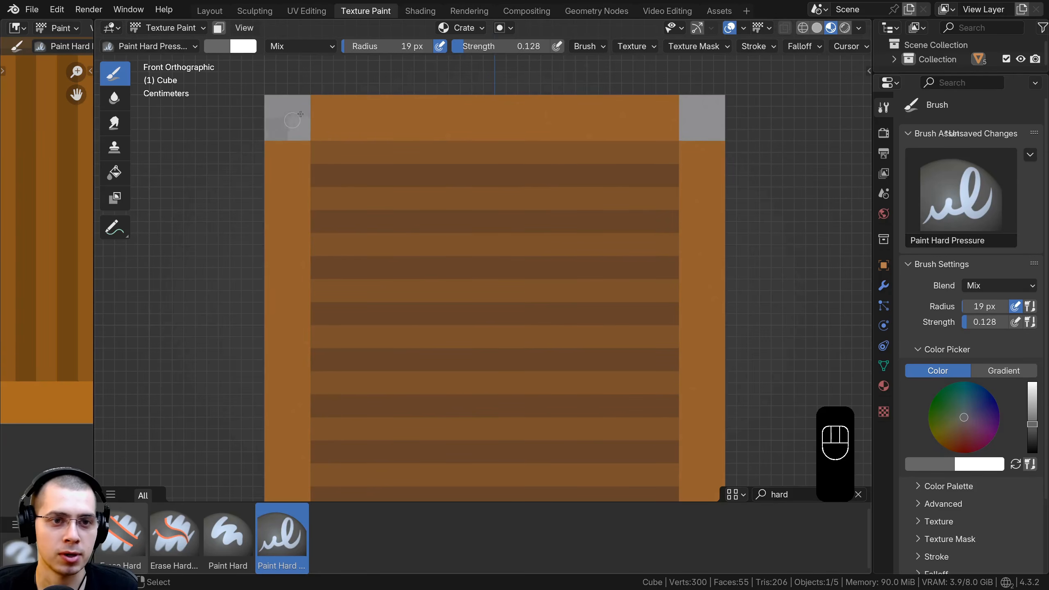
drag(714, 99, 715, 104)
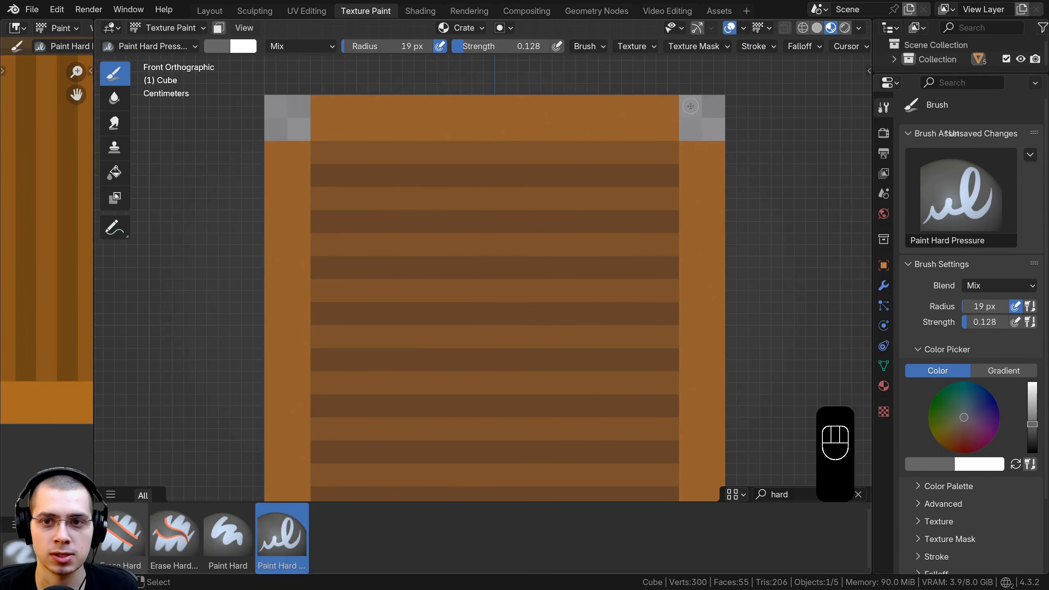
shift+middle_drag(673, 267, 597, 344)
drag(580, 314, 604, 320)
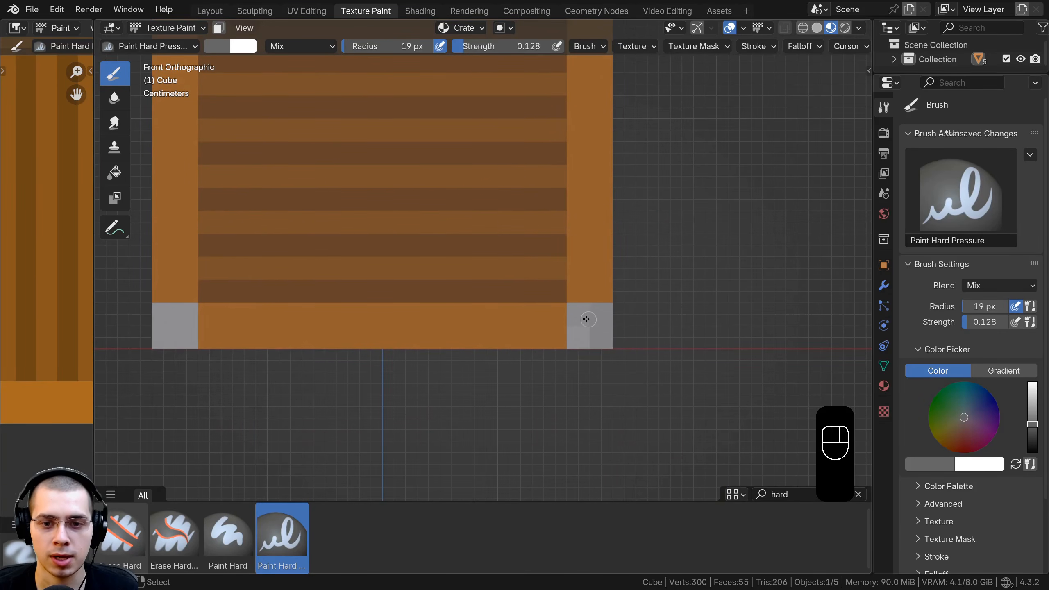
click(584, 319)
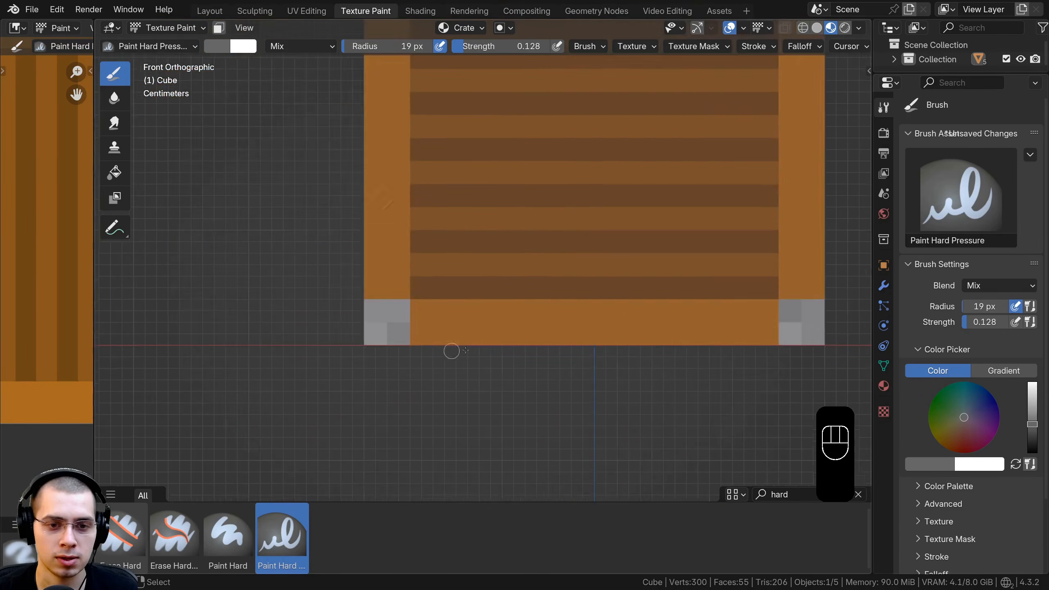
Step: Check the crate in perspective, then sample the inner panel's lighter brown from the front and darken it to about #694215
shift+middle_drag(471, 290, 460, 345)
key(shift+c)
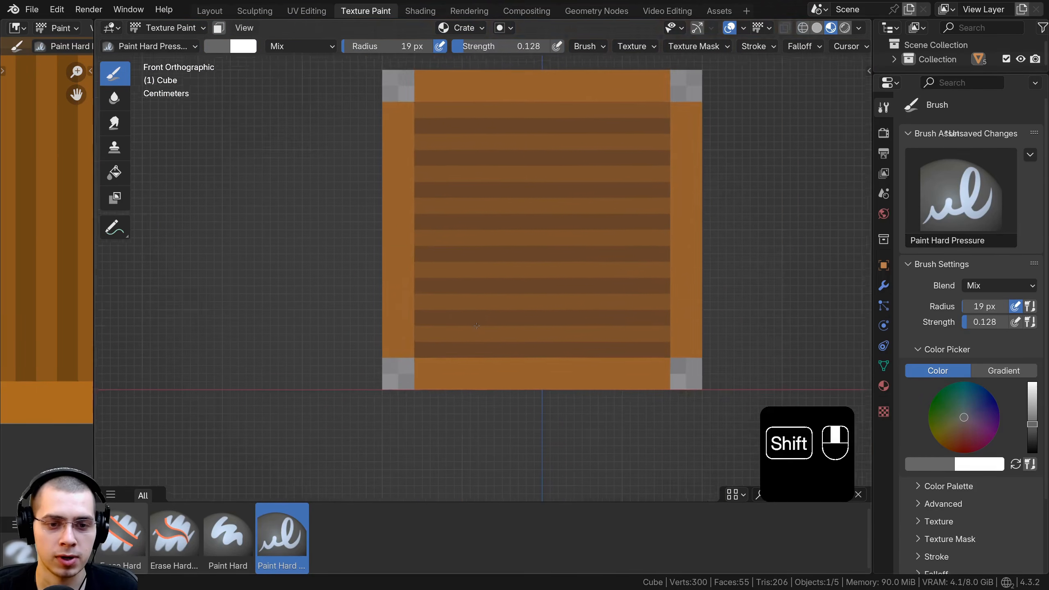
middle_drag(363, 366, 470, 317)
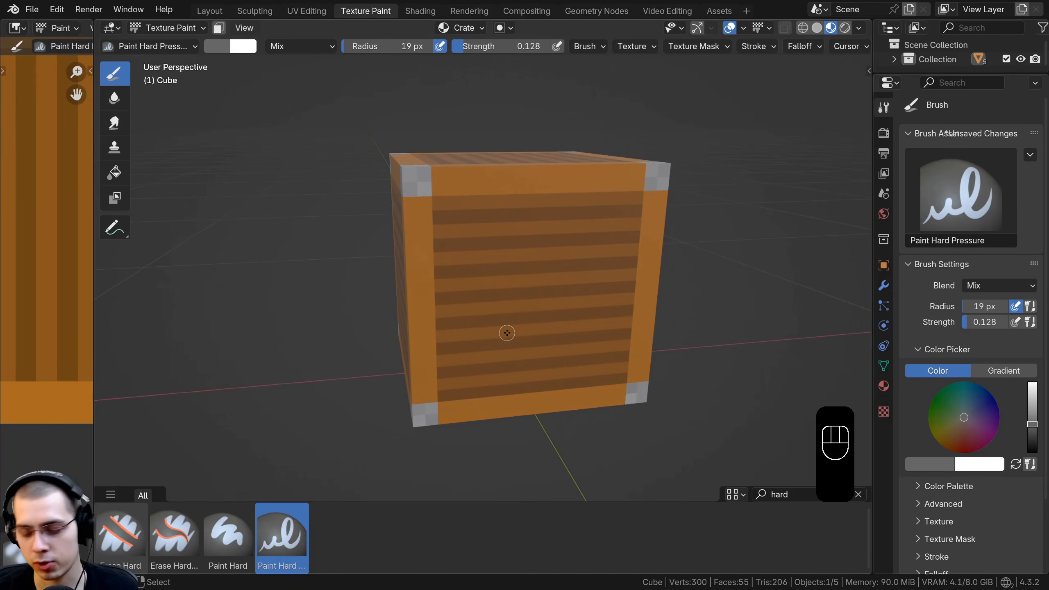
key(KP_1)
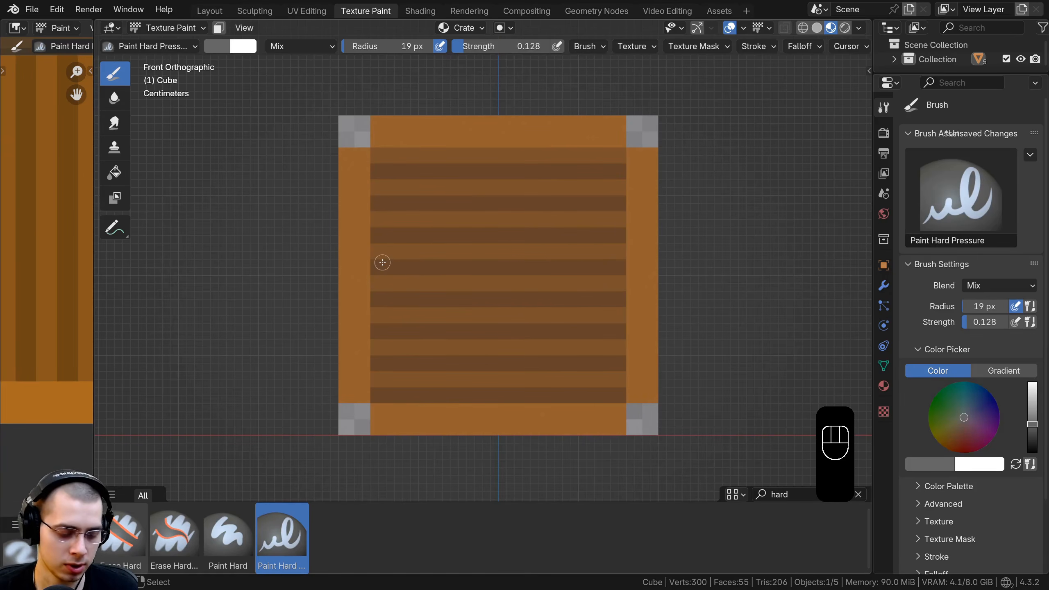
key(shift+x)
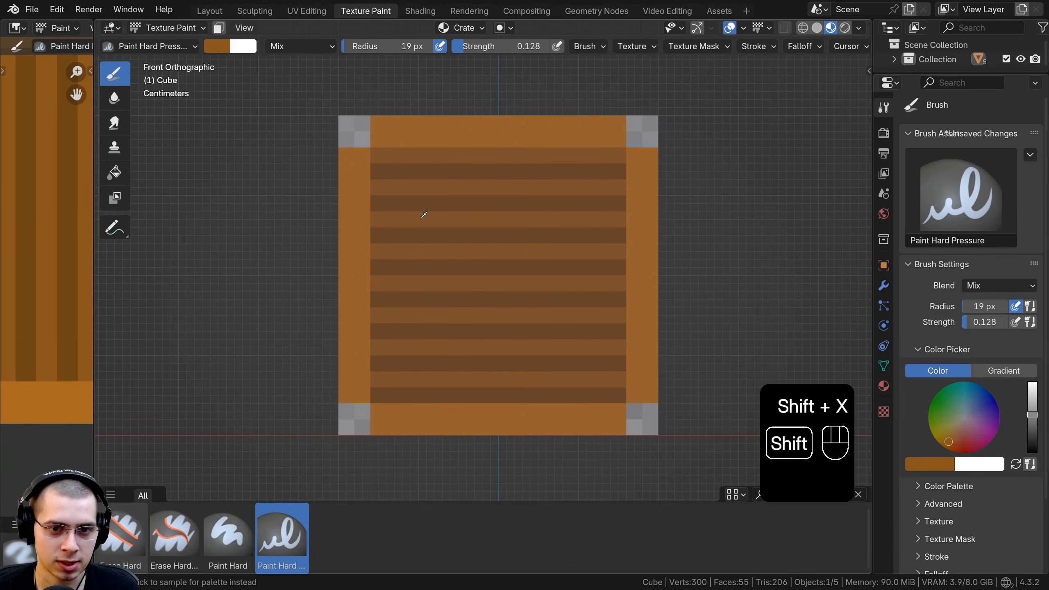
click(422, 200)
click(217, 46)
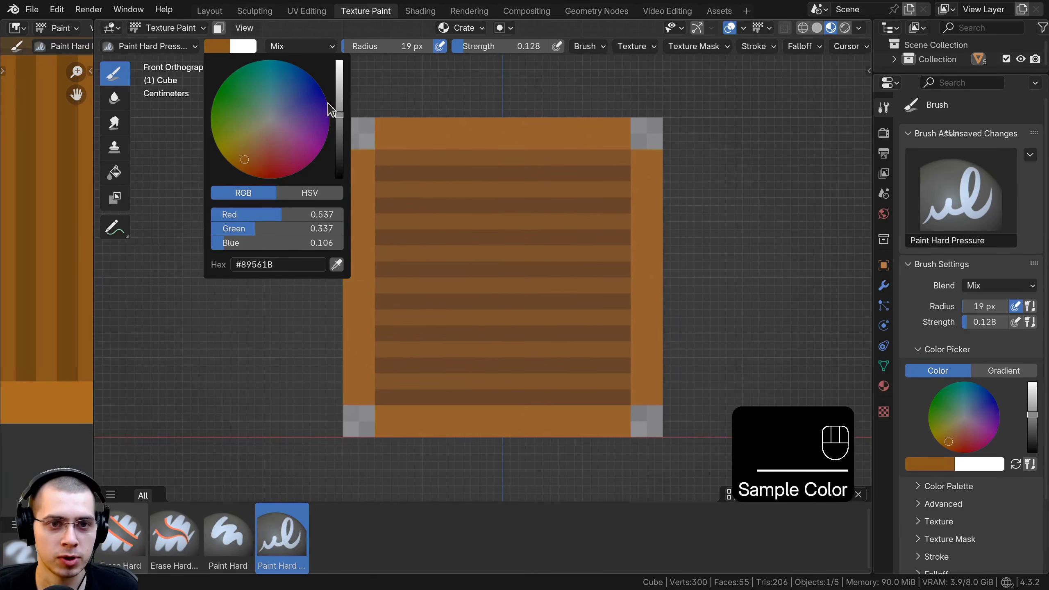
drag(339, 117, 339, 127)
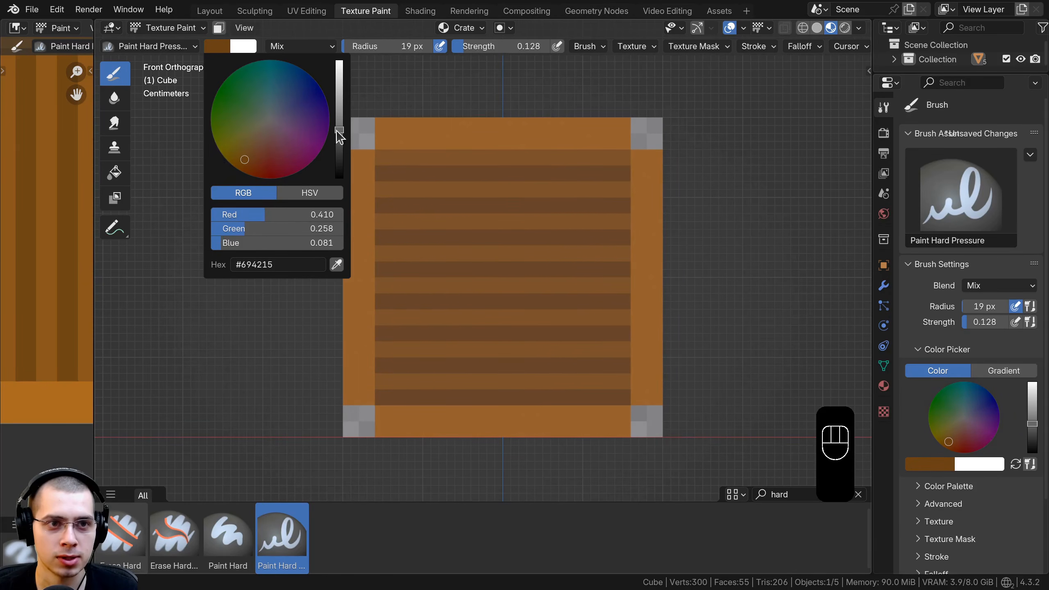
Step: Set brush strength to 1.000 and paint a one-pixel dark diagonal from the inner panel's upper-left corner to its lower-right corner
scroll(410, 185, up, 1)
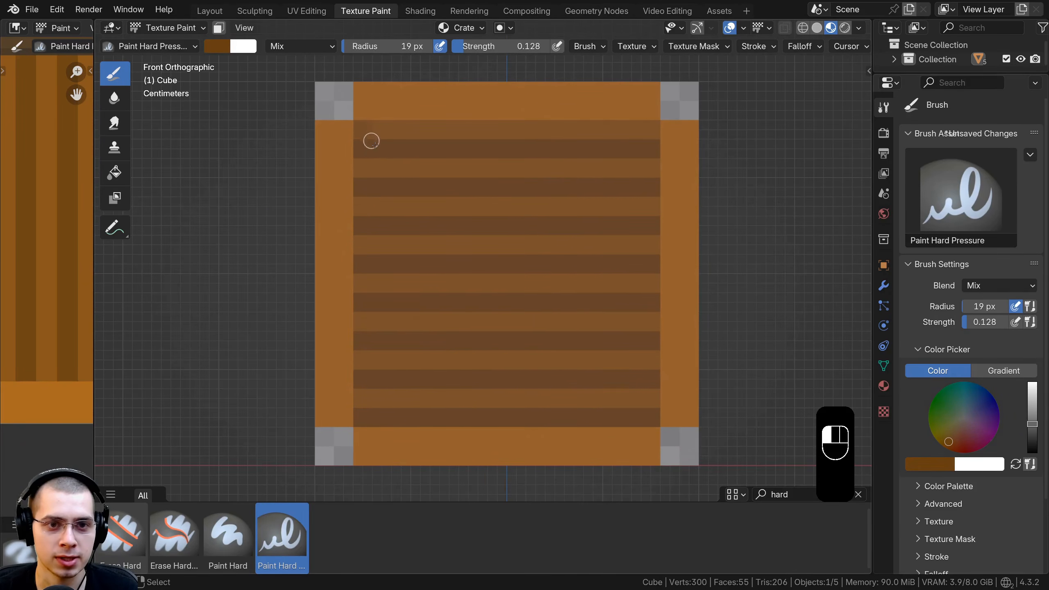
drag(478, 46, 549, 46)
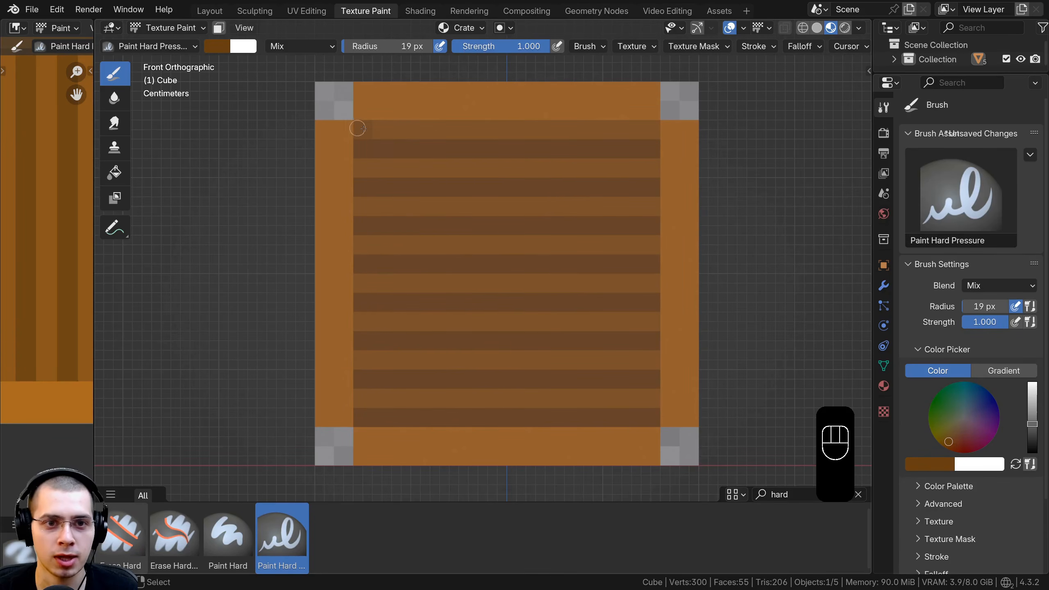
drag(358, 129, 456, 226)
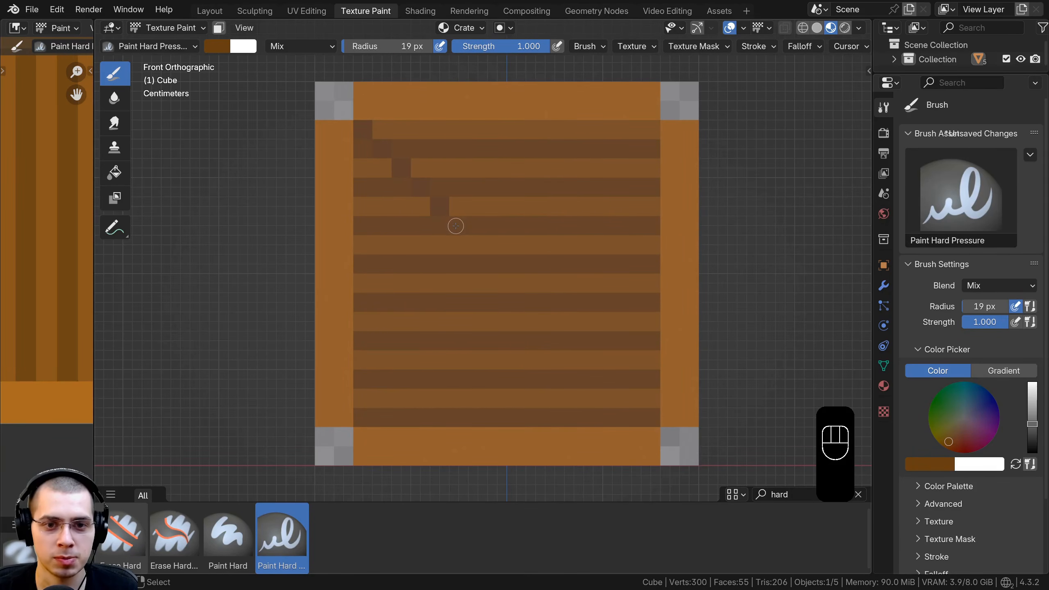
click(479, 247)
click(527, 289)
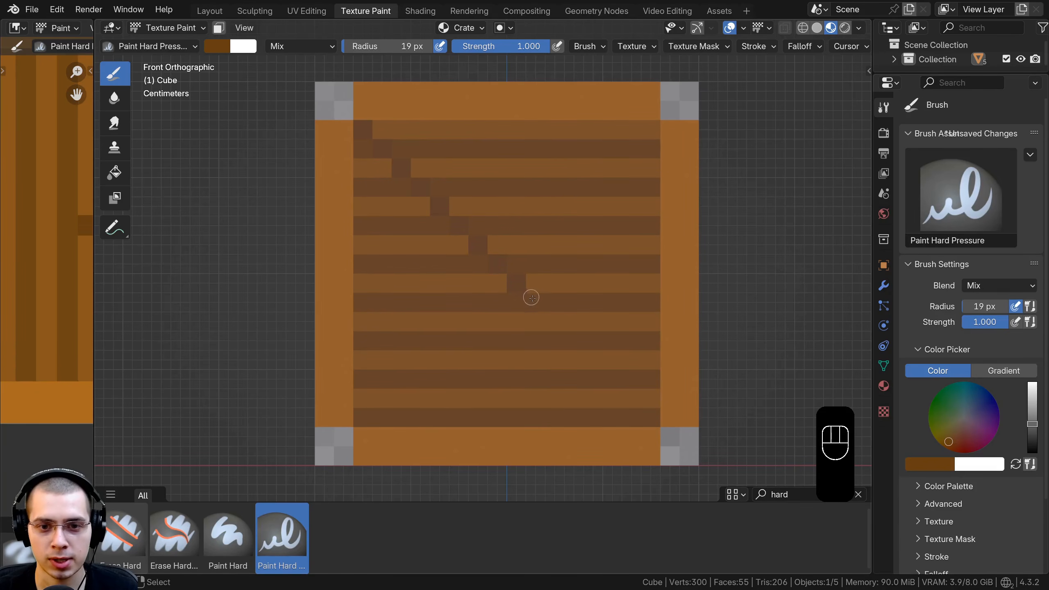
click(555, 323)
click(596, 365)
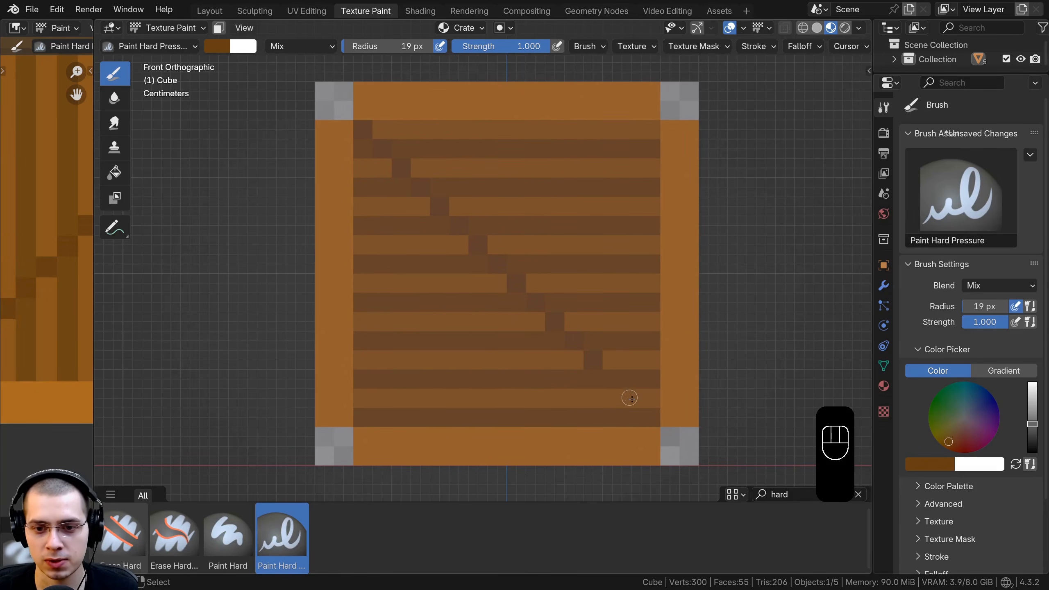
click(628, 398)
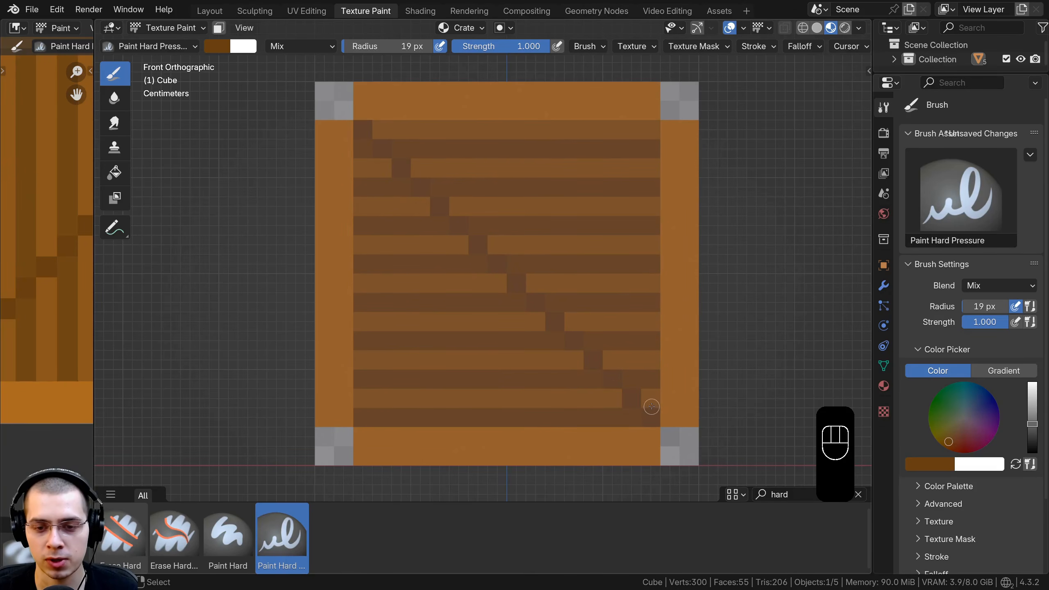
Step: Widen the front face's dark diagonal plank with extra pixels along both sides from the lower-right to the upper-left corner
click(648, 403)
click(634, 417)
click(634, 385)
click(613, 395)
click(609, 365)
click(595, 377)
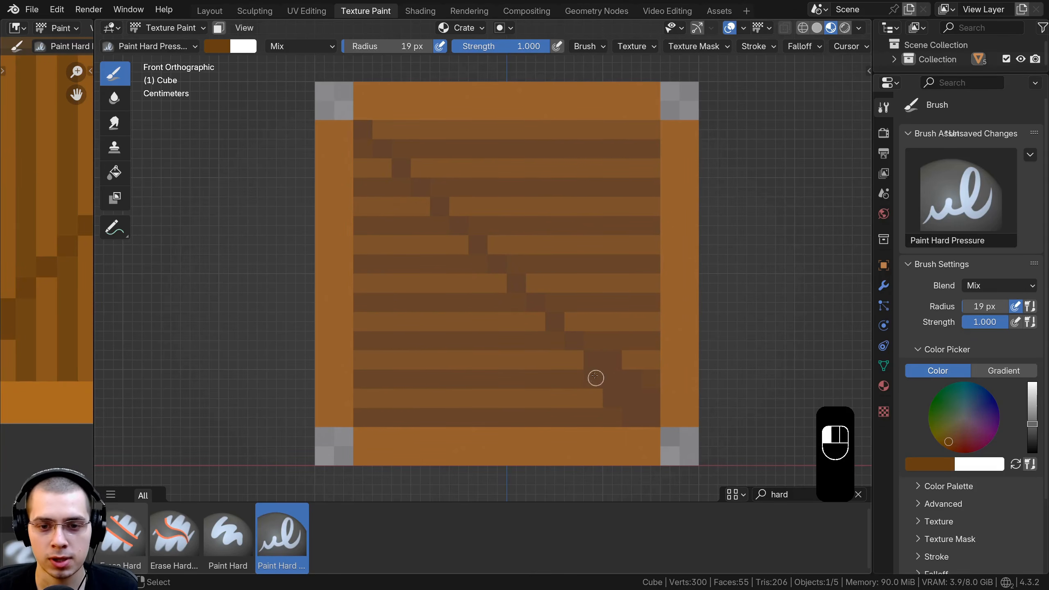
click(590, 342)
click(575, 358)
click(575, 322)
click(536, 318)
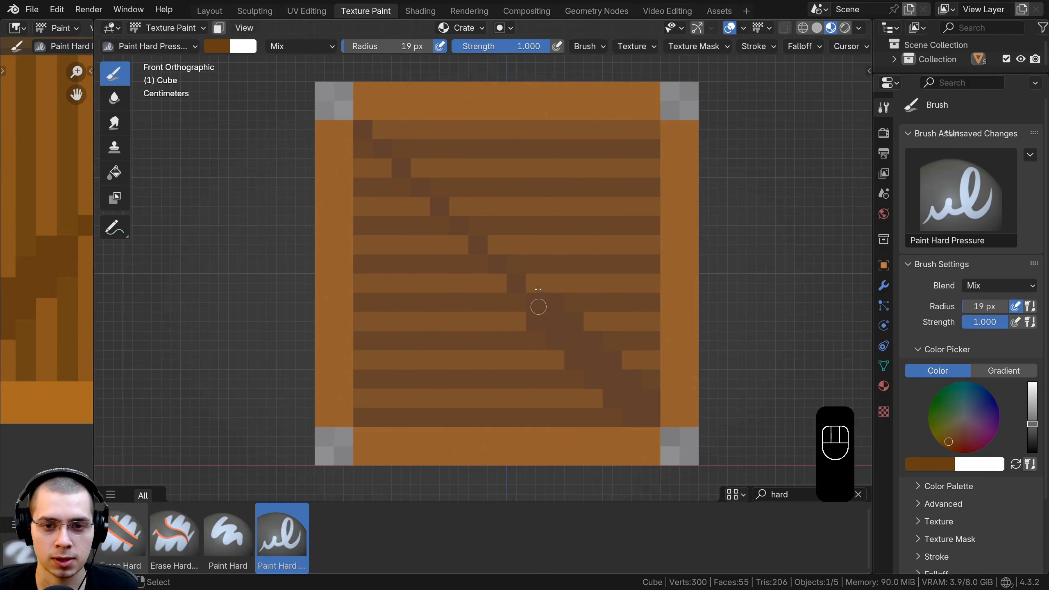
click(536, 286)
click(497, 284)
click(495, 245)
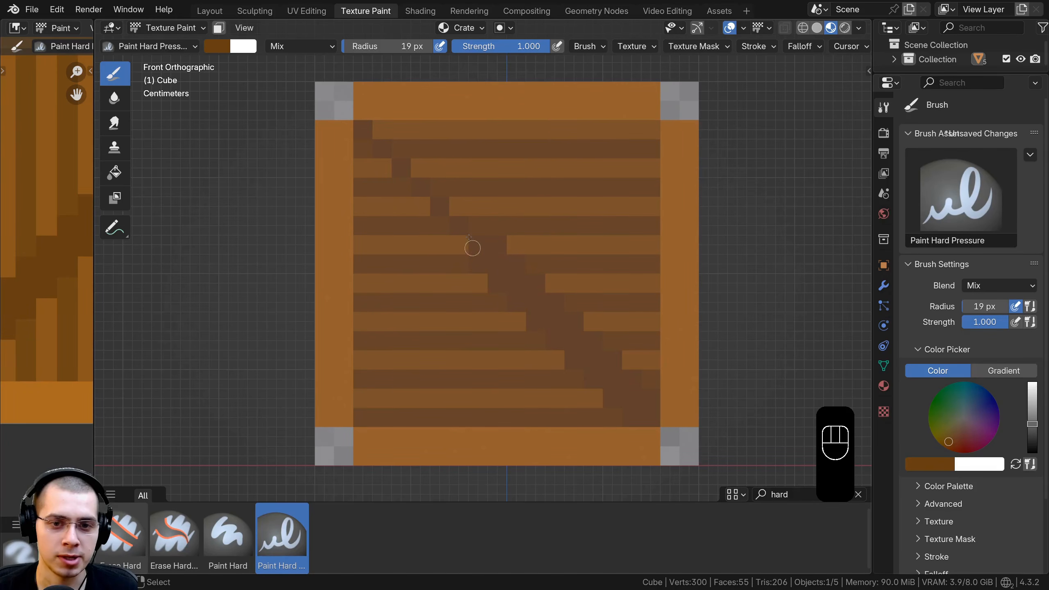
click(459, 248)
click(459, 207)
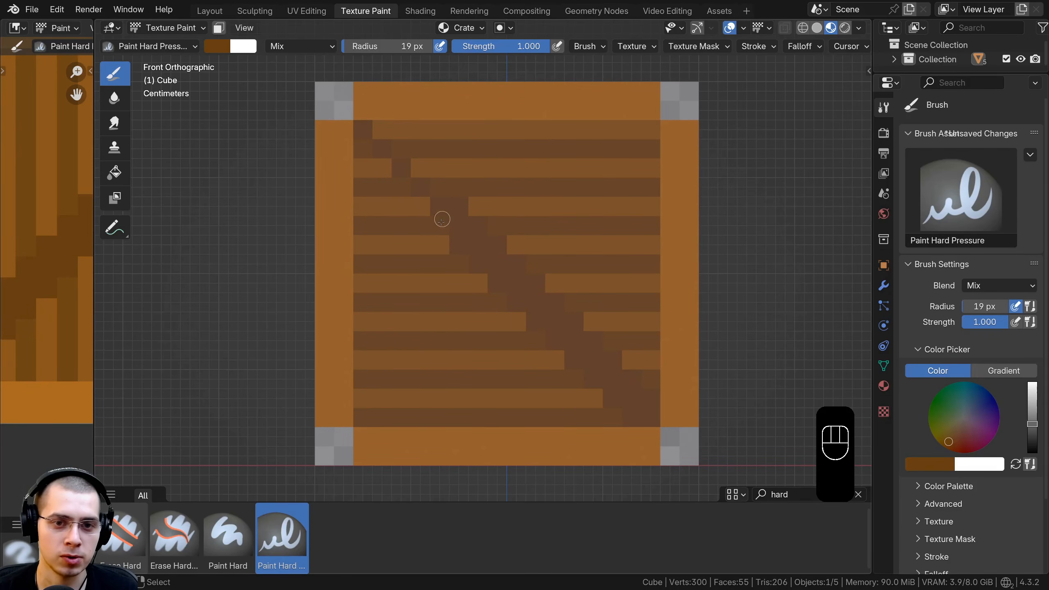
click(427, 197)
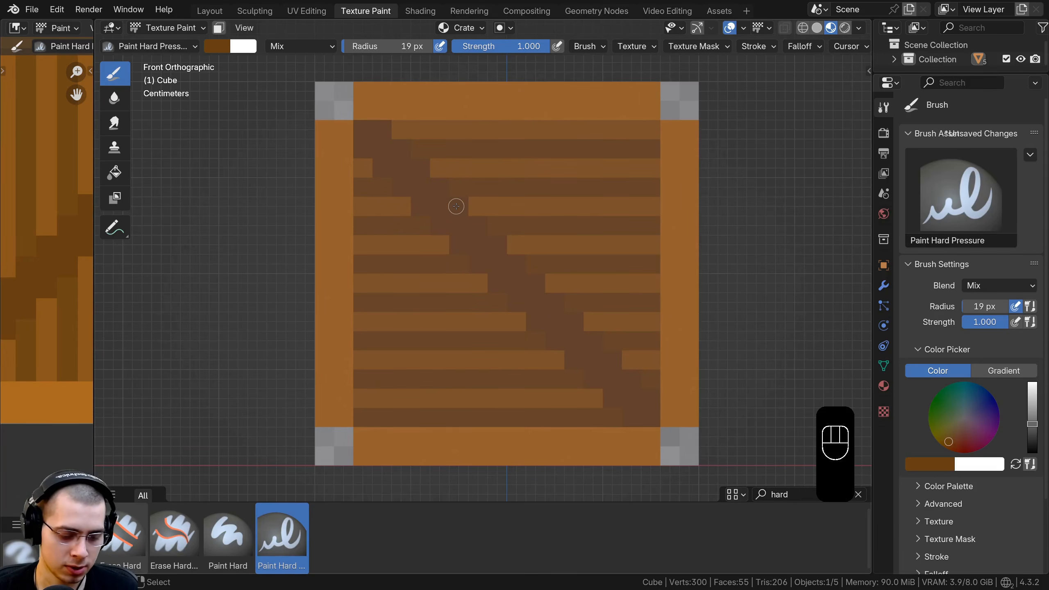
Step: Sample the inner panel's lighter brown, darken it to around #6C4415 with a test pixel beside the plank, and brighten it slightly
key(shift+x)
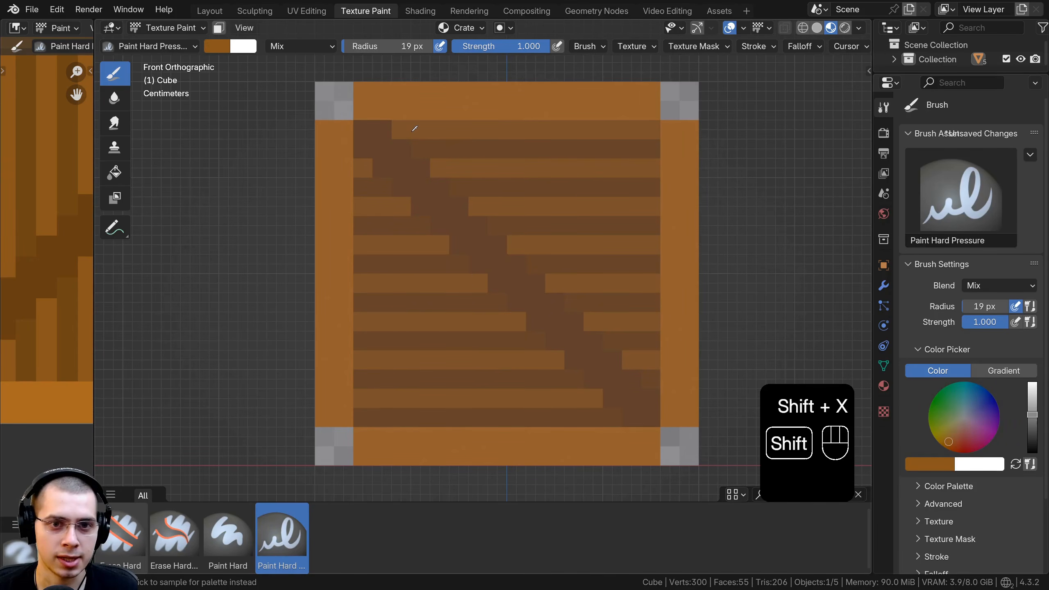
click(218, 47)
drag(340, 115, 340, 128)
click(401, 131)
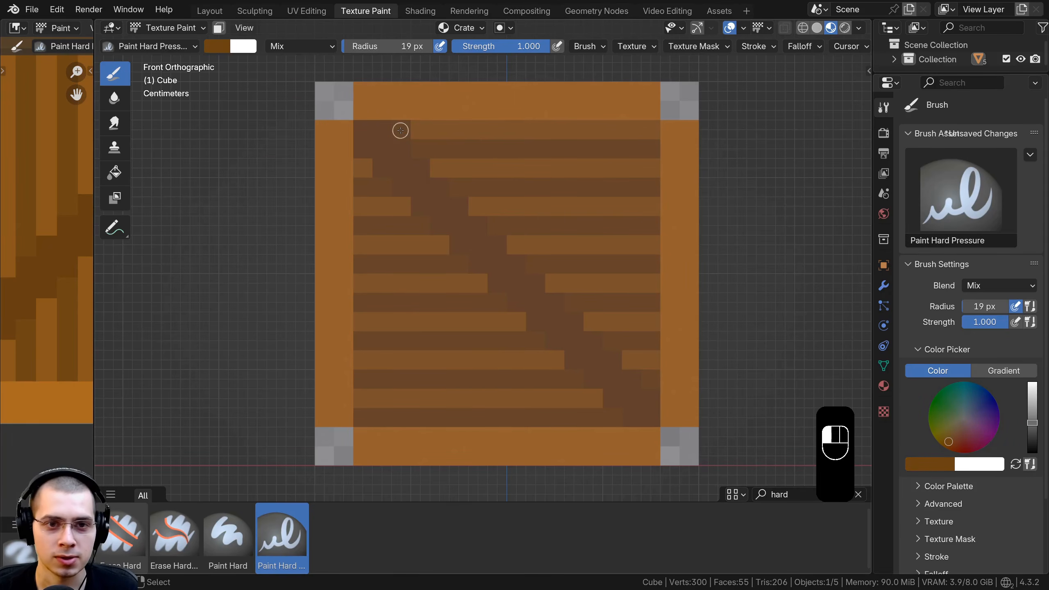
click(219, 47)
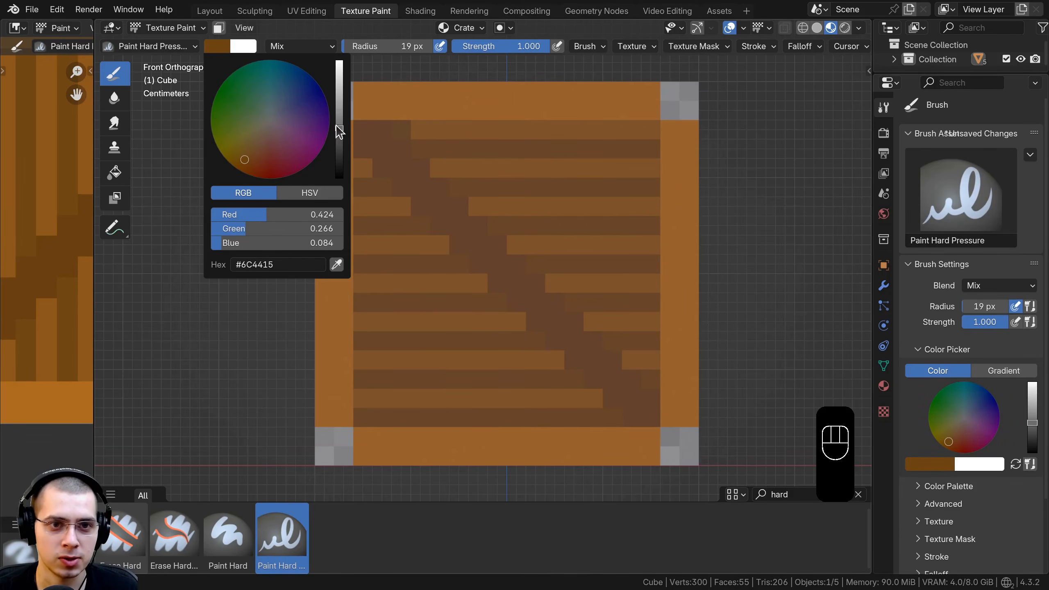
drag(339, 130, 339, 125)
Step: Paint a one-pixel stepped outline in the mid-brown along both sides of the dark diagonal plank
click(402, 128)
click(363, 164)
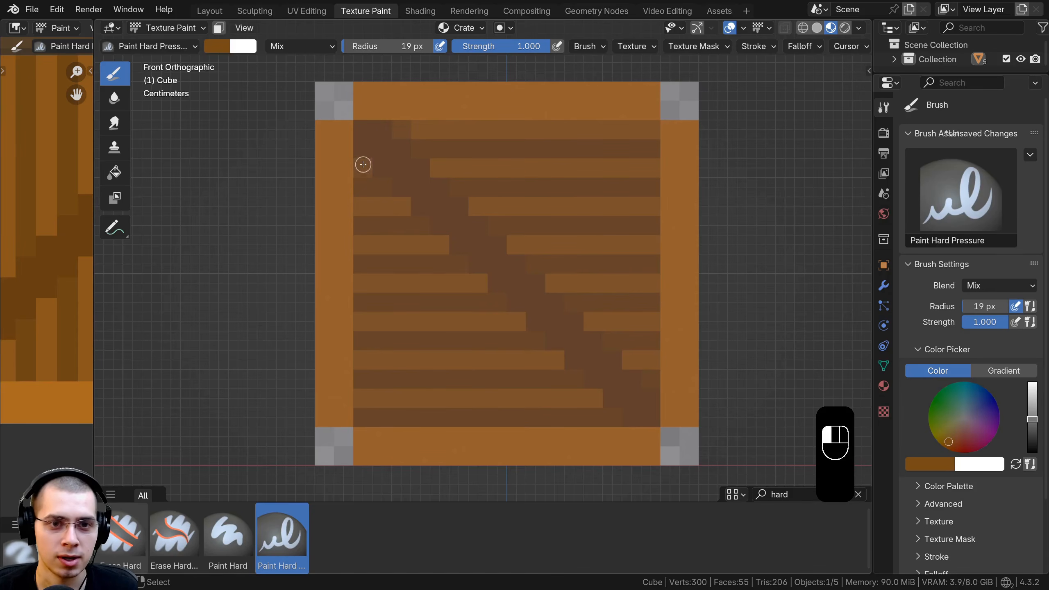
click(382, 186)
click(440, 168)
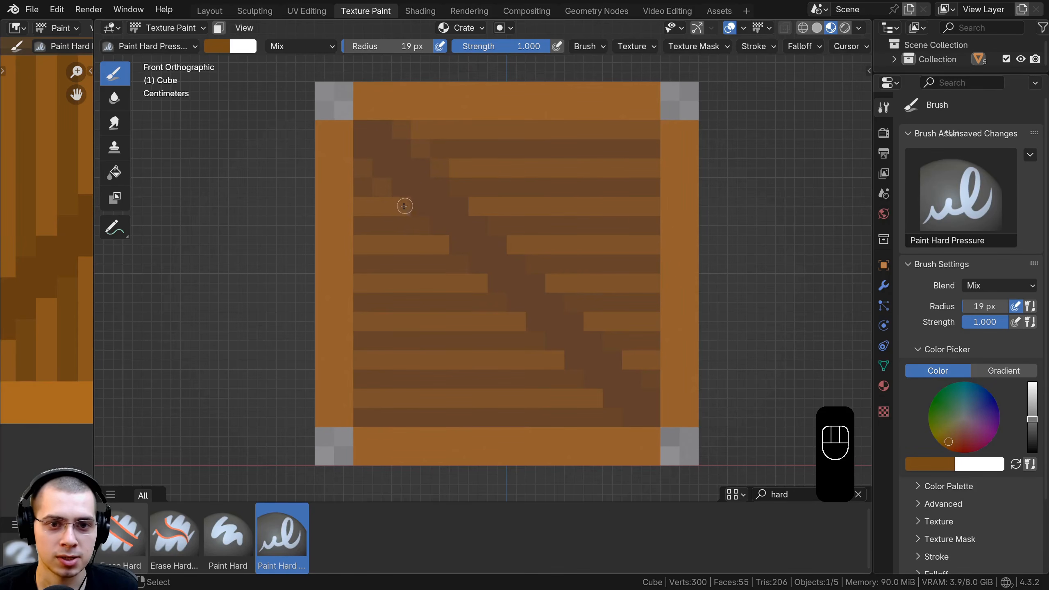
click(401, 205)
click(575, 378)
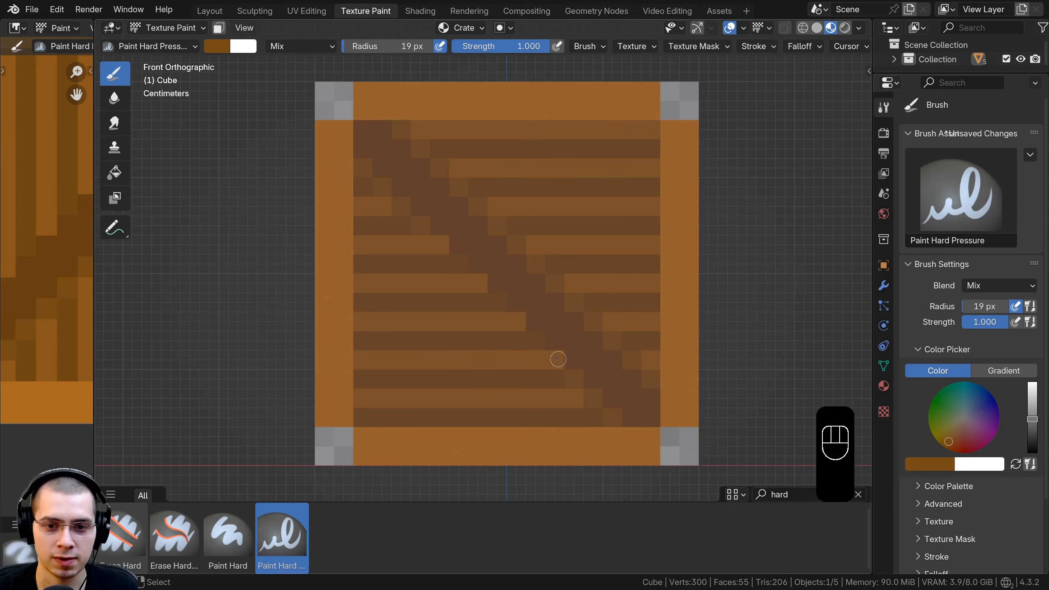
click(557, 359)
click(534, 338)
click(521, 322)
click(461, 265)
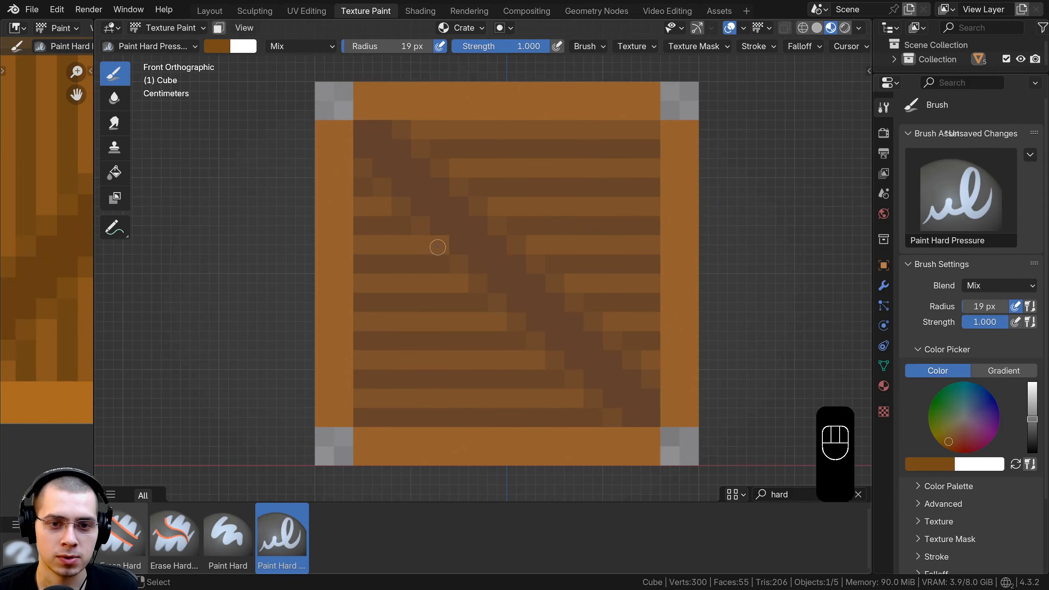
click(437, 247)
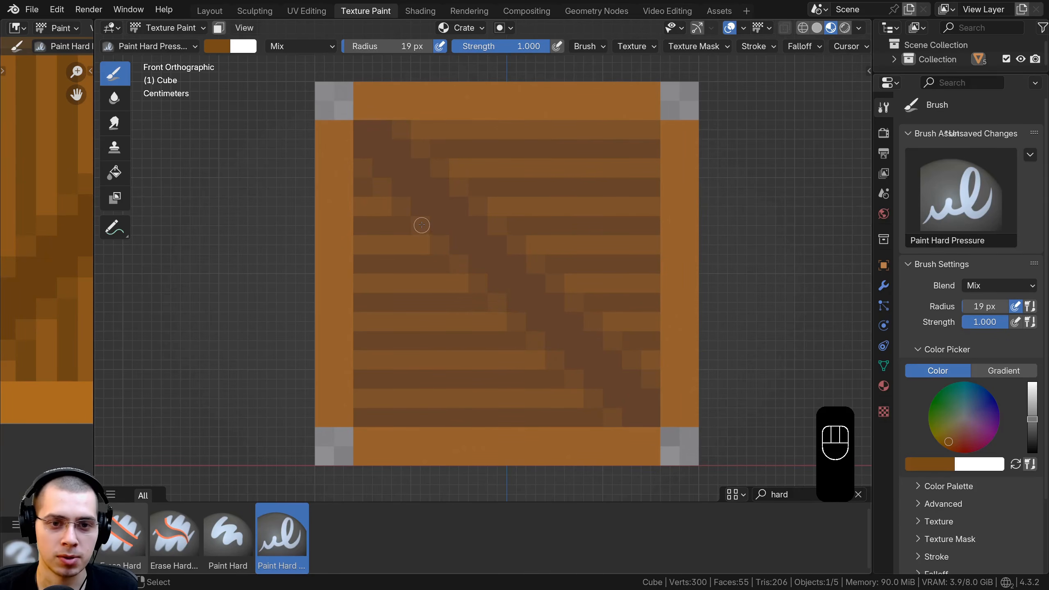
Step: Examine the painted crate in perspective from its corner and its front
scroll(482, 297, down, 3)
middle_drag(562, 391, 580, 379)
scroll(464, 229, up, 4)
scroll(513, 281, down, 3)
scroll(694, 436, down, 1)
middle_drag(694, 436, 717, 428)
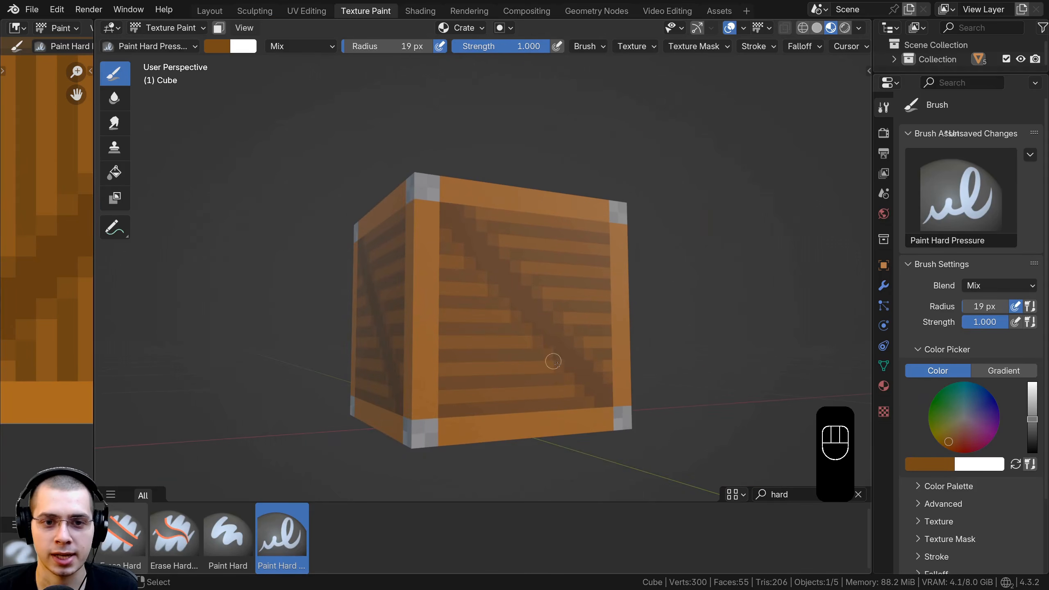
middle_drag(557, 365, 488, 319)
scroll(494, 343, down, 2)
scroll(494, 342, up, 1)
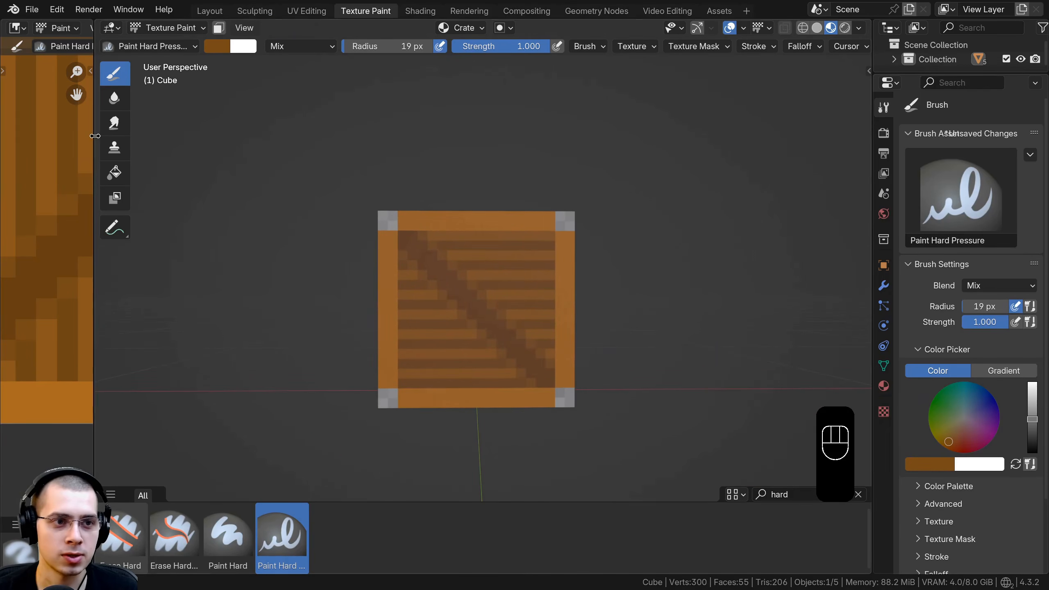
Step: Widen the image editor to see the whole texture and save it as Crate.png in the V2 folder
drag(96, 136, 347, 136)
scroll(207, 207, down, 4)
click(134, 28)
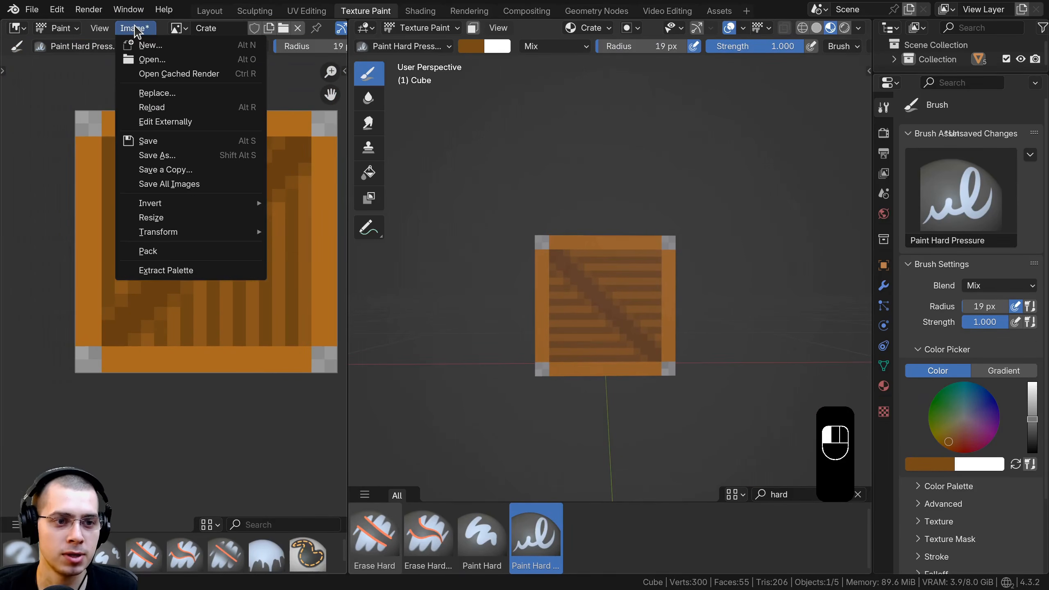
click(167, 156)
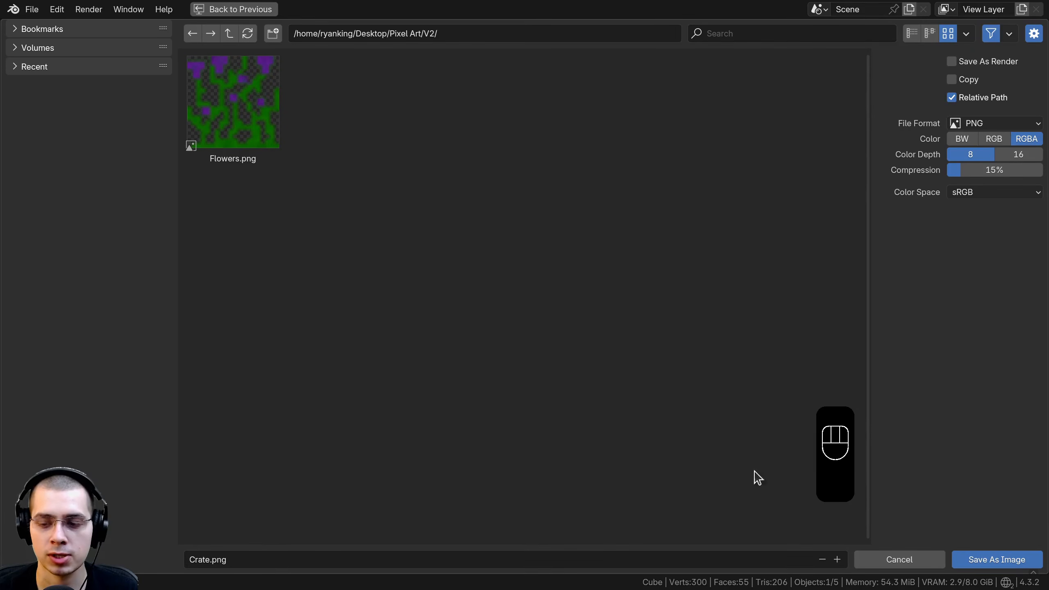
click(1004, 562)
Step: Switch to the Layout workspace and examine the textured crate's top, sides and corners from several angles
scroll(547, 295, down, 1)
shift+middle_drag(591, 357, 580, 352)
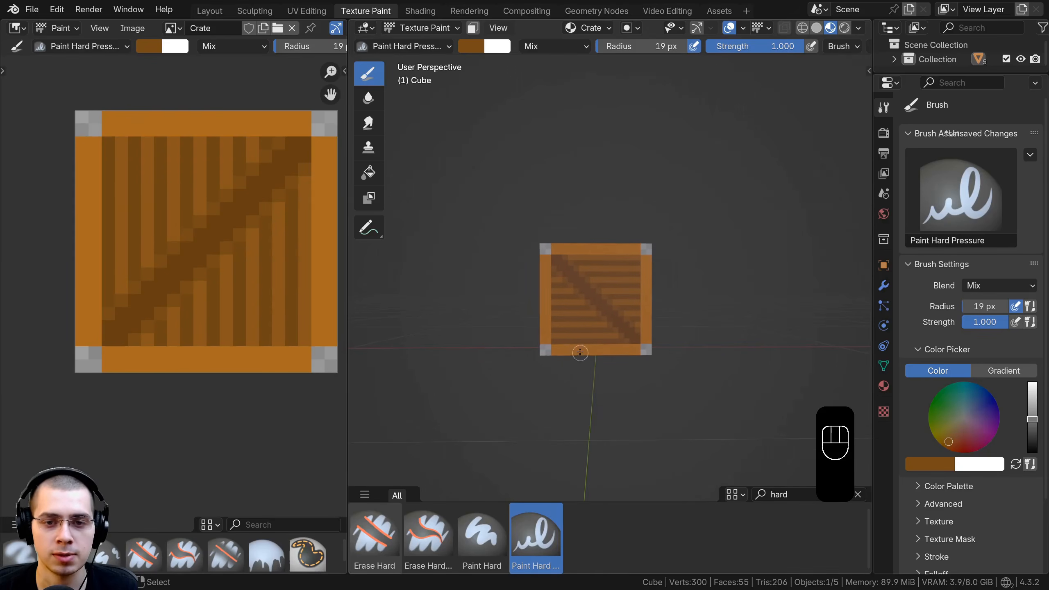
click(211, 13)
middle_drag(411, 274, 449, 254)
scroll(449, 254, up, 4)
shift+middle_drag(448, 255, 345, 230)
scroll(451, 222, down, 1)
key(KP_Decimal)
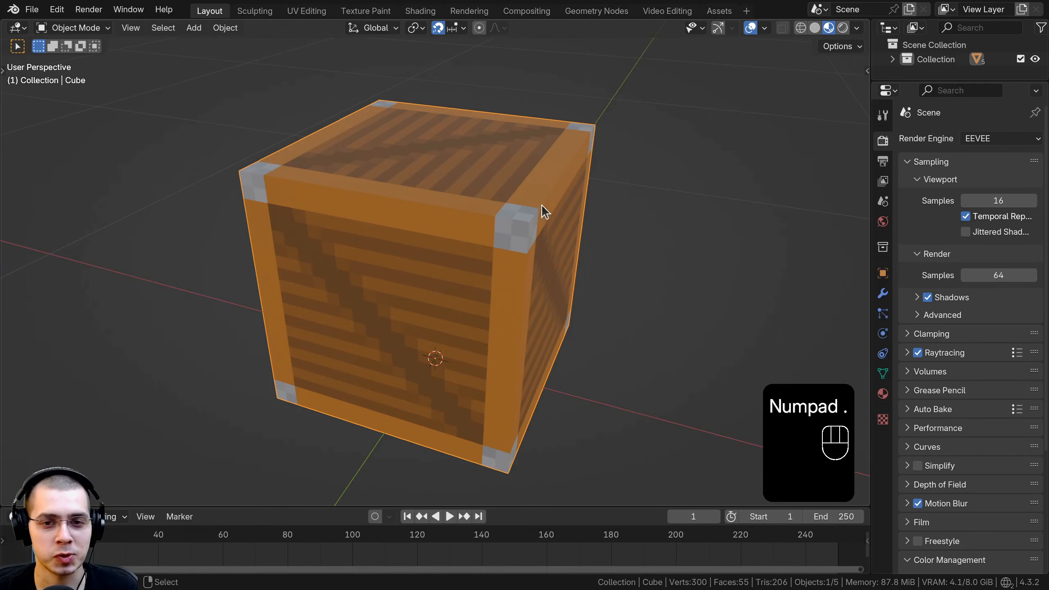
middle_drag(534, 265, 295, 157)
scroll(386, 220, down, 1)
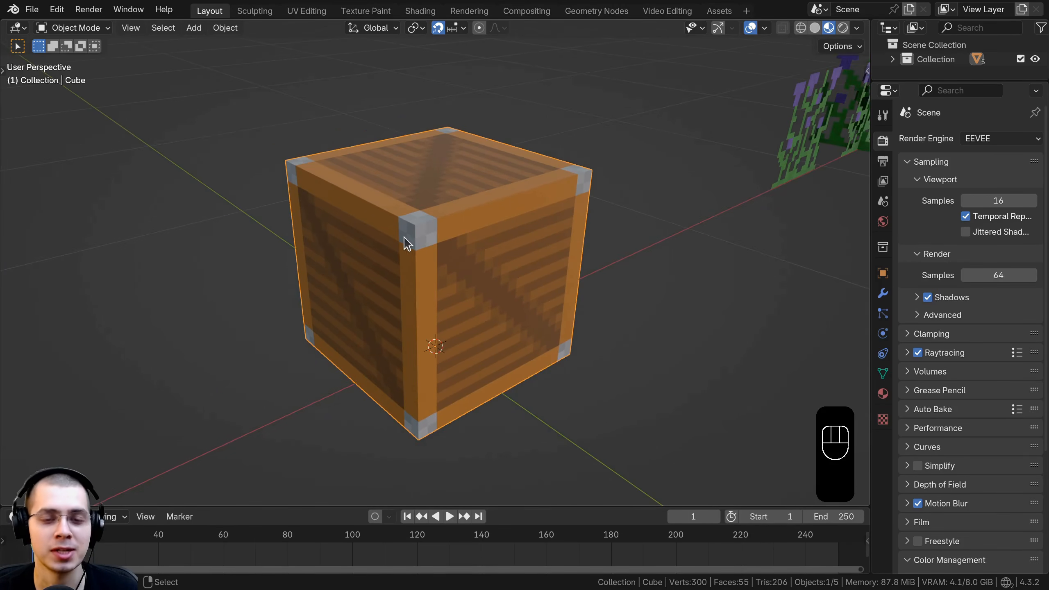
middle_drag(404, 237, 665, 279)
Step: Bevel all of the crate's edges in Edit Mode with an offset of about 0.02 m and one segment
key(Tab)
scroll(671, 232, up, 2)
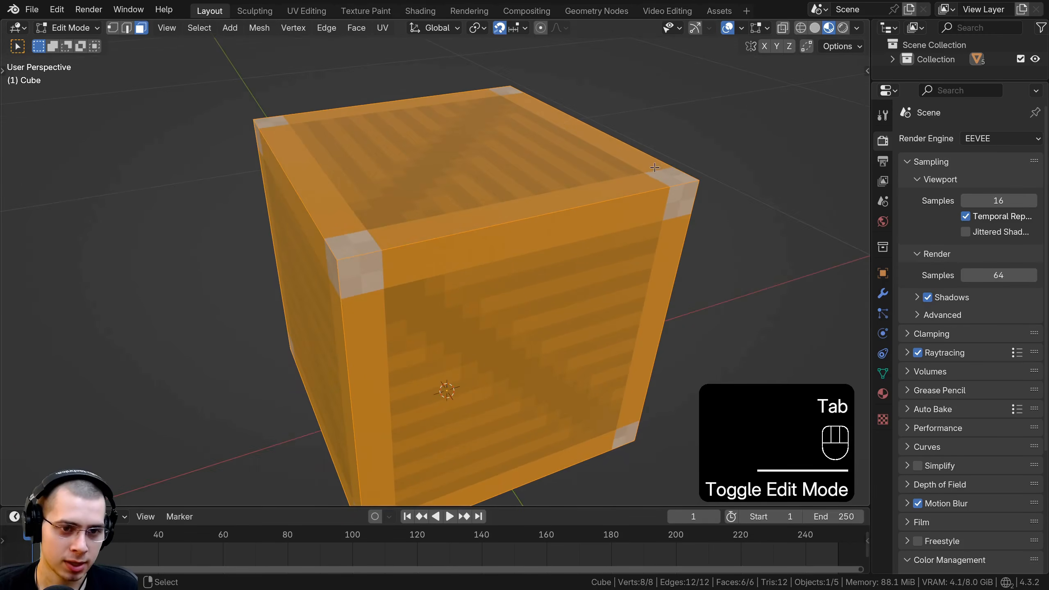
key(a)
key(a)
shift+middle_drag(665, 199, 656, 203)
scroll(694, 221, up, 1)
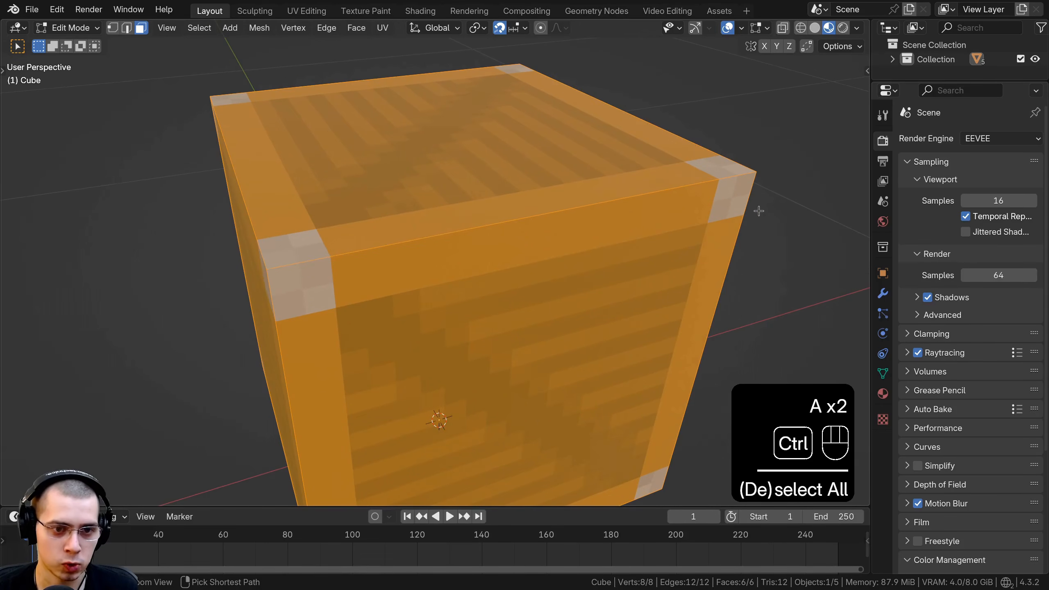
key(ctrl+b)
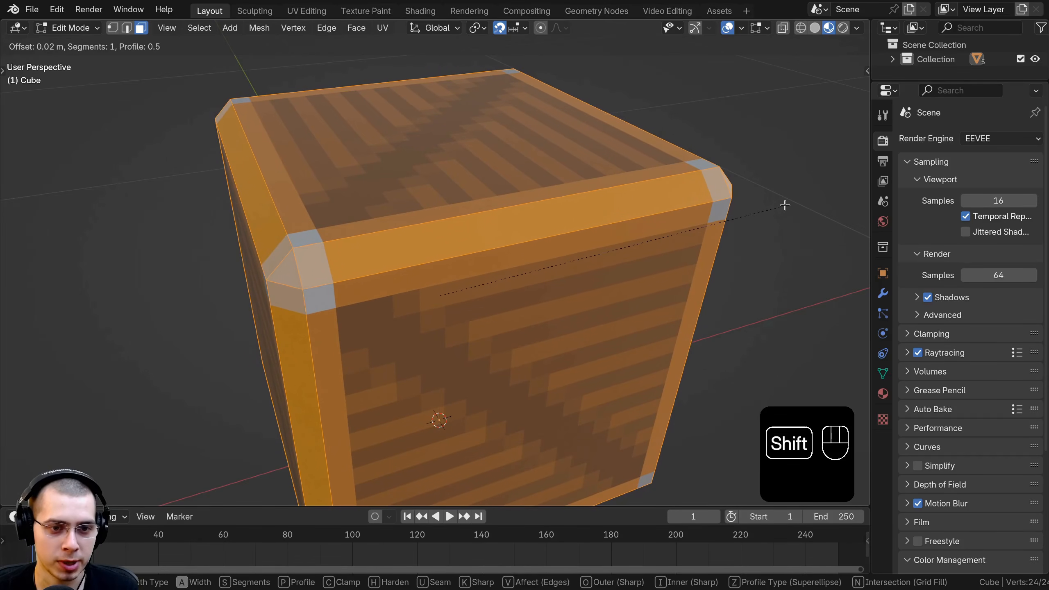
click(786, 205)
middle_drag(776, 209, 578, 265)
key(Tab)
scroll(537, 248, down, 3)
key(Tab)
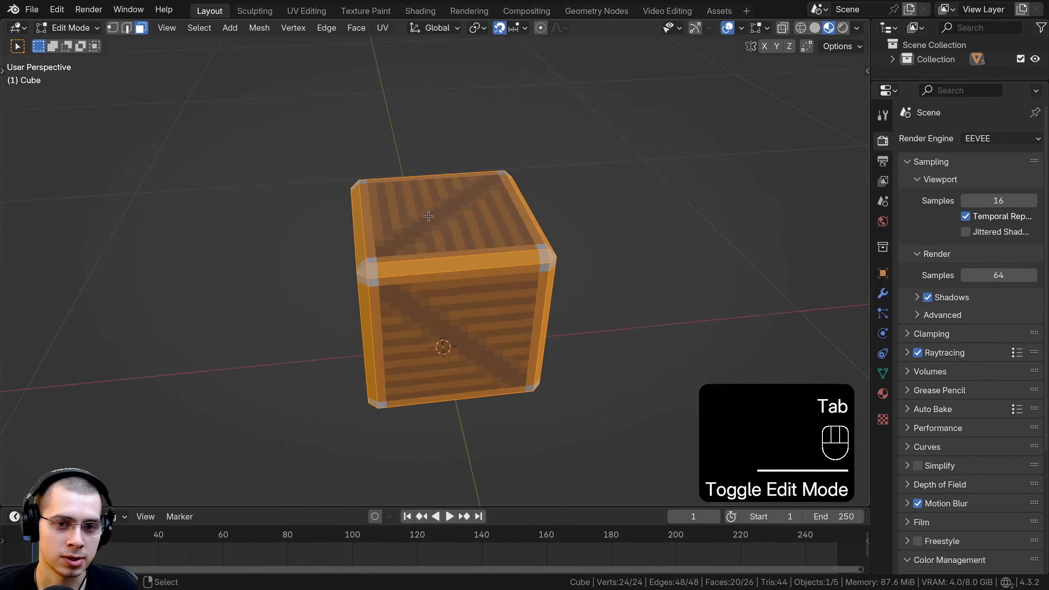
Step: Select only the crate's six large flat faces, excluding the bevel faces
right_click(425, 206)
shift+right_click(448, 327)
middle_drag(448, 327, 533, 287)
shift+right_click(464, 285)
shift+right_click(422, 286)
middle_drag(422, 285, 488, 270)
shift+right_click(387, 249)
middle_drag(387, 249, 421, 166)
shift+right_click(406, 323)
middle_drag(406, 324, 459, 347)
mouse_move(455, 232)
middle_down()
mouse_move(472, 316)
mouse_move(493, 341)
middle_up()
key(z)
mouse_move(356, 303)
middle_down()
mouse_move(307, 342)
mouse_move(379, 329)
middle_up()
key(z)
middle_drag(574, 312, 496, 289)
shift+middle_drag(495, 288, 478, 244)
scroll(489, 280, up, 3)
key(z)
middle_drag(509, 293, 495, 272)
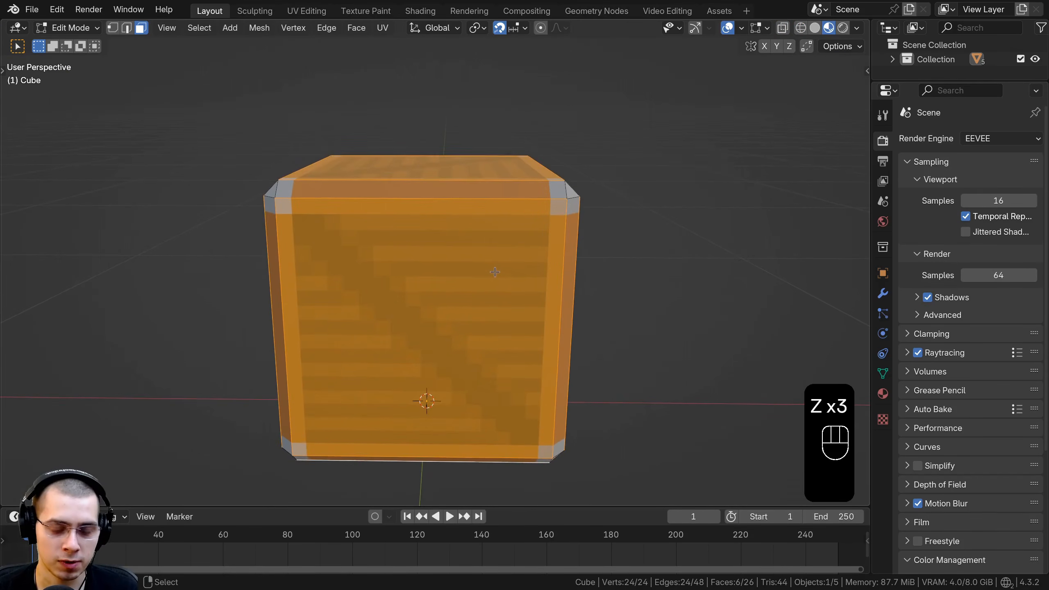
Step: Inset the six selected faces so their edges line up with the inner edge of the painted border
scroll(495, 272, up, 2)
key(i)
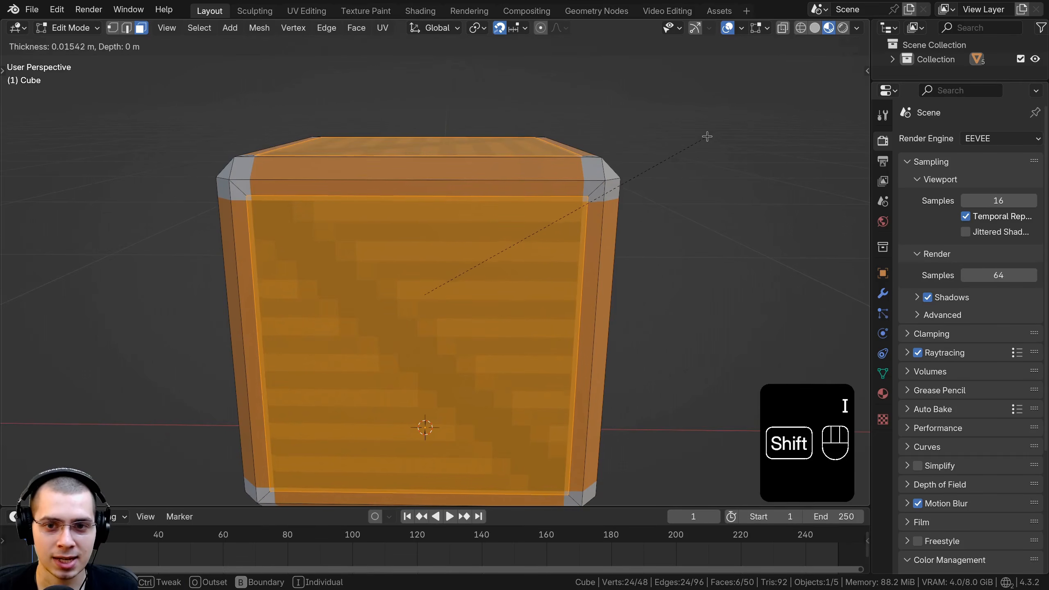
shift+click(680, 153)
scroll(599, 297, down, 2)
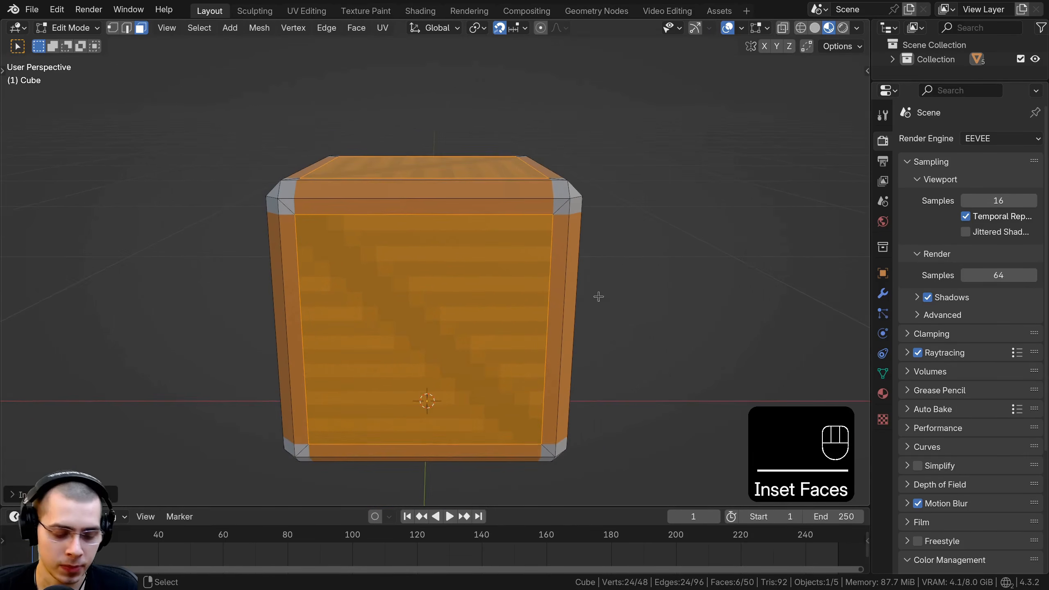
Step: Extrude the six inset faces in place and shrink them inward about 0.02 m to recess the panels
key(e)
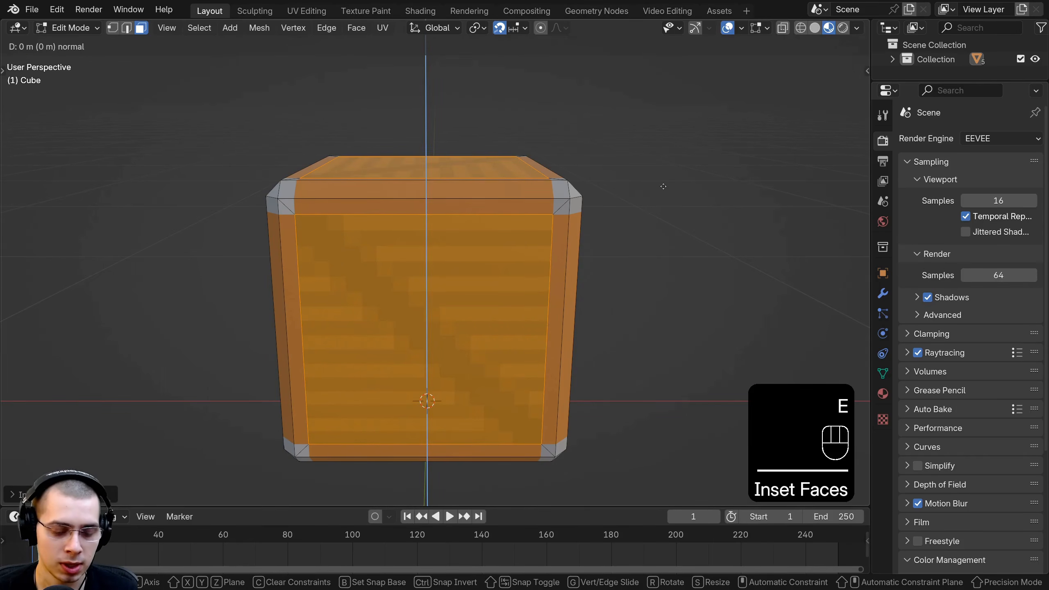
right_click(663, 185)
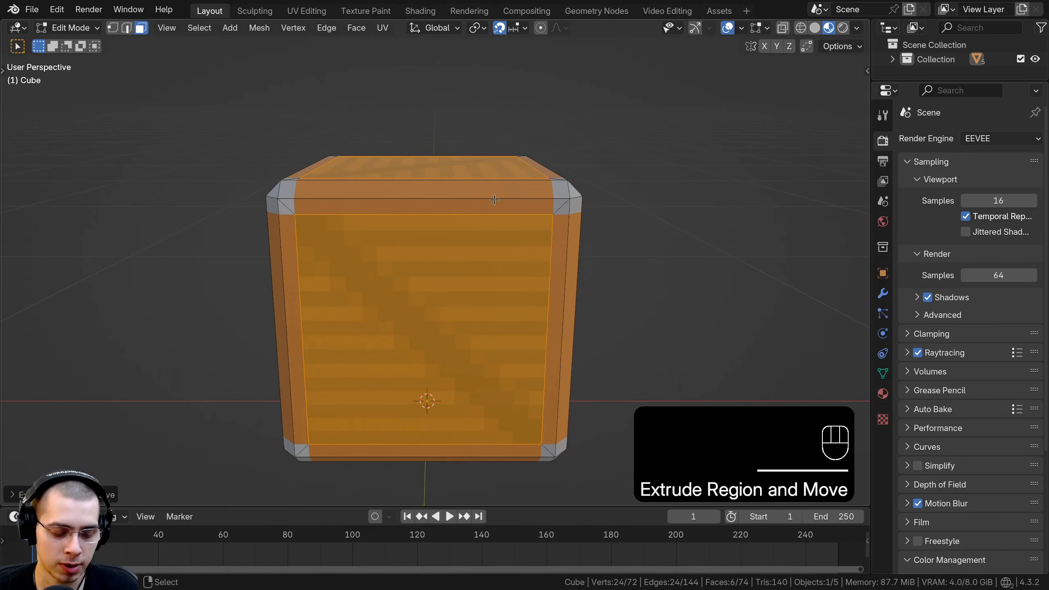
key(shift+s)
key(alt+s)
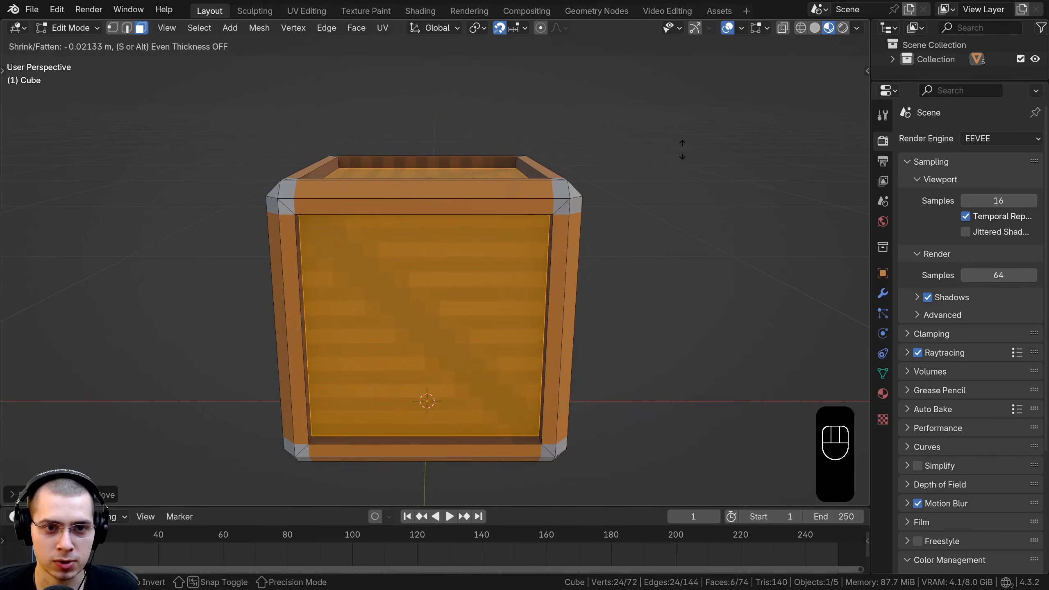
click(691, 146)
scroll(424, 271, down, 2)
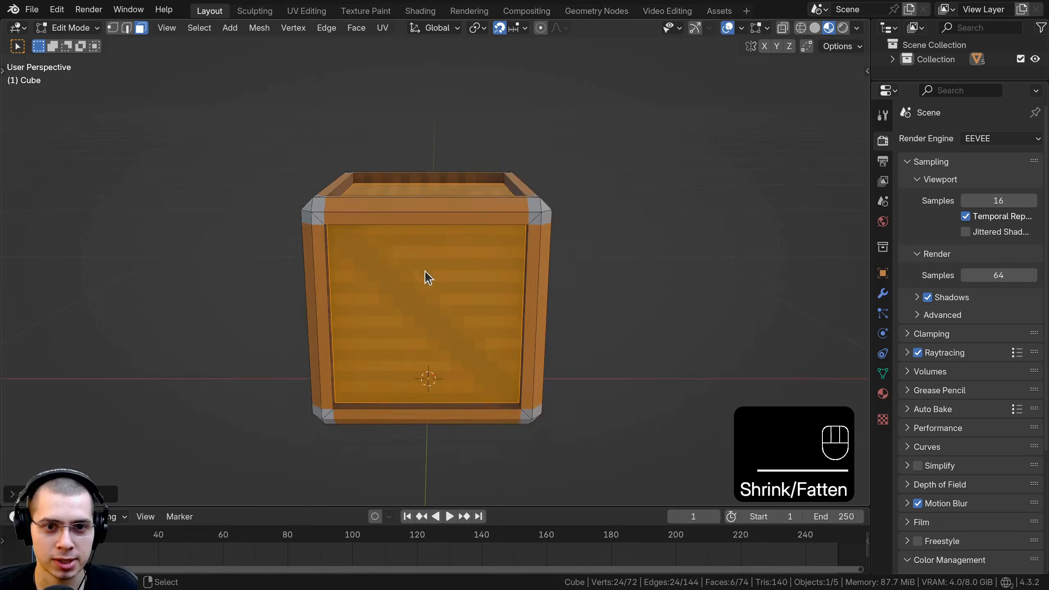
Step: Return to Object Mode and inspect the crate's beveled edges and recessed panels from several angles
key(Tab)
middle_drag(425, 271, 401, 223)
scroll(371, 219, up, 2)
middle_drag(498, 166, 418, 433)
scroll(449, 214, down, 3)
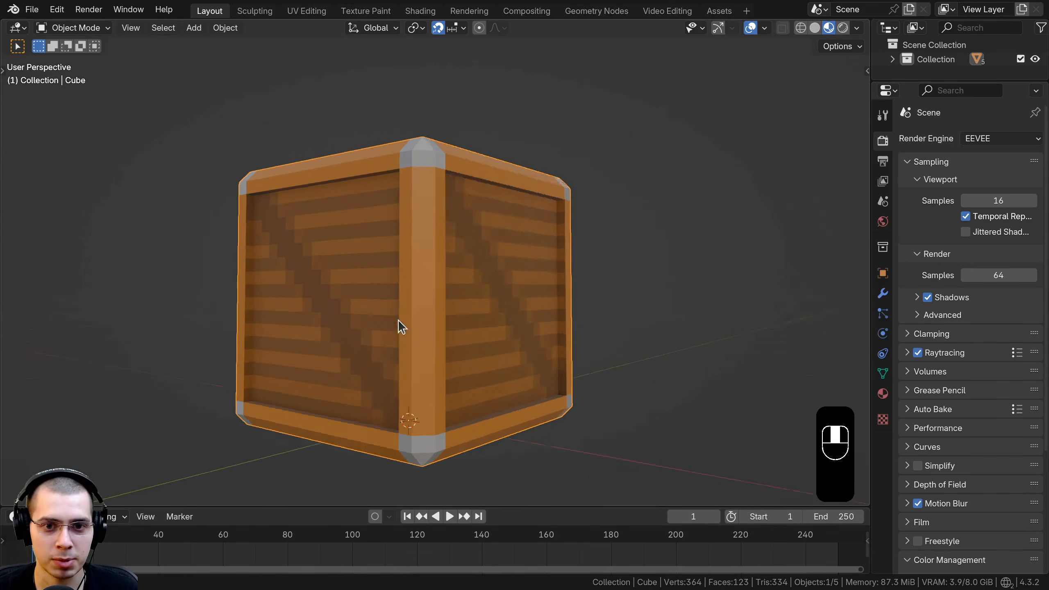
middle_drag(399, 326, 478, 394)
scroll(479, 387, down, 1)
Step: Move the purple flower models together to the opposite side of the crate and clear the selection
key(a)
middle_drag(414, 391, 478, 384)
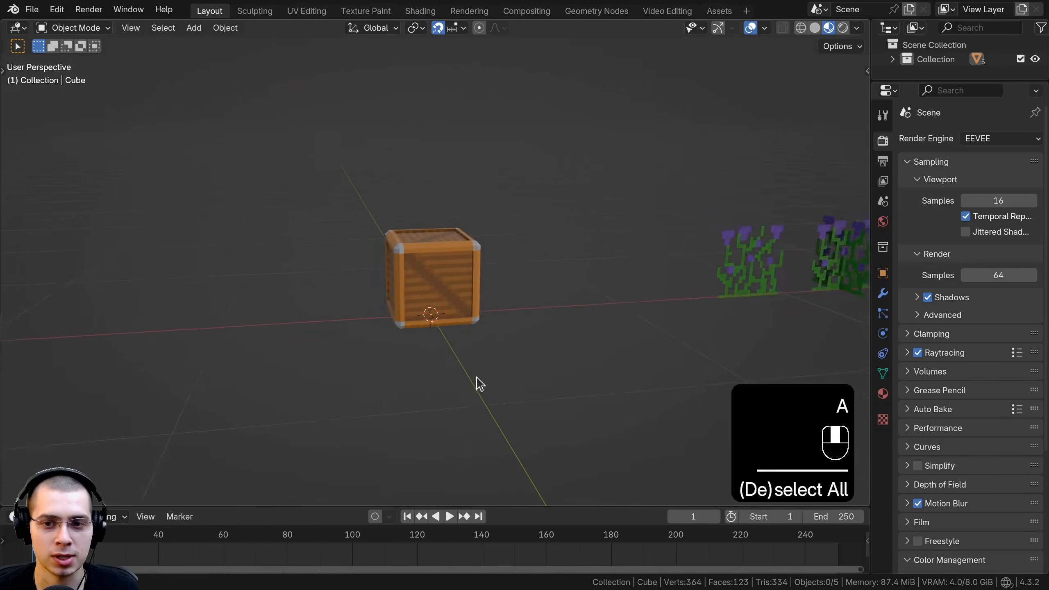
scroll(477, 384, down, 5)
key(b)
drag(533, 215, 686, 317)
key(g)
click(383, 324)
key(a)
scroll(401, 274, up, 8)
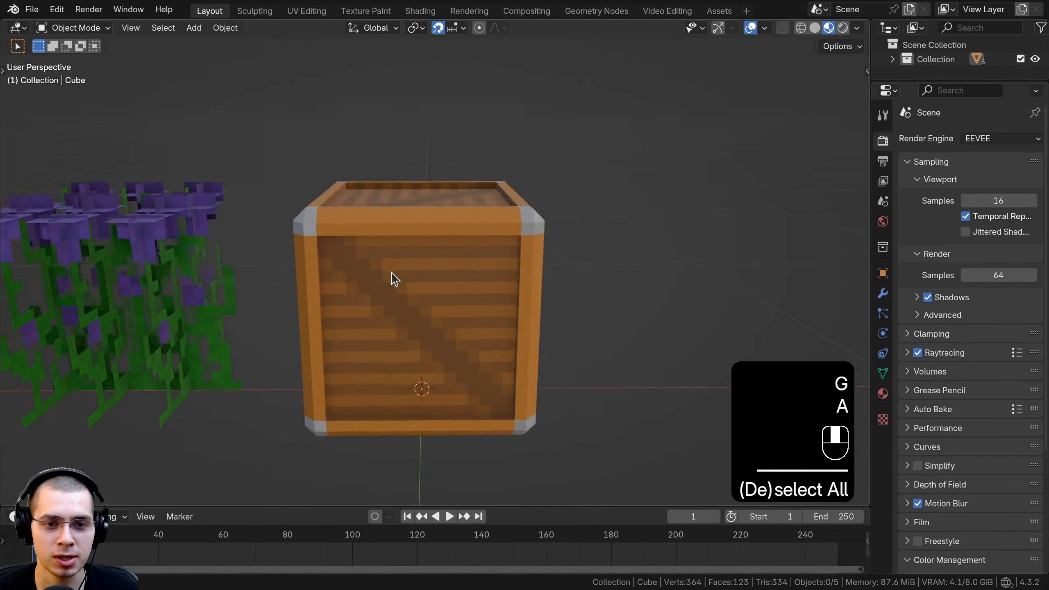
middle_drag(391, 276, 543, 376)
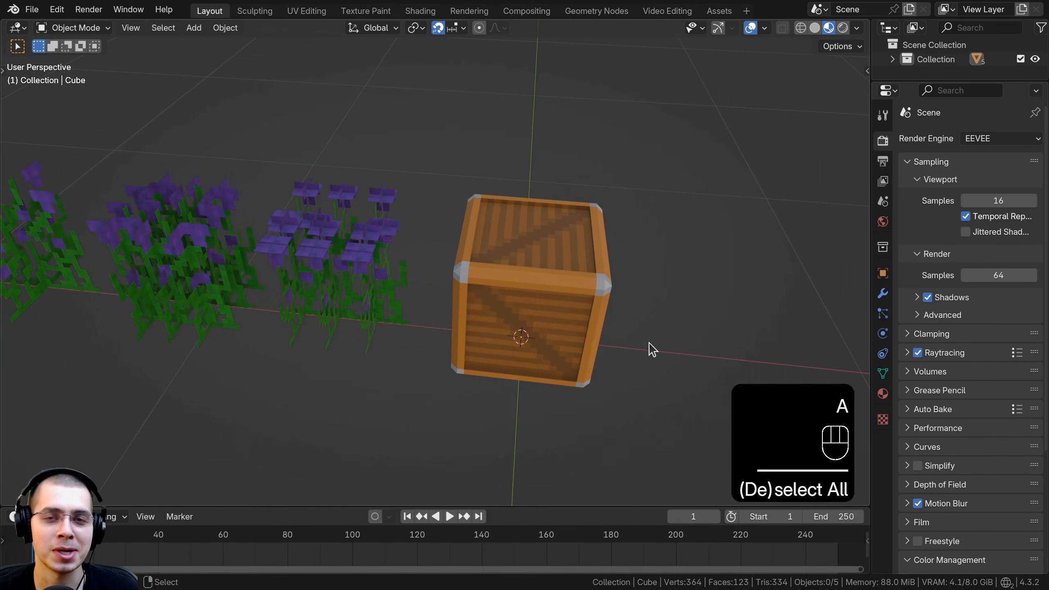
shift+middle_drag(652, 349, 504, 256)
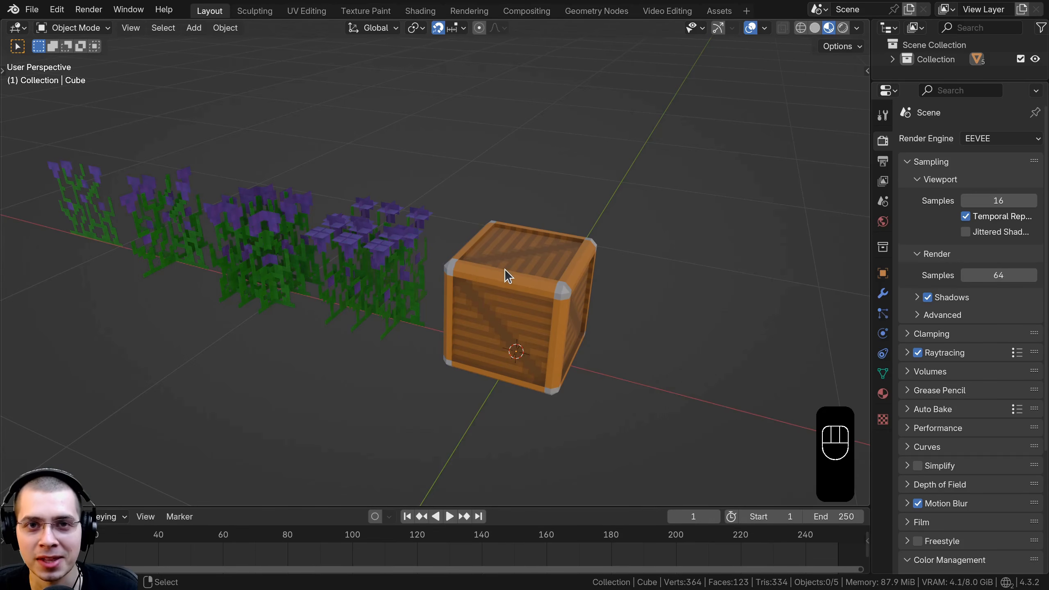
scroll(505, 267, up, 2)
middle_drag(505, 267, 515, 263)
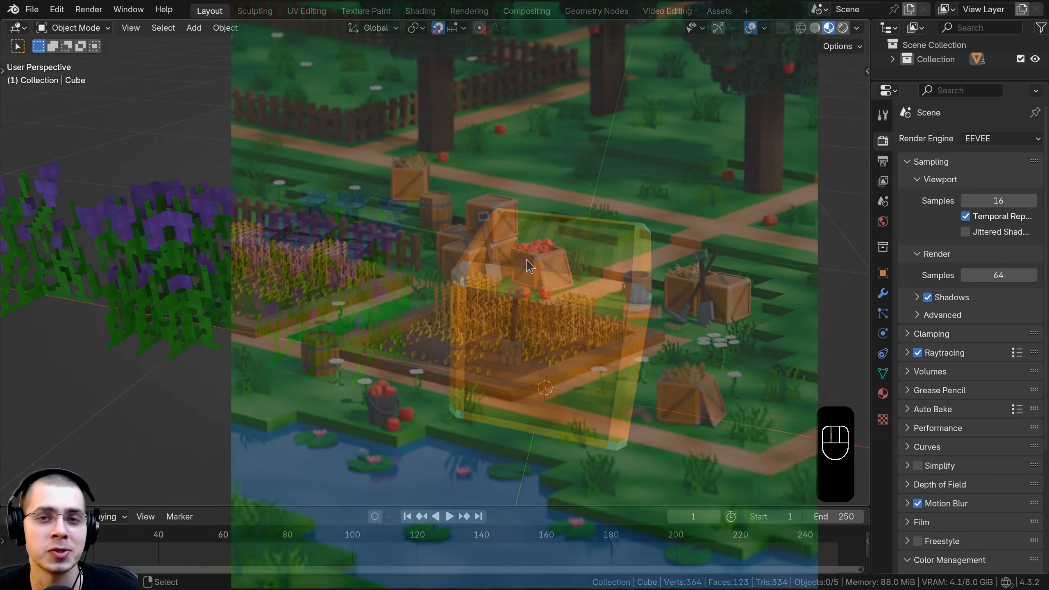